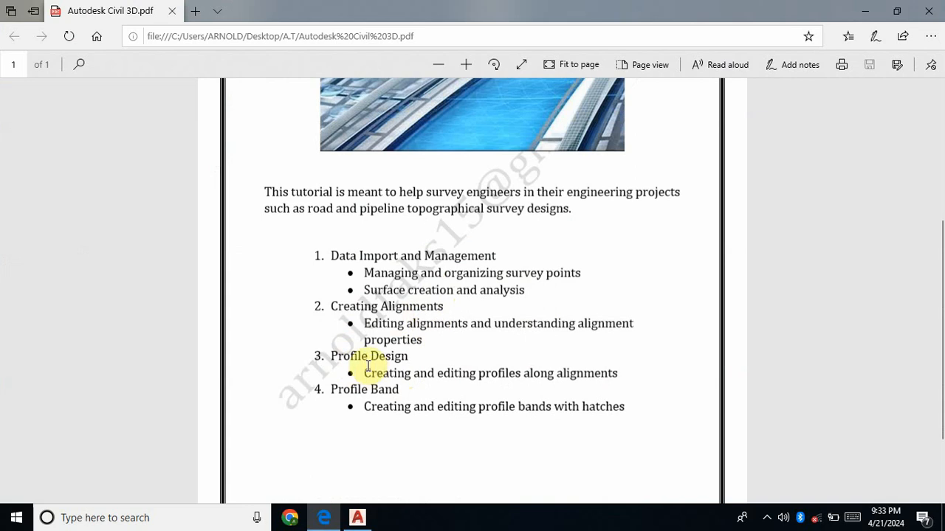
Review the tutorial topics in the PDF outline and switch to the profile drawing in Civil 3D
scroll(368, 366, "down", 2)
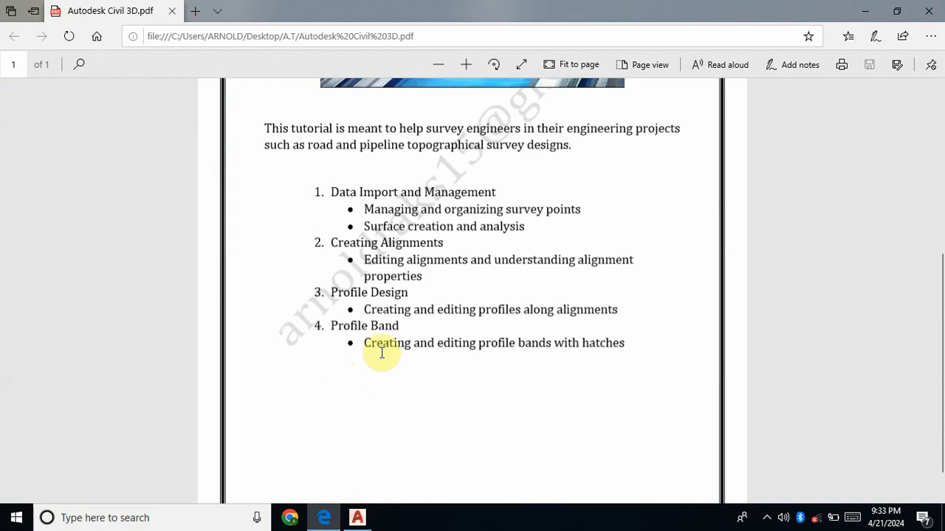
scroll(467, 300, "up", 4)
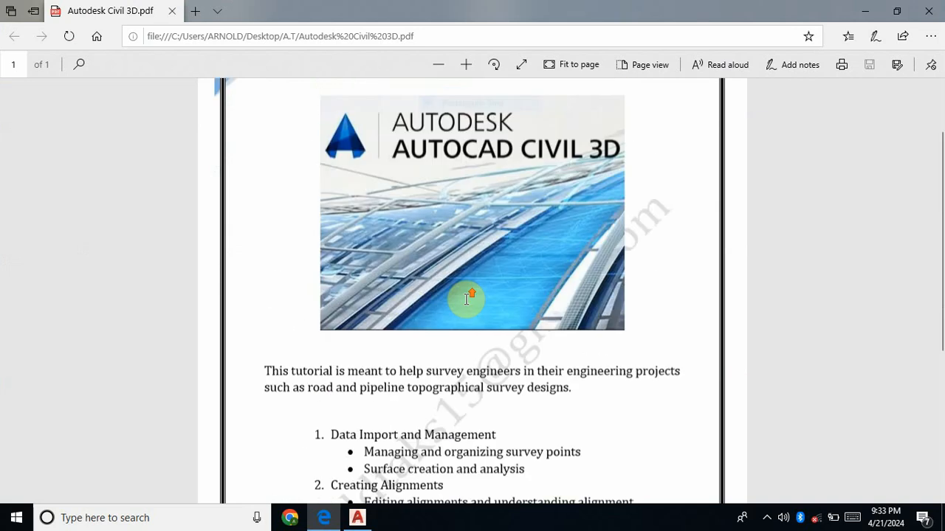
scroll(588, 255, "up", 1)
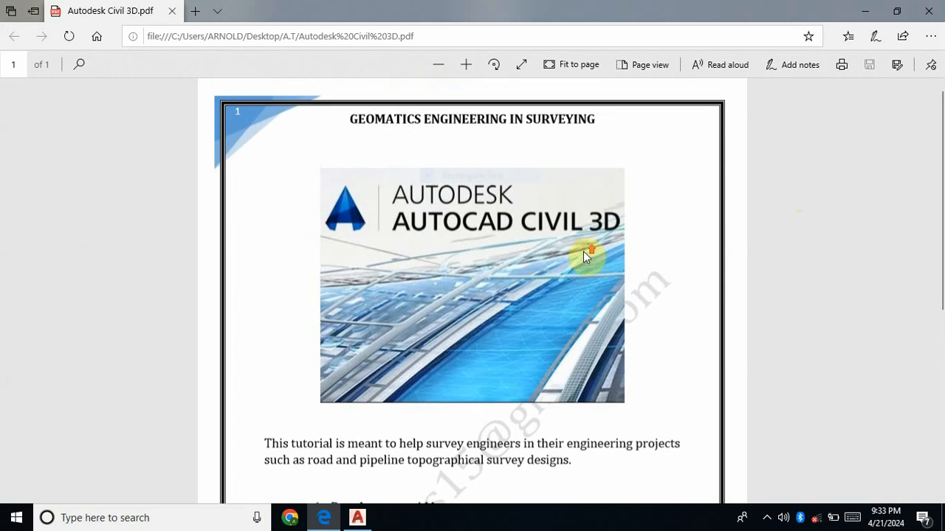
left_click(865, 11)
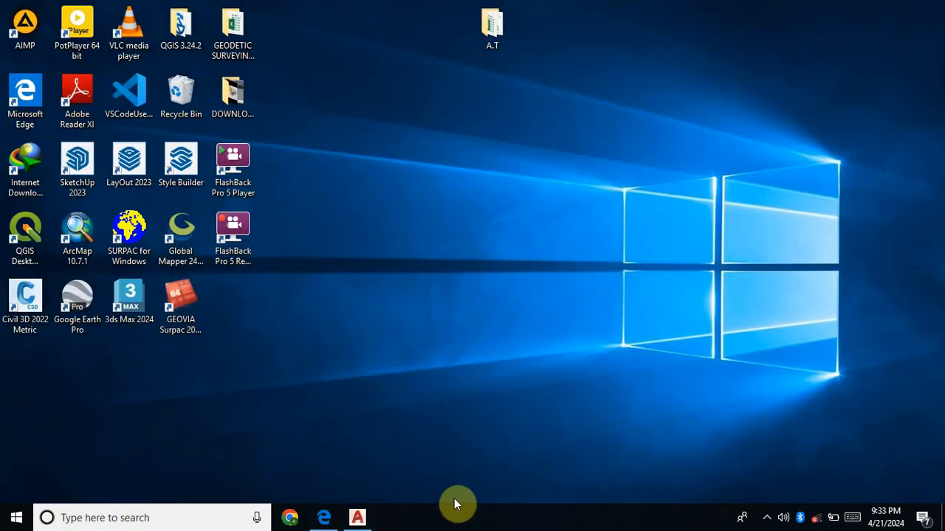
left_click(361, 519)
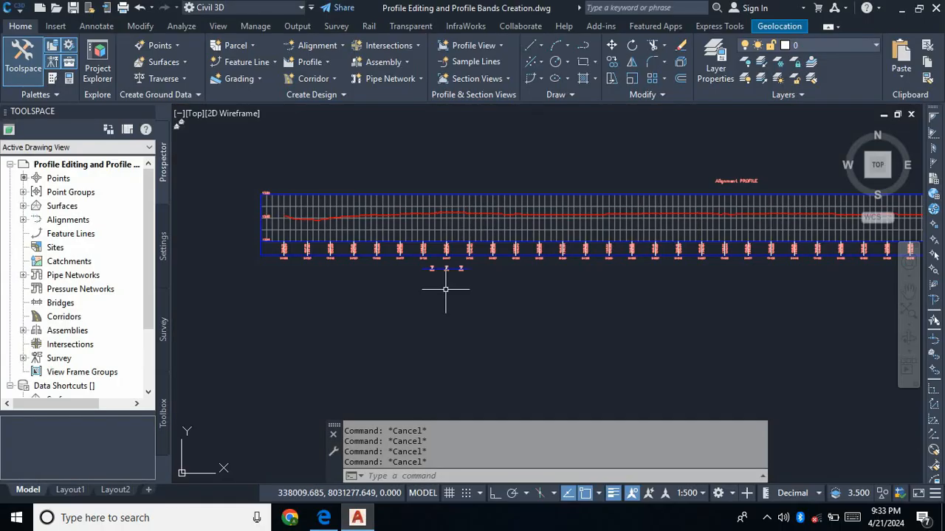
Examine the overall layout of the alignment profile view and its place beside the plan alignment
scroll(445, 290, "down", 5)
scroll(468, 276, "up", 7)
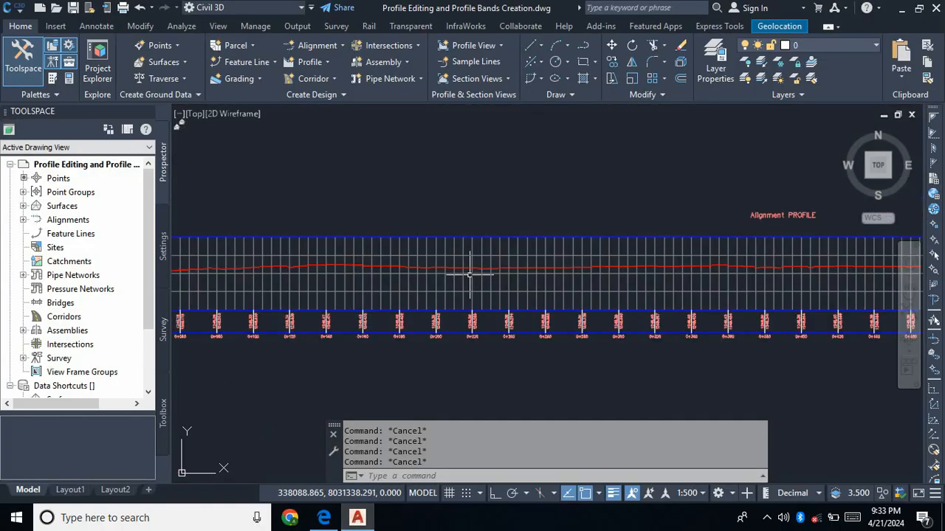
scroll(470, 275, "down", 6)
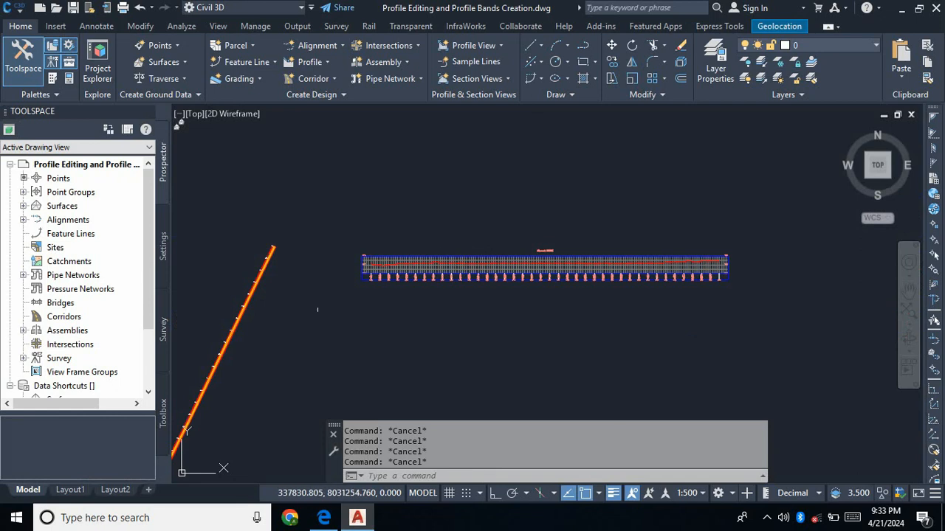
scroll(411, 265, "up", 2)
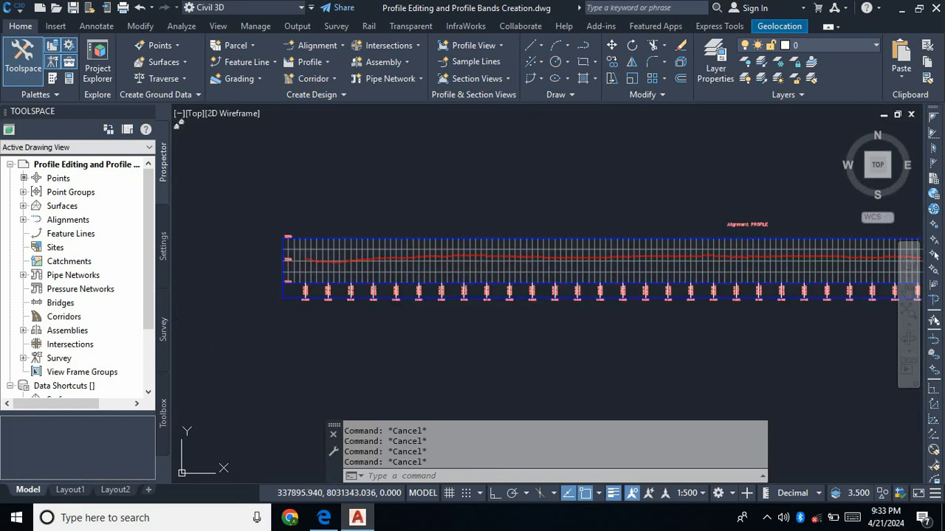
scroll(334, 256, "up", 2)
scroll(334, 256, "down", 1)
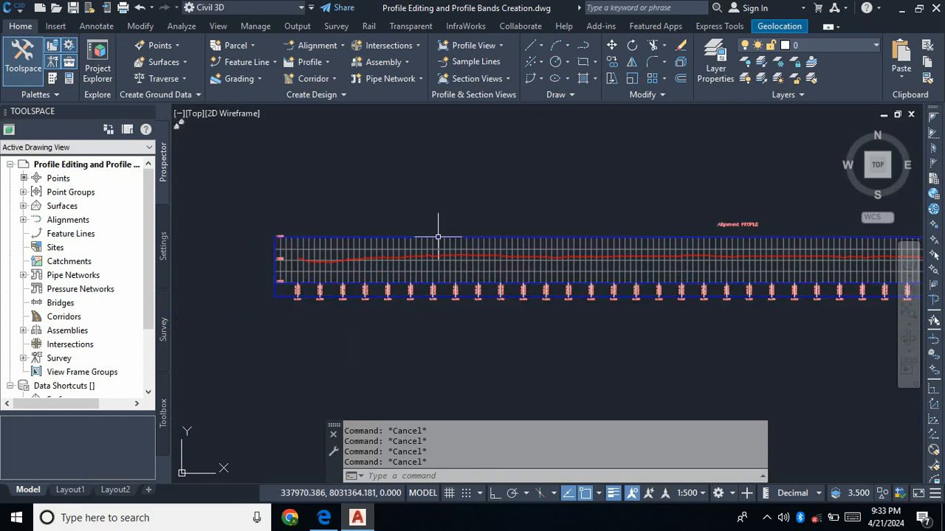
scroll(591, 271, "down", 3)
scroll(591, 272, "down", 3)
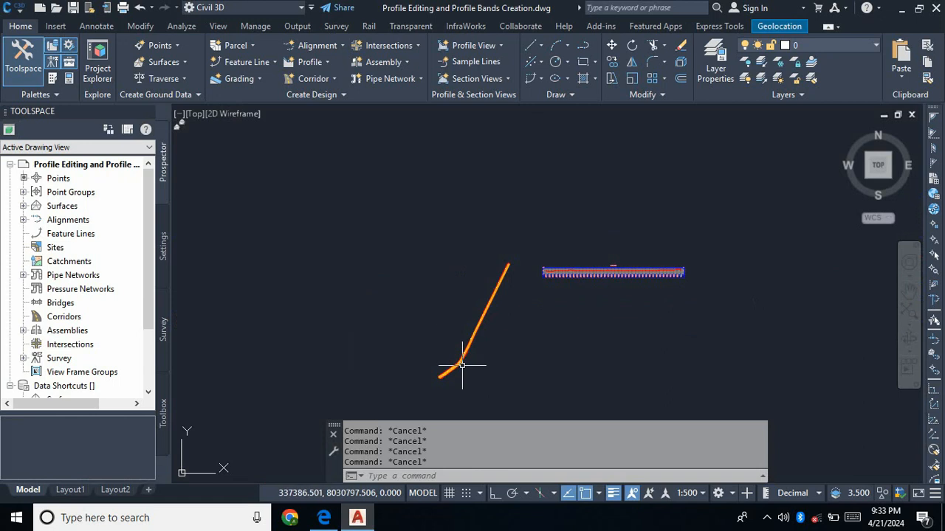
Examine the plan alignment with its contours and station labels around the bend near 0+120 and 0+150
scroll(460, 369, "up", 5)
scroll(434, 325, "up", 4)
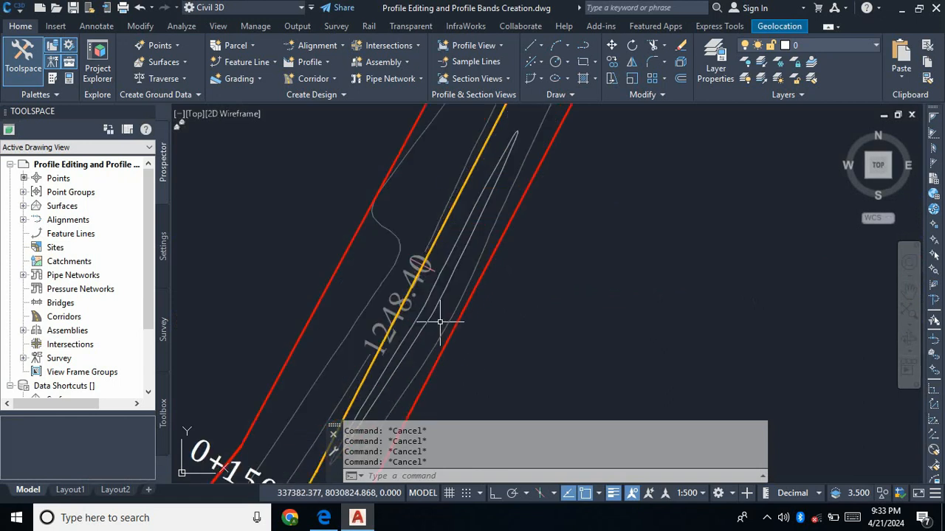
scroll(439, 192, "down", 4)
scroll(314, 332, "up", 5)
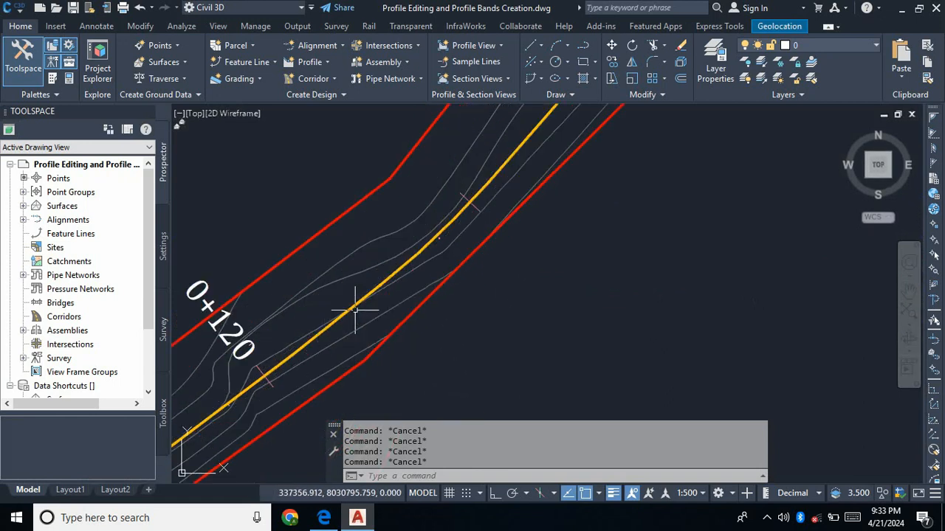
scroll(387, 318, "down", 5)
scroll(403, 318, "up", 3)
scroll(380, 324, "down", 1)
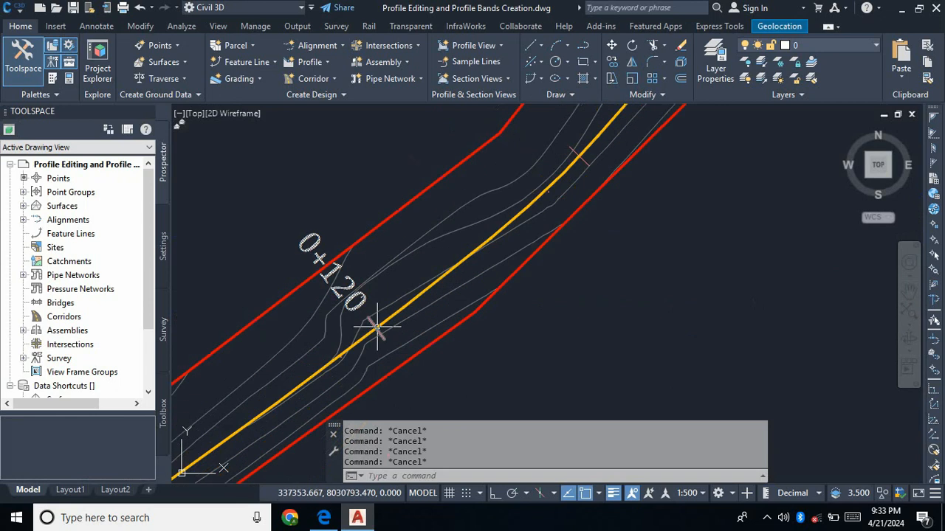
scroll(321, 351, "down", 1)
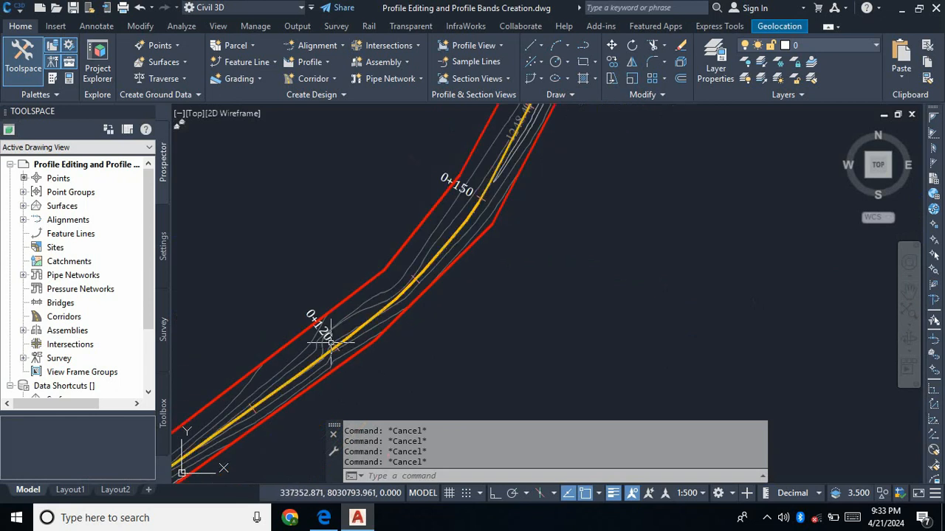
scroll(326, 347, "down", 7)
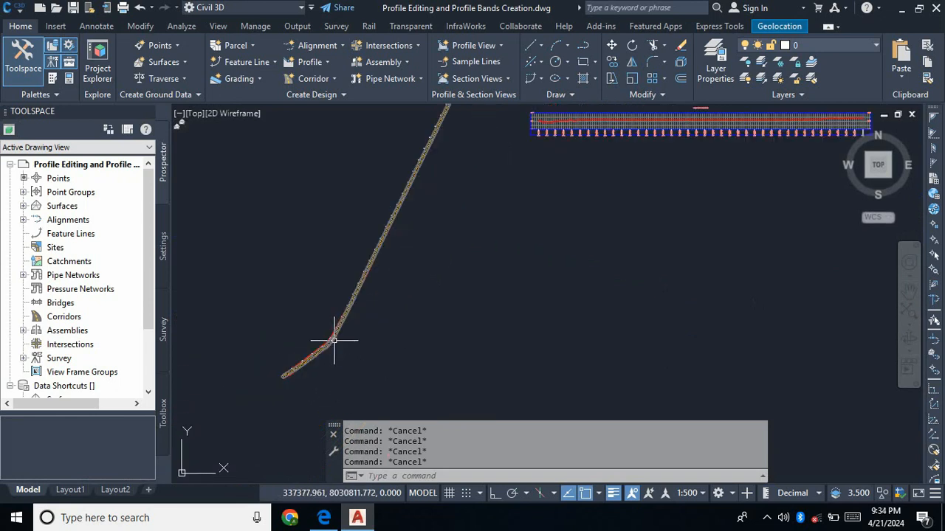
Examine the profile view's grid, its elevation axis labels, and the elevation and station labels in the band below
scroll(500, 210, "up", 4)
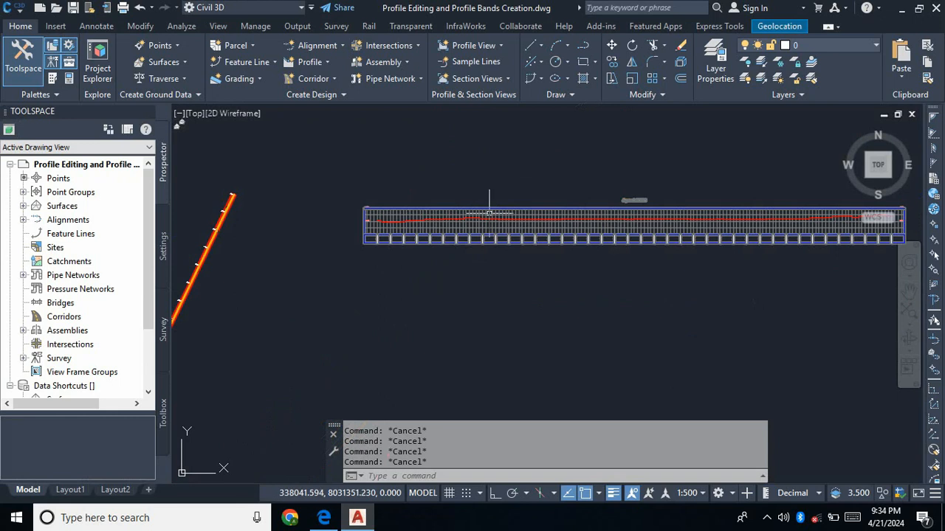
scroll(488, 214, "up", 2)
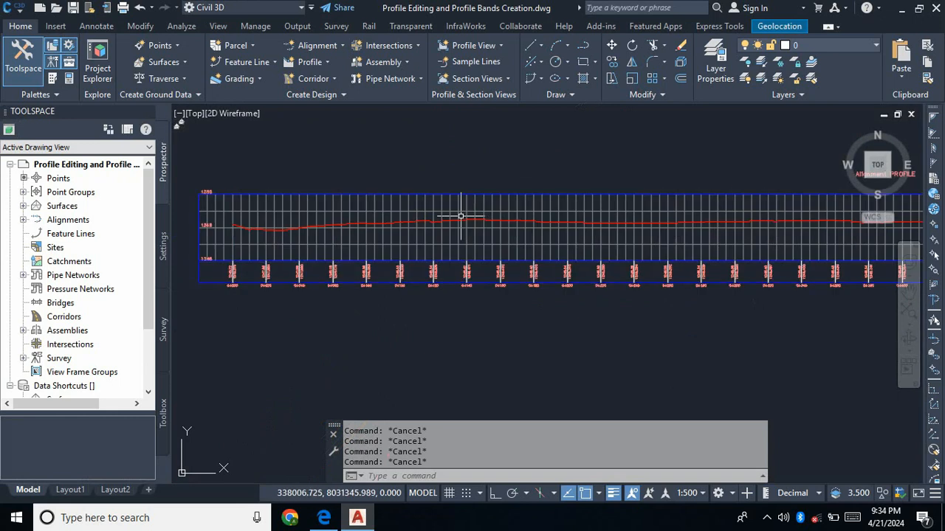
scroll(460, 218, "down", 3)
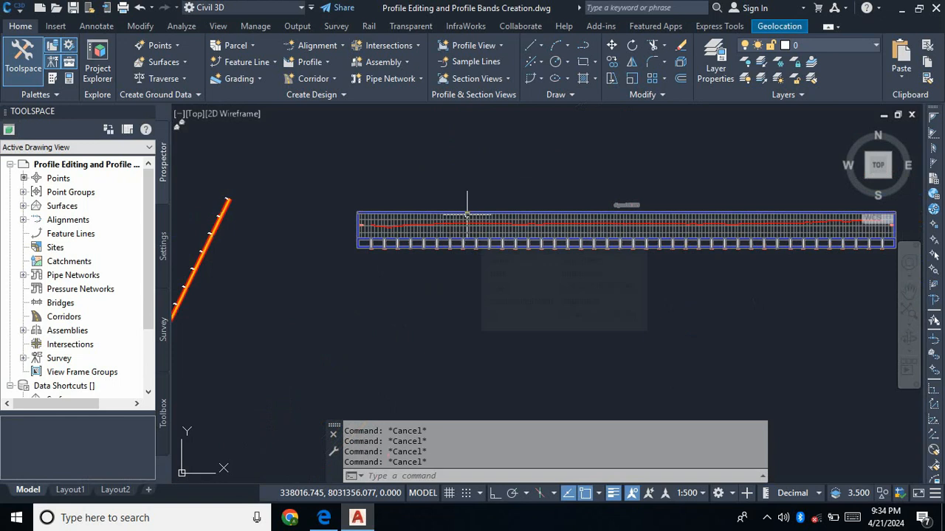
scroll(466, 214, "up", 2)
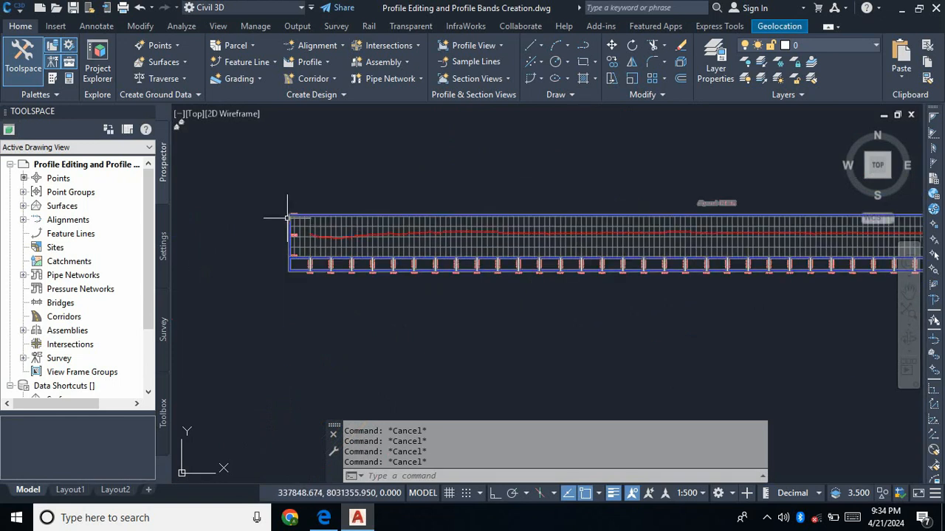
scroll(291, 212, "up", 3)
scroll(304, 216, "up", 2)
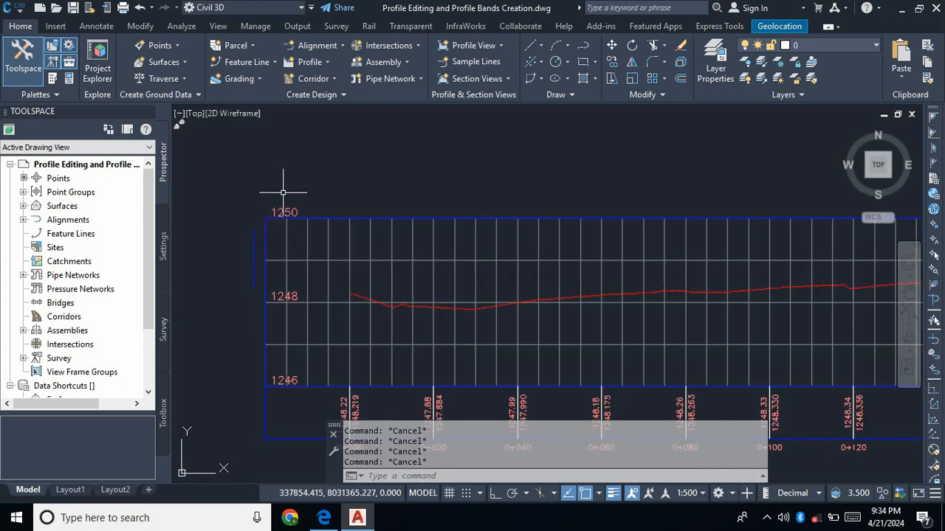
scroll(280, 213, "down", 3)
scroll(365, 279, "up", 2)
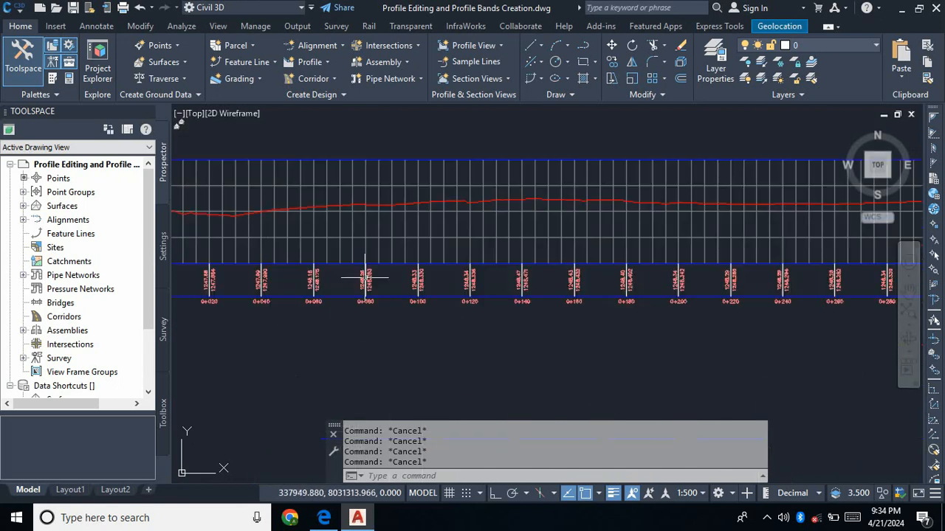
scroll(365, 279, "up", 2)
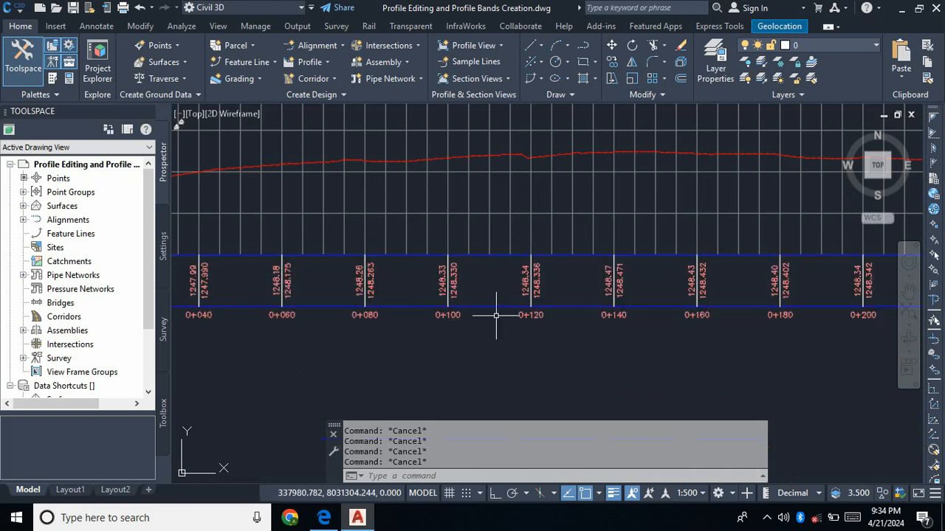
scroll(387, 316, "down", 3)
scroll(369, 307, "up", 2)
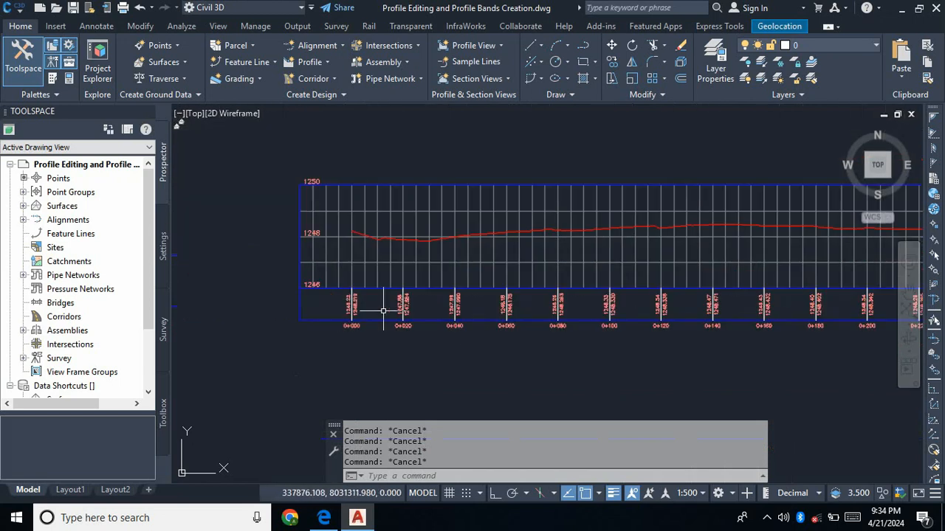
scroll(642, 266, "down", 3)
Examine the ground profile line along the middle stations and the Alignment PROFILE title above the grid
scroll(634, 285, "up", 5)
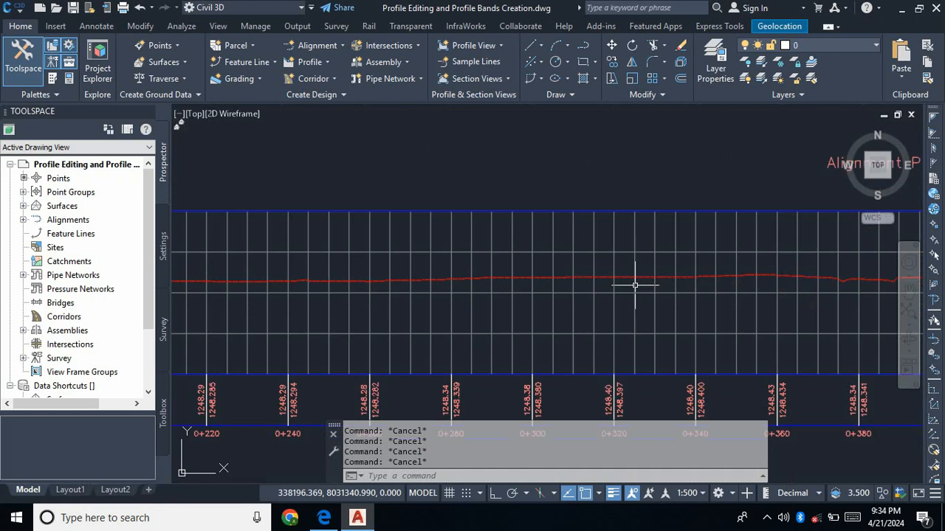
scroll(390, 264, "down", 3)
scroll(605, 259, "up", 3)
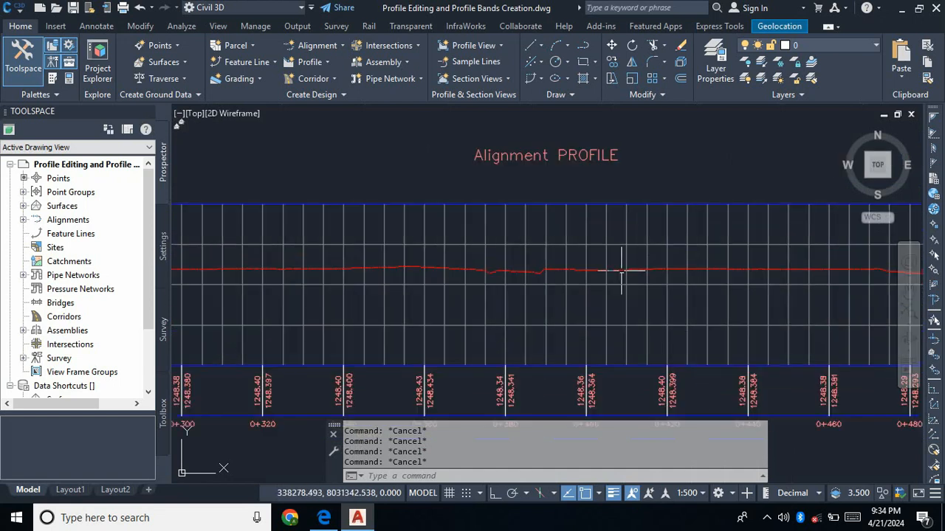
scroll(620, 271, "up", 1)
scroll(627, 268, "down", 3)
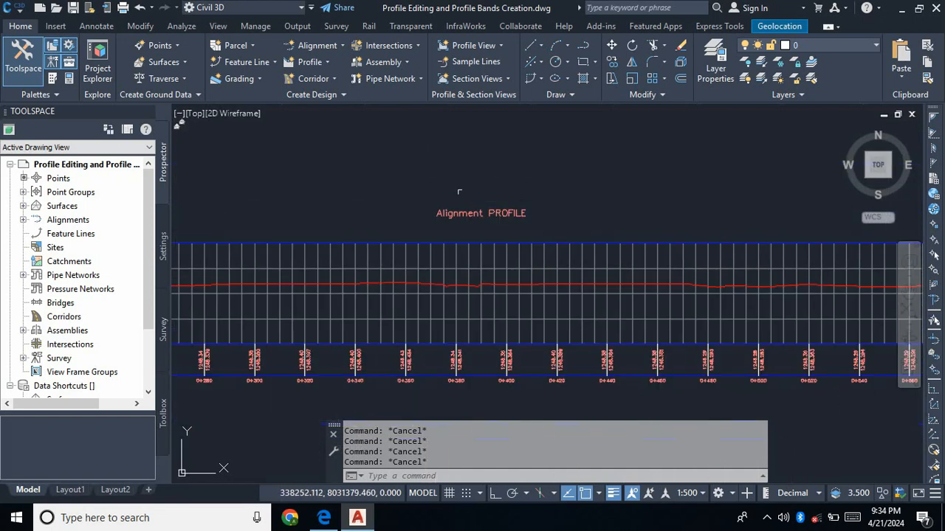
scroll(454, 196, "up", 2)
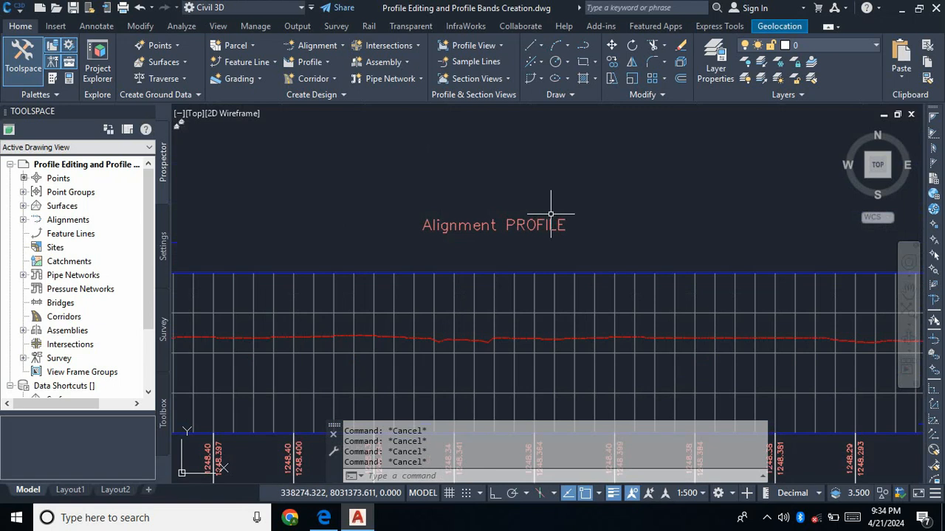
scroll(553, 257, "down", 7)
scroll(606, 264, "down", 2)
scroll(473, 253, "up", 6)
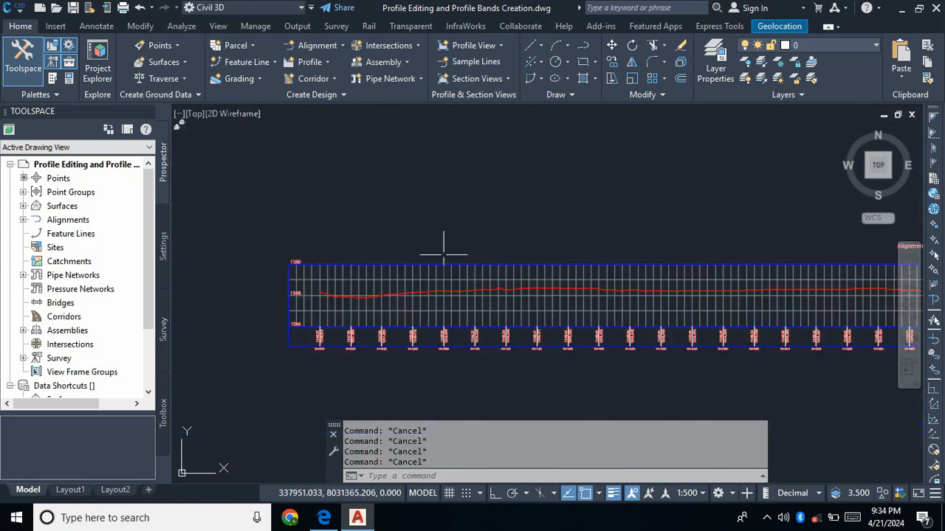
scroll(440, 262, "up", 2)
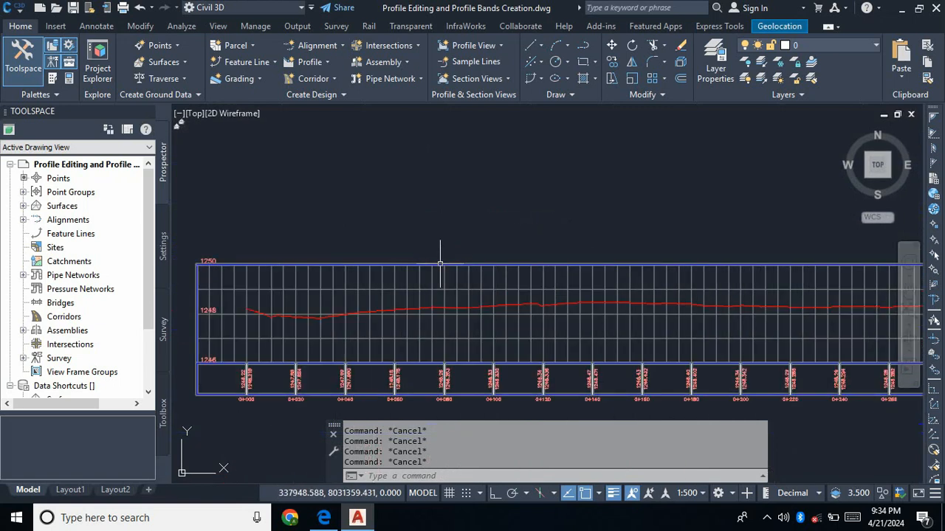
scroll(431, 262, "down", 4)
scroll(544, 258, "up", 3)
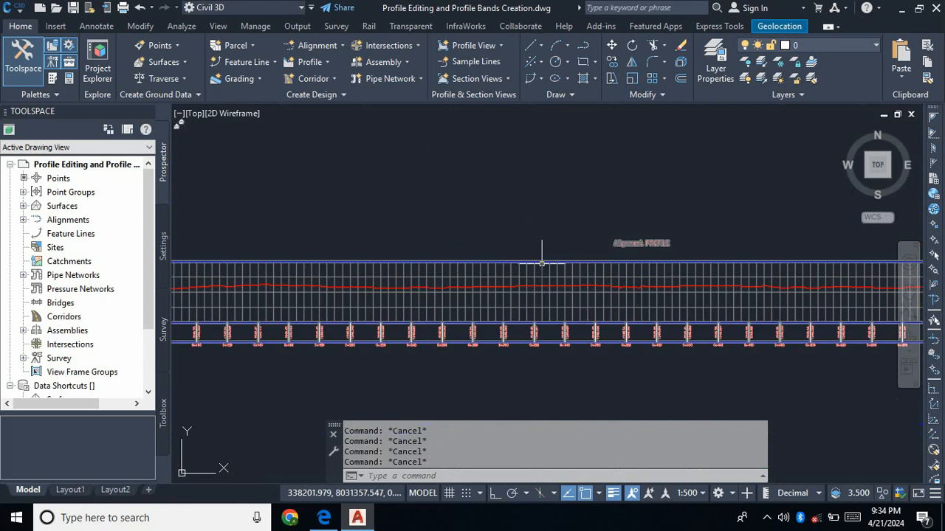
Select the profile view, open its profile view style for editing, and display the style's general information
left_click(529, 258)
scroll(528, 262, "down", 4)
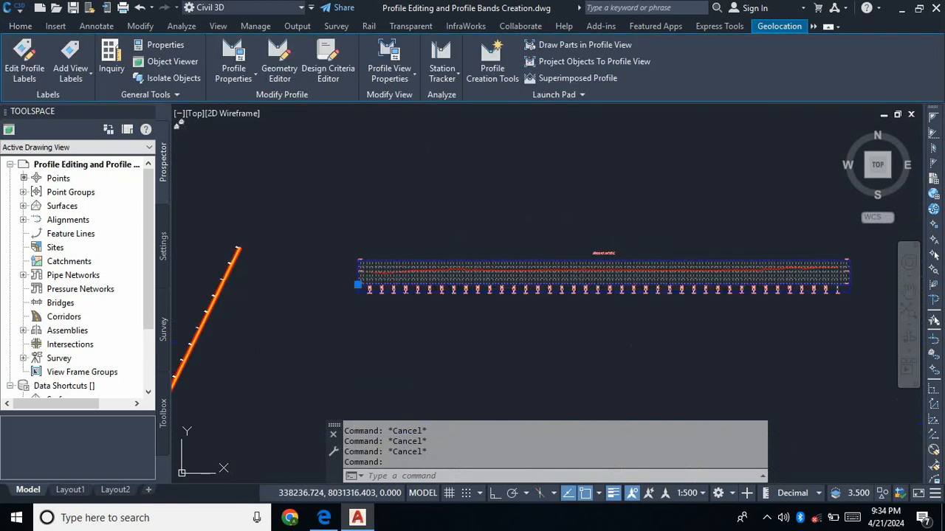
scroll(529, 267, "up", 5)
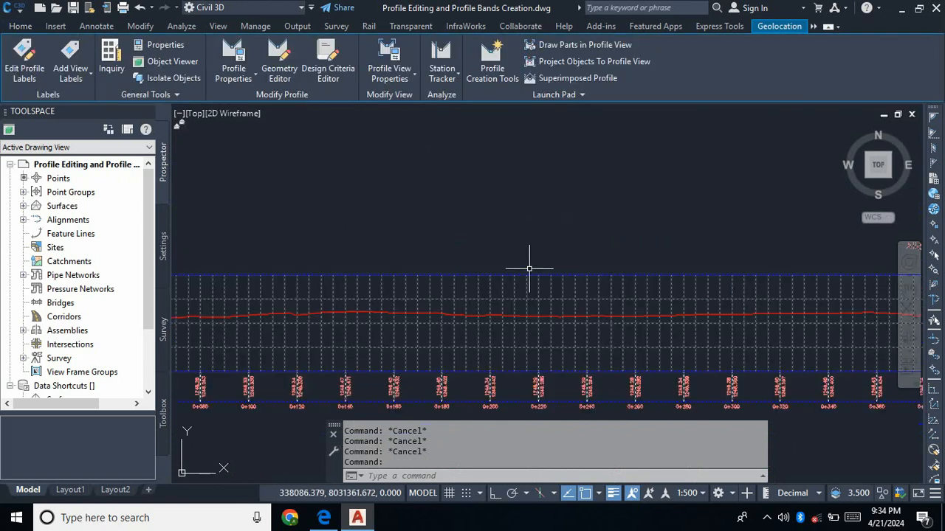
right_click(492, 181)
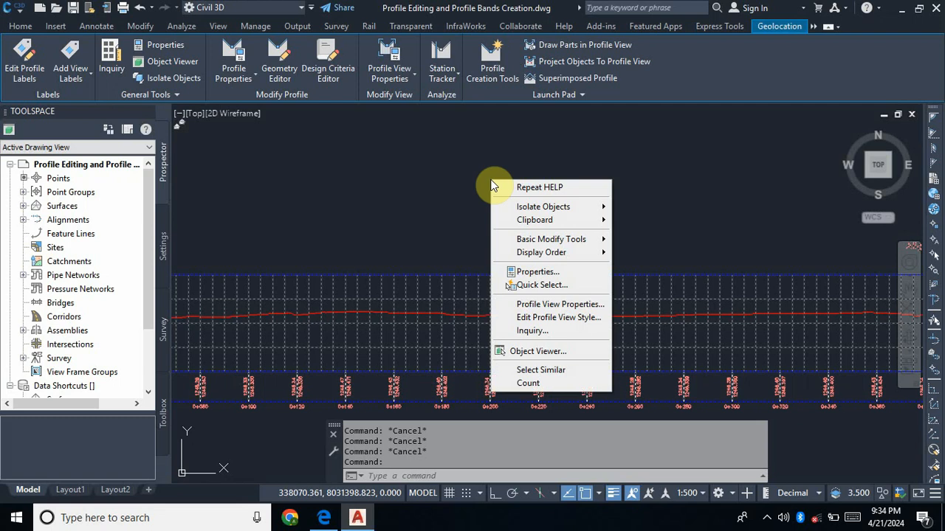
left_click(538, 320)
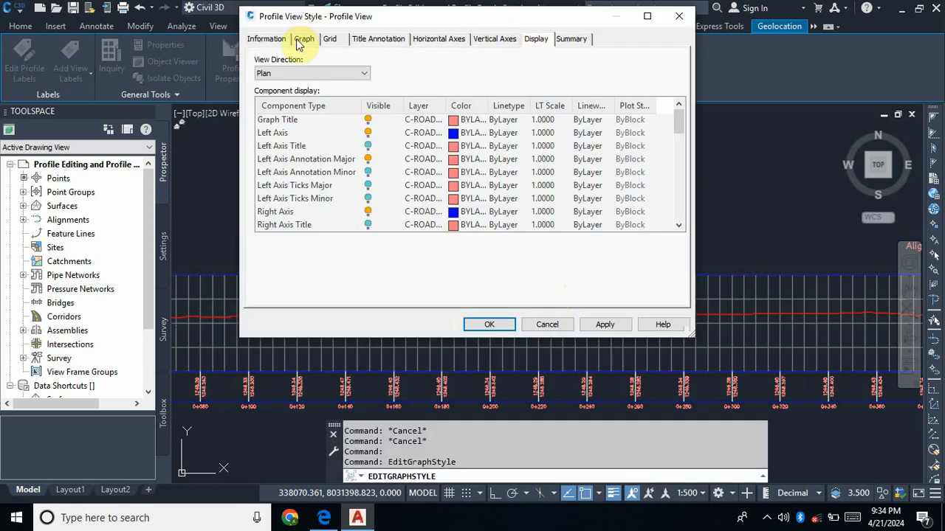
left_click(268, 41)
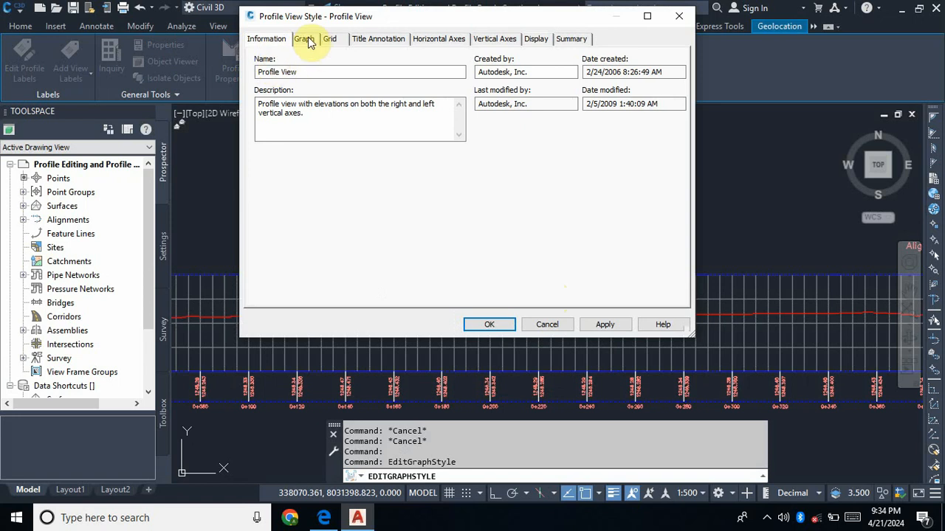
Review the profile view style's vertical scale, exaggeration and view direction, and its grid clipping and padding settings
left_click(307, 41)
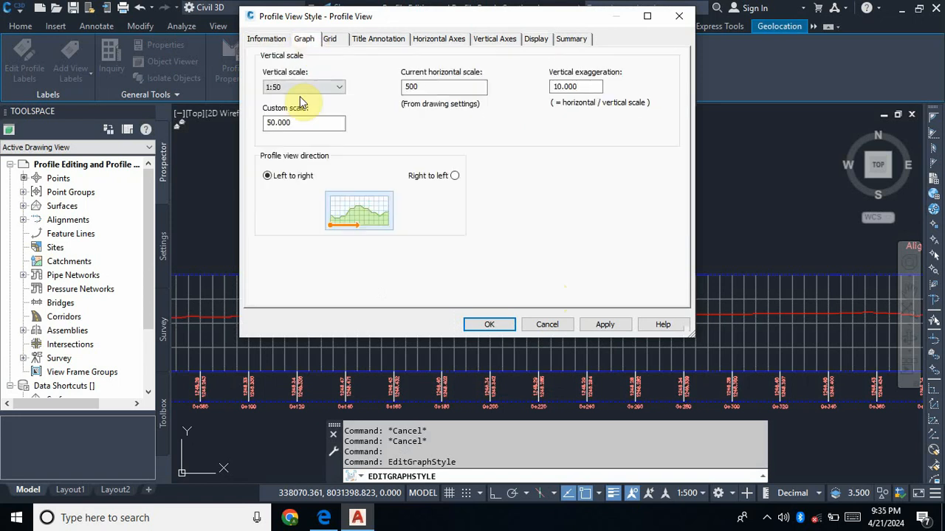
left_click(278, 87)
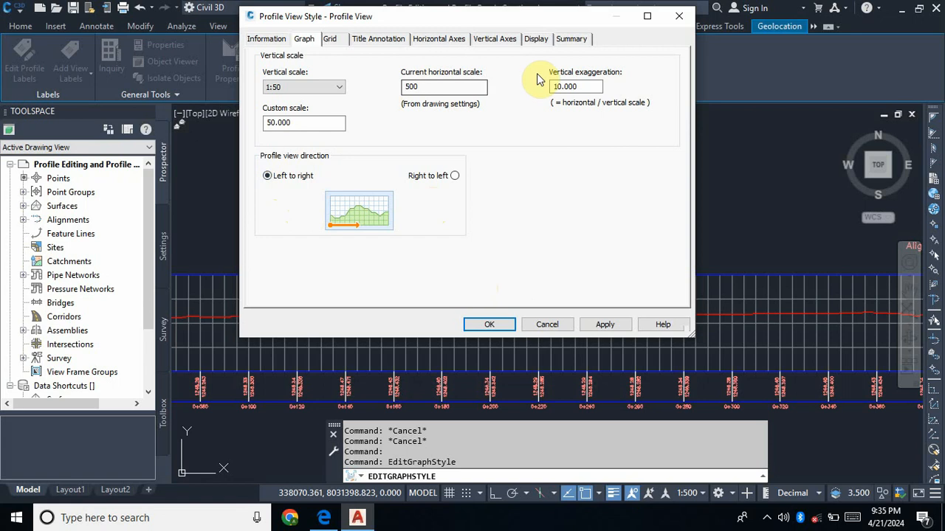
left_click(329, 40)
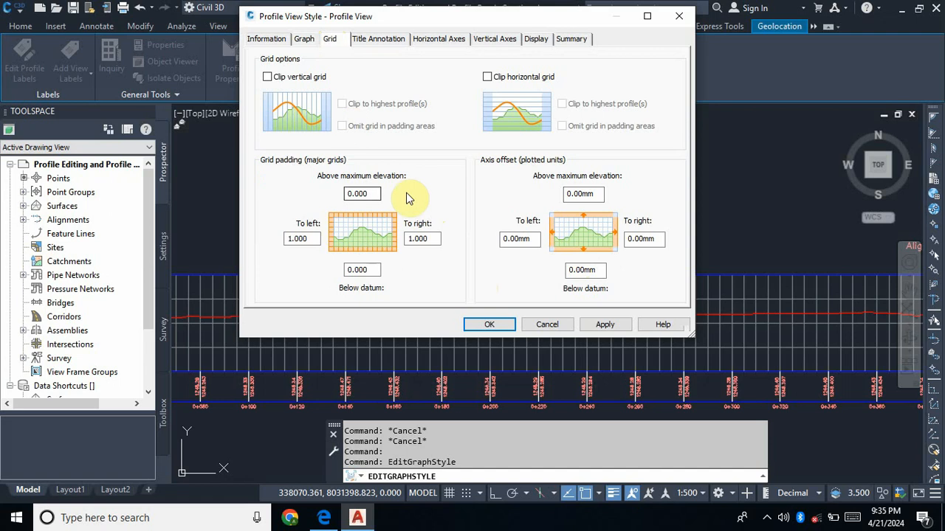
Set the graph view title's text height to 3.5 mm in the title annotation settings and apply the change
left_click(382, 41)
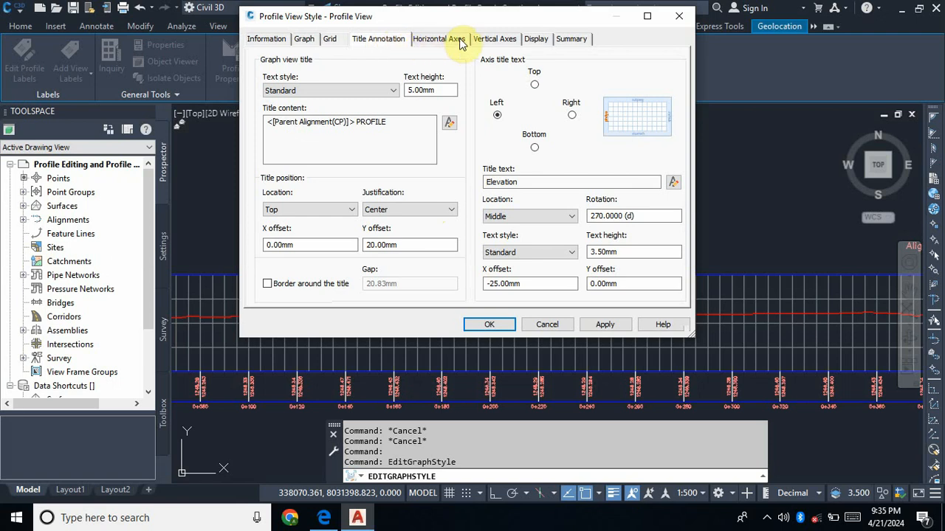
left_click_drag(494, 24, 488, 47)
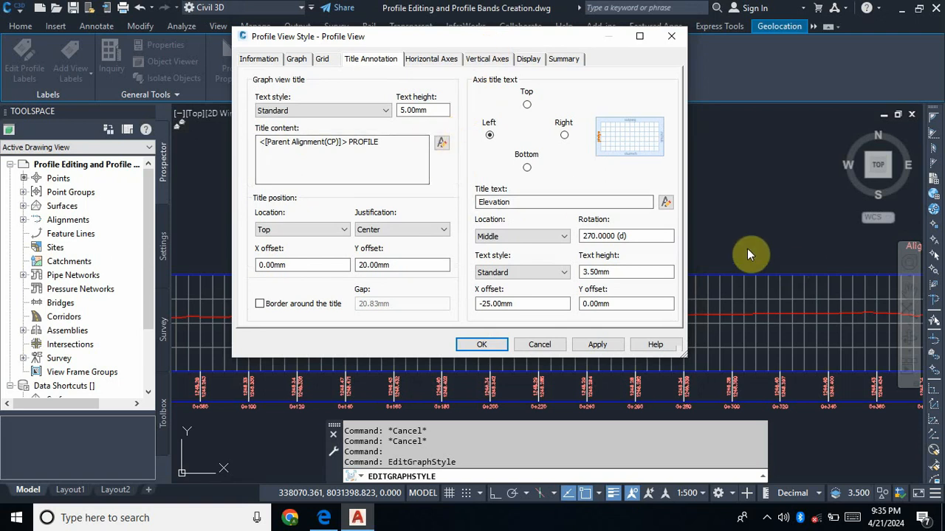
left_click(431, 110)
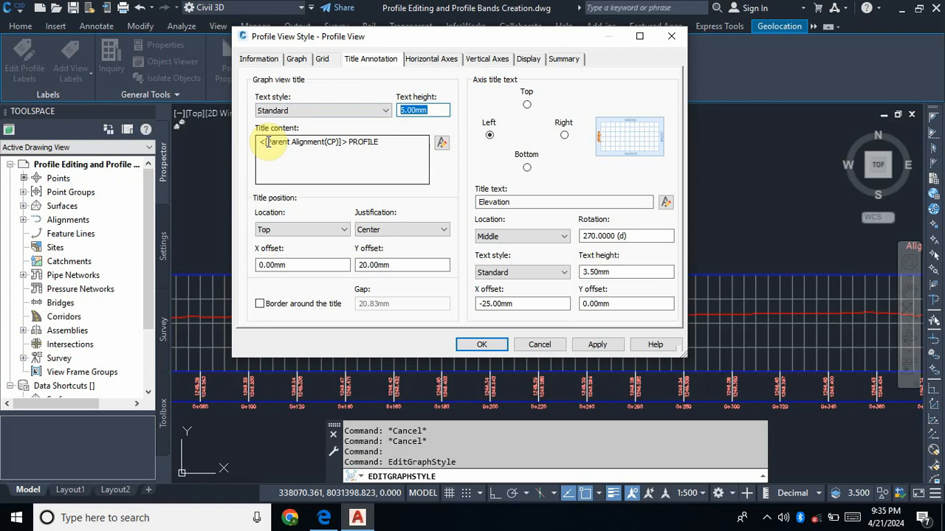
type("3.")
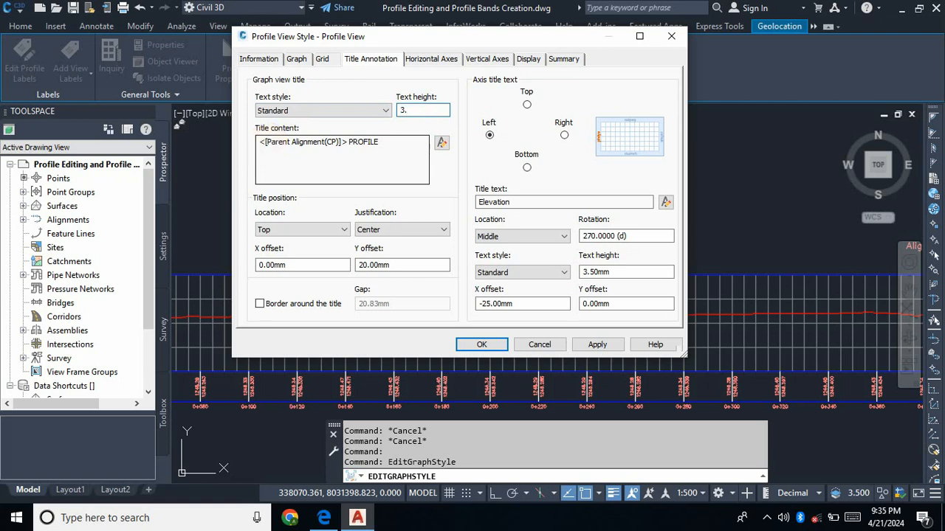
type("5")
left_click(597, 346)
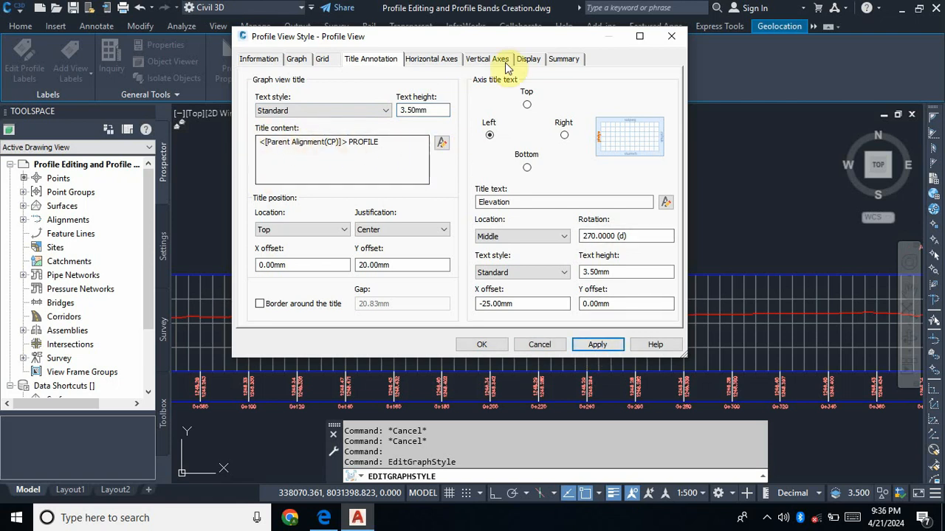
Replace the graph view title's content with the text LONGITUDINAL SECTION
left_click_drag(499, 42, 436, 57)
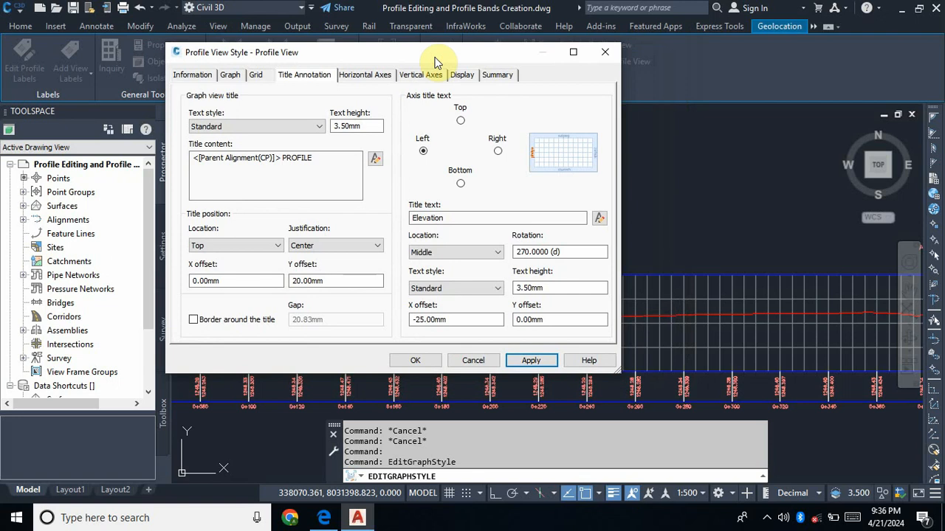
left_click(375, 162)
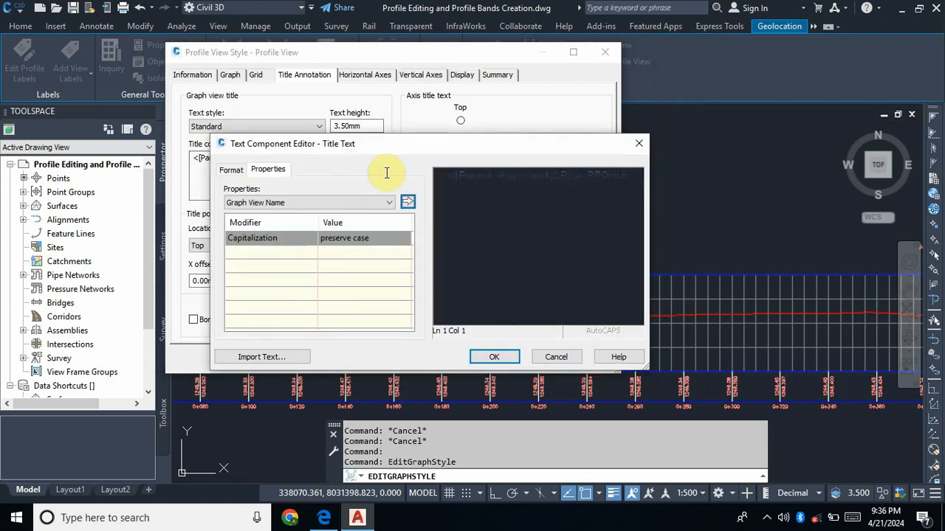
left_click_drag(566, 176, 393, 176)
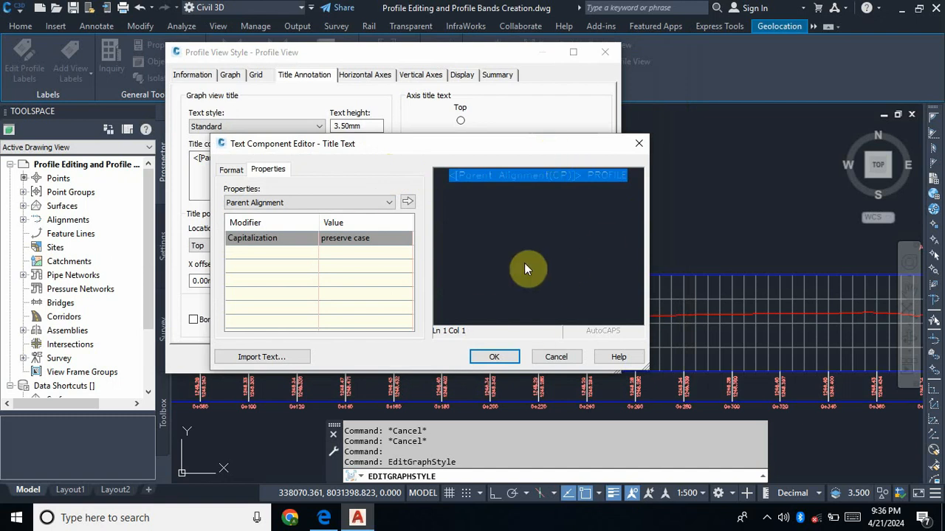
key("Delete")
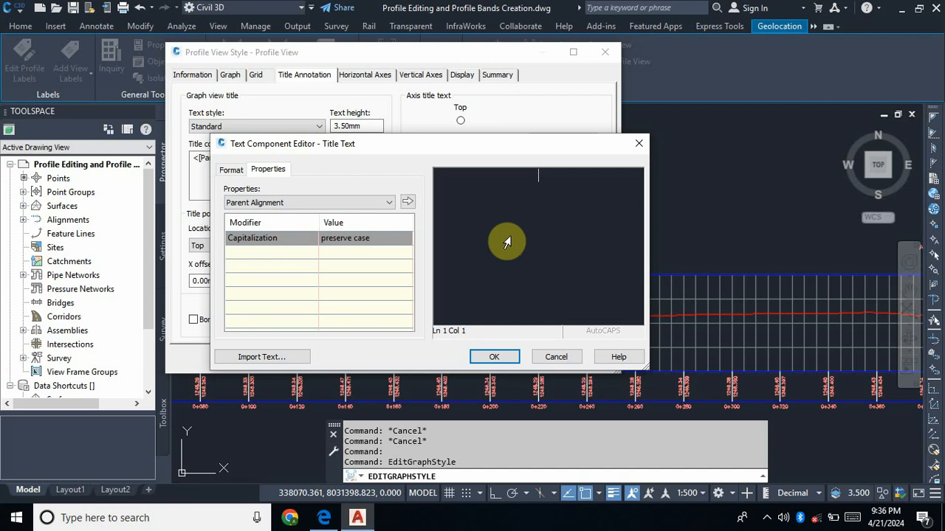
type("Pr")
Set the color of the whole LONGITUDINAL SECTION title text to White
left_click_drag(598, 179, 452, 201)
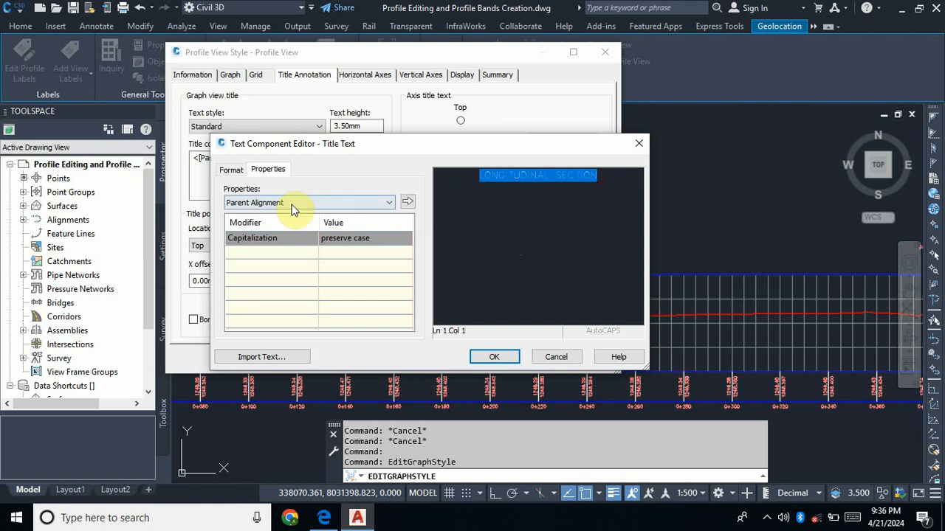
left_click(231, 169)
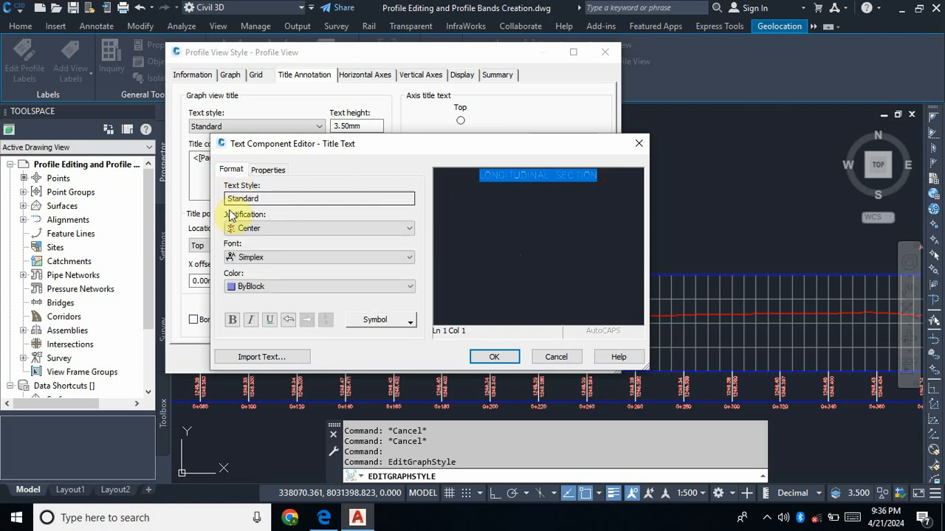
left_click(304, 288)
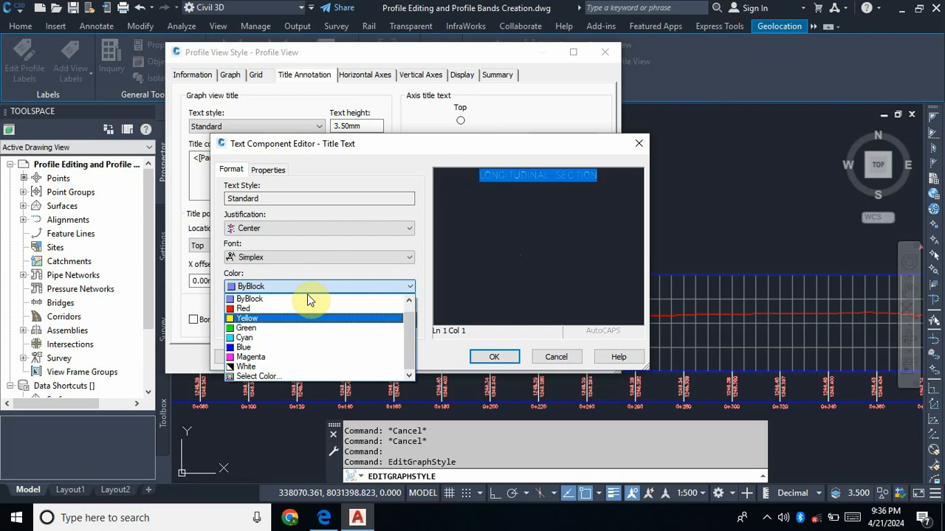
left_click(259, 367)
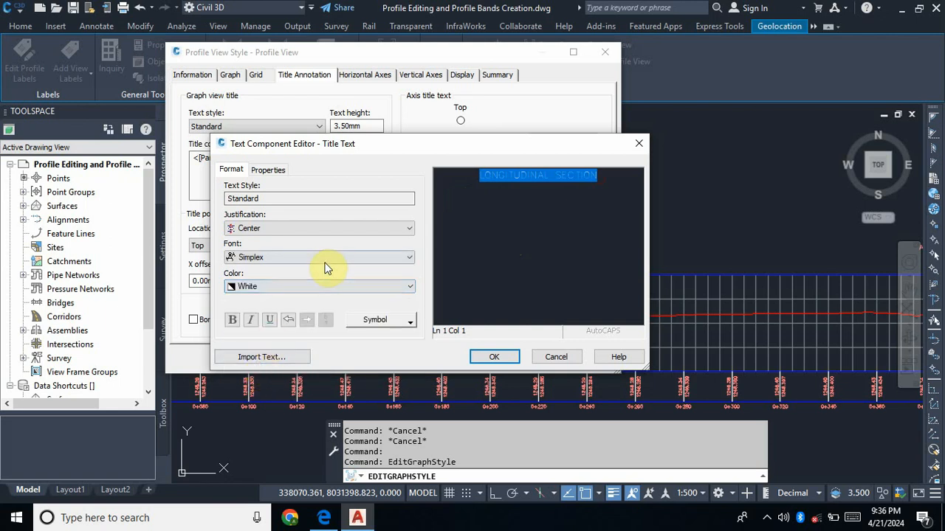
Set the title text's font to Cambria, accept the text, and apply the changes to the profile view style
left_click(409, 258)
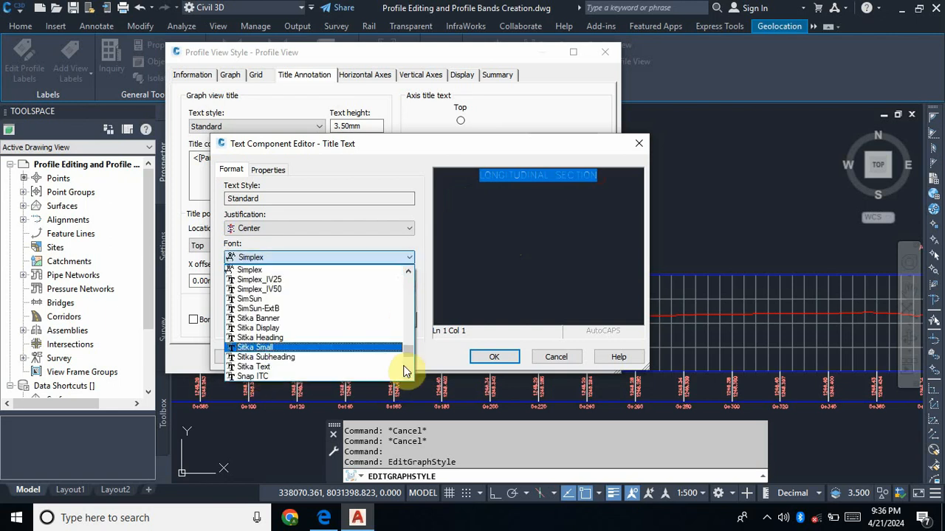
scroll(405, 351, "up", 15)
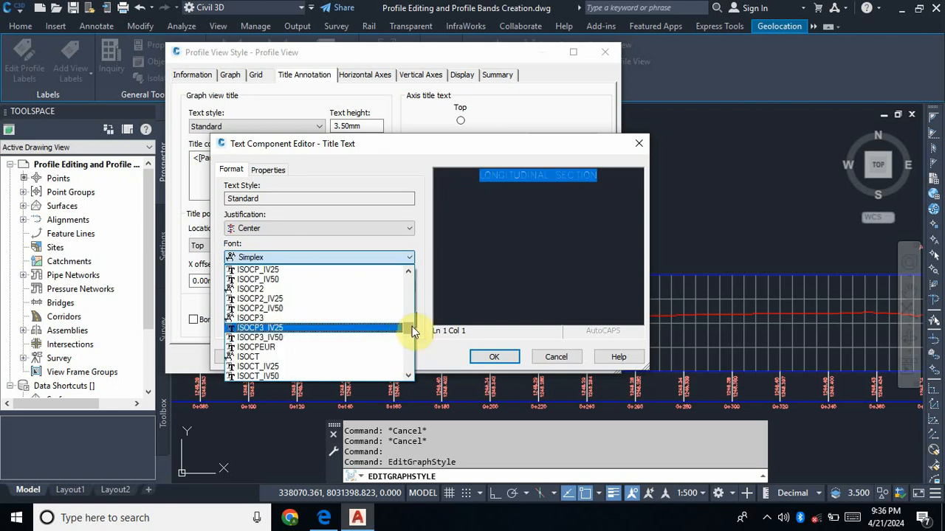
left_click_drag(409, 327, 413, 295)
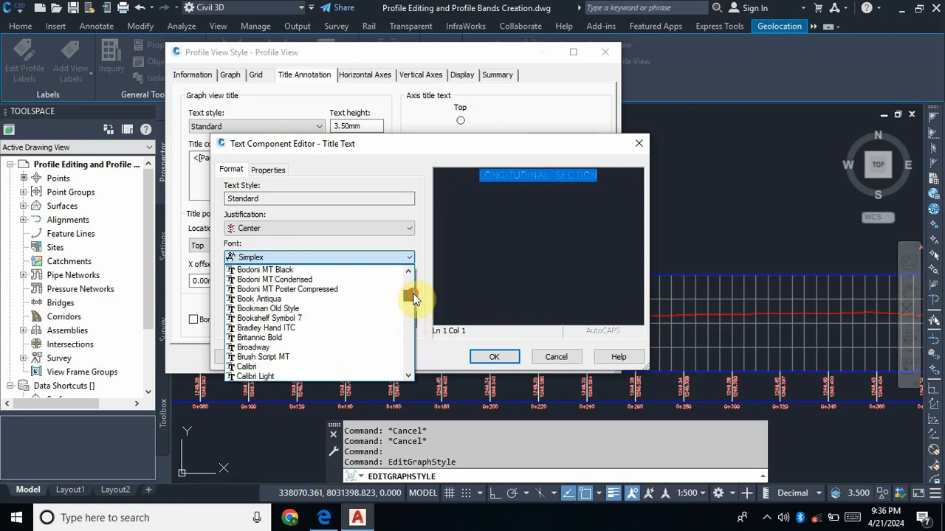
scroll(320, 339, "down", 1)
scroll(321, 347, "down", 1)
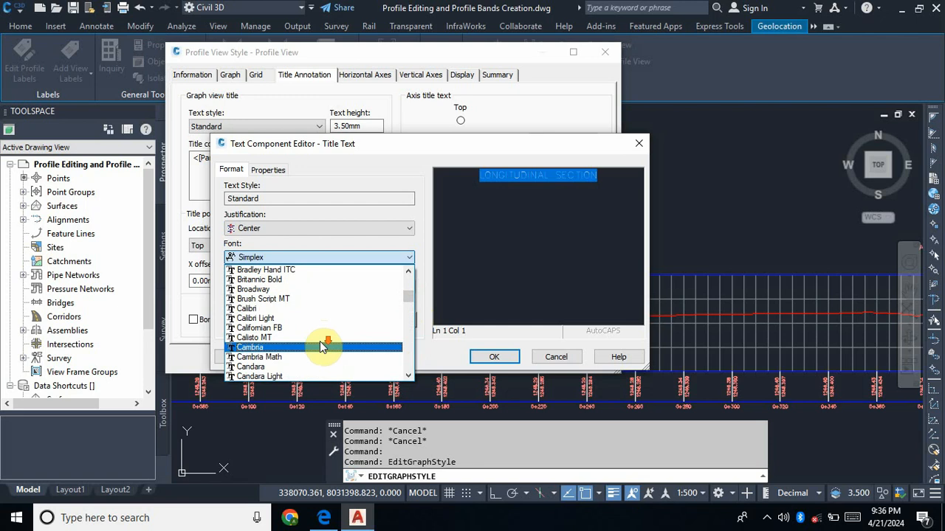
left_click(292, 348)
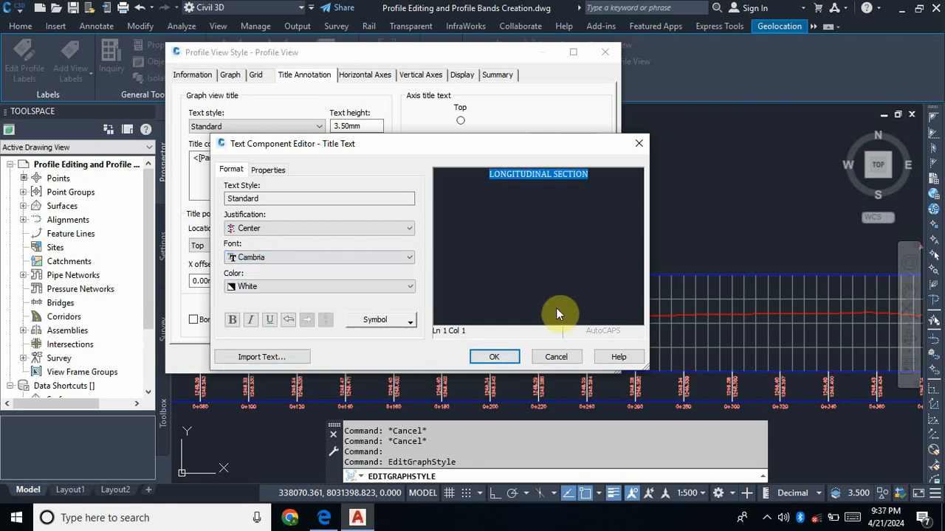
left_click(494, 357)
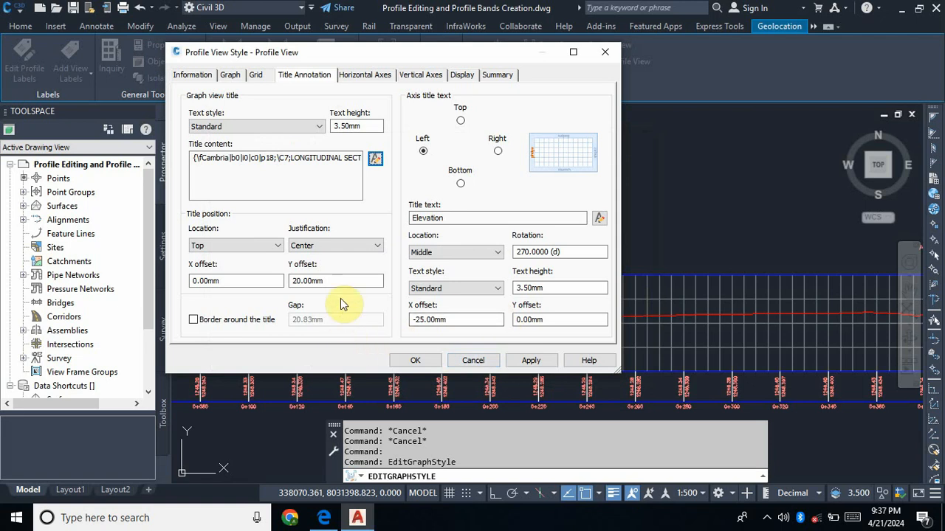
mouse_move(497, 56)
left_mouse_down()
mouse_move(354, 52)
mouse_move(486, 57)
left_mouse_up()
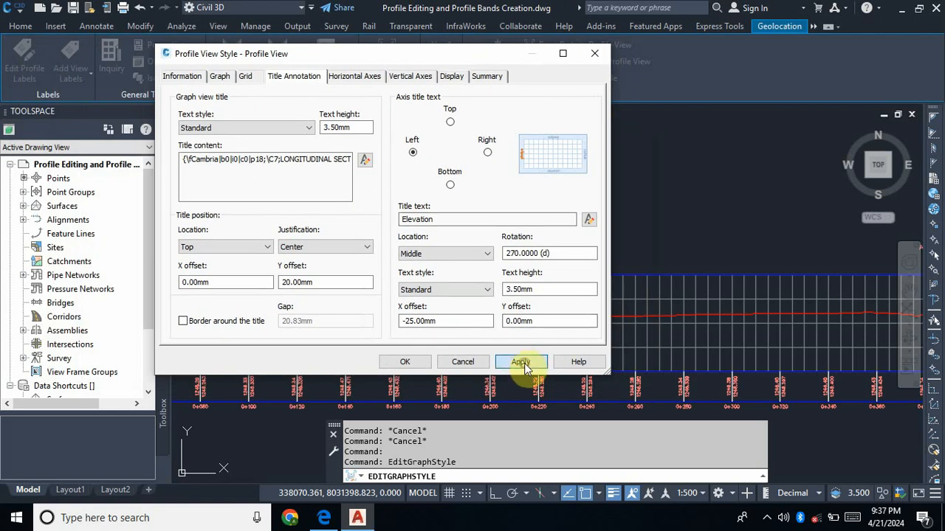
left_click(413, 361)
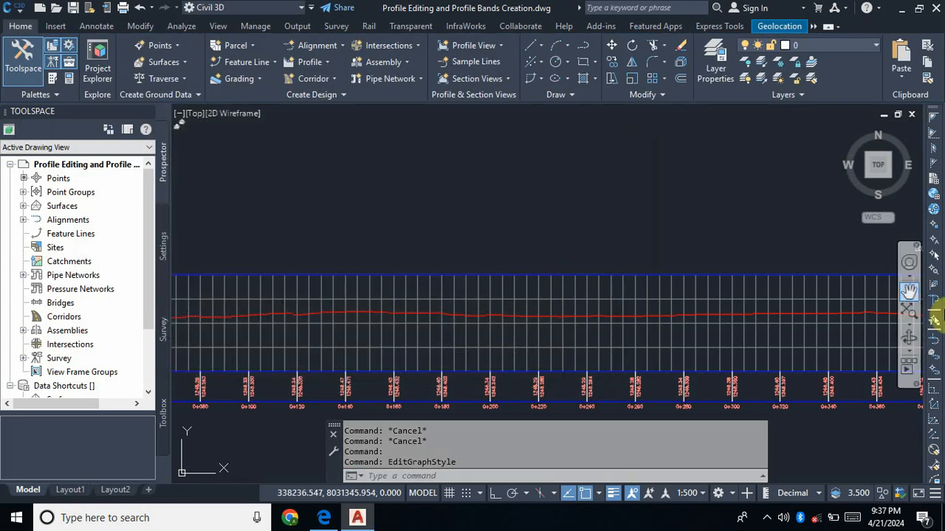
Examine the LONGITUDINAL SECTION title above the profile grid, both close up and in relation to the whole profile view
left_click(907, 296)
left_click_drag(778, 322, 582, 215)
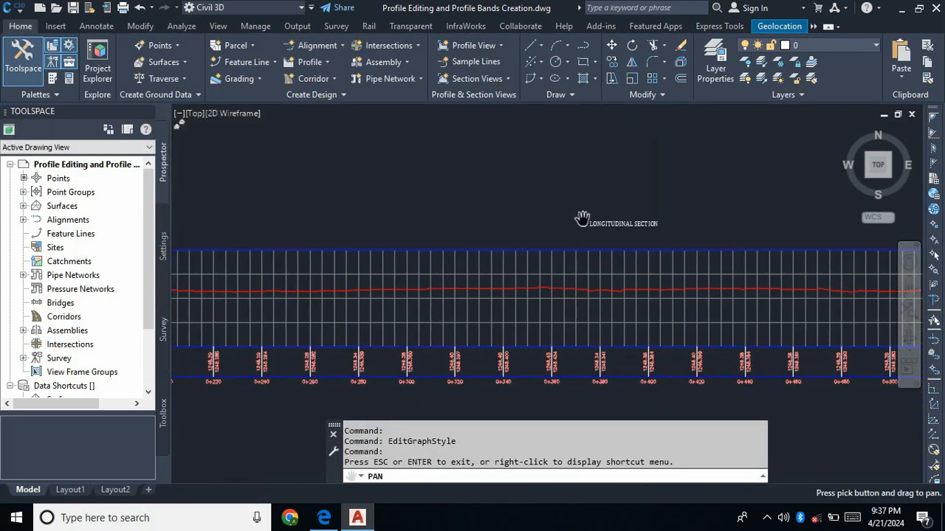
scroll(655, 223, "up", 4)
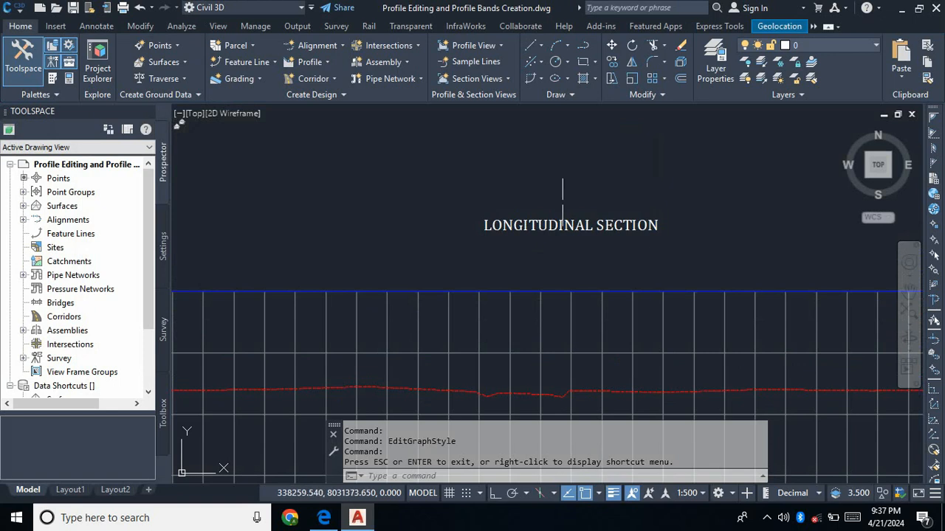
scroll(552, 204, "down", 8)
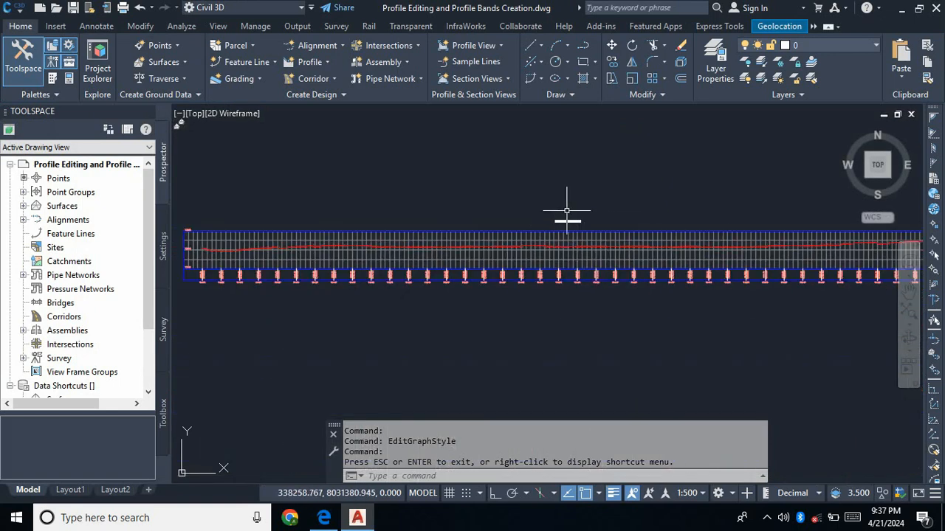
key("Escape")
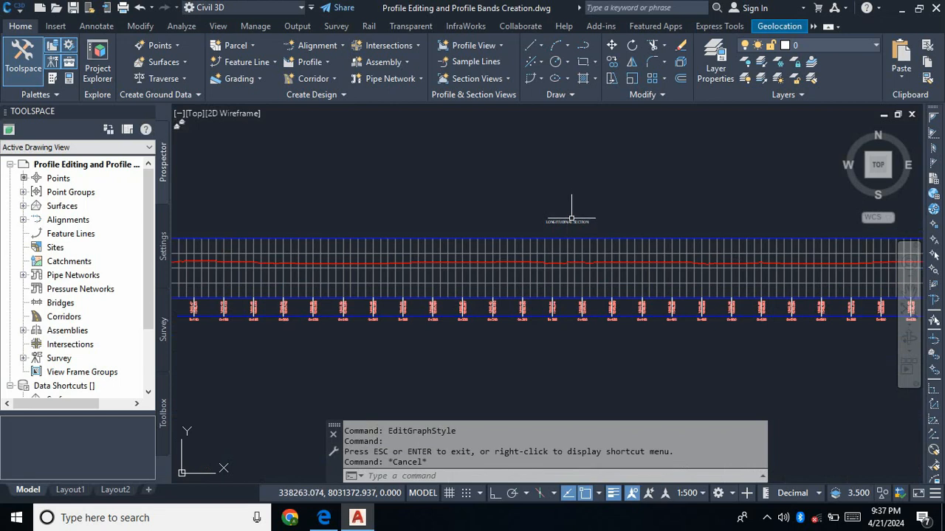
scroll(565, 219, "up", 5)
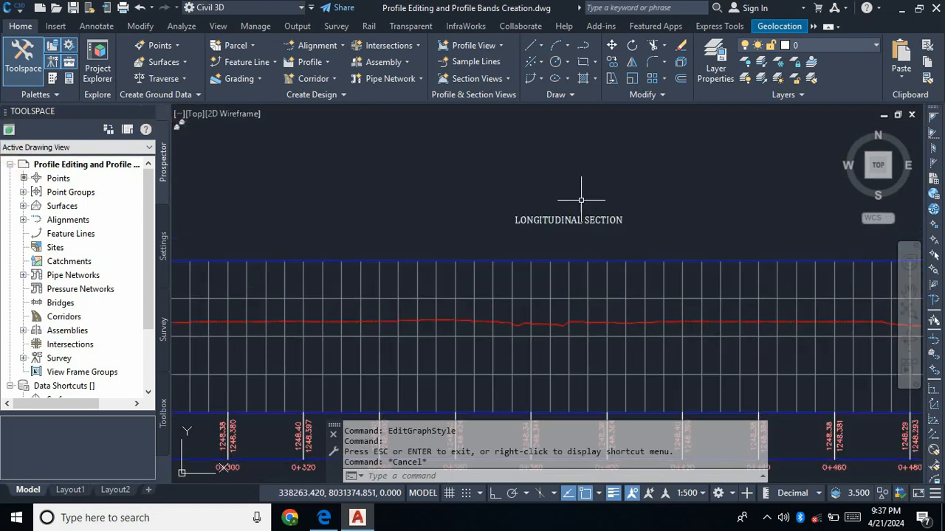
scroll(580, 200, "down", 2)
scroll(587, 203, "down", 3)
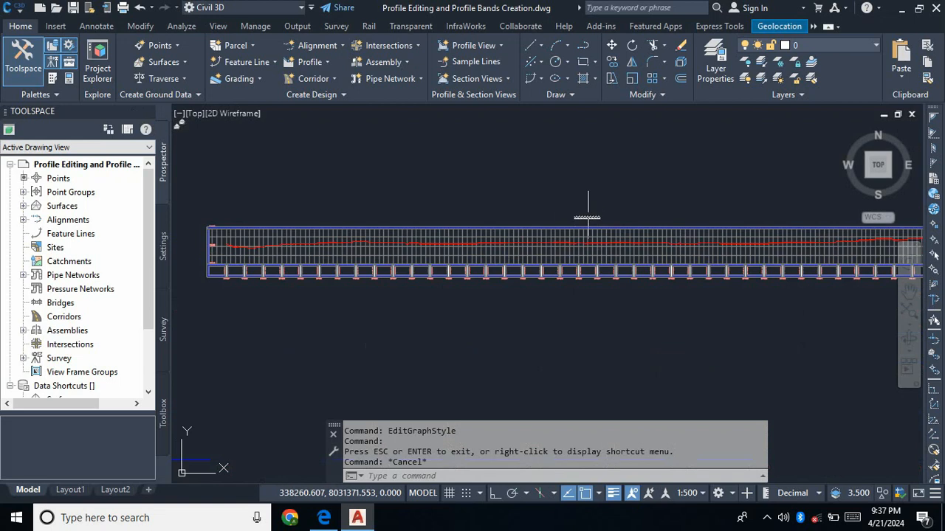
scroll(591, 204, "up", 5)
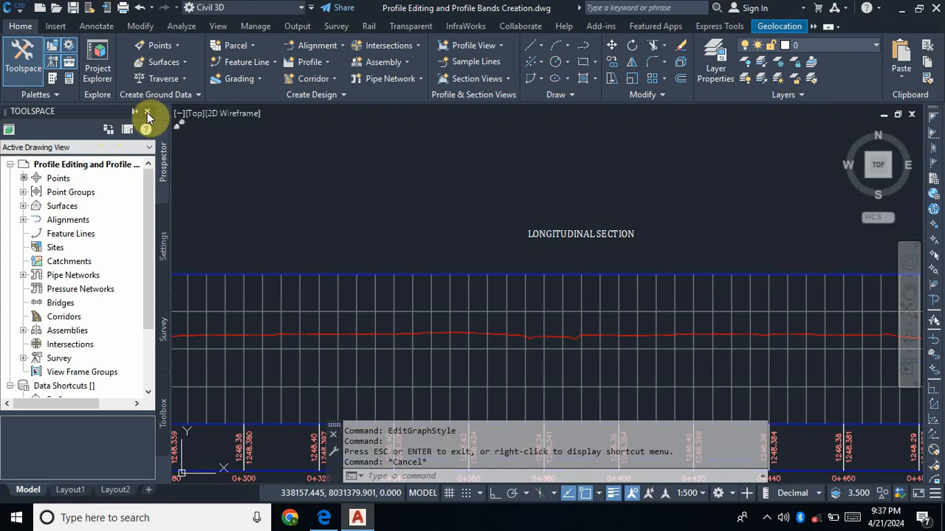
Close the Toolspace to give the profile view more drawing area
left_click(148, 112)
scroll(371, 169, "down", 2)
scroll(654, 296, "down", 2)
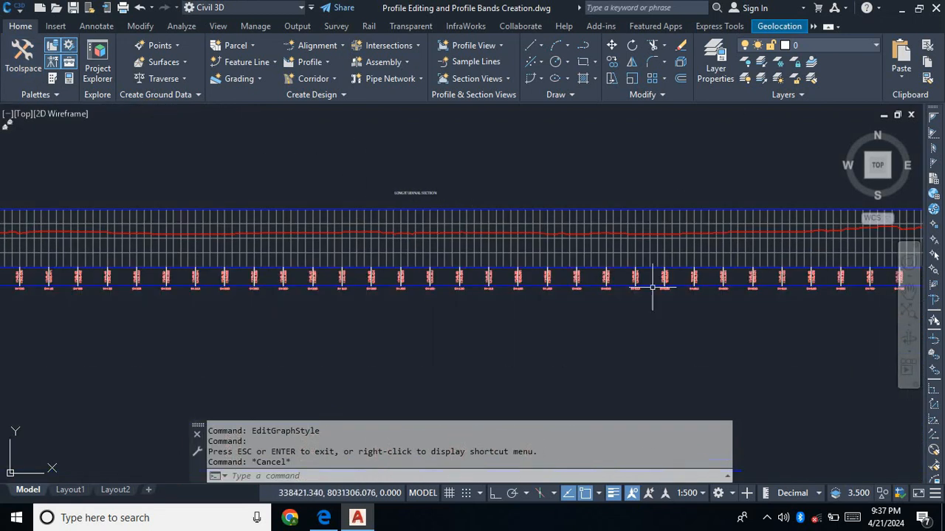
scroll(559, 248, "down", 3)
scroll(560, 274, "up", 3)
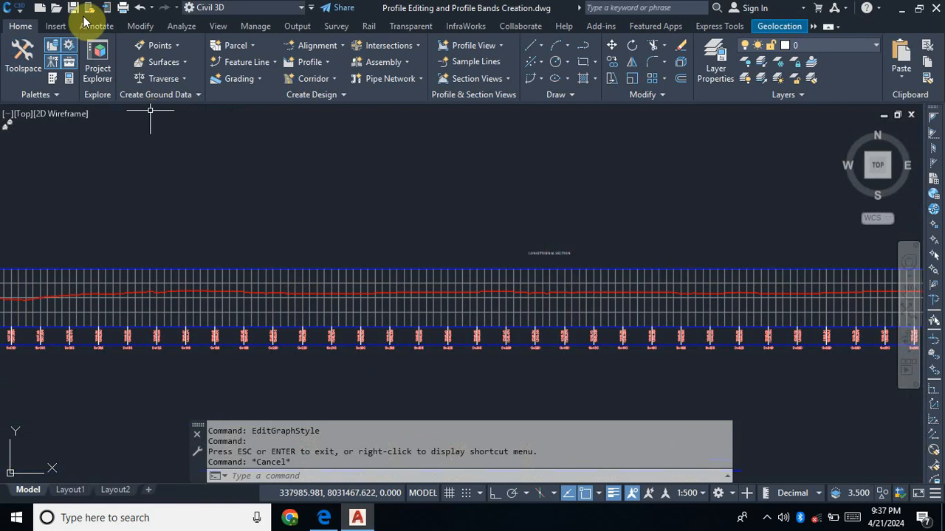
Split the model space into two horizontal viewports
left_click(218, 27)
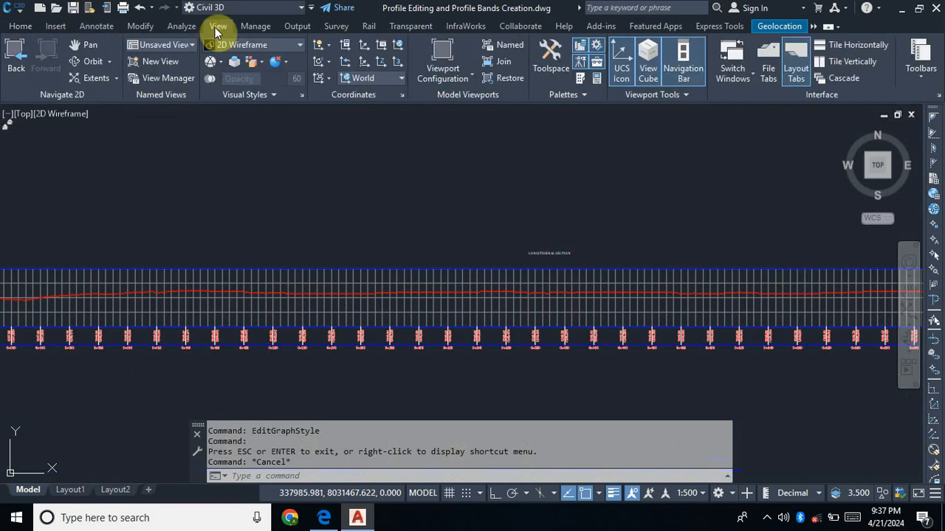
left_click(472, 73)
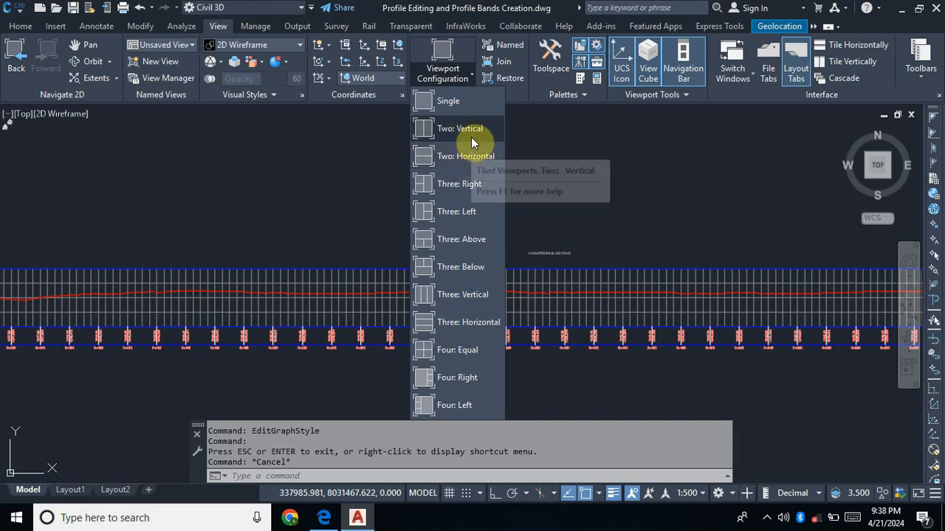
left_click(468, 156)
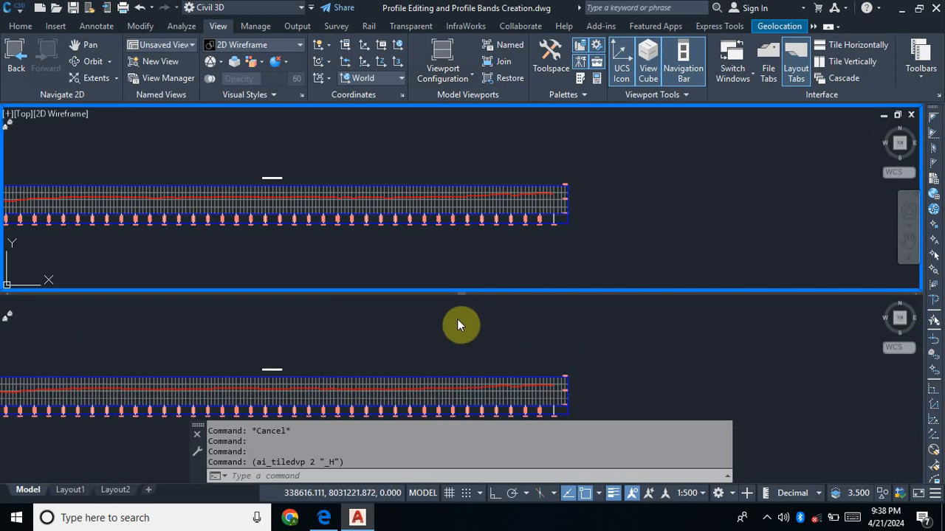
key("Escape")
key("Escape")
key("Escape")
key("Escape")
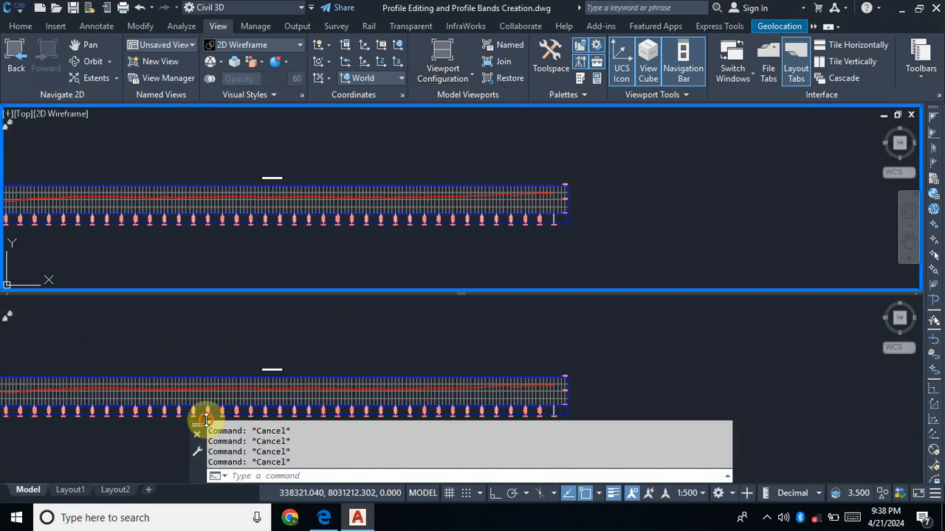
Shrink the command window to a single line and fit the whole profile view in the lower viewport
left_click_drag(201, 422, 207, 457)
left_click(245, 350)
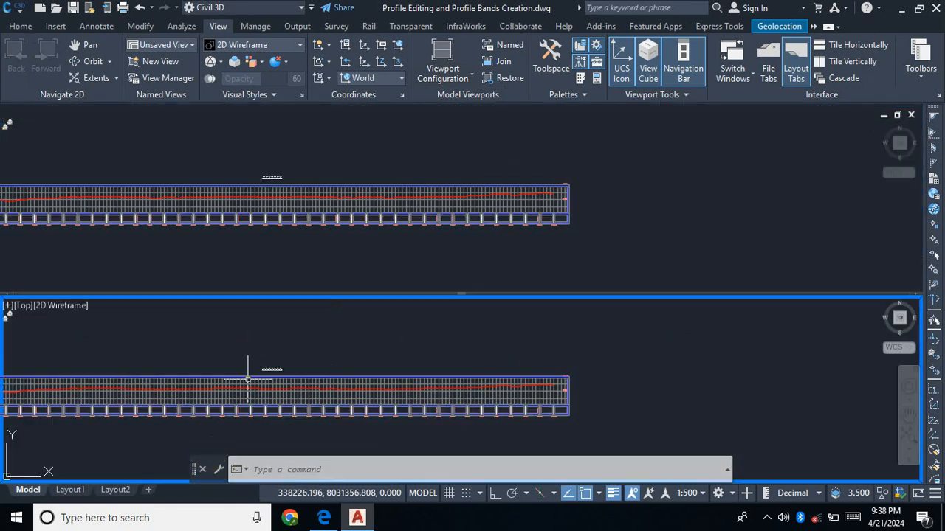
left_click(908, 415)
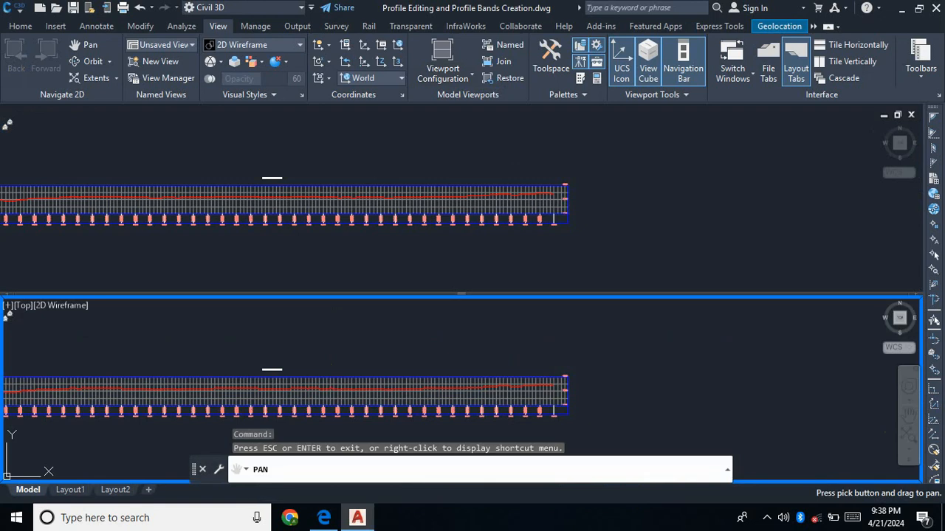
left_click_drag(479, 410, 642, 397)
scroll(566, 375, "up", 2)
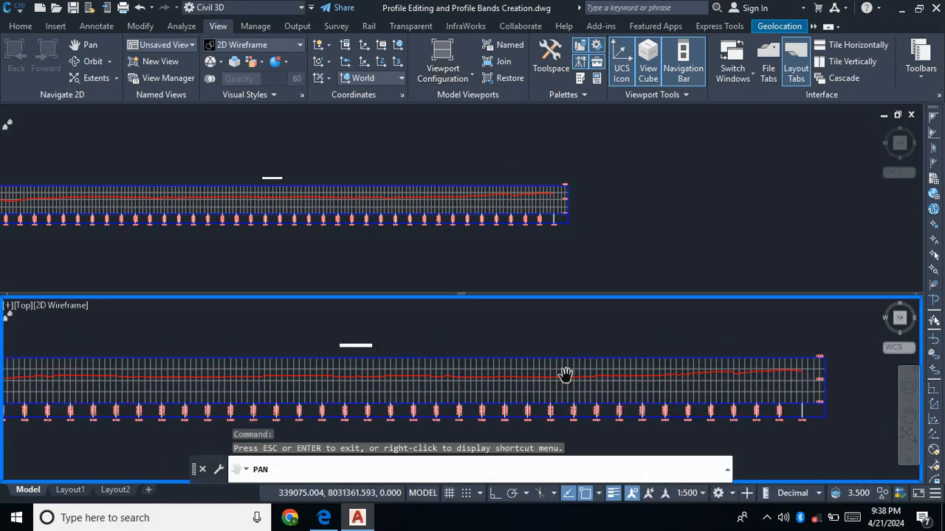
scroll(596, 373, "down", 2)
left_click_drag(525, 379, 534, 382)
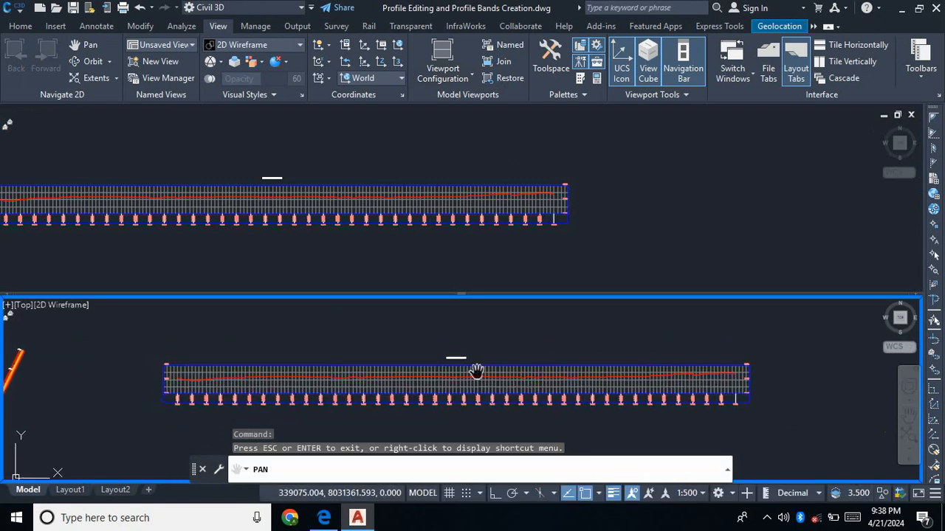
scroll(476, 372, "up", 3)
scroll(476, 371, "down", 3)
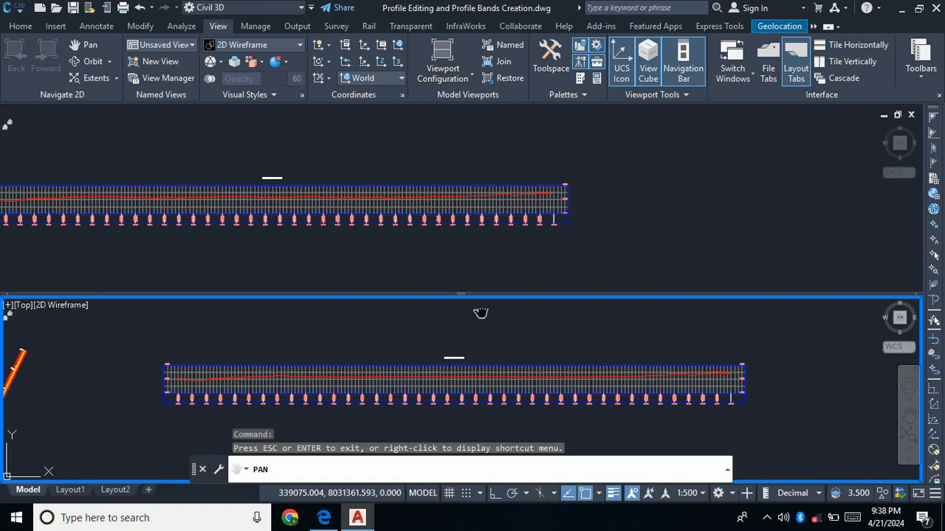
key("Escape")
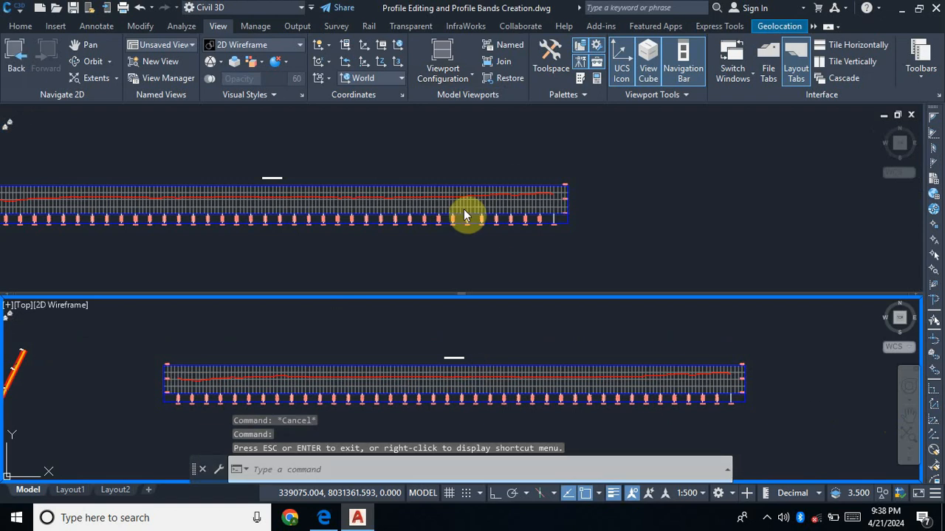
Activate the upper viewport and frame the entire profile view with its title in it
left_click(464, 208)
scroll(264, 200, "down", 2)
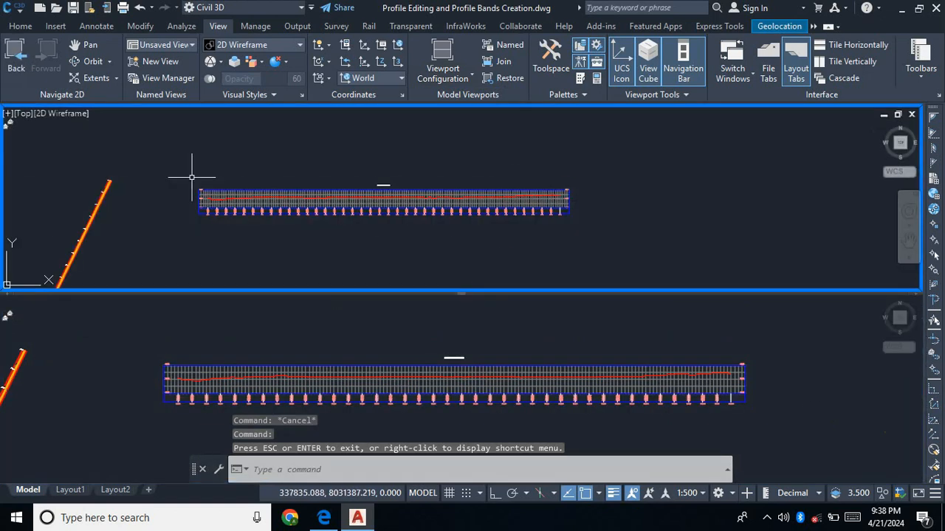
scroll(325, 182, "up", 1)
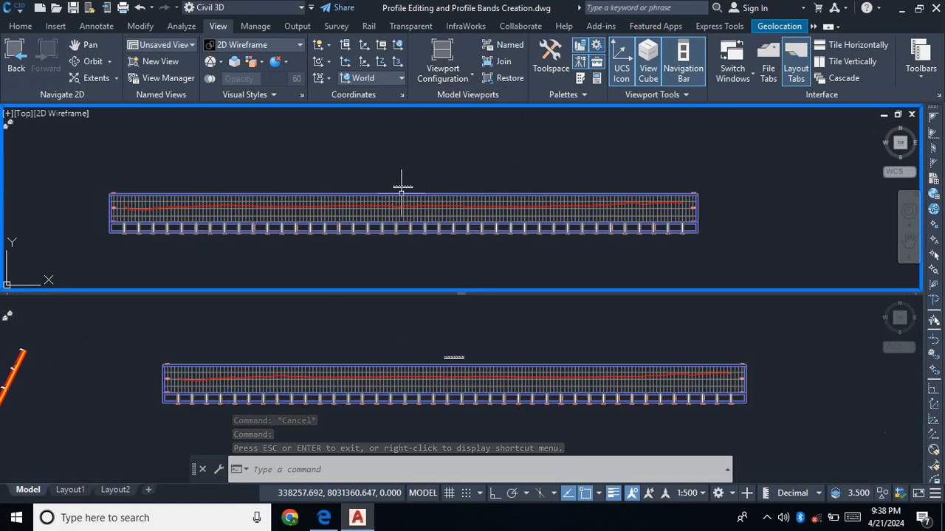
scroll(400, 188, "up", 1)
scroll(401, 184, "up", 2)
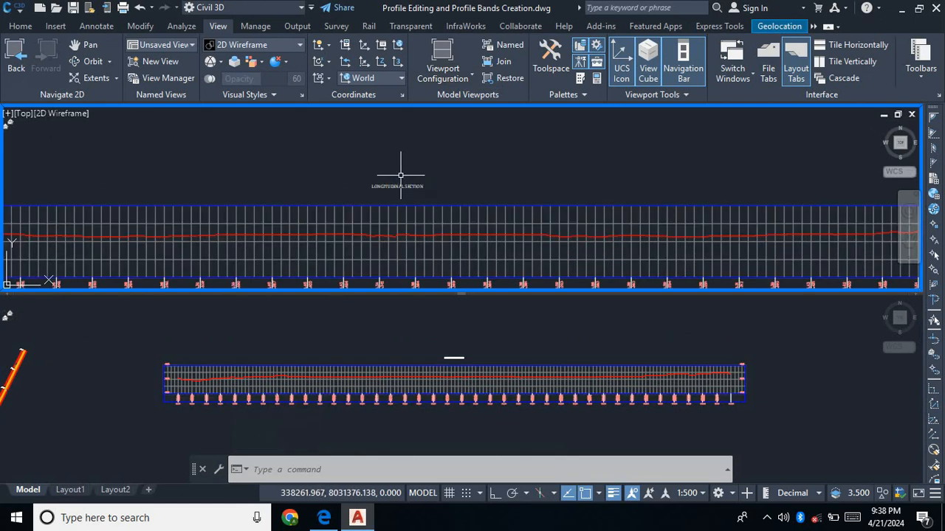
scroll(413, 188, "down", 3)
scroll(396, 185, "up", 2)
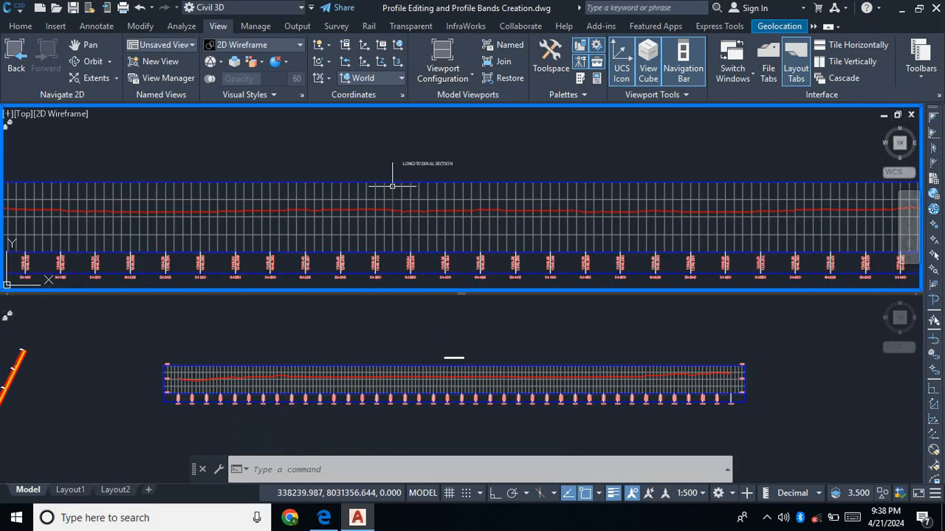
scroll(401, 182, "down", 2)
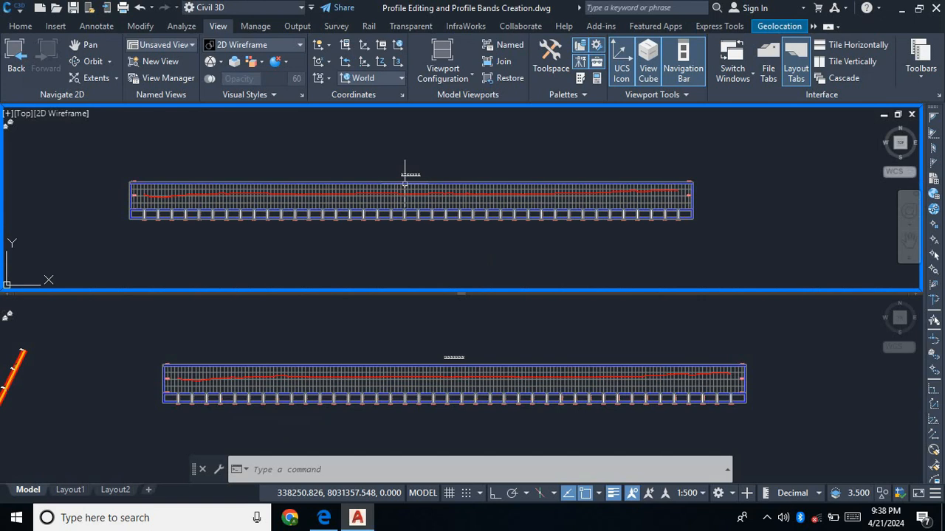
Edit the profile view's style, set the graph view title's Y offset to 10 mm, and apply the change
left_click(404, 181)
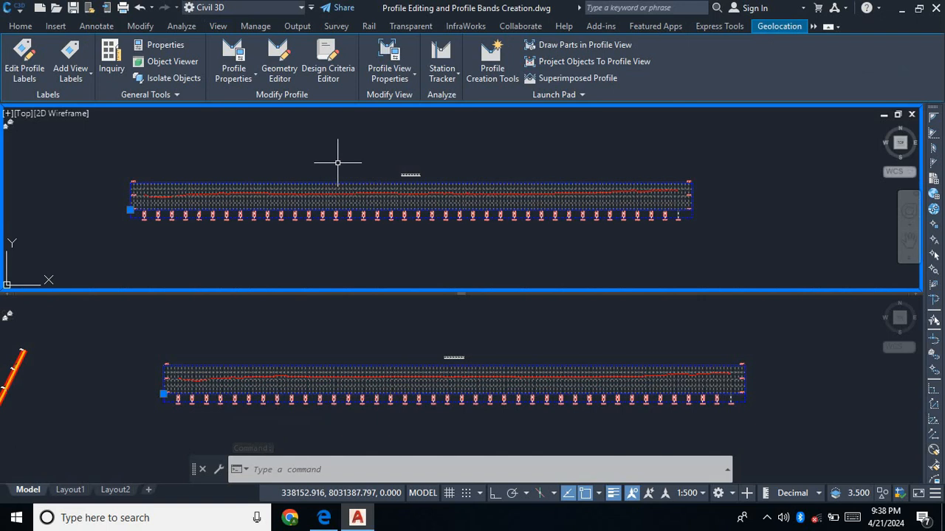
right_click(338, 162)
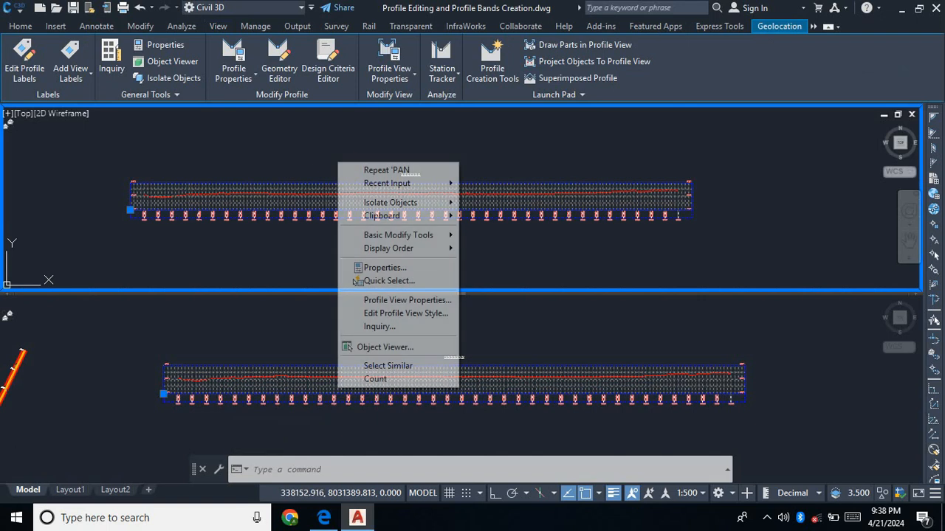
left_click(410, 313)
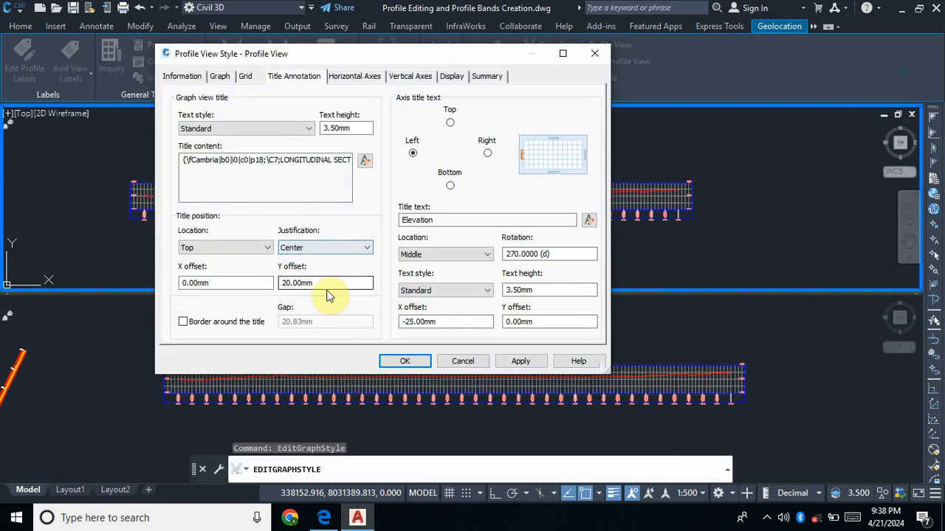
left_click_drag(413, 53, 384, 22)
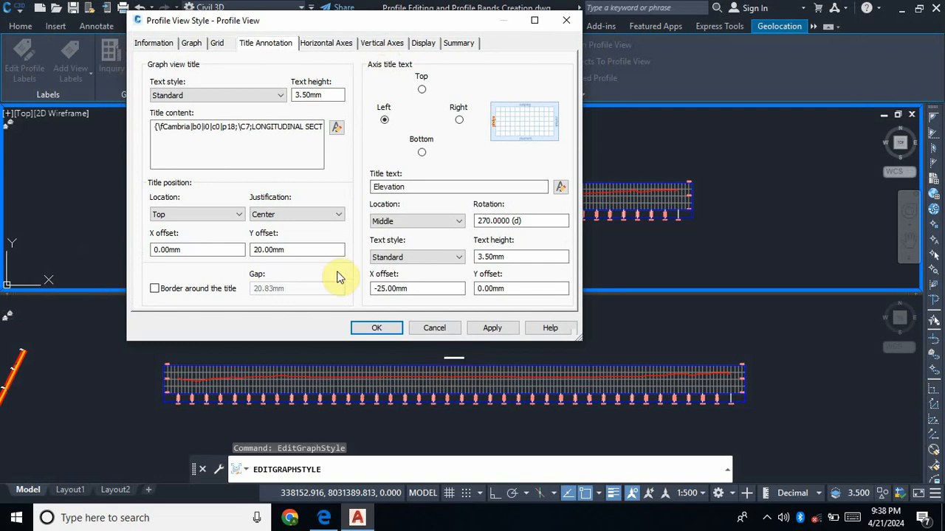
left_click_drag(302, 249, 217, 253)
type("10")
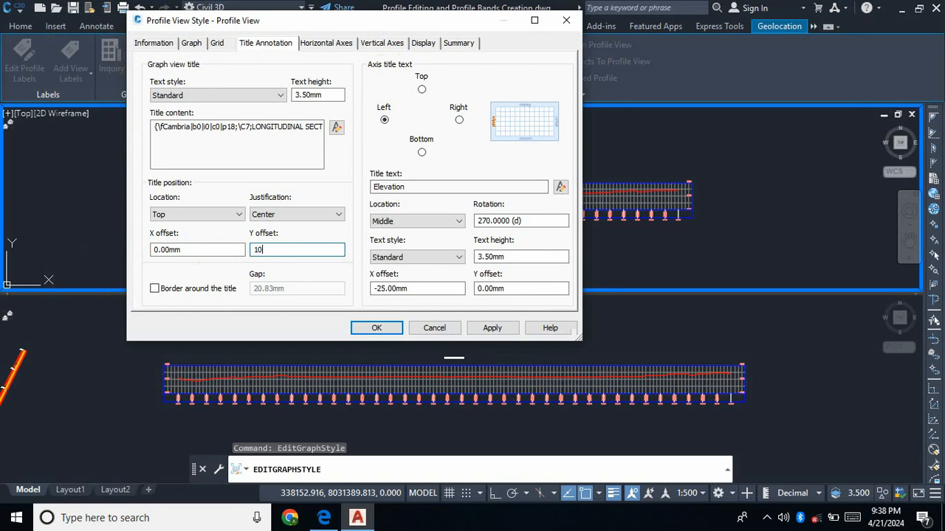
left_click(495, 328)
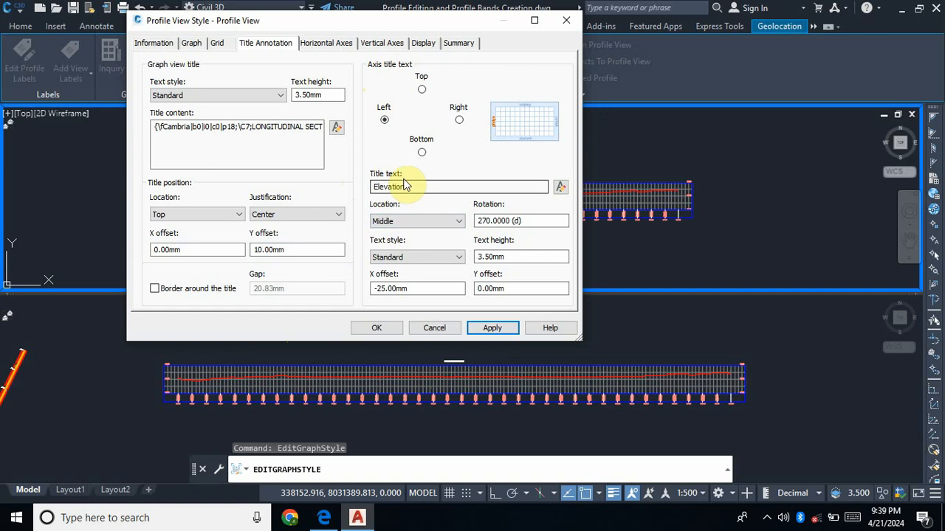
Set the left axis title's text height to 2.54 mm and apply the change
left_click(743, 387)
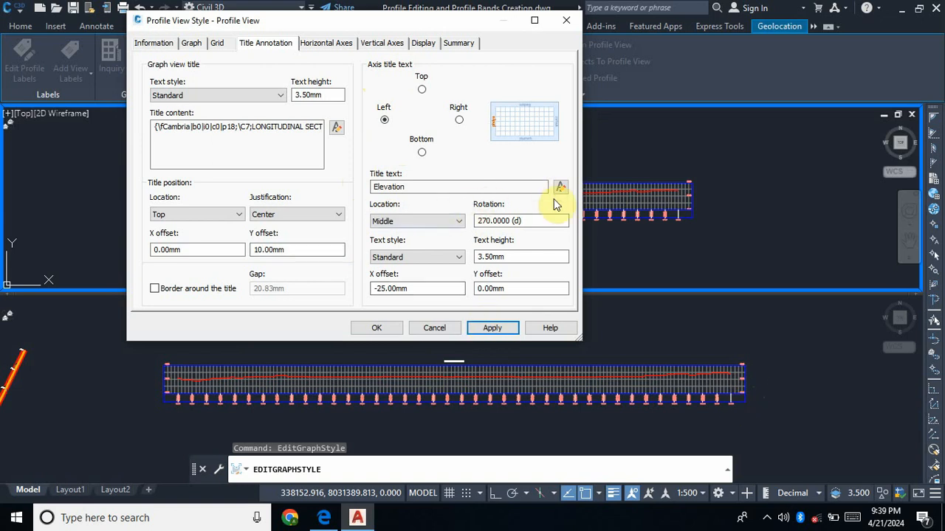
double_click(515, 256)
type("2.54")
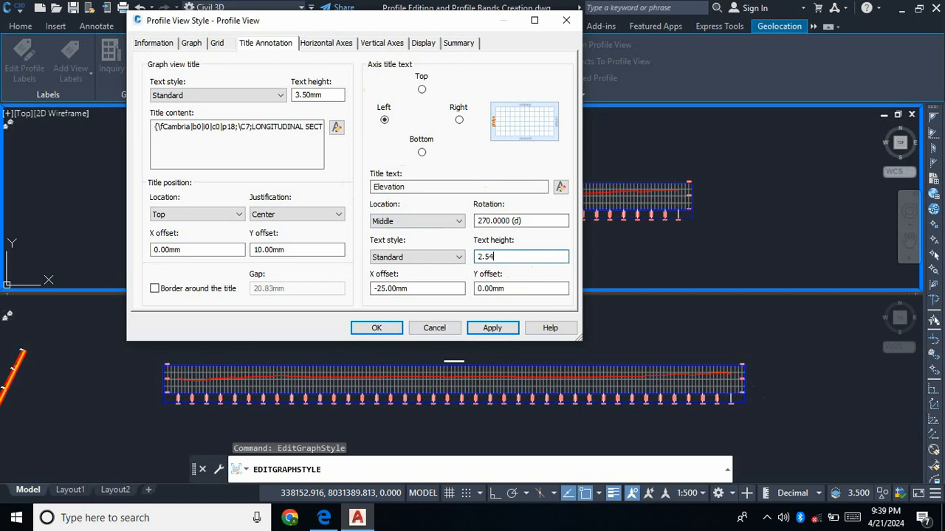
left_click(495, 329)
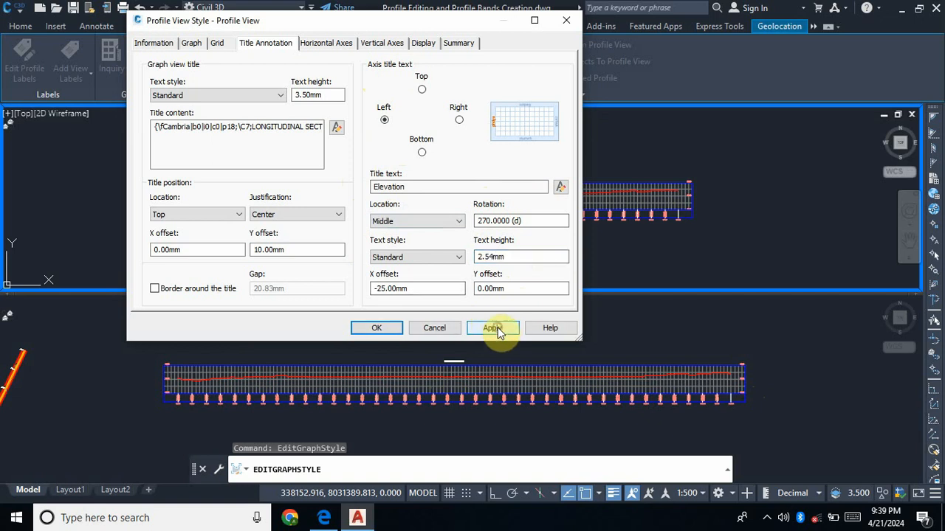
Open the left axis title's text for editing and set the color of the whole word Elevation to White
left_click(561, 188)
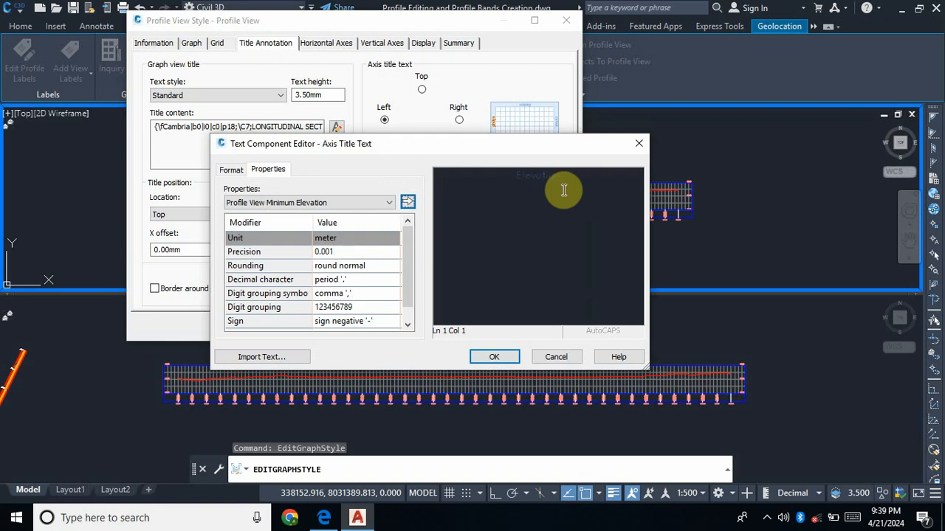
left_click_drag(580, 179, 395, 188)
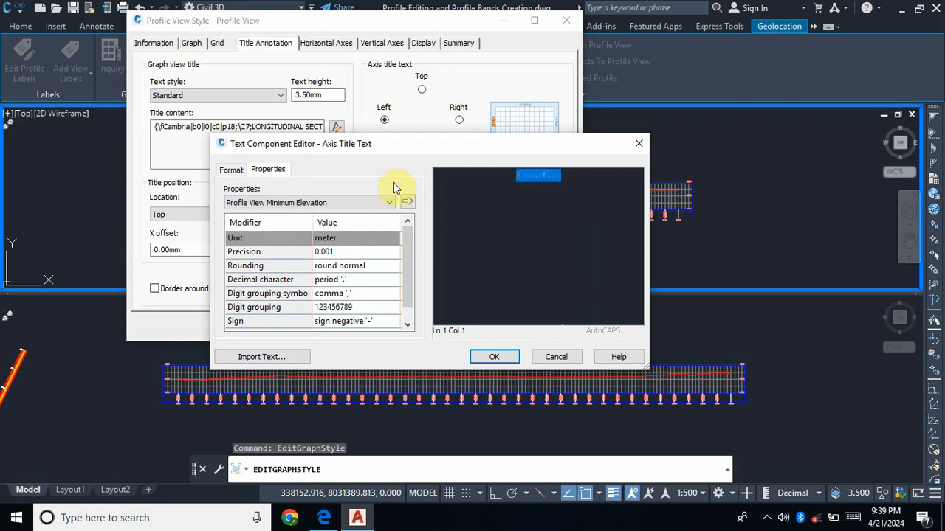
left_click(232, 171)
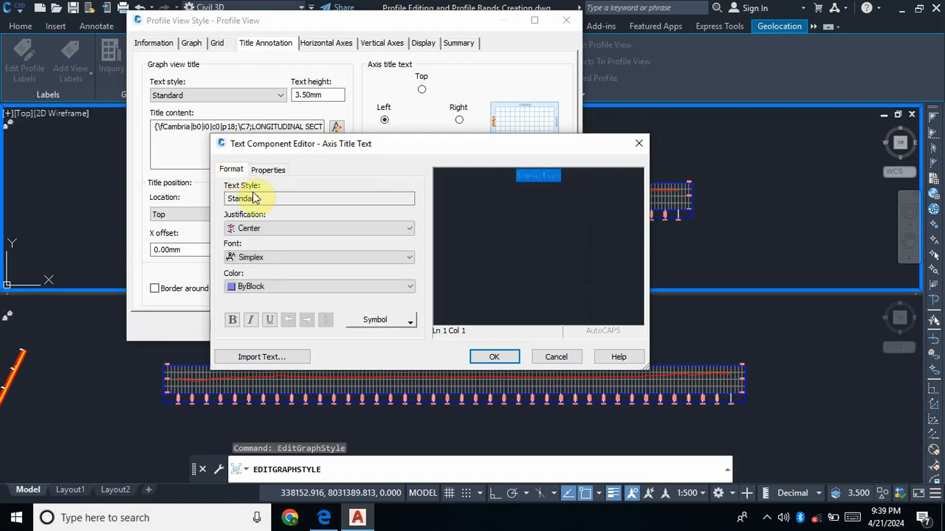
left_click(399, 289)
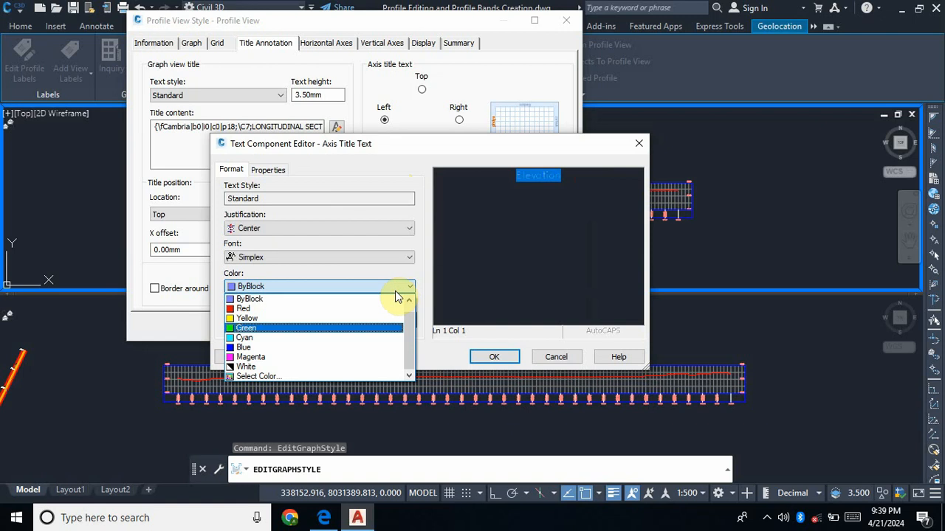
left_click(282, 367)
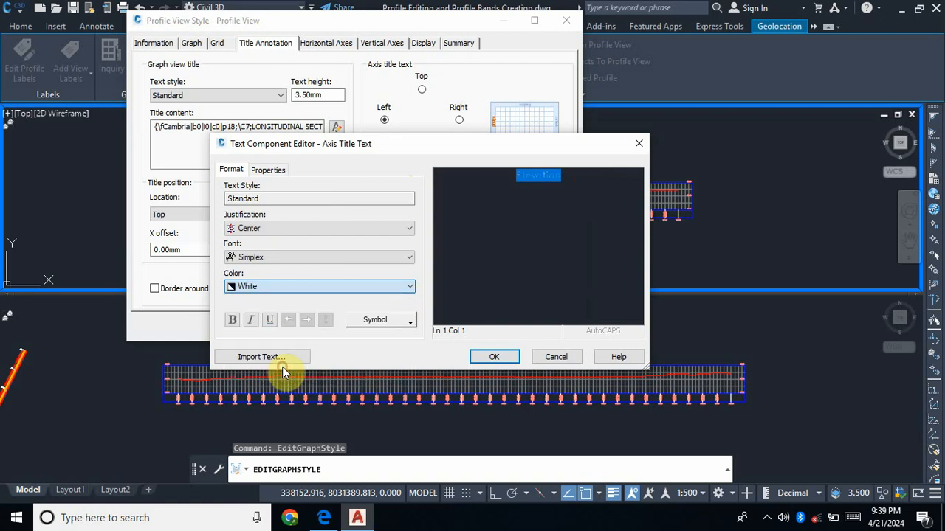
Set the Elevation text's font to Cambria, accept the text, and apply the changes to the profile view style
left_click(350, 257)
left_click_drag(405, 352, 403, 307)
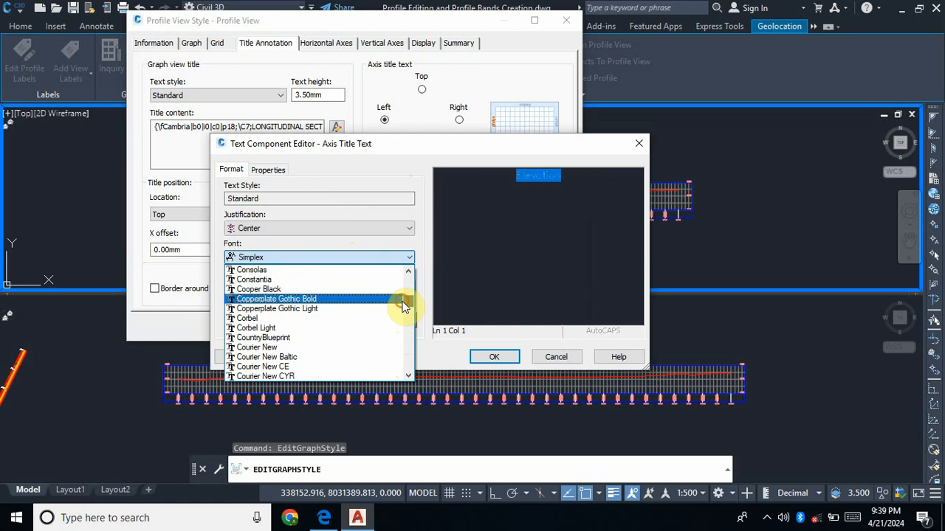
scroll(333, 319, "up", 15)
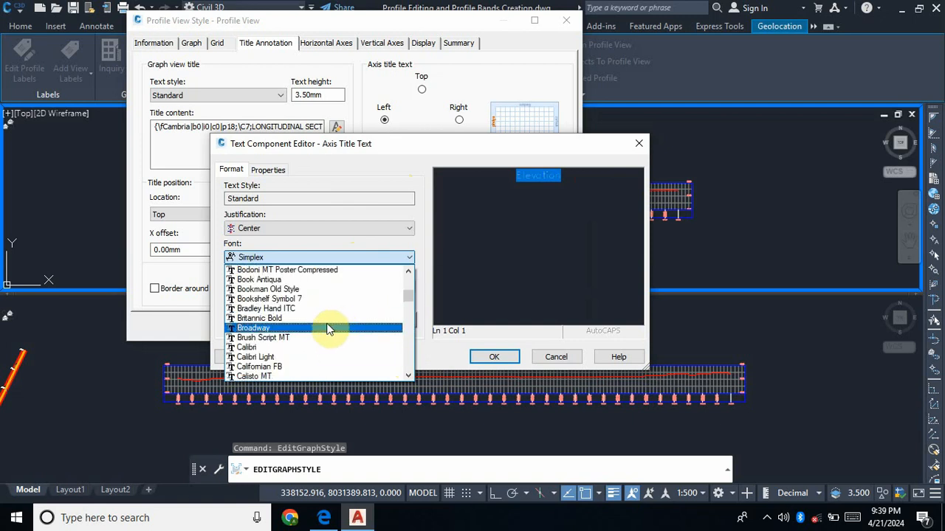
scroll(329, 330, "down", 2)
left_click(279, 329)
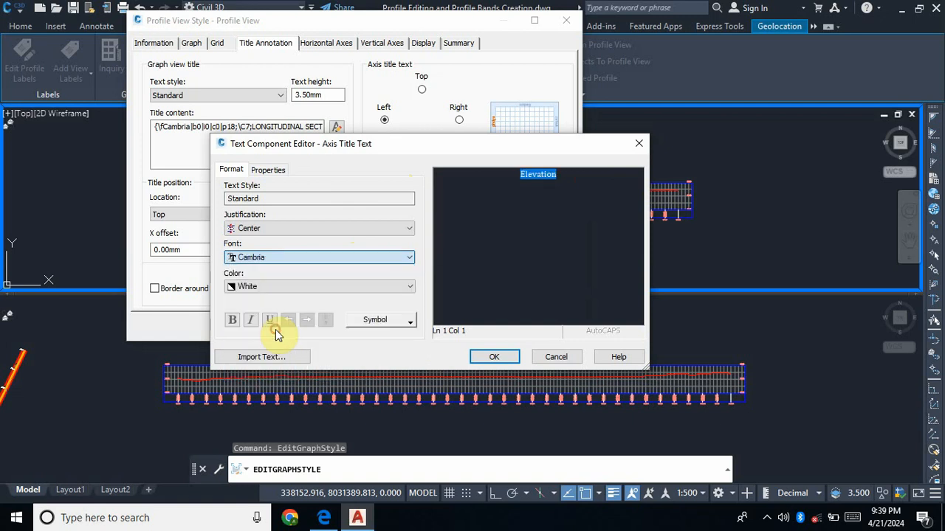
left_click(493, 357)
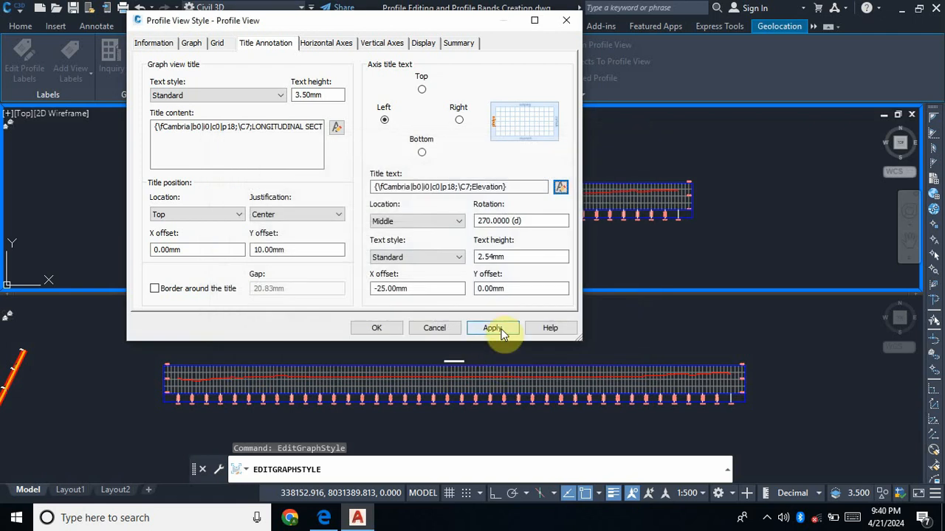
left_click(500, 329)
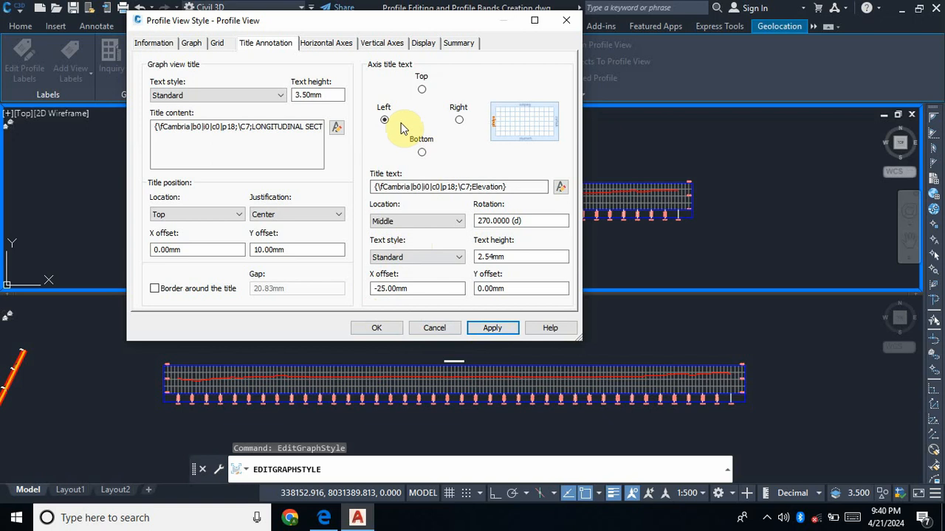
Set the left axis title's X offset to -10 mm and apply the change
left_click(385, 288)
key("BackSpace")
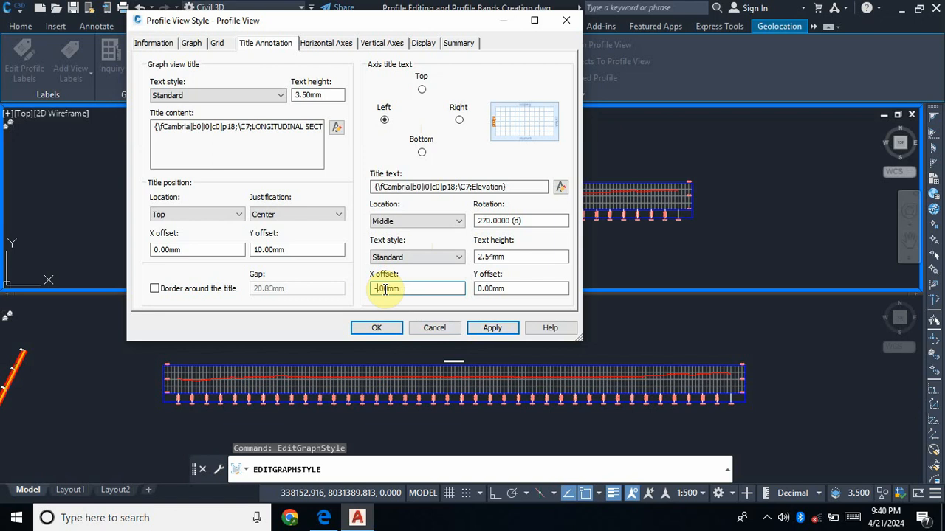
type("10")
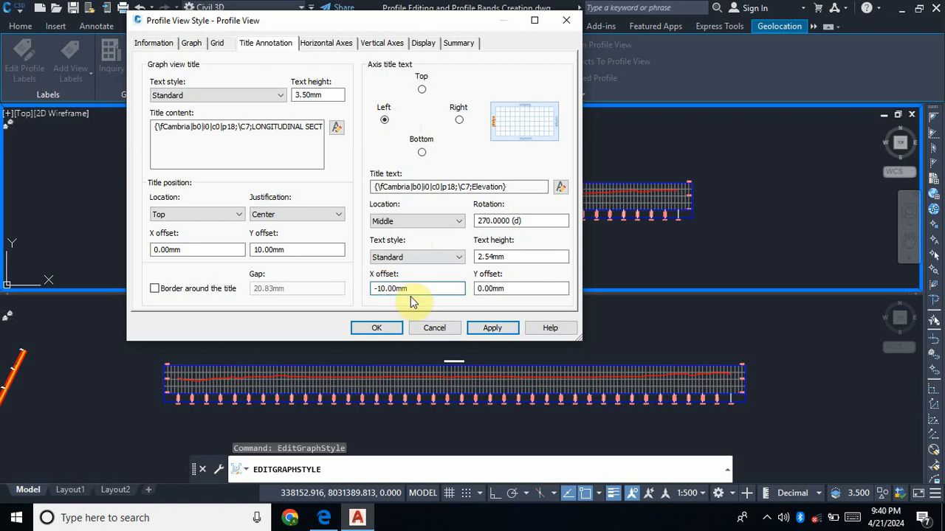
left_click(493, 327)
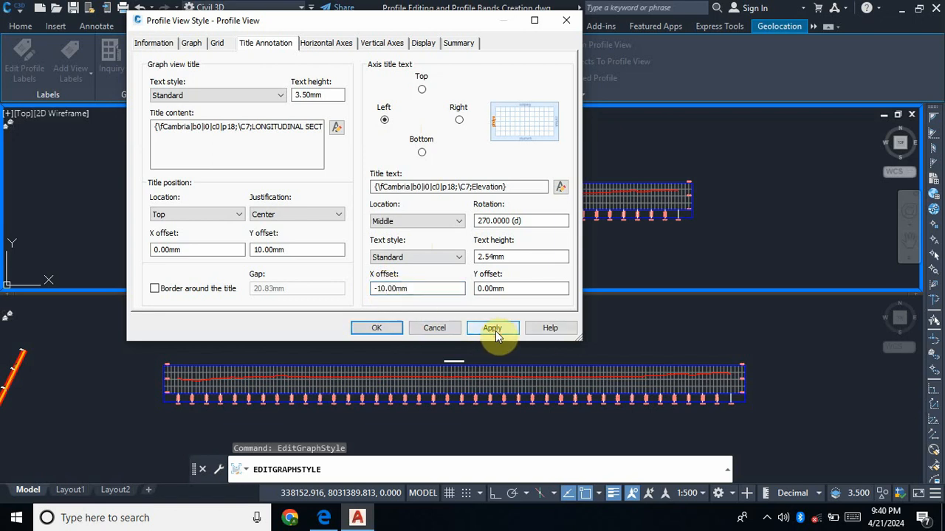
Set the right axis title's text height to 2.54 mm and apply the change
left_click(459, 120)
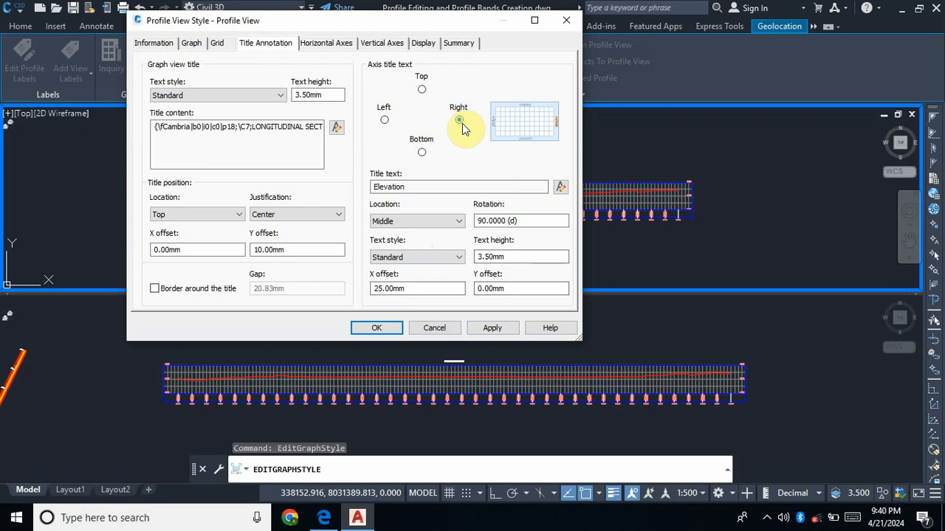
left_click_drag(554, 256, 447, 271)
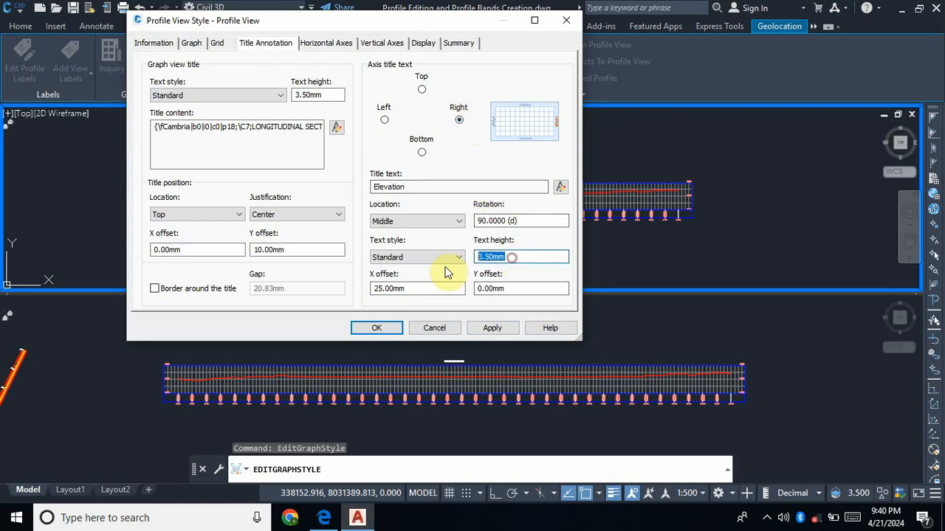
type("2.54")
left_click(495, 329)
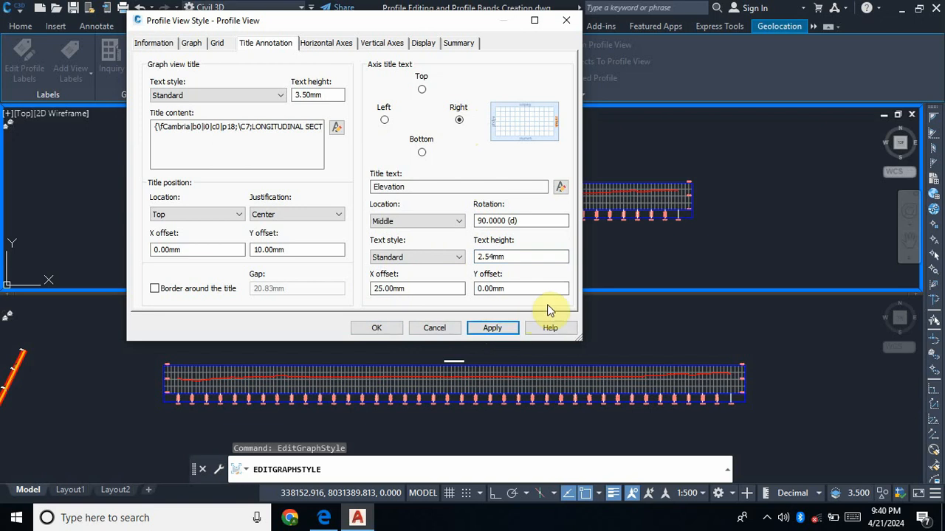
Open the right axis title's text for editing and set the color of the word Elevation to White
left_click(558, 188)
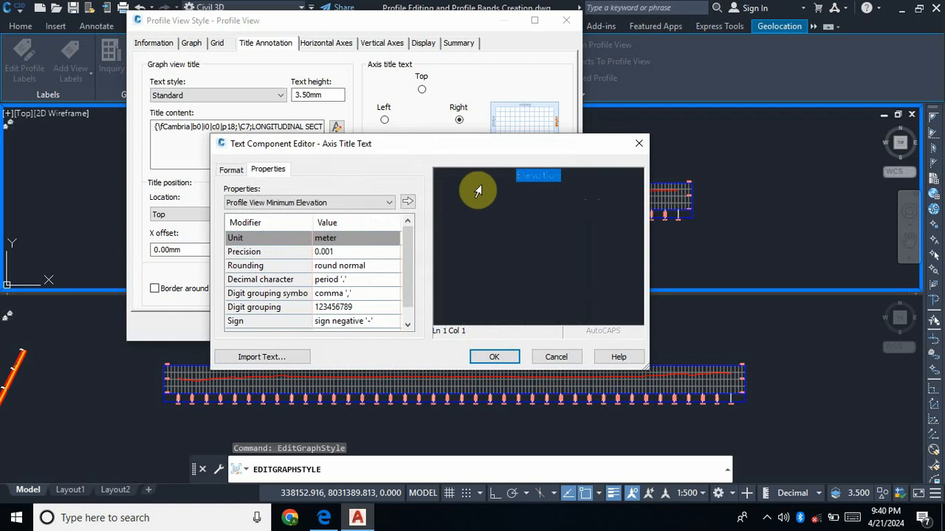
left_click(231, 170)
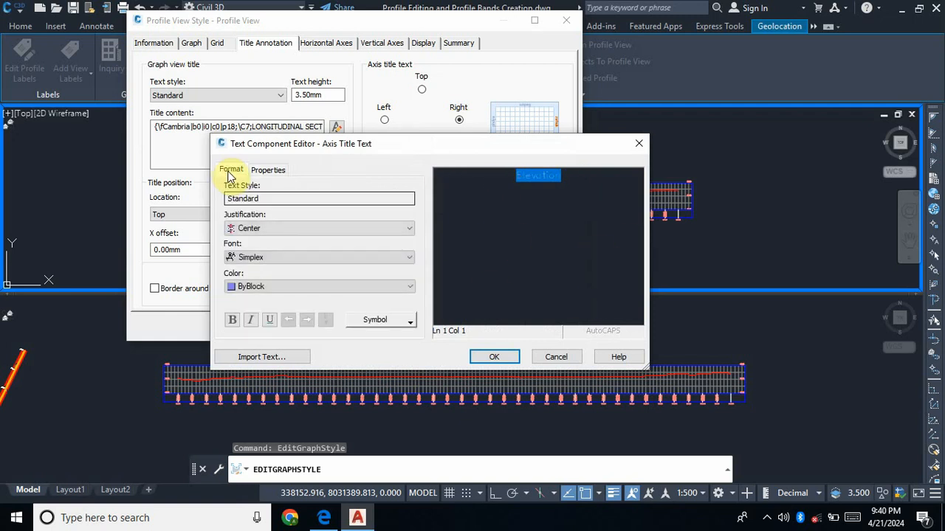
left_click(273, 291)
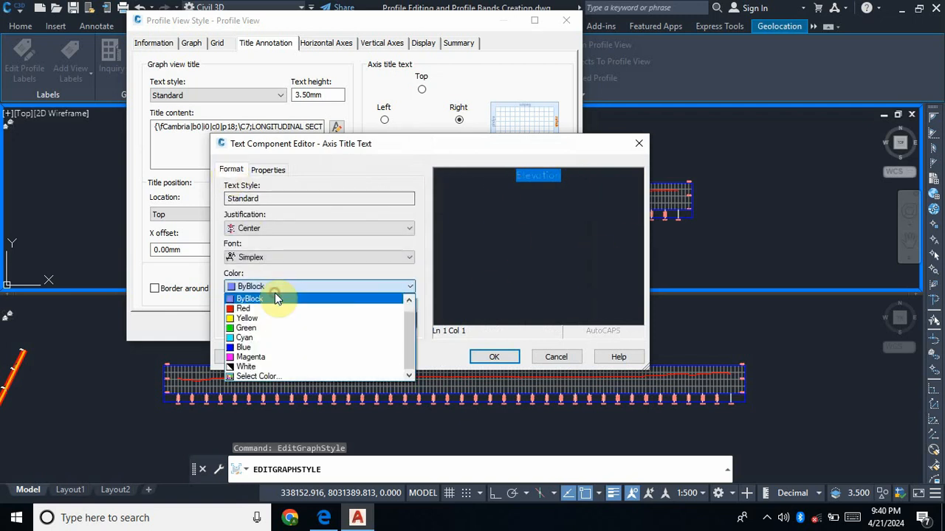
left_click(264, 367)
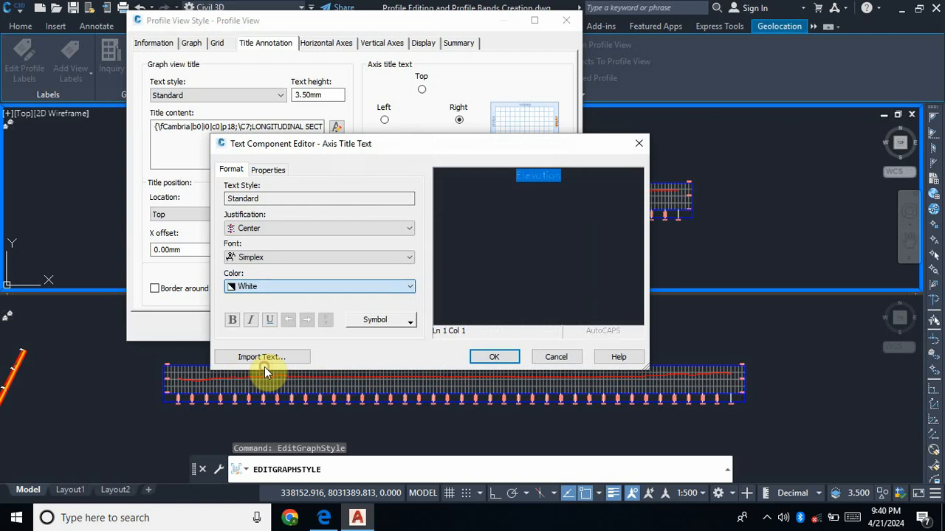
Set the right axis title text's font to Cambria, accept the text, and apply the style change
left_click(386, 256)
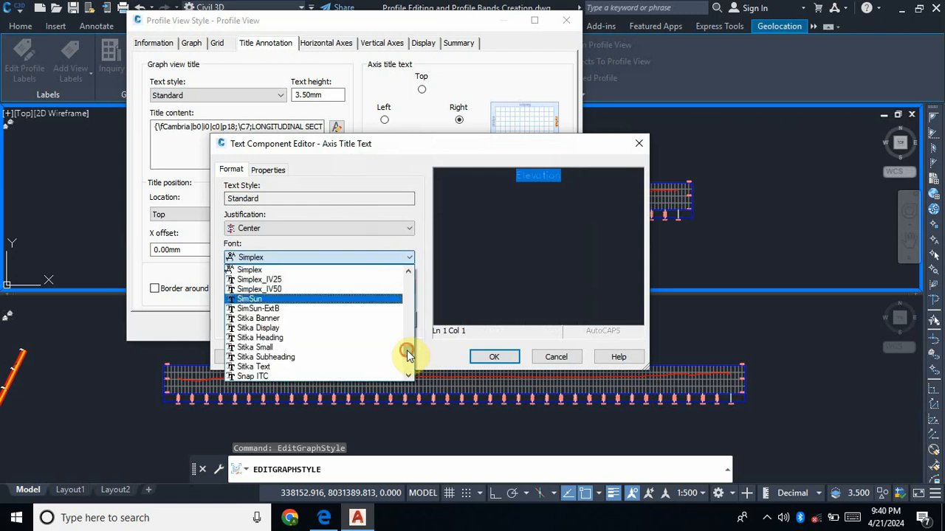
left_click_drag(408, 354, 325, 290)
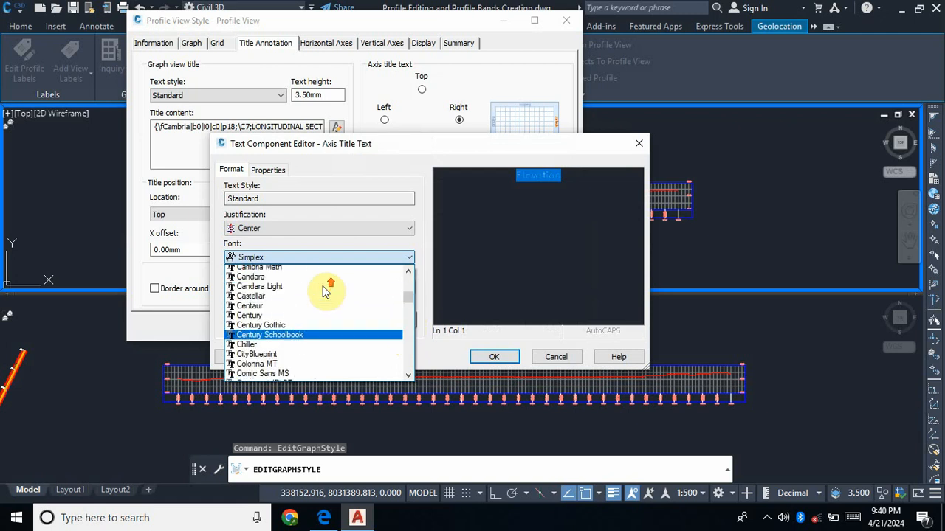
scroll(325, 290, "up", 2)
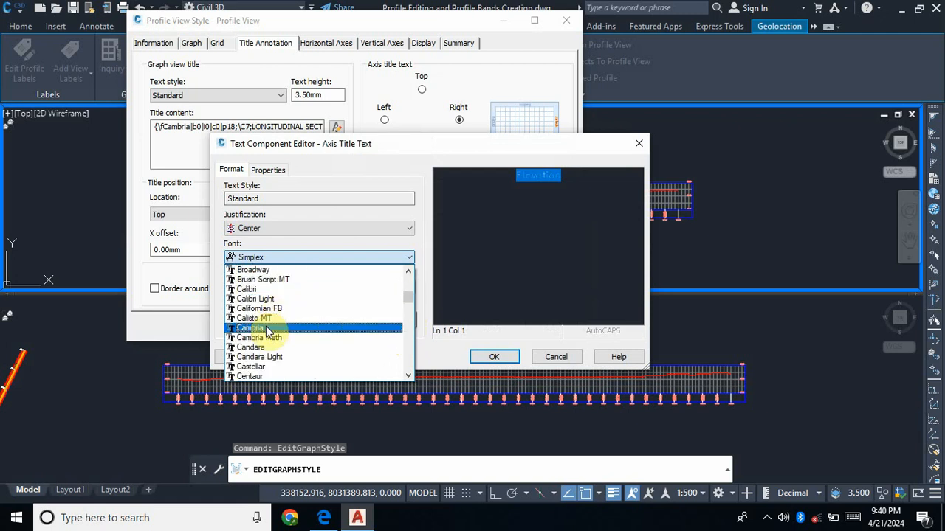
left_click(267, 329)
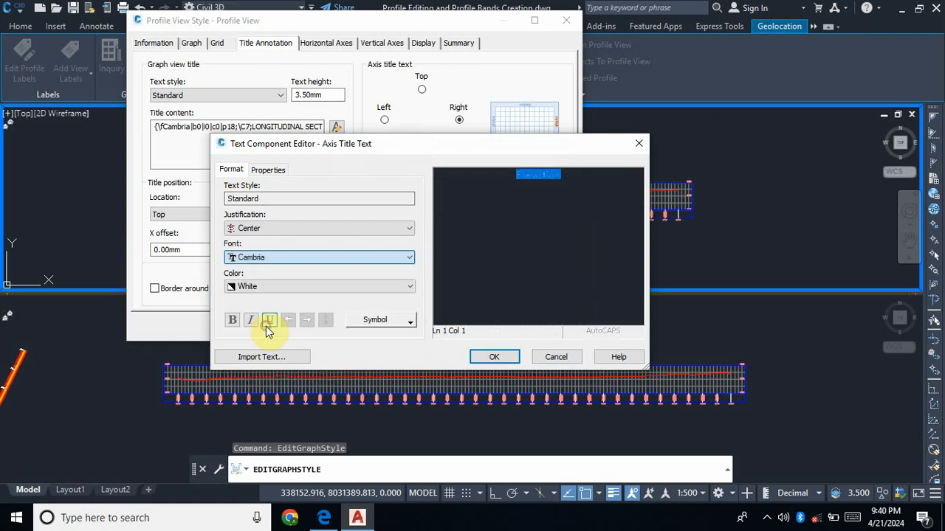
left_click(494, 357)
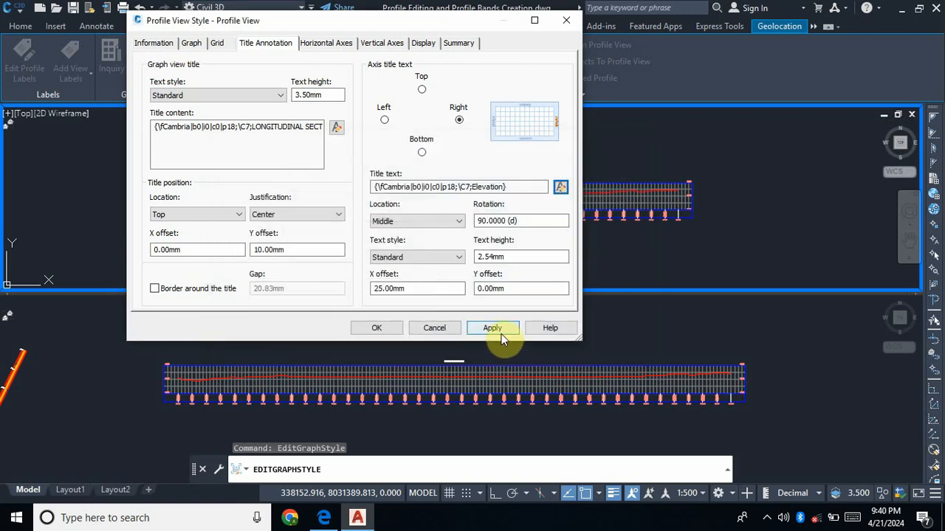
left_click(500, 334)
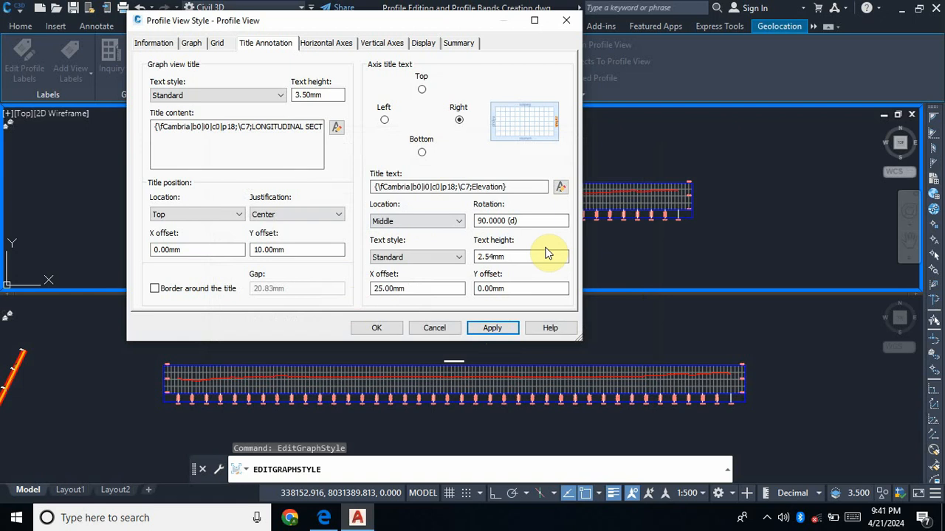
For the bottom horizontal axis, set the major tick interval to 30 m and the minor tick interval to 15 m, applying both changes
left_click(326, 45)
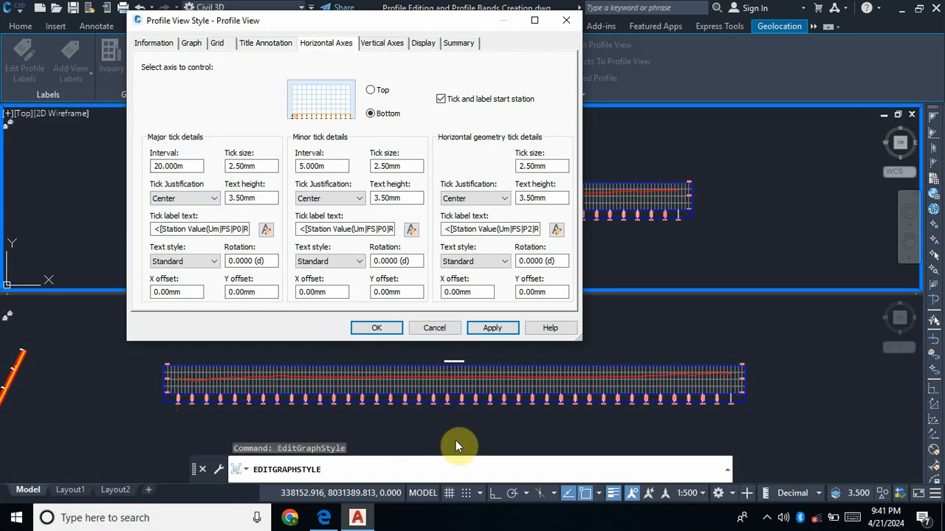
double_click(193, 165)
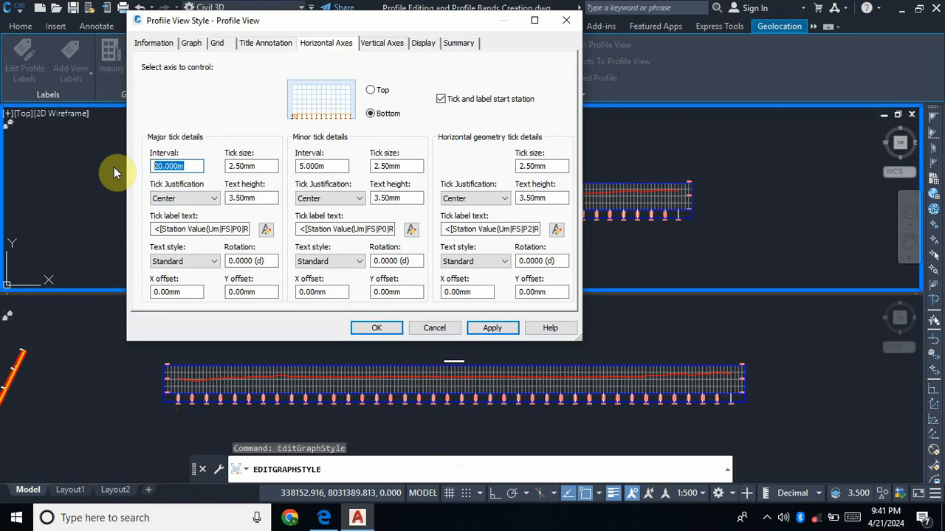
type("30")
left_click(487, 327)
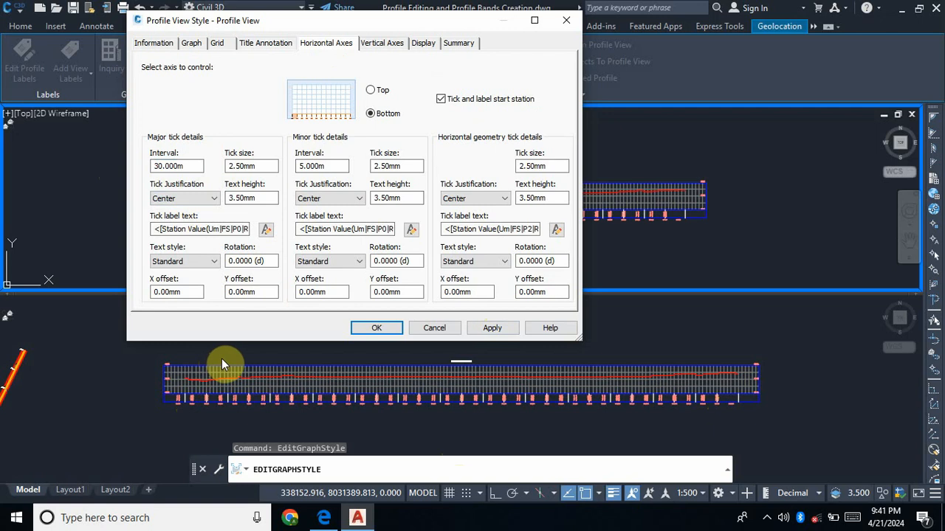
double_click(336, 166)
type("15")
left_click(496, 329)
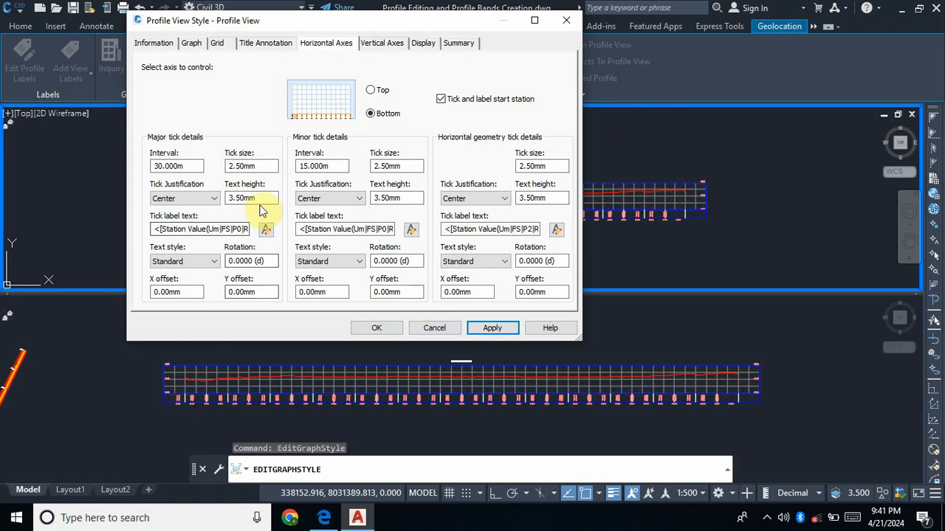
Set the text height of both the major and minor ticks on the bottom axis to 2.54 mm
left_click_drag(267, 199, 190, 213)
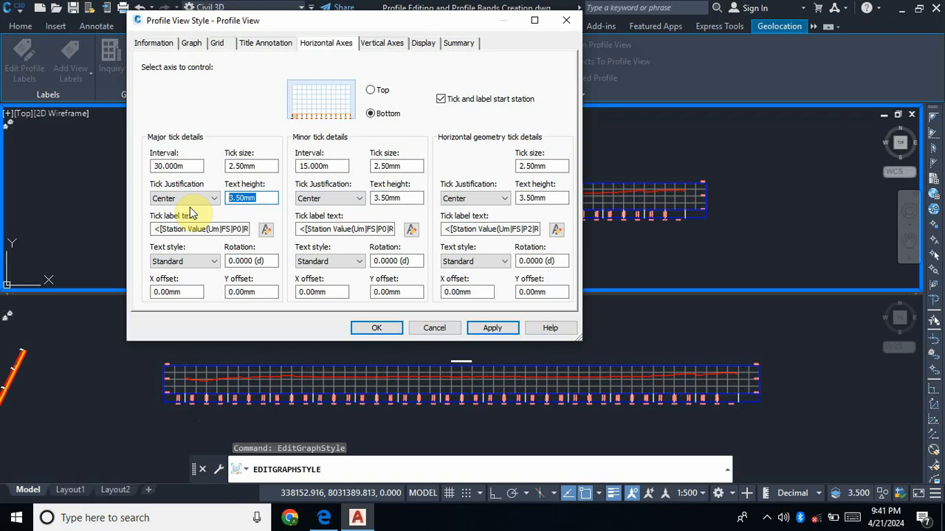
type("2.54")
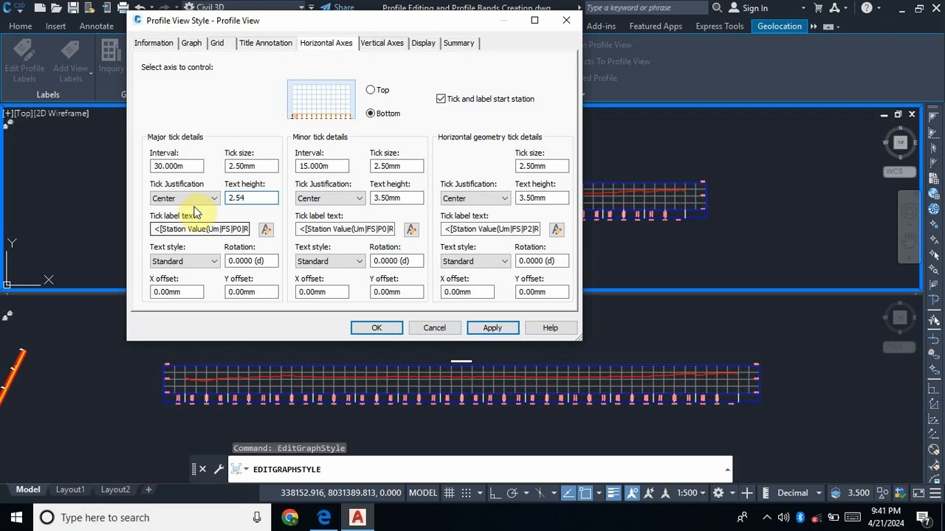
left_click_drag(411, 197, 332, 214)
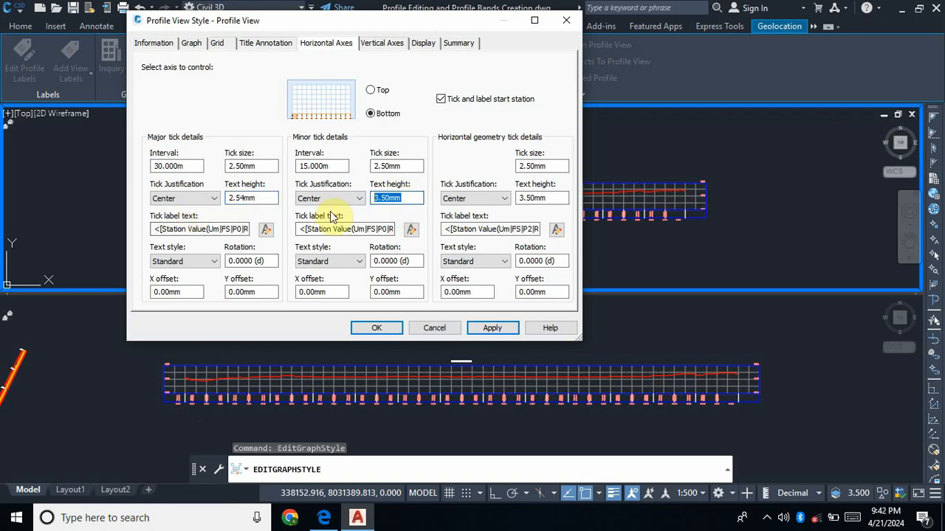
type("2.5")
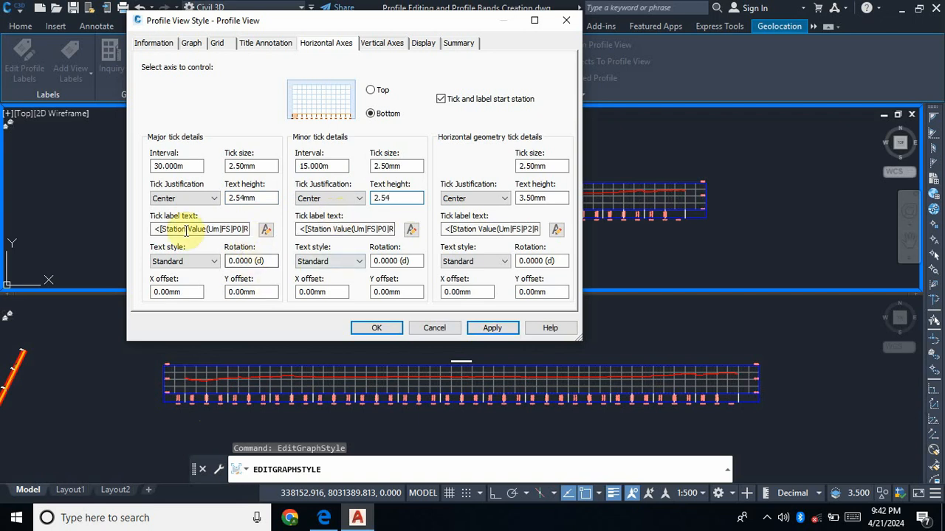
Open the bottom axis's major tick label text for editing and set the whole Station Value expression's color to White
left_click(265, 230)
left_click_drag(568, 189, 432, 175)
left_click(231, 170)
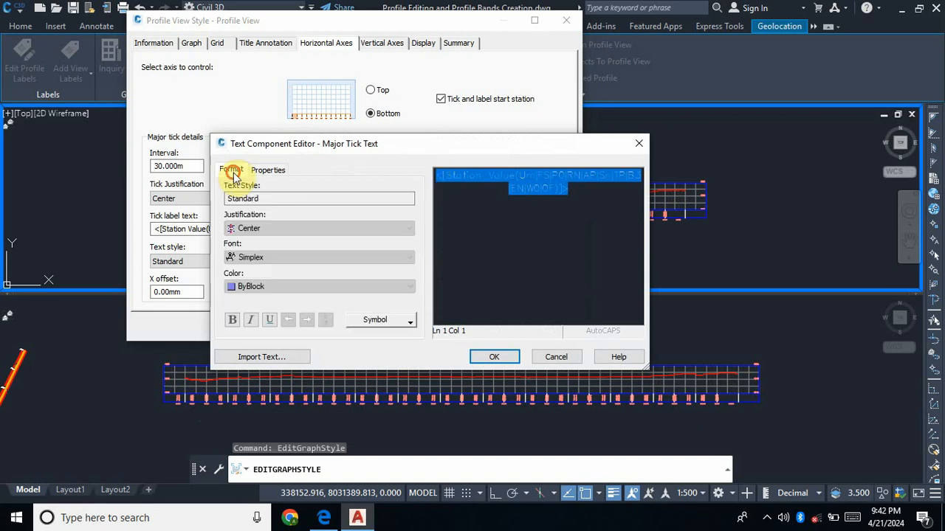
left_click(276, 287)
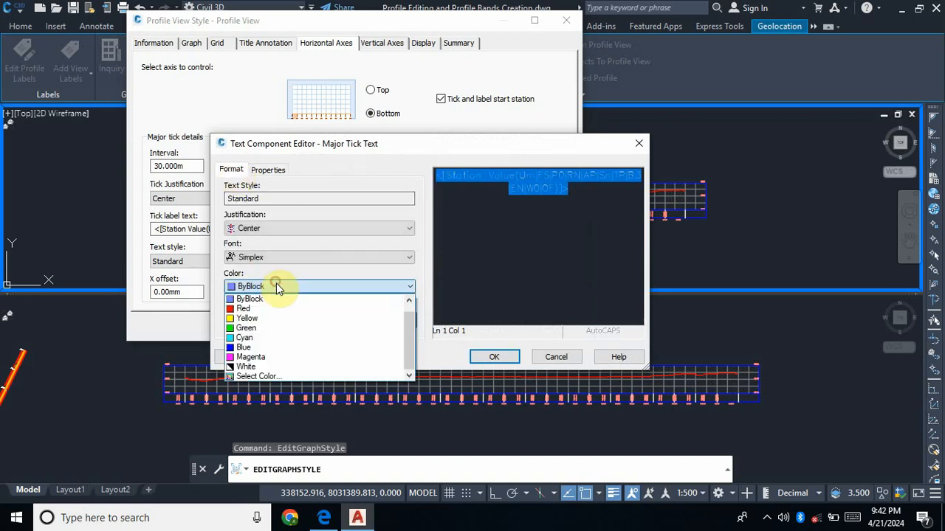
left_click(262, 365)
Set the major tick label text's font to Cambria, accept the text, and apply the style change
left_click(410, 257)
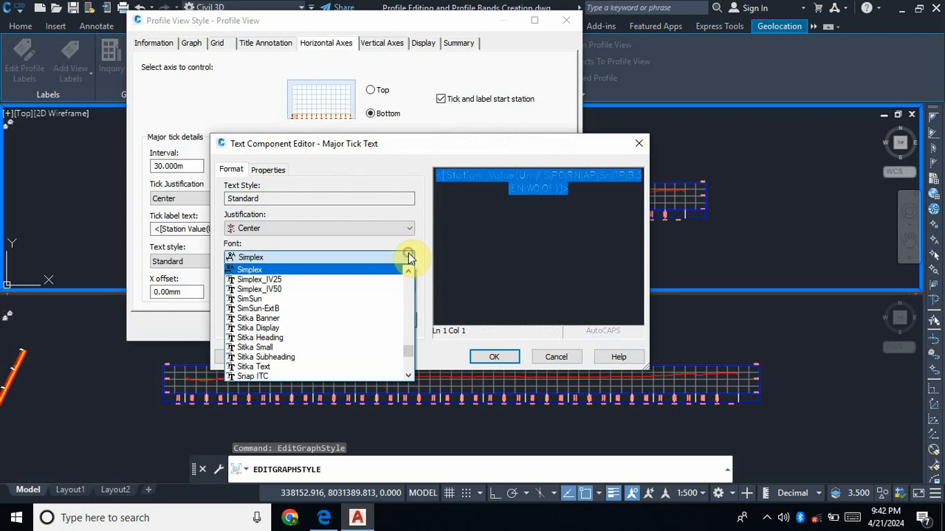
scroll(352, 341, "up", 5)
scroll(415, 341, "up", 5)
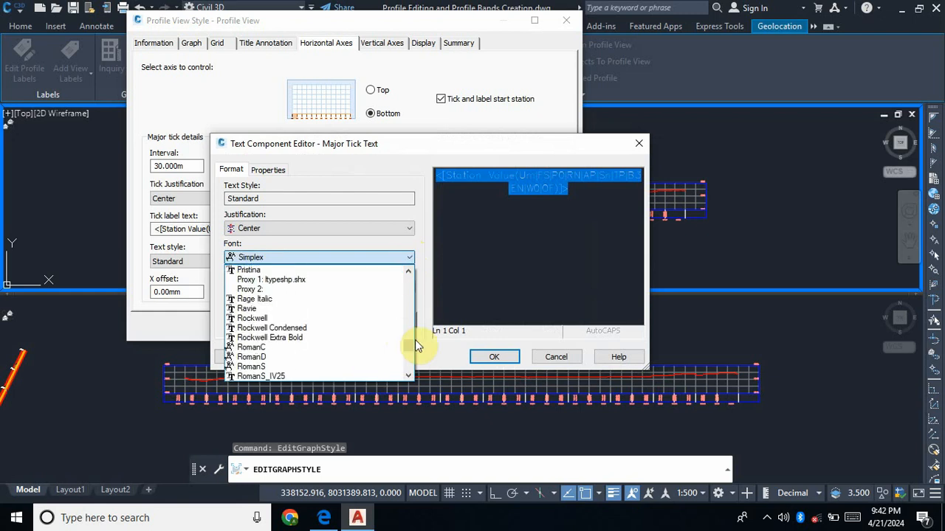
left_click_drag(412, 346, 410, 304)
scroll(361, 310, "up", 6)
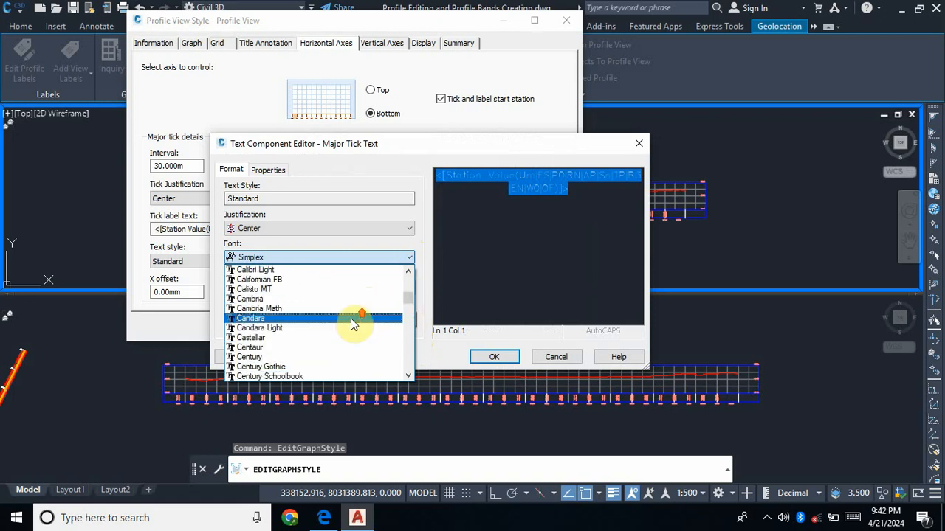
left_click(257, 300)
left_click(493, 357)
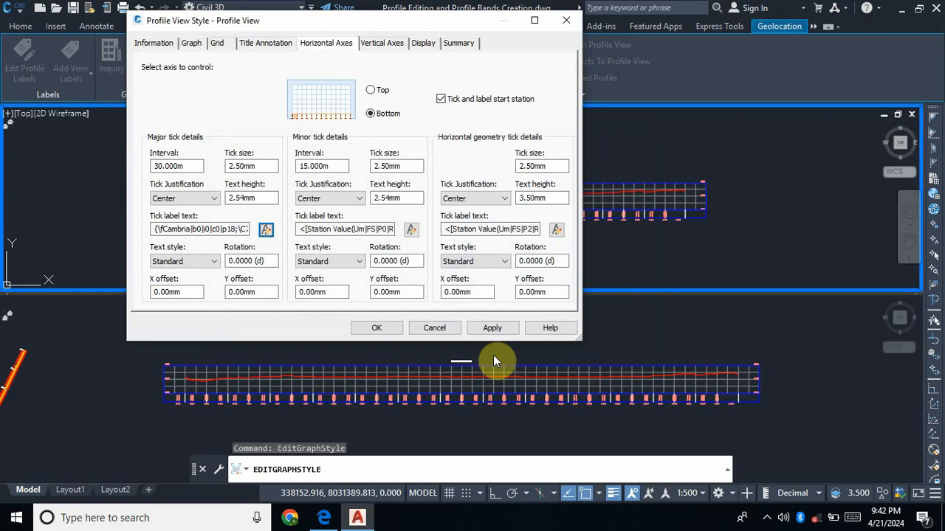
left_click(491, 327)
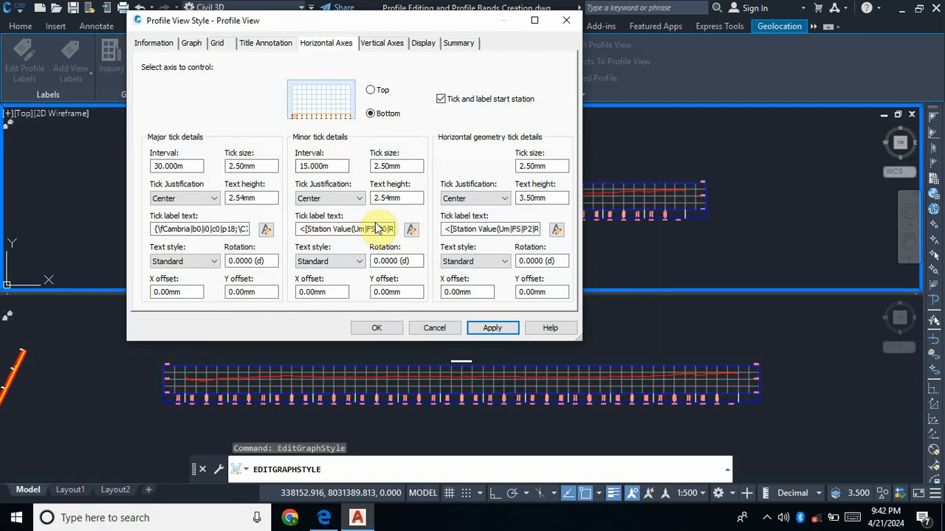
Open the bottom axis's minor tick label text for editing and set the whole Station Value expression's color to White
left_click(411, 230)
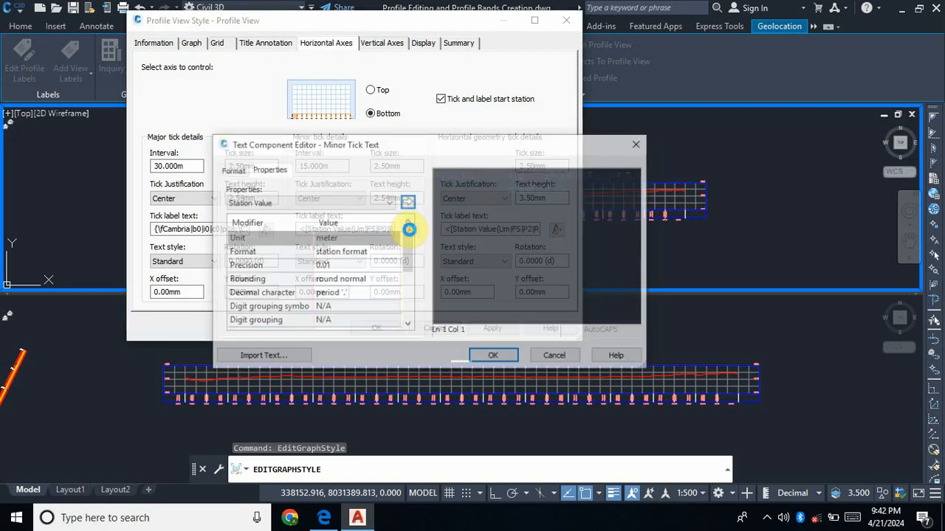
left_click_drag(587, 192, 434, 173)
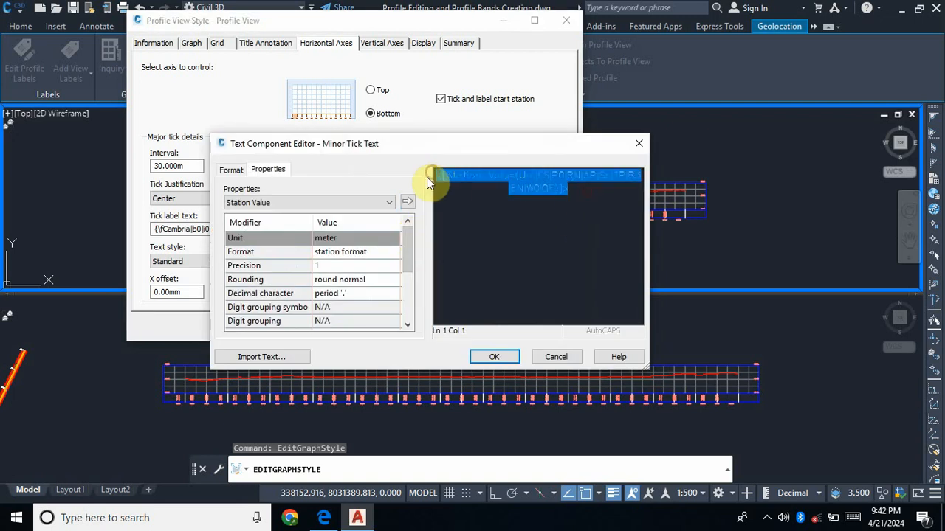
left_click(234, 171)
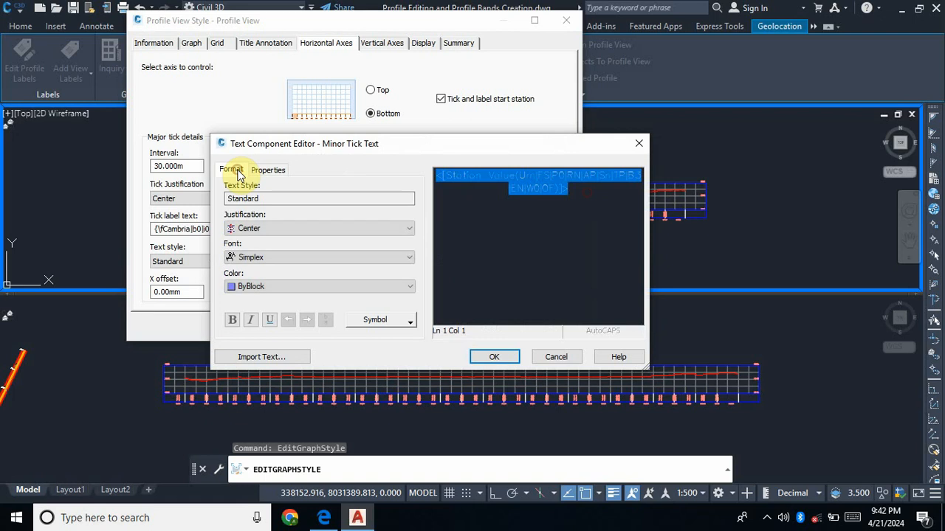
left_click(289, 288)
left_click(267, 368)
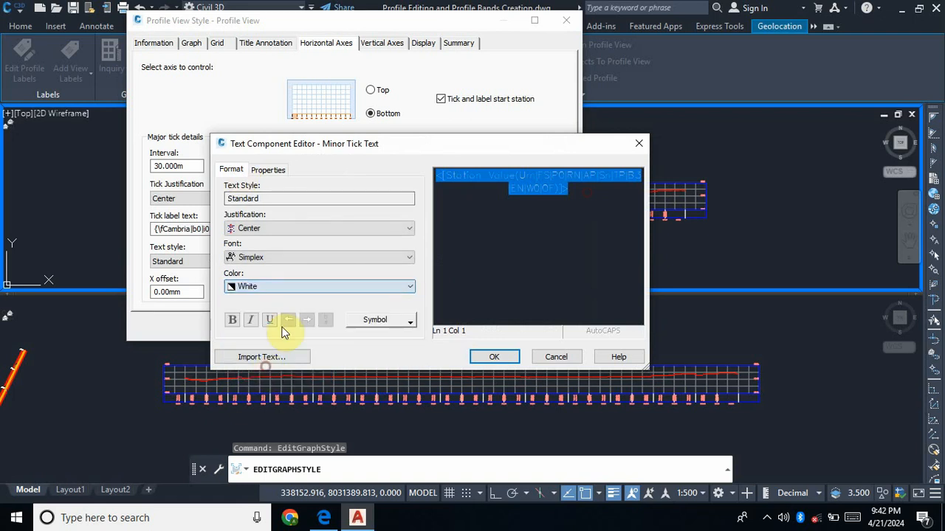
Set the bottom axis's minor tick label text font to Cambria, accept the text, and apply the style change
left_click(313, 258)
left_click_drag(407, 356, 408, 308)
scroll(299, 325, "up", 6)
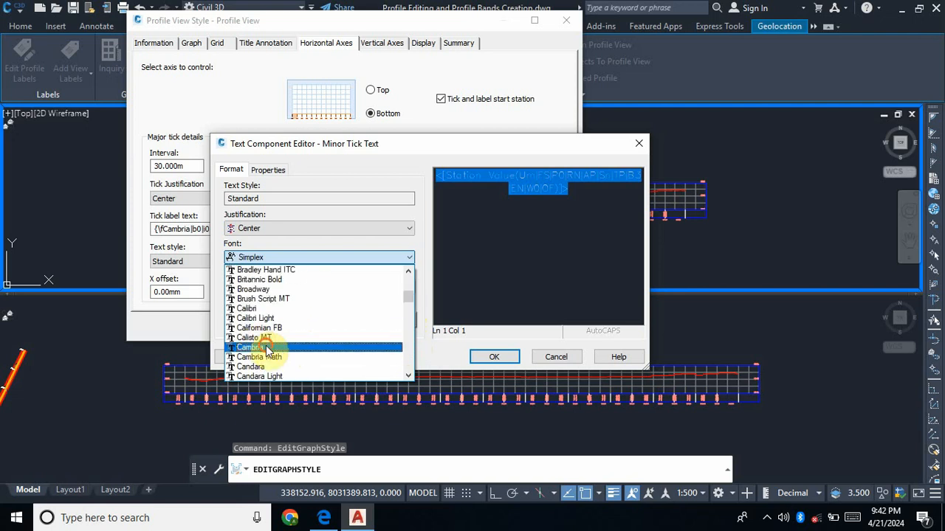
left_click(260, 347)
left_click(493, 357)
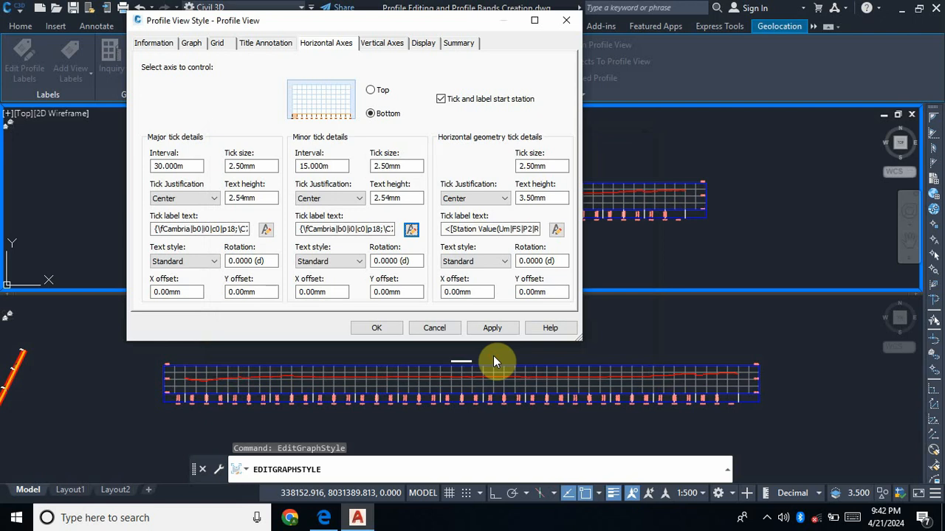
left_click(491, 328)
Set the bottom axis's horizontal geometry tick text height to 2.54 mm and apply the change
double_click(533, 198)
type("2.54")
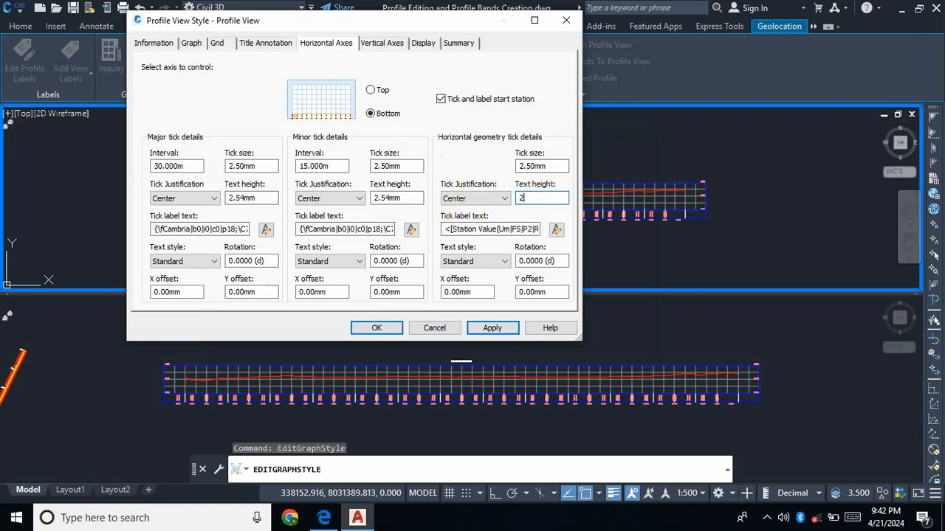
left_click(495, 329)
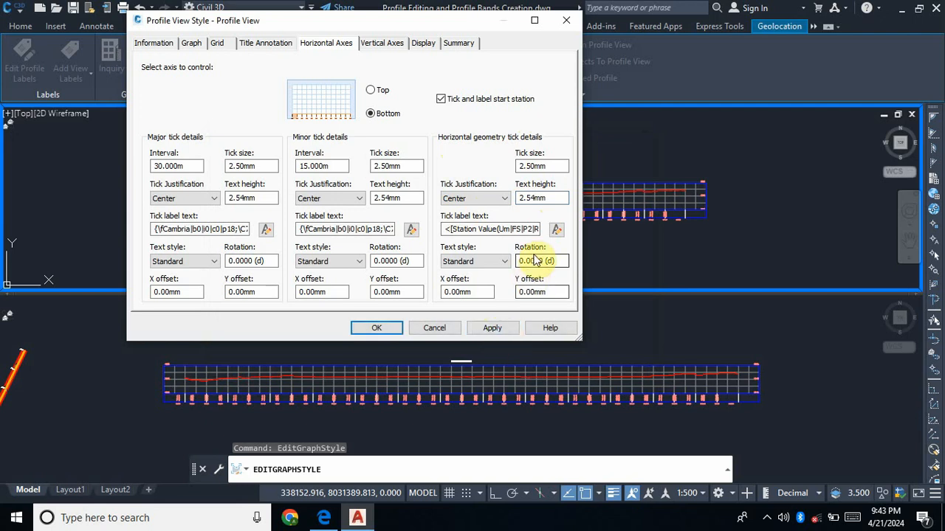
Open the horizontal geometry tick label text for editing and set the whole Station Value expression's color to White
left_click(557, 230)
left_click_drag(563, 233, 405, 175)
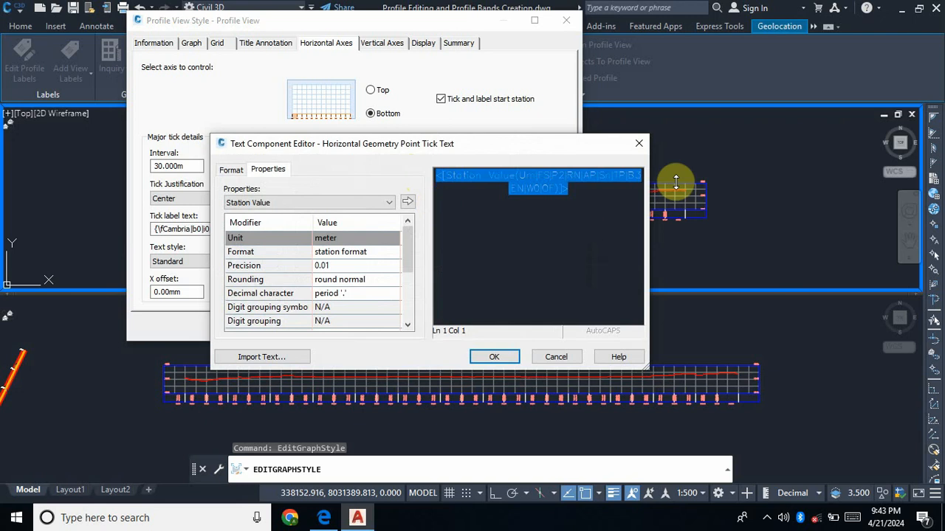
left_click(231, 170)
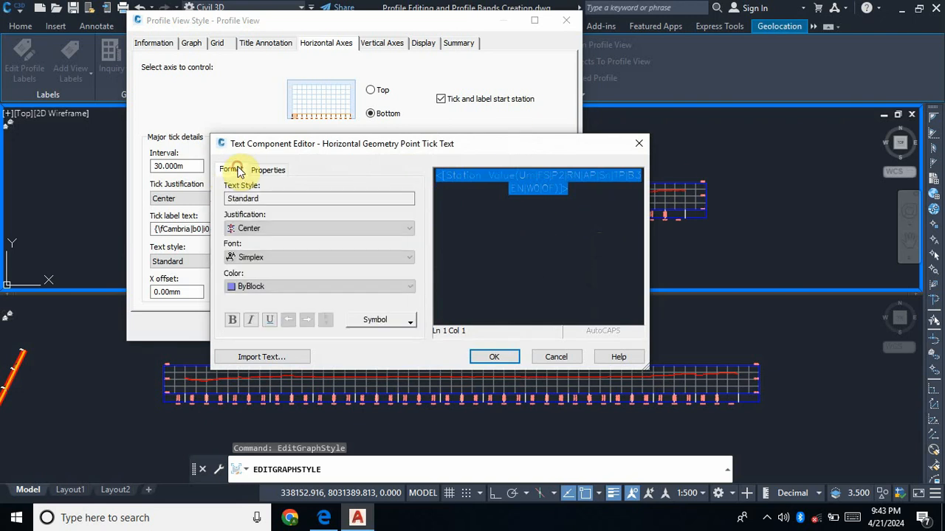
left_click(284, 287)
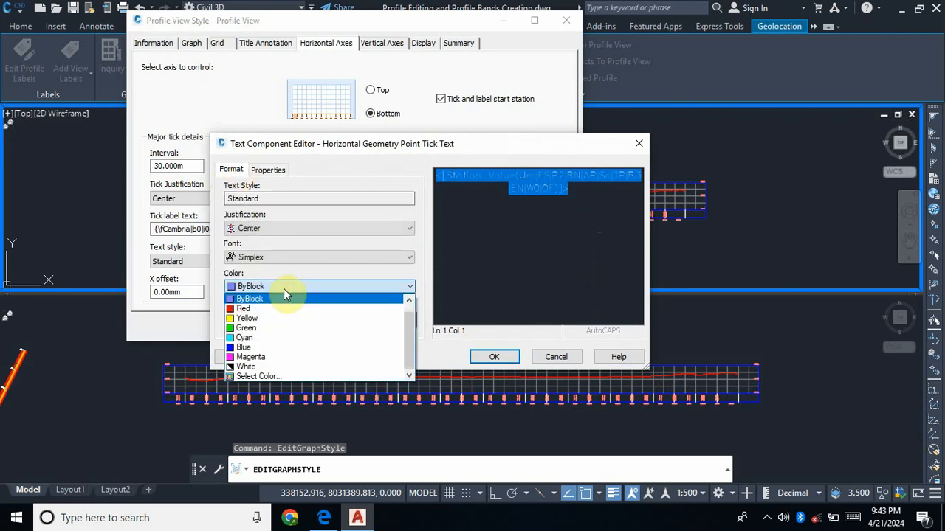
left_click(267, 366)
Set the horizontal geometry tick label text's font to Cambria, accept the text, and apply the style change
left_click(316, 263)
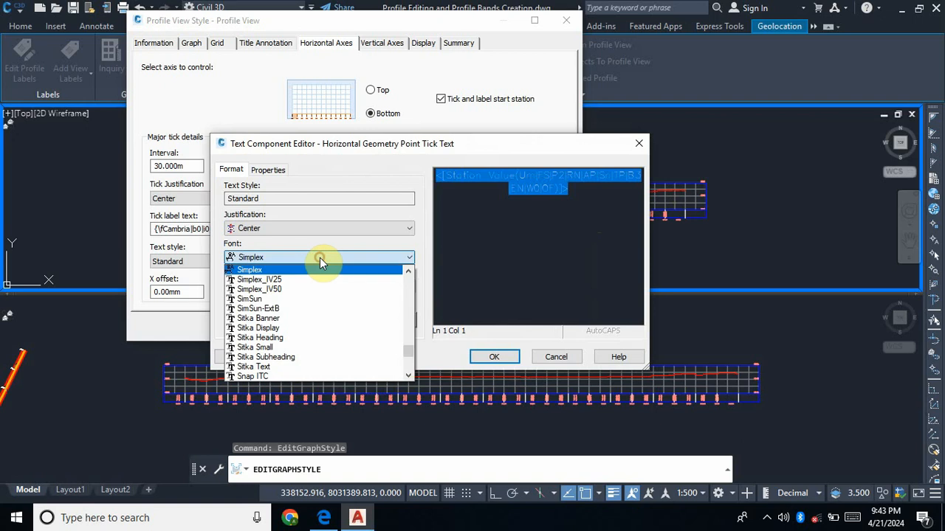
left_click_drag(412, 354, 410, 299)
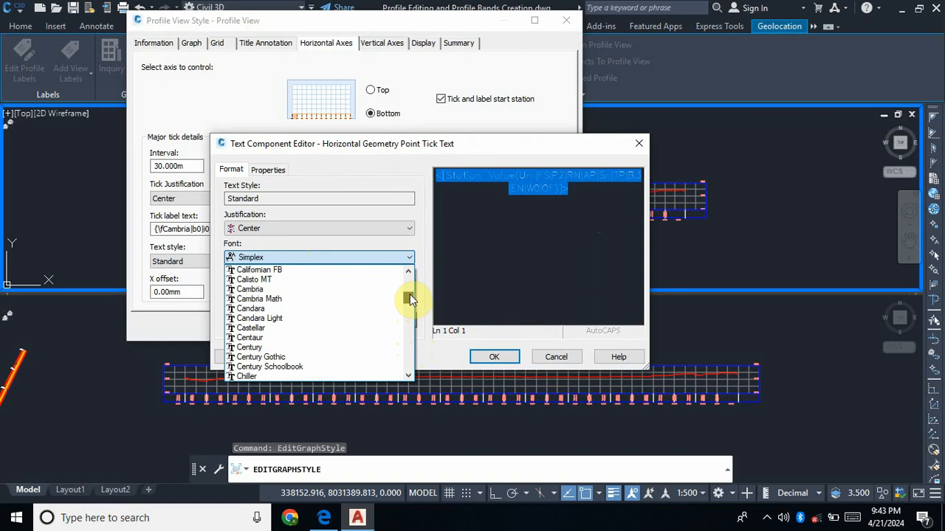
left_click(284, 290)
left_click(494, 358)
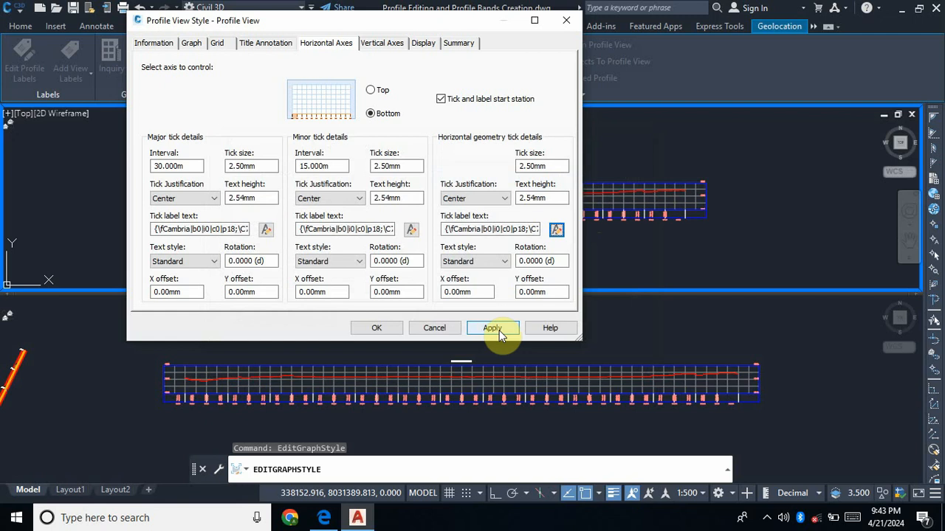
left_click(493, 329)
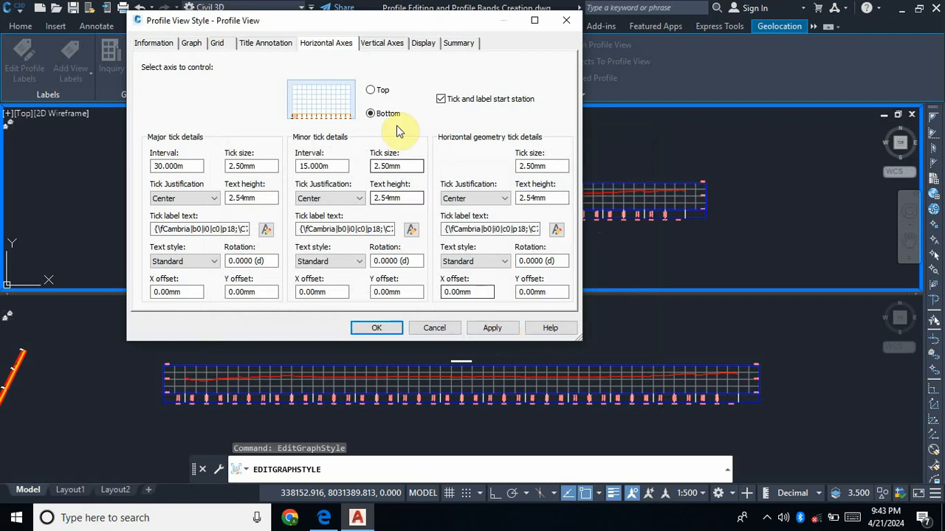
Set the text height of both the major and minor ticks on the left vertical axis to 2.54 mm and apply it
left_click(384, 46)
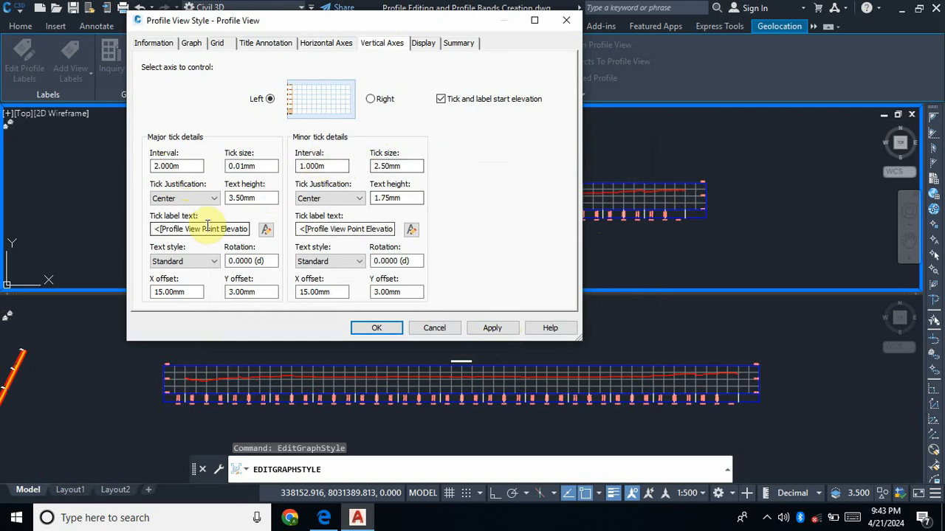
double_click(254, 198)
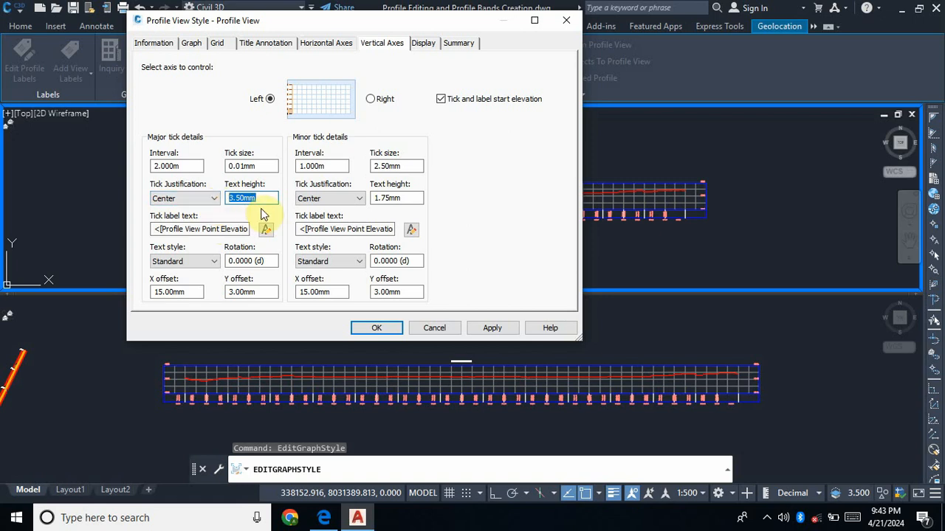
type("2")
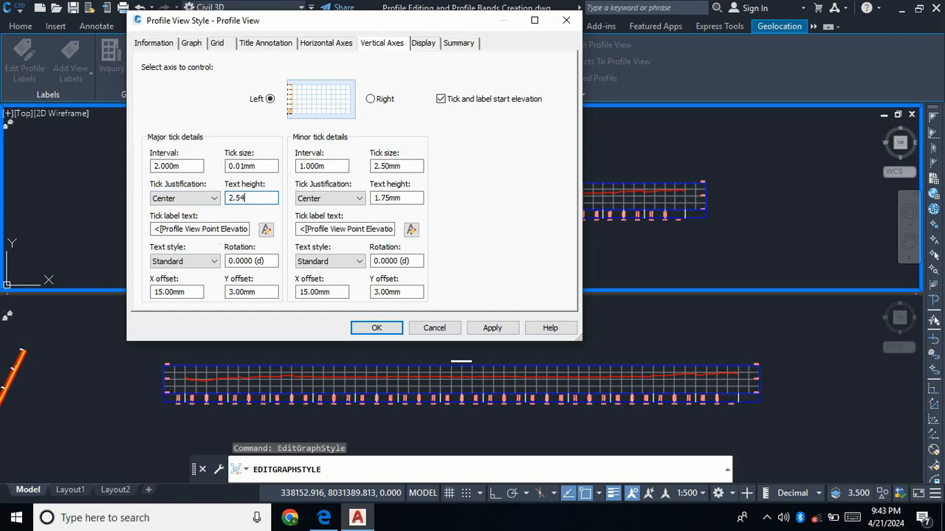
type(".54")
double_click(397, 198)
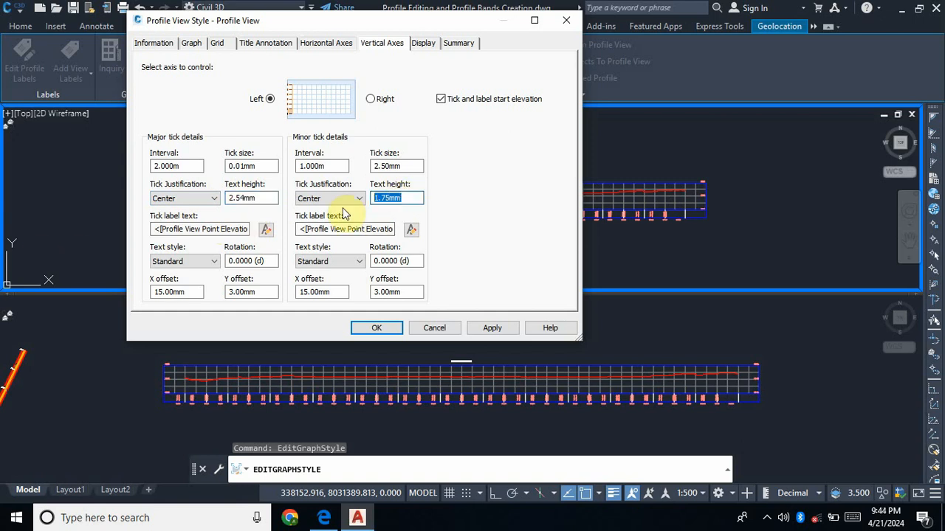
type("2.54")
left_click(492, 328)
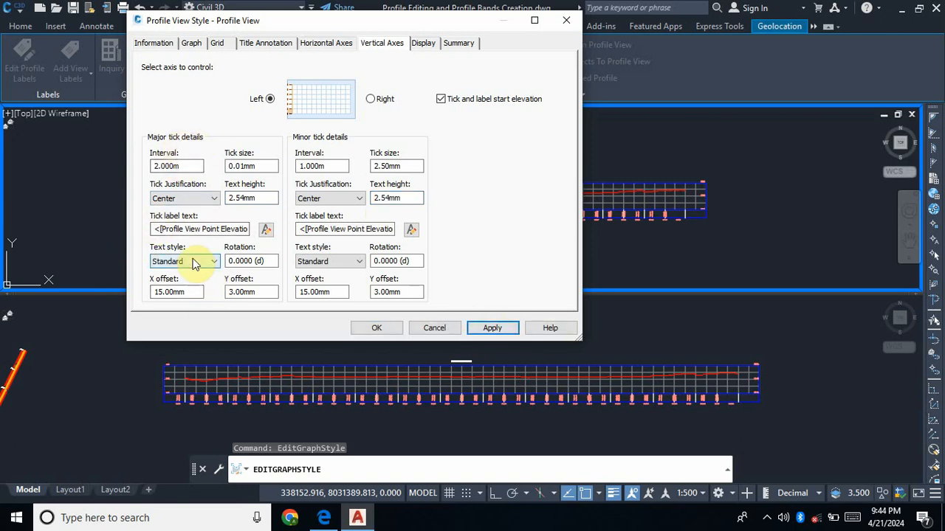
Open the left axis's major tick label text for editing and set the whole Profile View Point Elevation expression's color to White
left_click(266, 229)
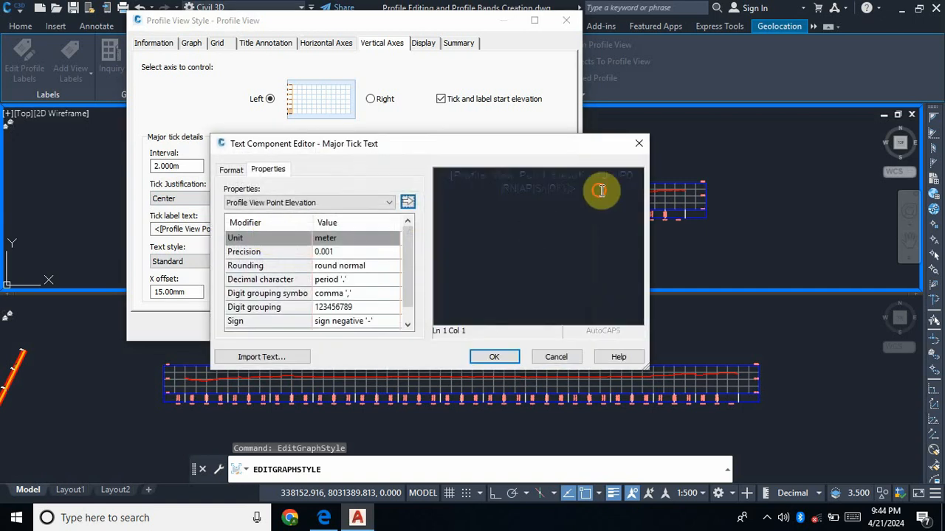
left_click_drag(601, 190, 426, 180)
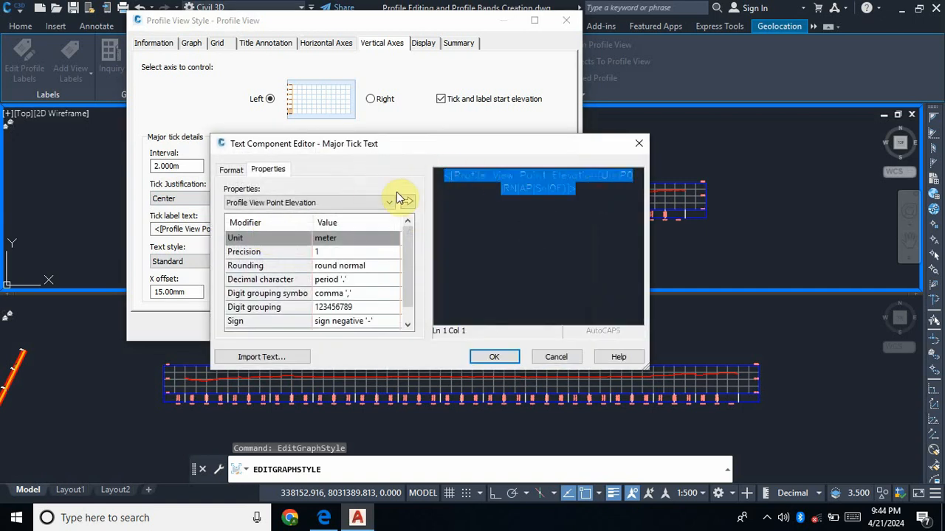
left_click(408, 201)
left_click(231, 170)
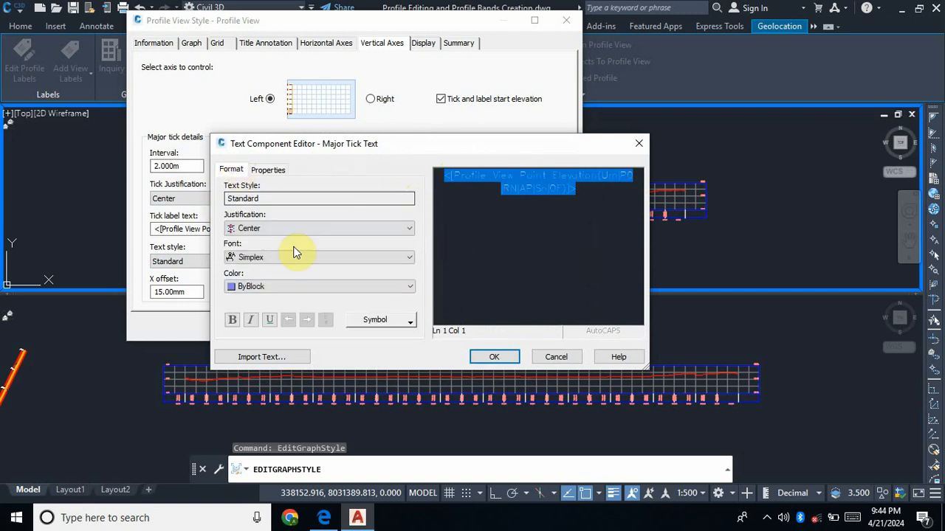
left_click(319, 287)
left_click(266, 366)
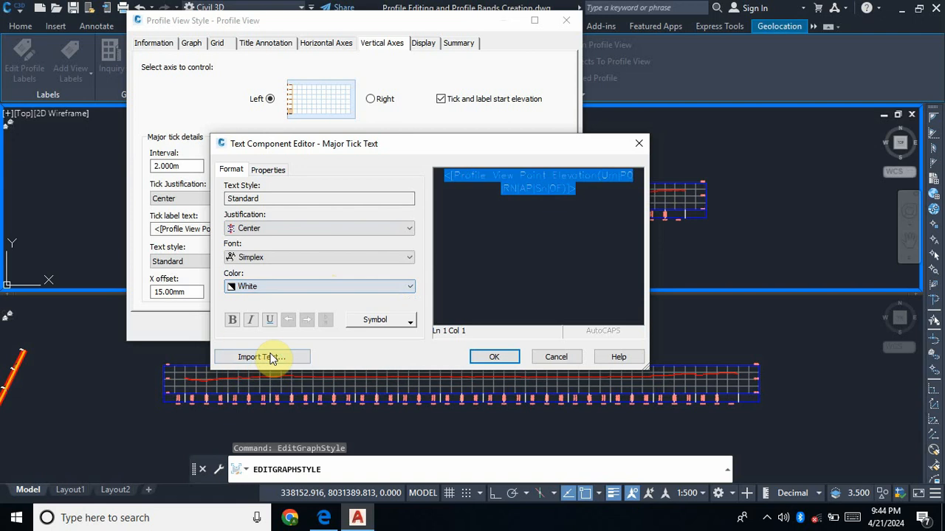
Set the left axis's major tick label text font to Cambria and accept the text
left_click(350, 257)
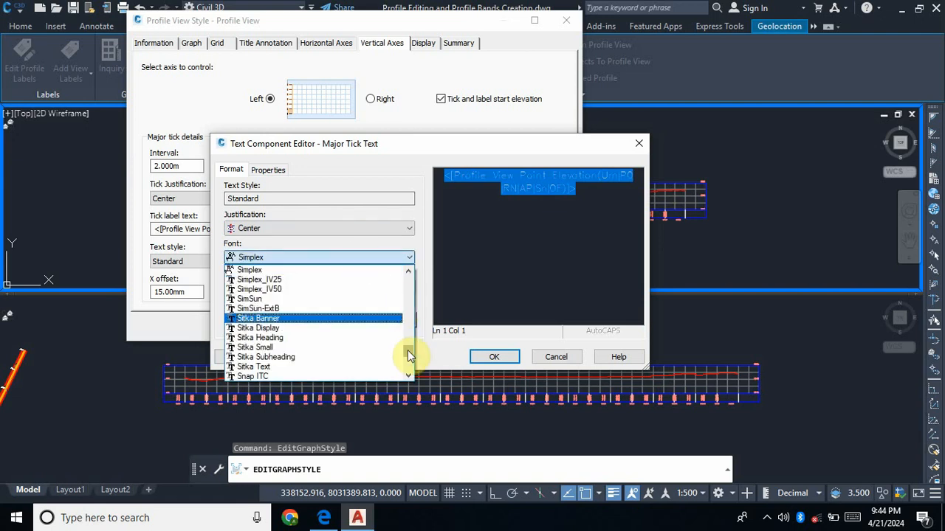
left_click_drag(408, 356, 361, 305)
left_click(251, 297)
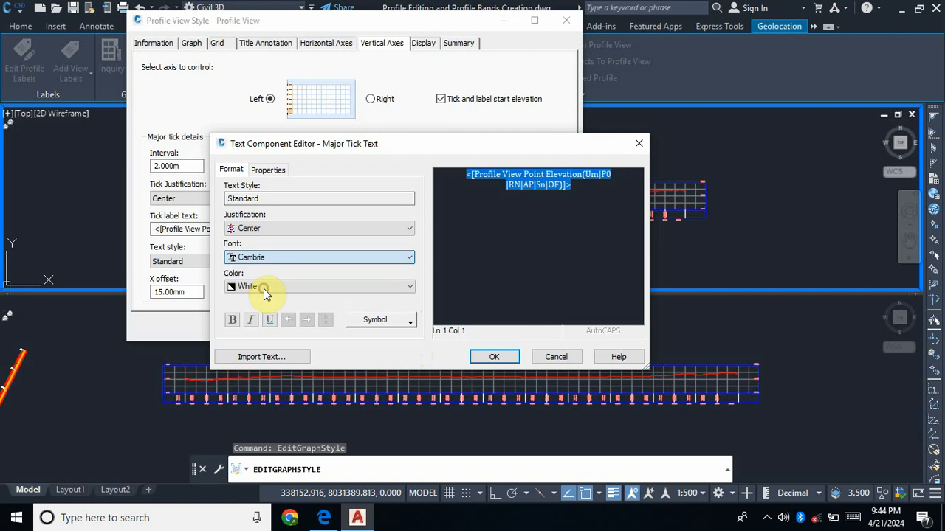
left_click(492, 355)
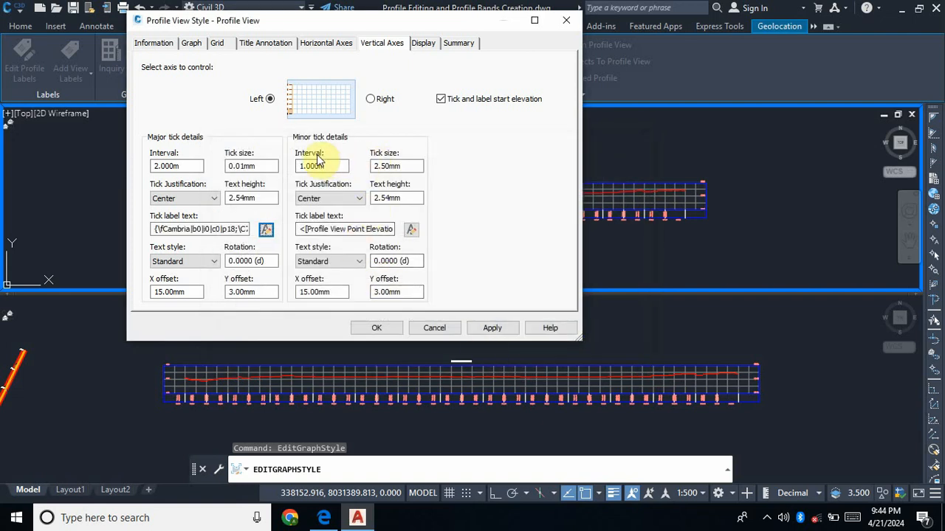
Open the left axis's minor tick label text for editing and set the whole Profile View Point Elevation expression's color to White
left_click(409, 229)
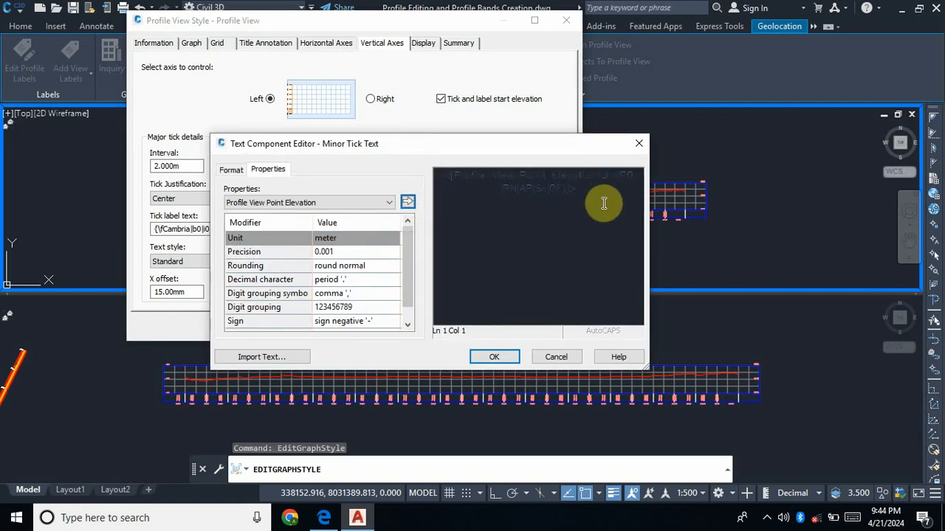
left_click_drag(605, 201, 414, 173)
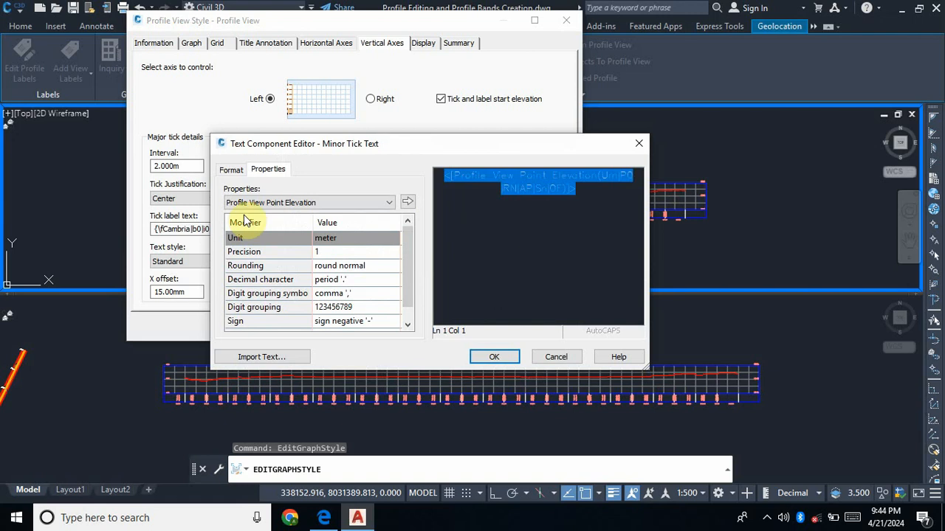
left_click(234, 169)
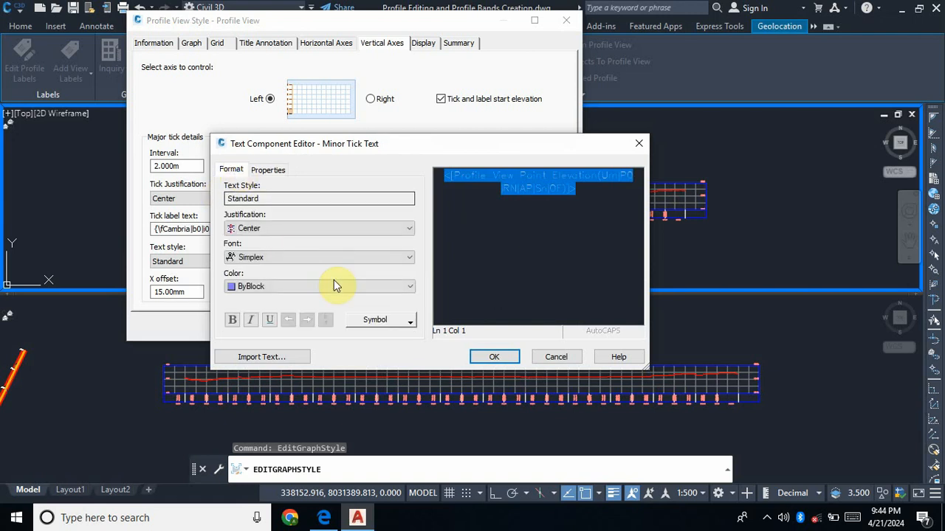
left_click(335, 287)
left_click(246, 366)
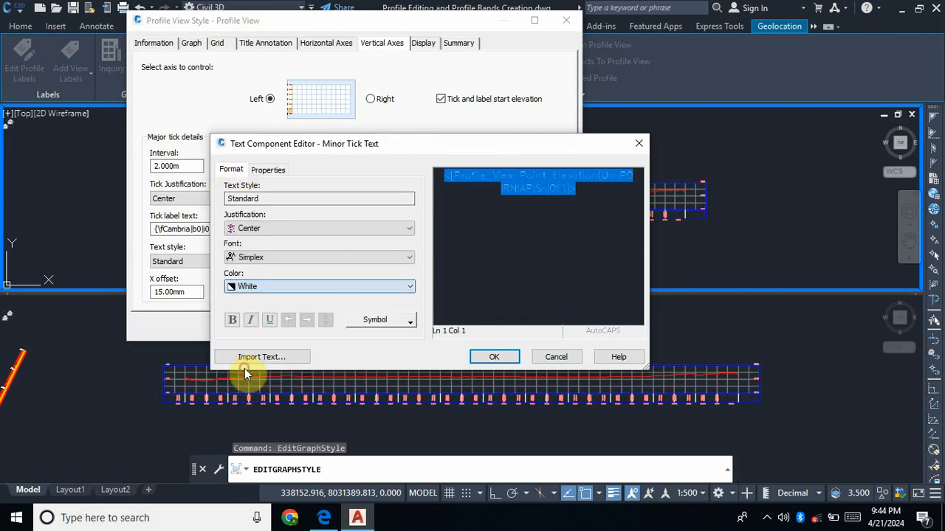
Set the left axis's minor tick label text font to Cambria, accept the text, and apply the style change
left_click(314, 257)
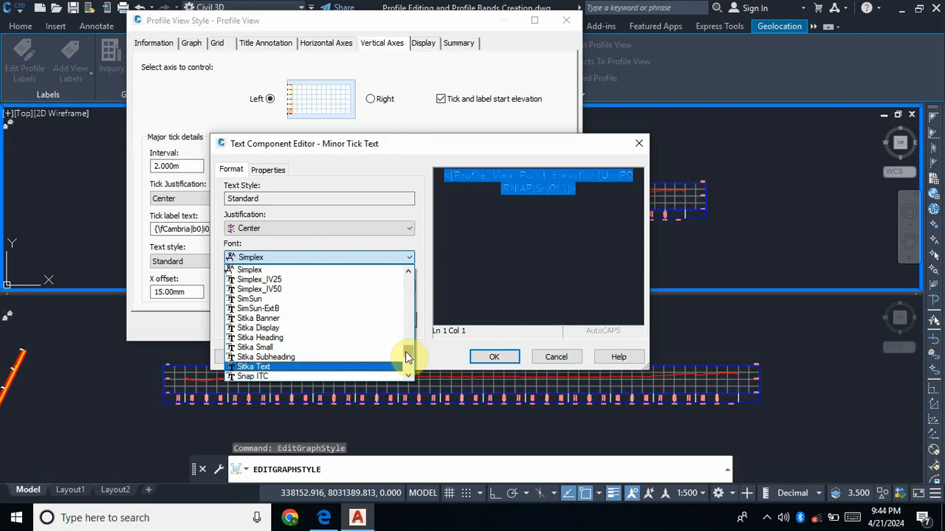
left_click_drag(405, 351, 402, 302)
scroll(292, 319, "up", 3)
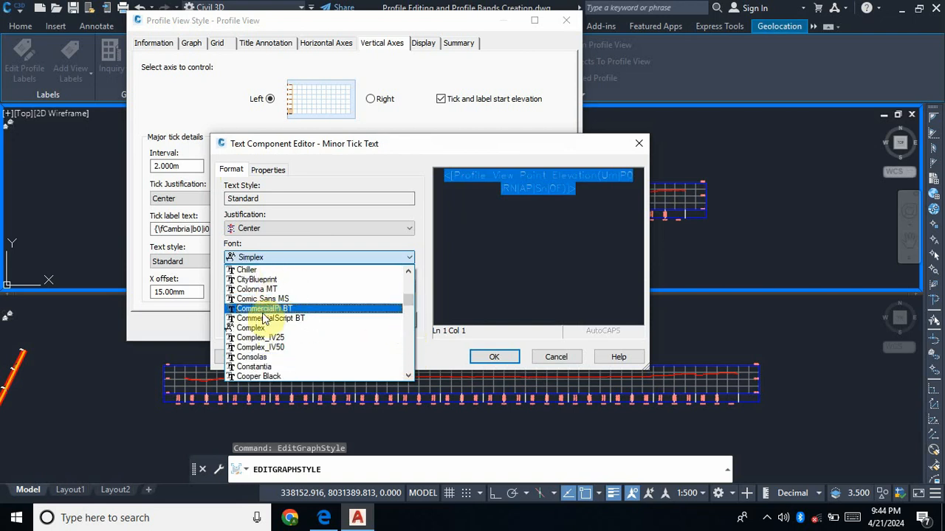
scroll(280, 310, "up", 3)
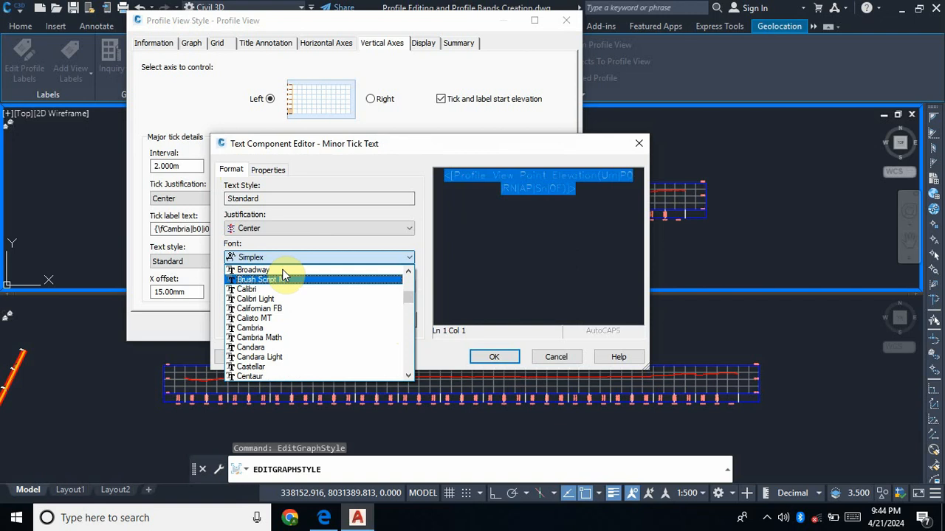
left_click(271, 327)
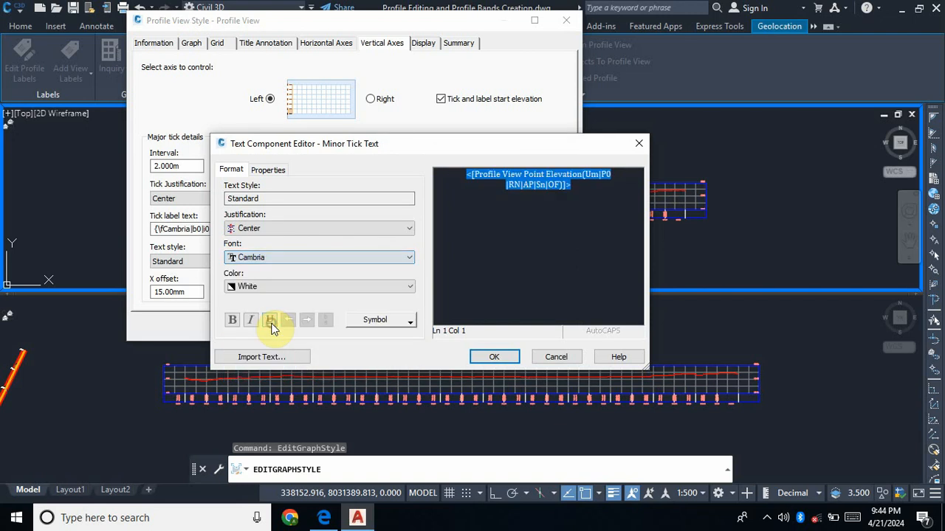
left_click(493, 358)
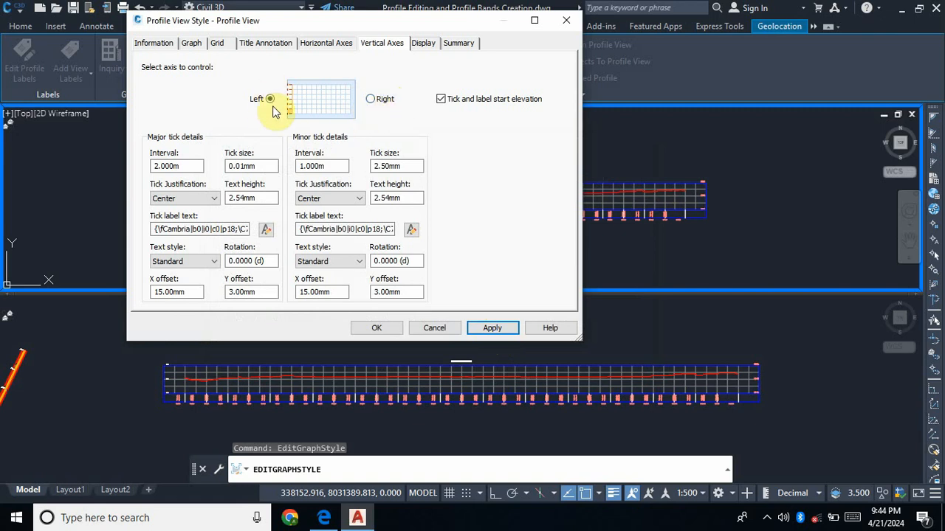
Set the major tick text height on the right vertical axis to 2.54 mm
left_click(372, 99)
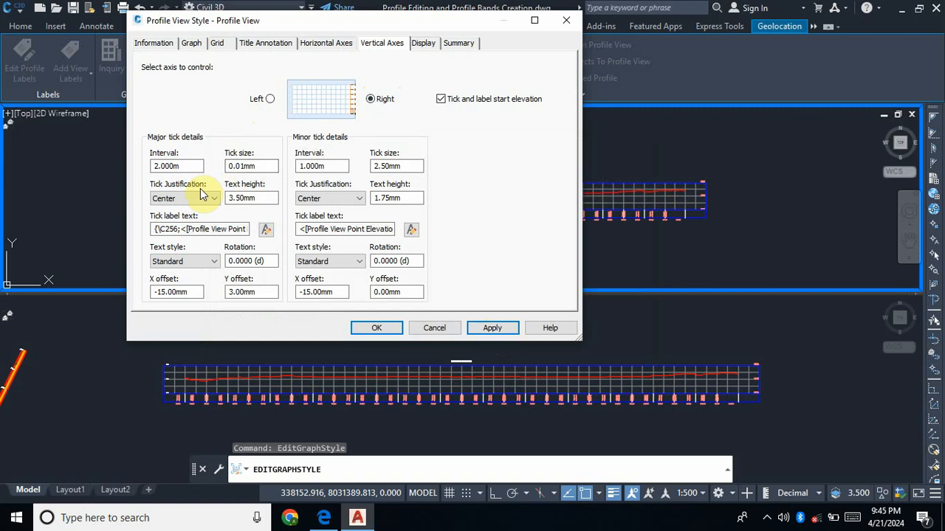
double_click(255, 199)
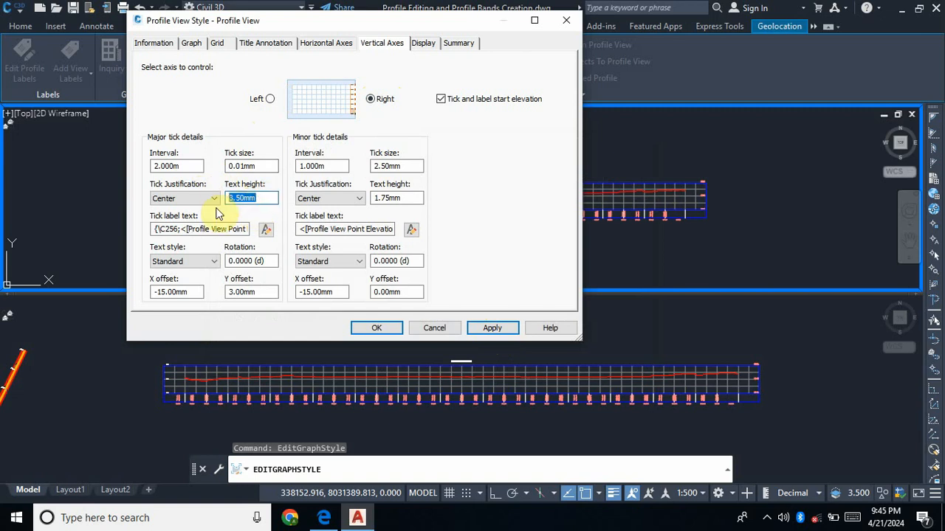
type("2.54")
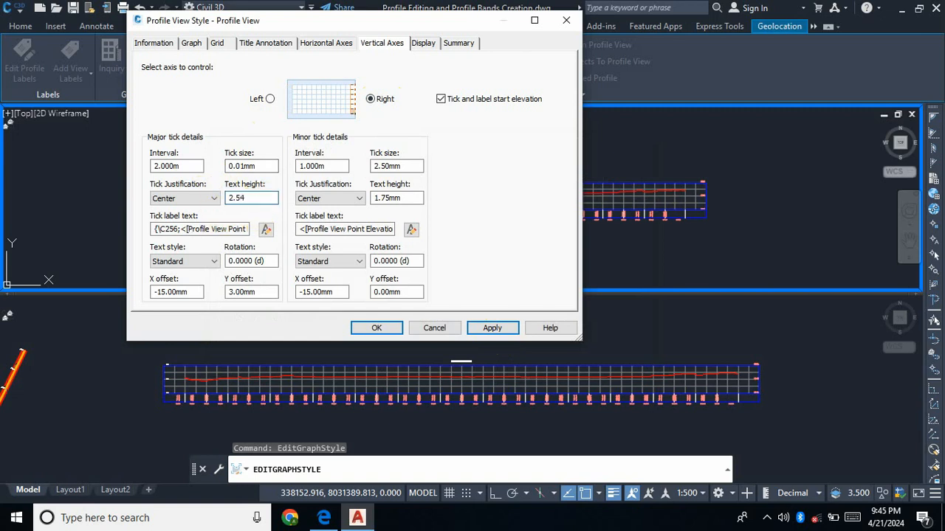
Set the right axis's minor tick text height to 2.54 mm and color its whole major tick label expression White
double_click(406, 198)
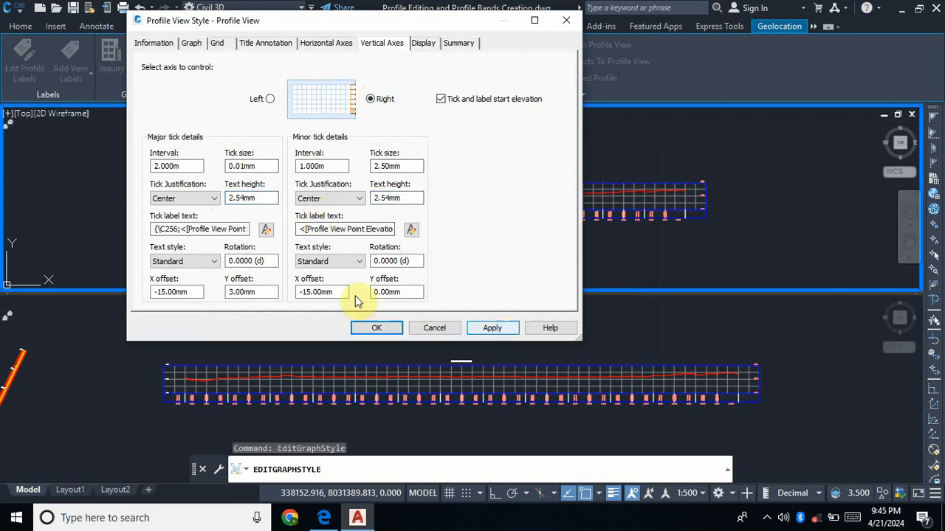
left_click(266, 231)
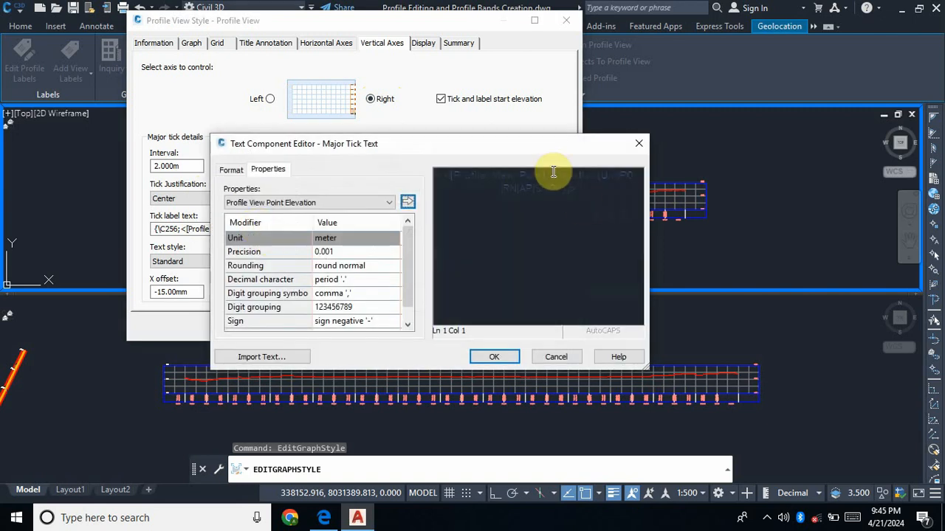
left_click(582, 193)
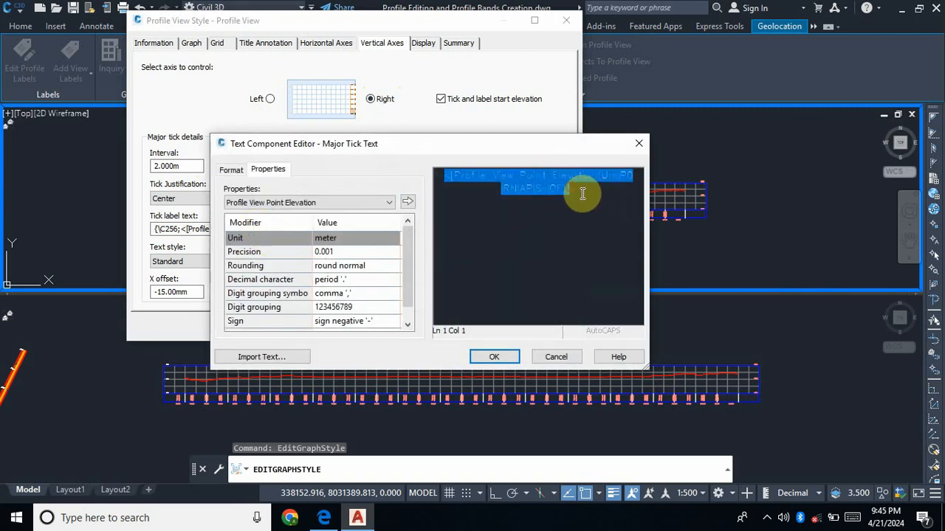
left_click(232, 170)
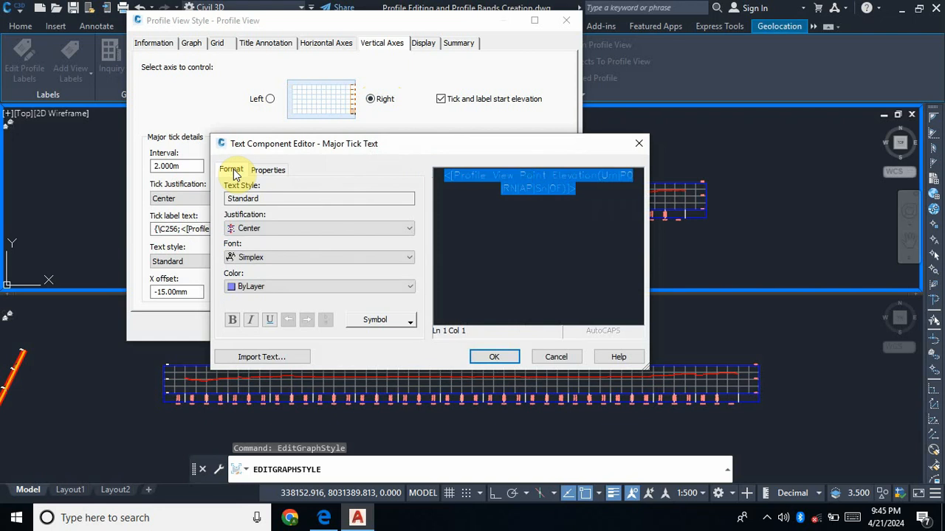
left_click(369, 287)
left_click(284, 377)
Set the right axis's major tick label text font to Cambria and accept the text
left_click(343, 257)
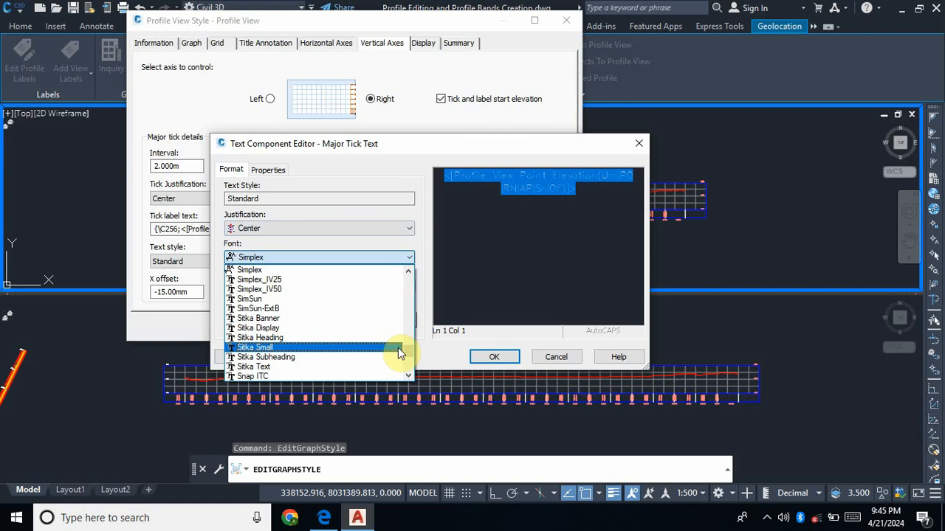
left_click_drag(403, 351, 406, 297)
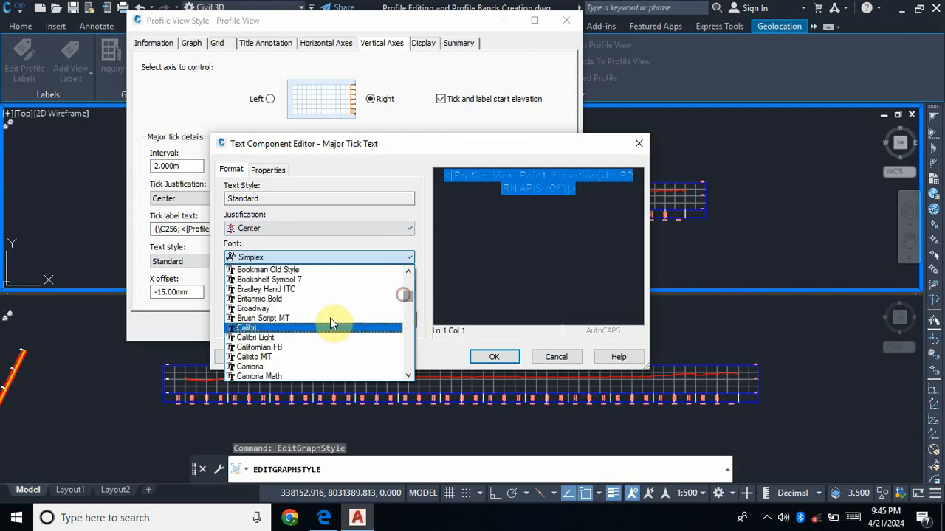
left_click(282, 365)
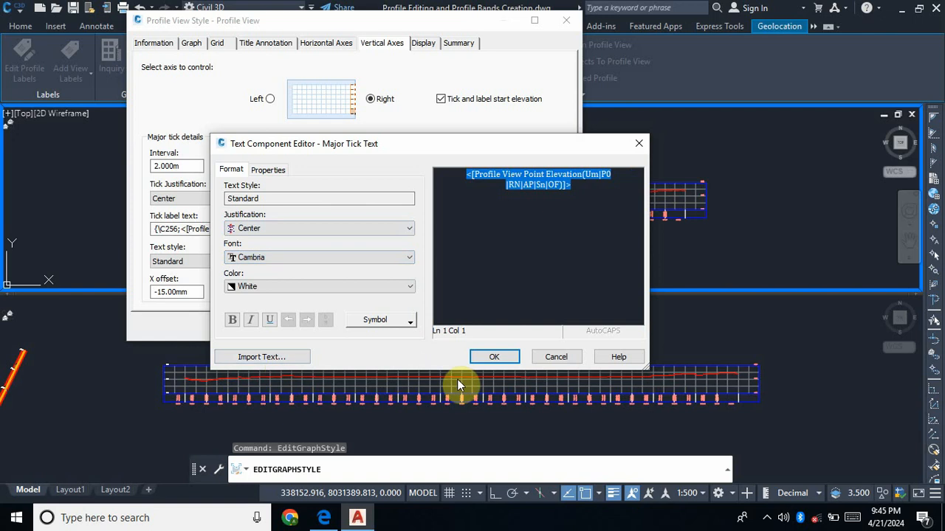
left_click(492, 354)
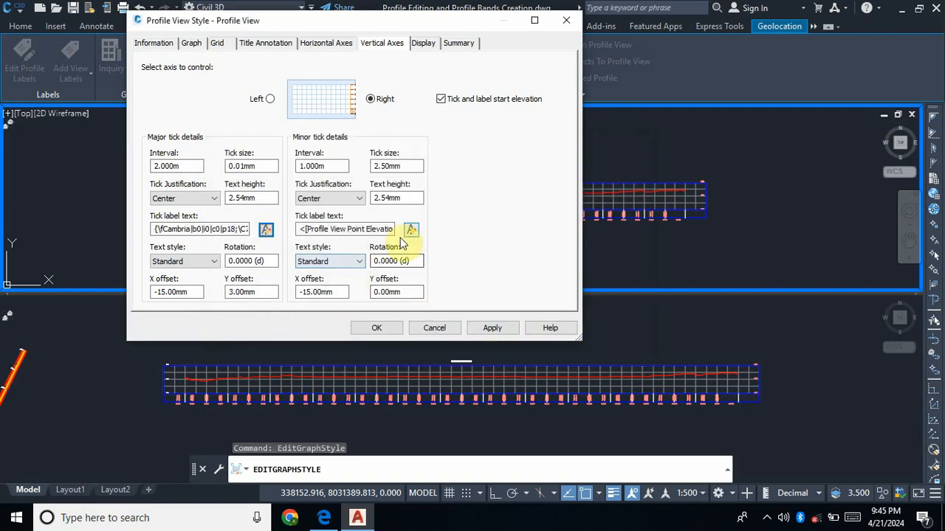
Open the right axis's minor tick label text for editing and set the whole Profile View Point Elevation expression's color to White
left_click(411, 231)
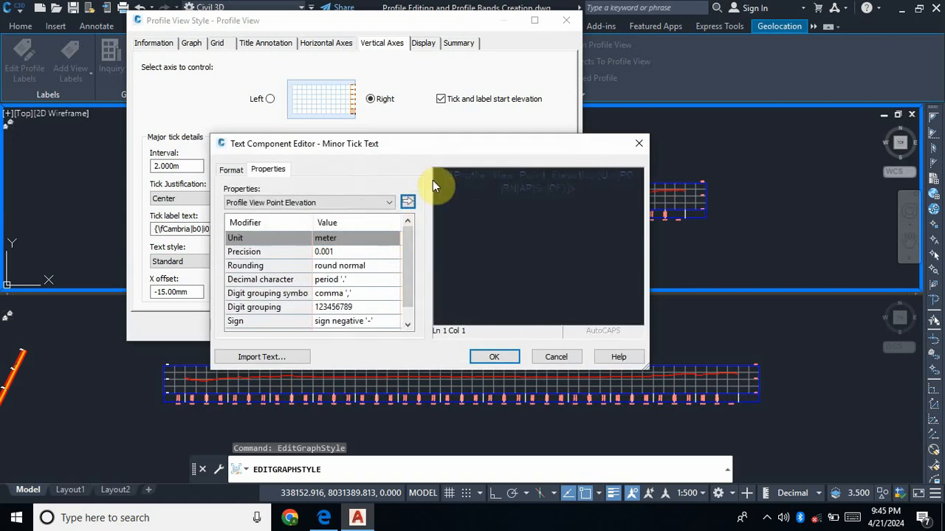
left_click_drag(593, 198, 439, 181)
left_click(232, 170)
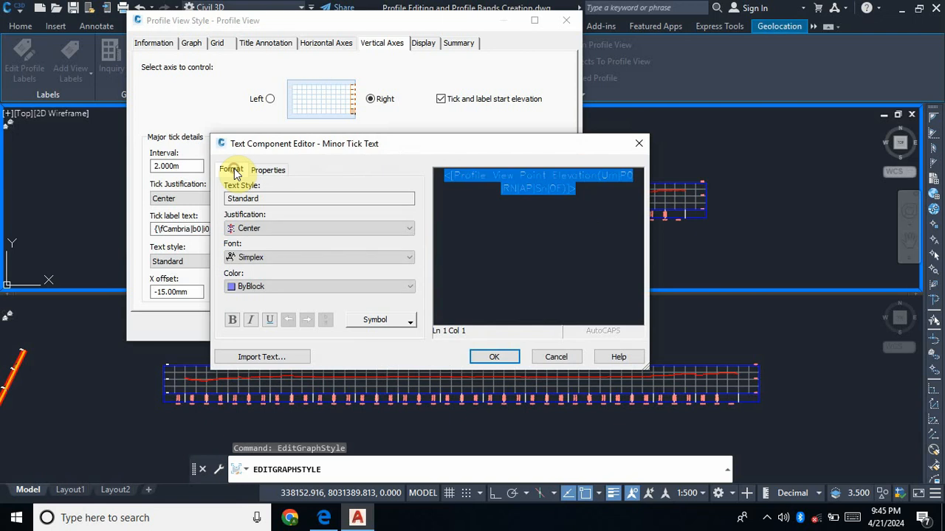
left_click(247, 287)
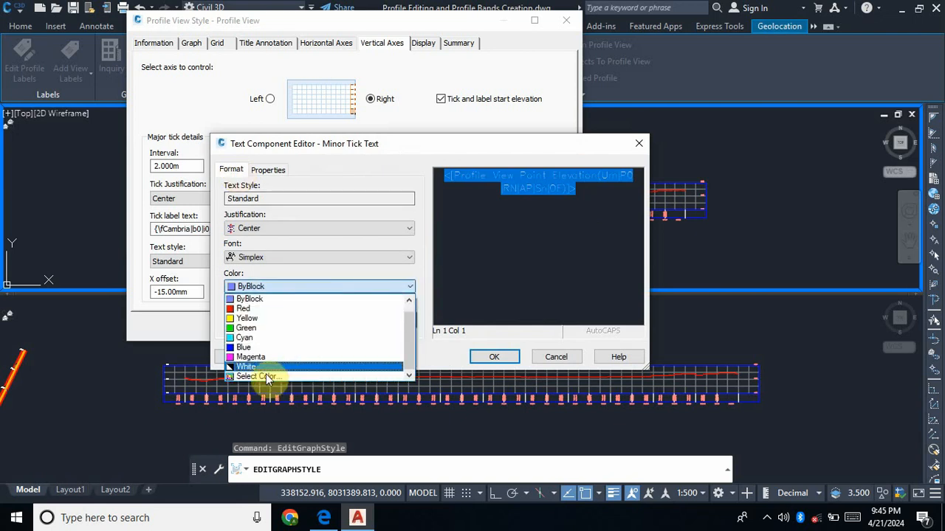
left_click(265, 367)
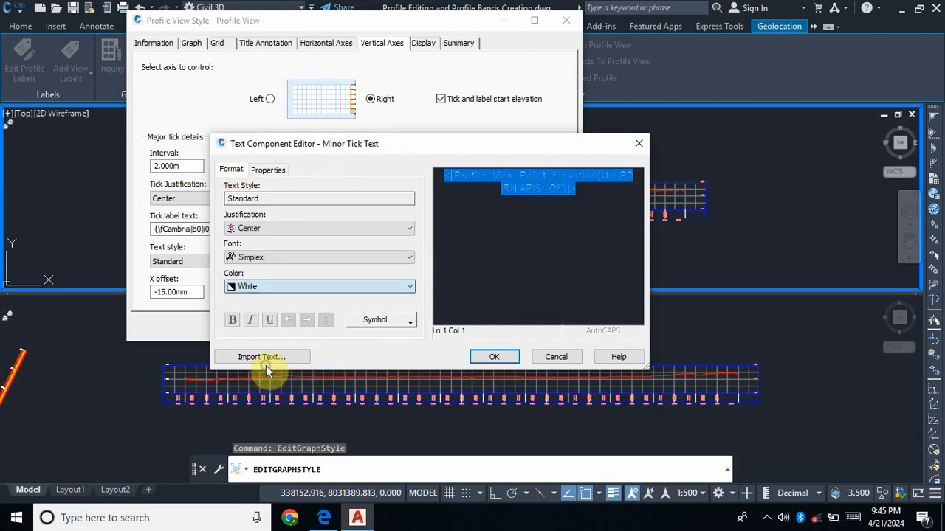
Set the right axis's minor tick label text font to Cambria, accept the text, and apply the style change
left_click(361, 258)
left_click_drag(410, 352, 406, 295)
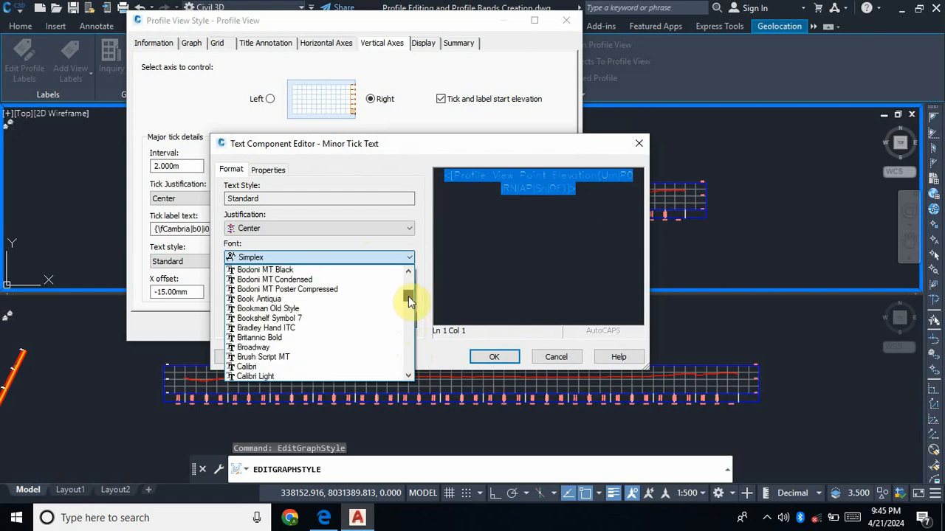
scroll(328, 330, "down", 2)
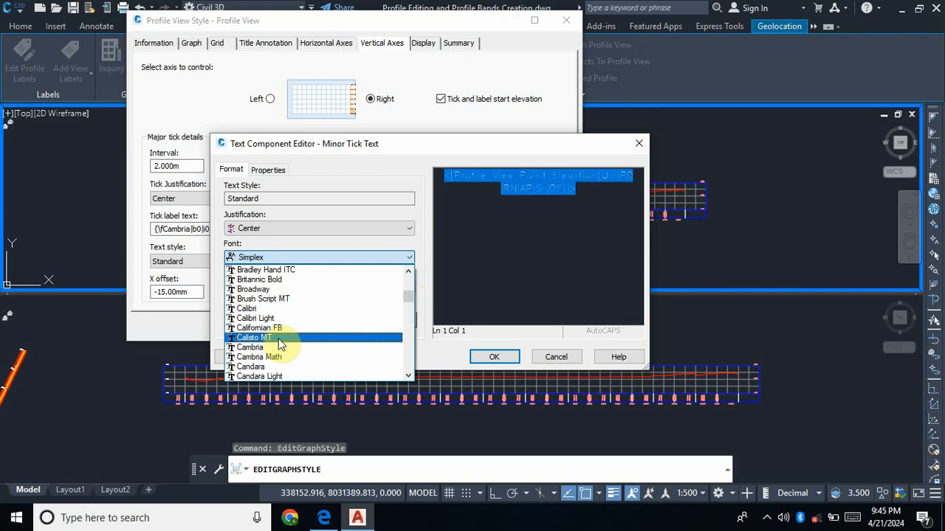
left_click(253, 346)
left_click(494, 358)
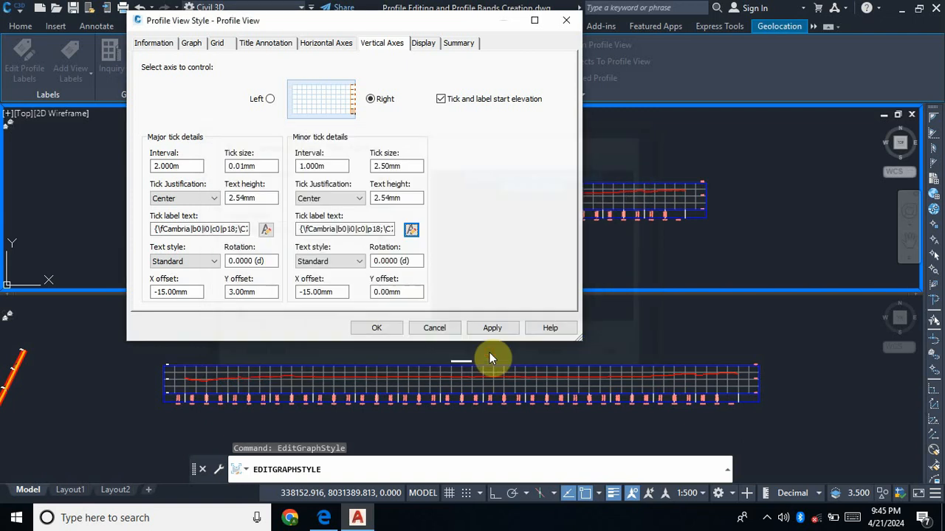
left_click(493, 330)
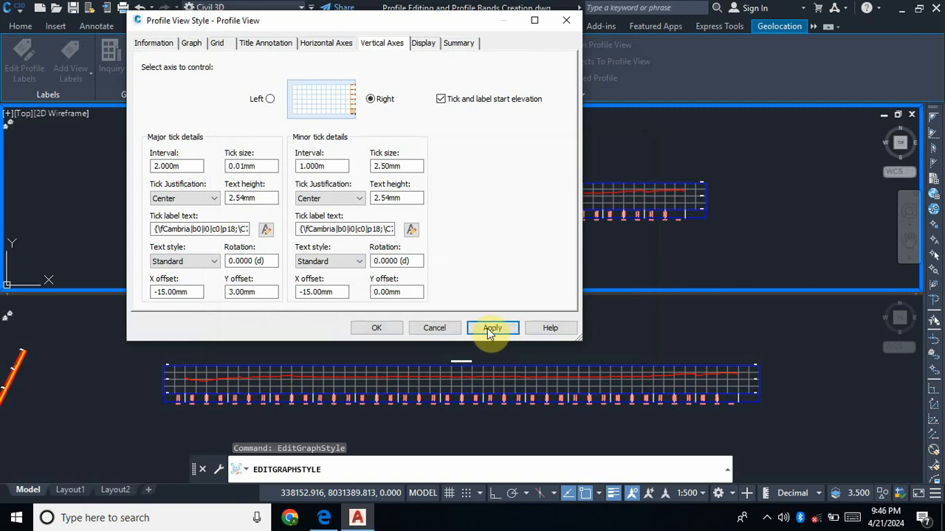
In the style's component display settings, set the Graph Title color to white and apply the change
left_click(423, 45)
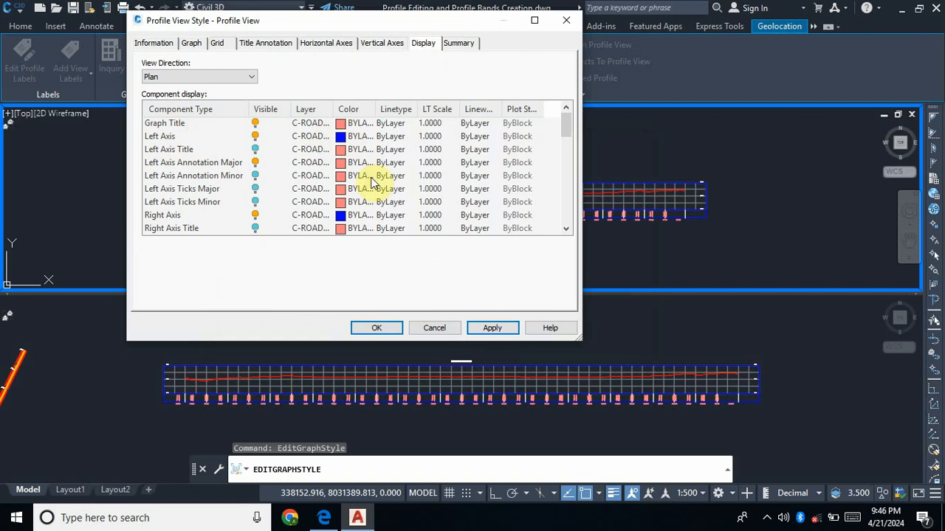
left_click(341, 124)
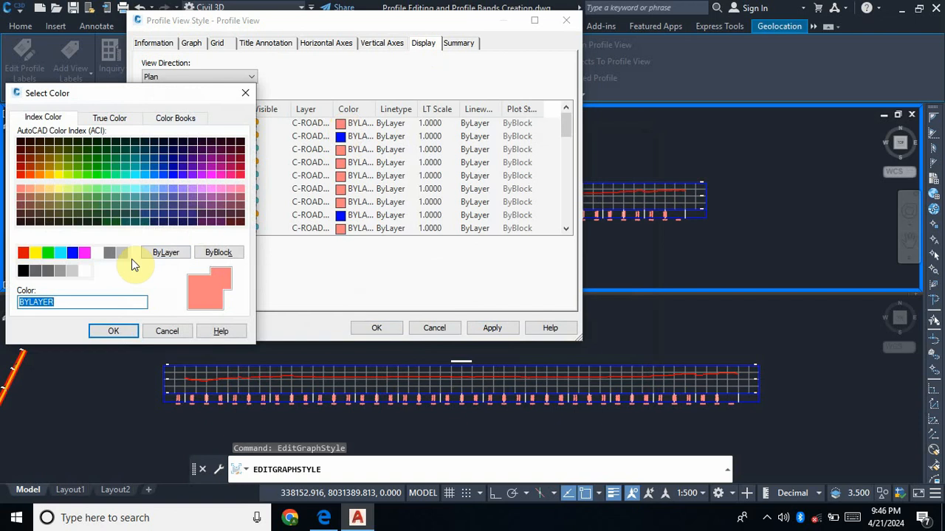
left_click(100, 253)
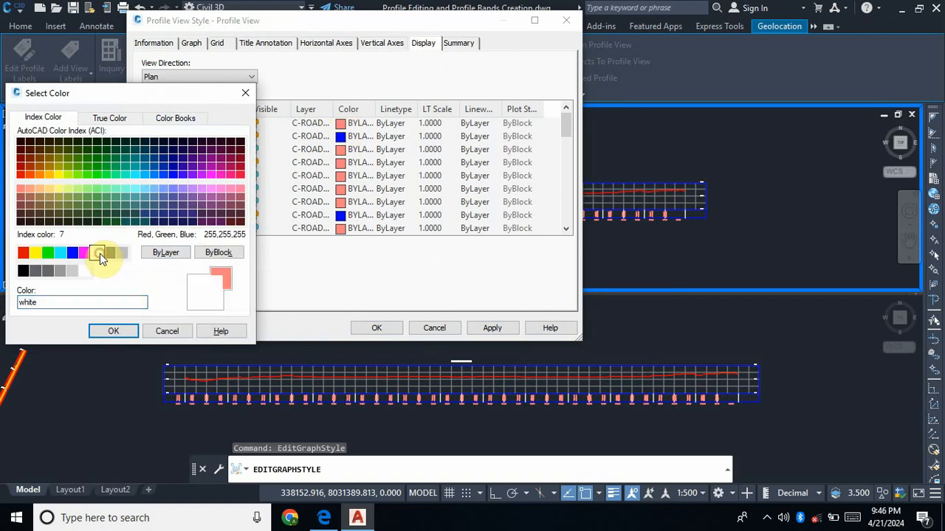
left_click(120, 333)
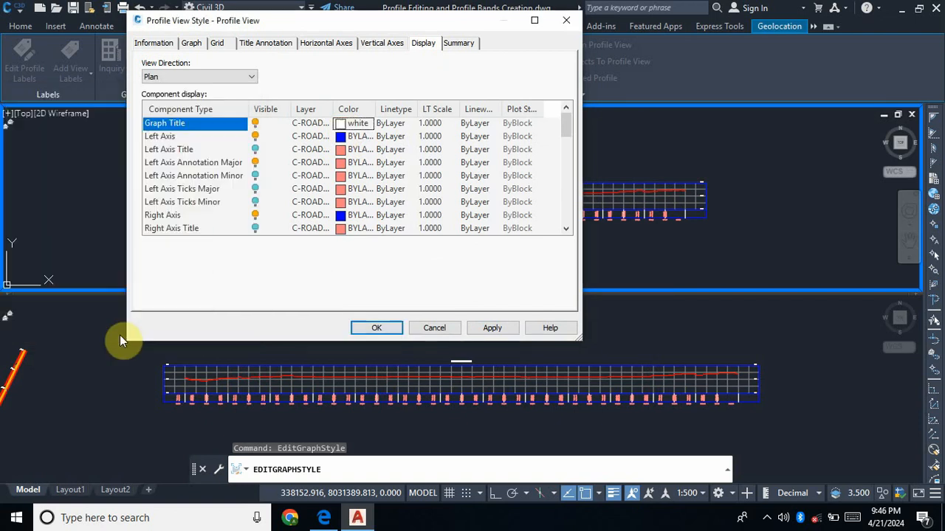
left_click(497, 333)
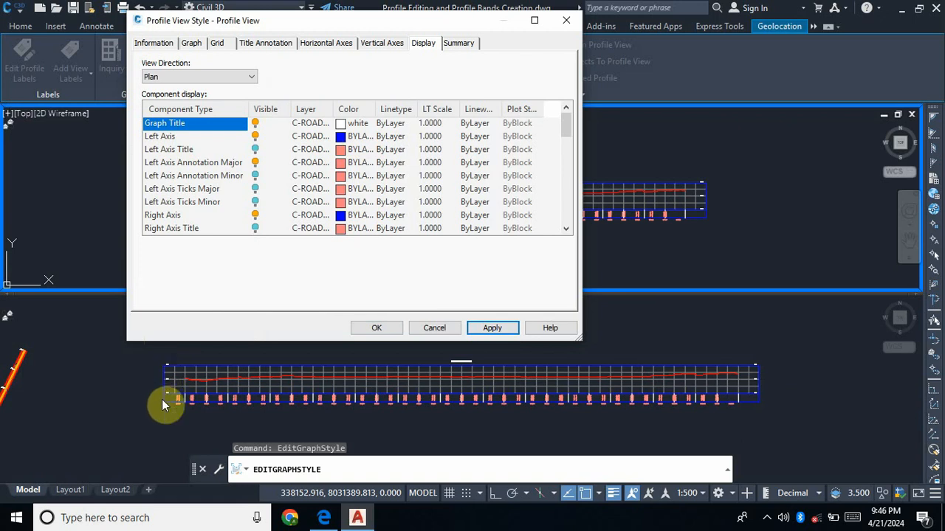
Set the Left Axis component's display color to white and apply the change
left_click(340, 136)
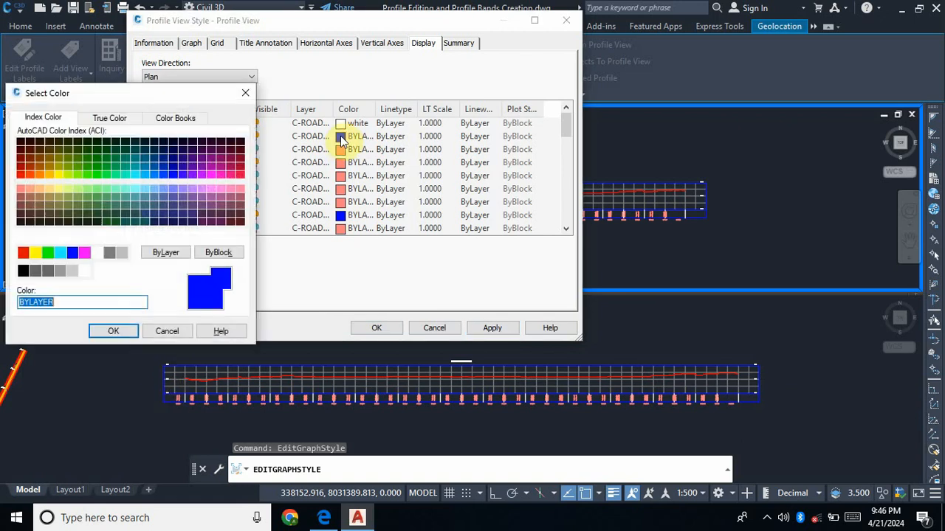
left_click(97, 252)
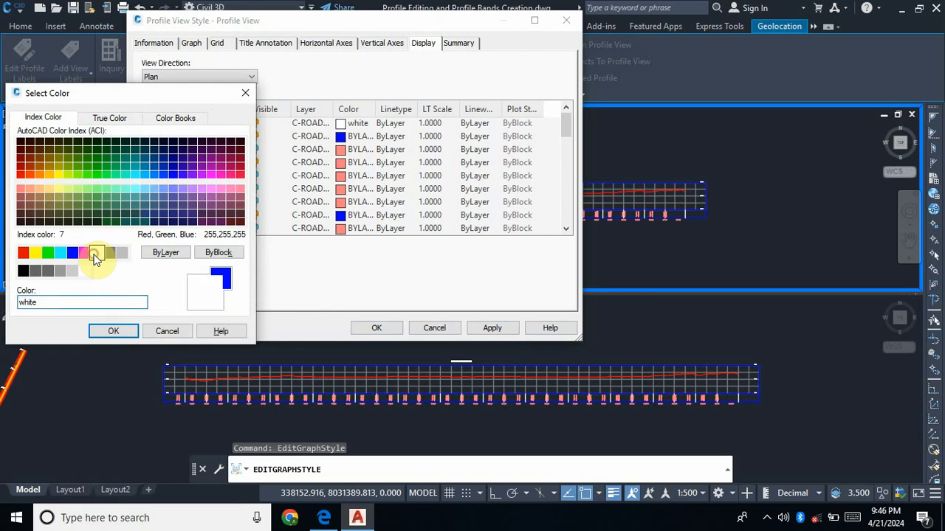
left_click(119, 331)
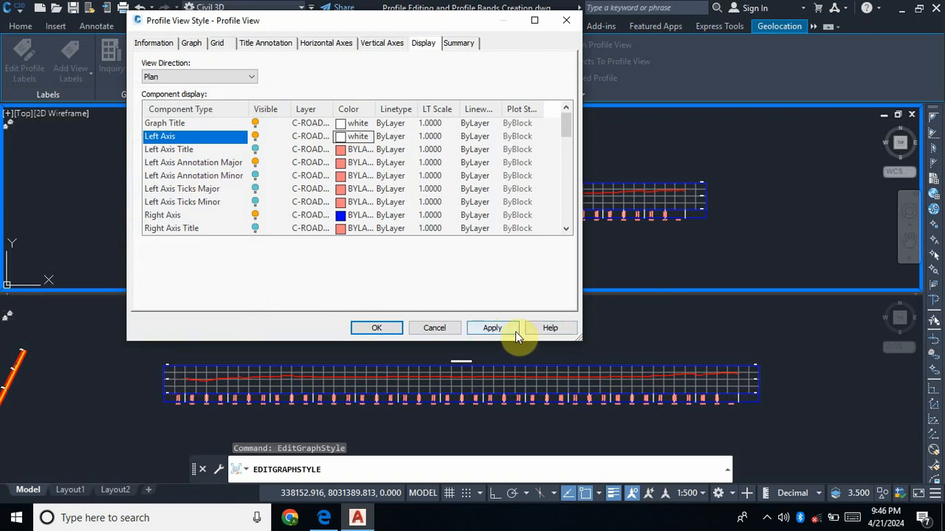
left_click(490, 325)
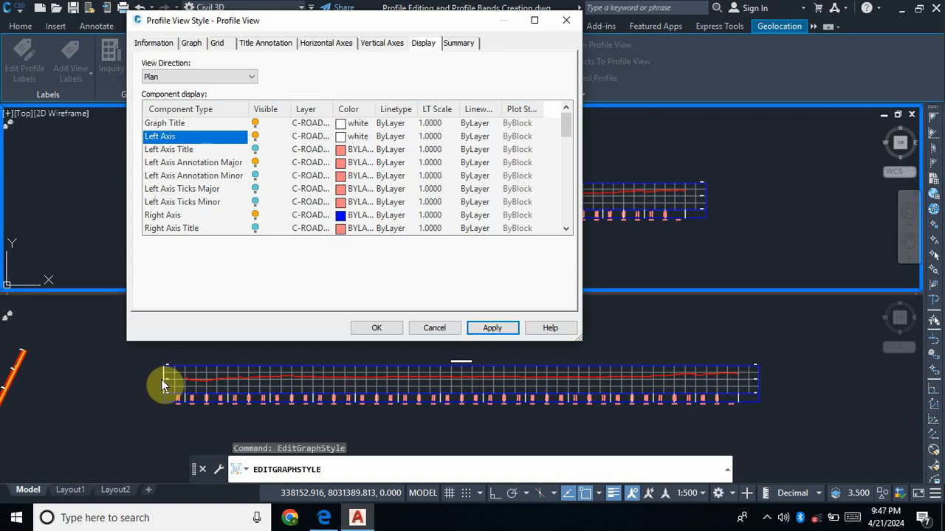
Make the Left Axis Title component visible, set its color to white, and apply the change
left_click(257, 148)
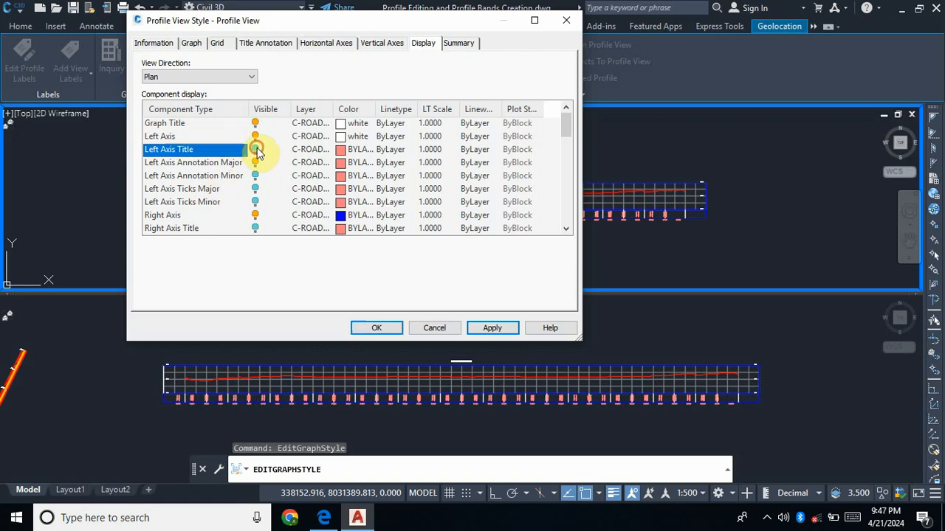
left_click(342, 151)
left_click(96, 253)
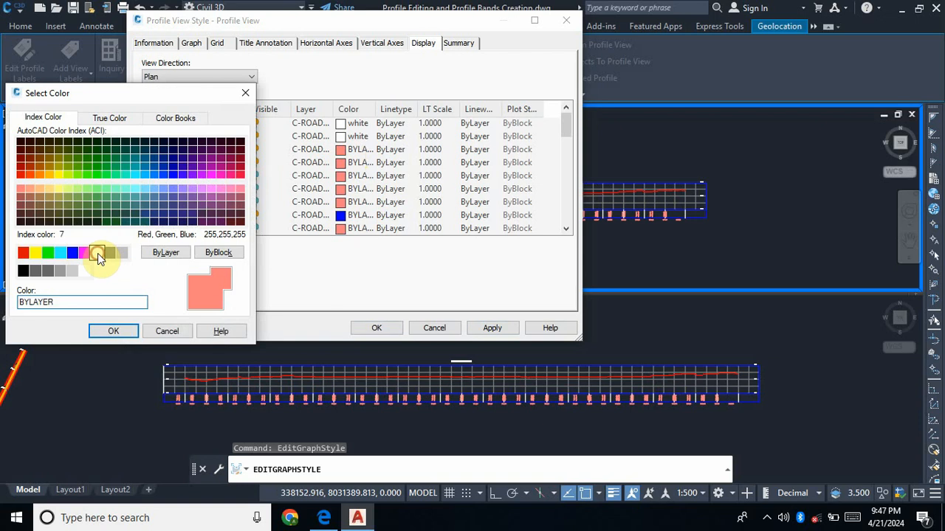
left_click(113, 331)
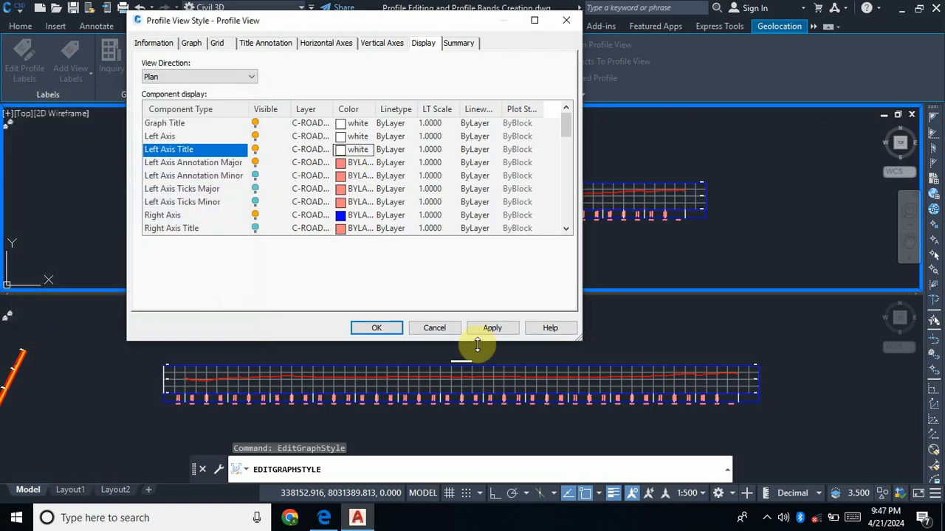
left_click(490, 332)
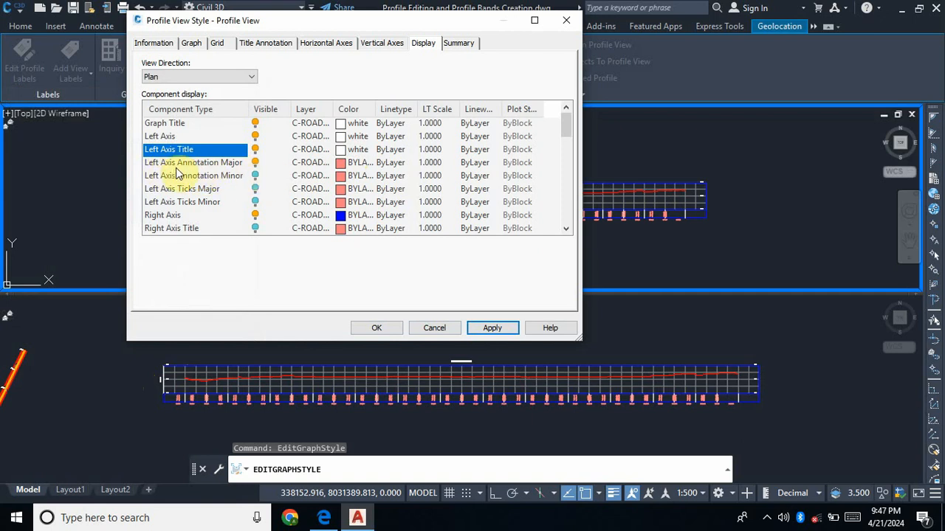
Set the Left Axis Annotation Major component's color to white and apply the change
left_click(341, 164)
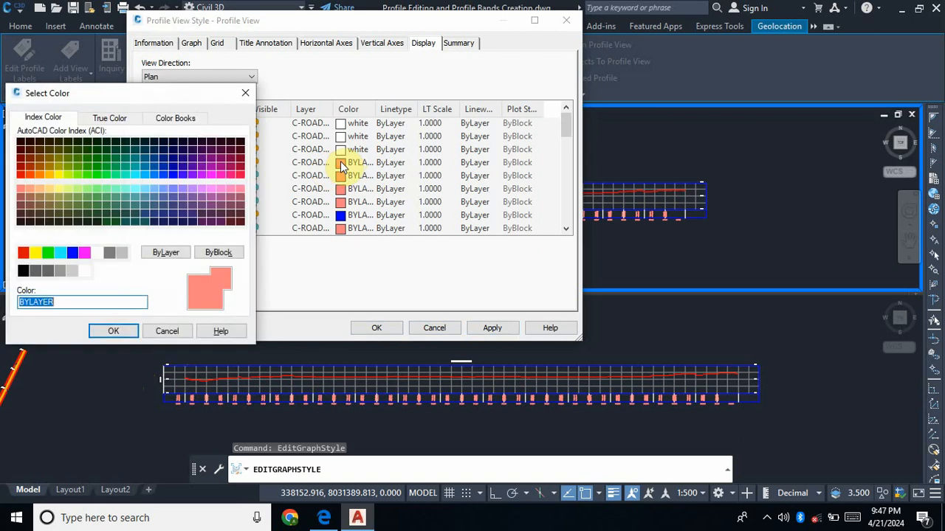
left_click(98, 253)
left_click(122, 330)
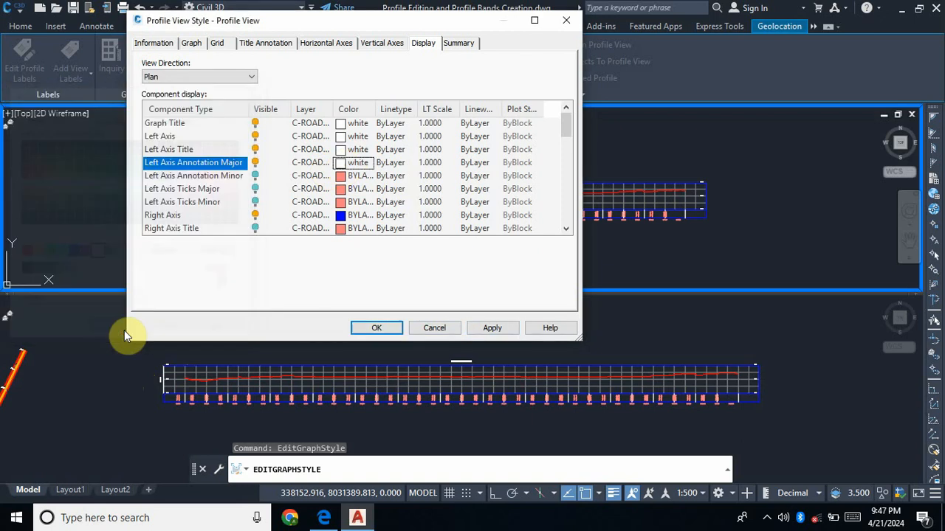
left_click(492, 329)
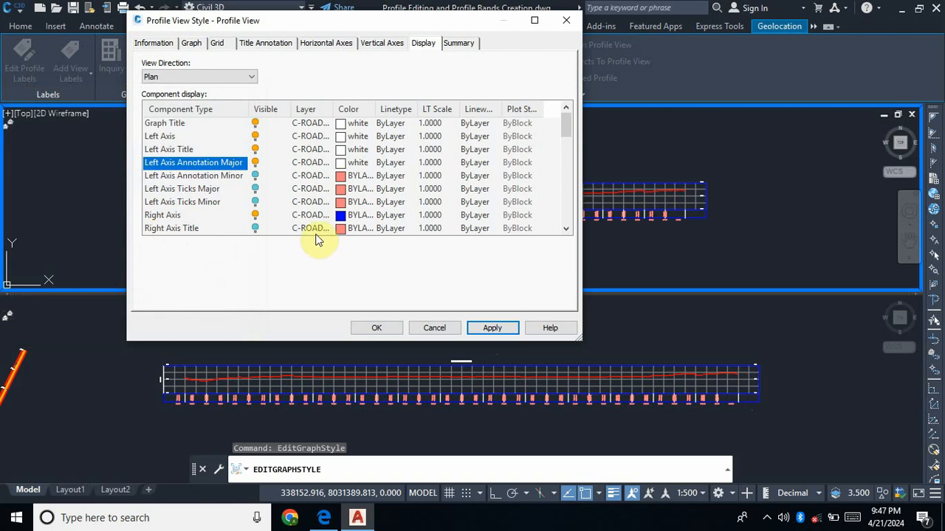
Set the Right Axis component's display color to white
left_click(353, 216)
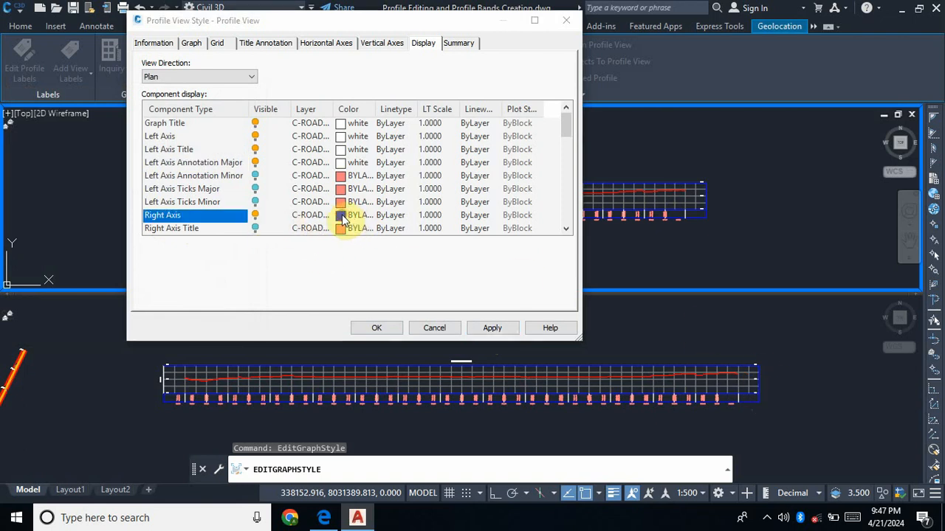
left_click(354, 216)
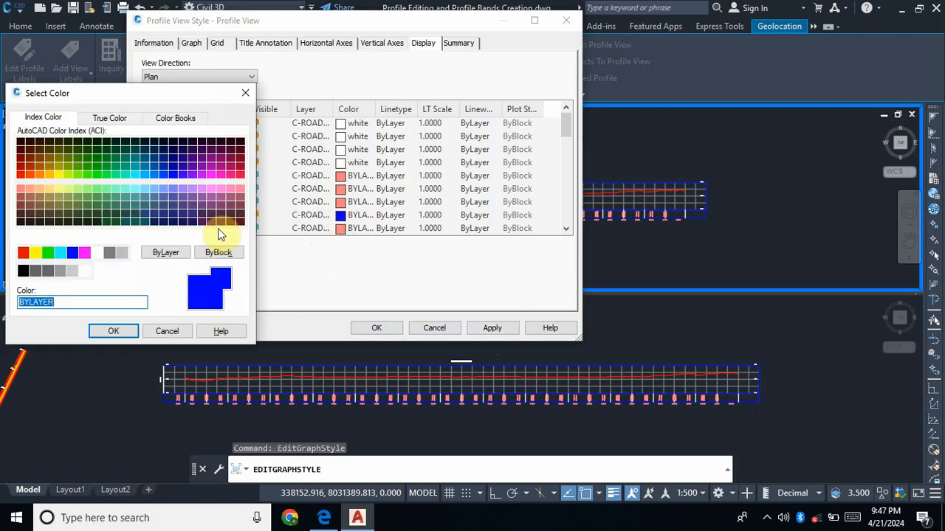
left_click(98, 253)
left_click(118, 331)
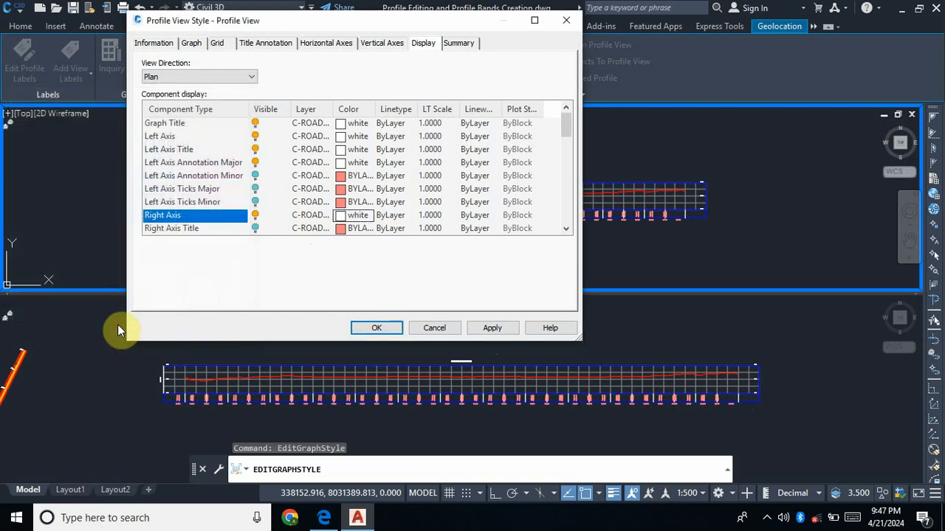
Apply the Right Axis component's color change to the profile view style
left_click(492, 331)
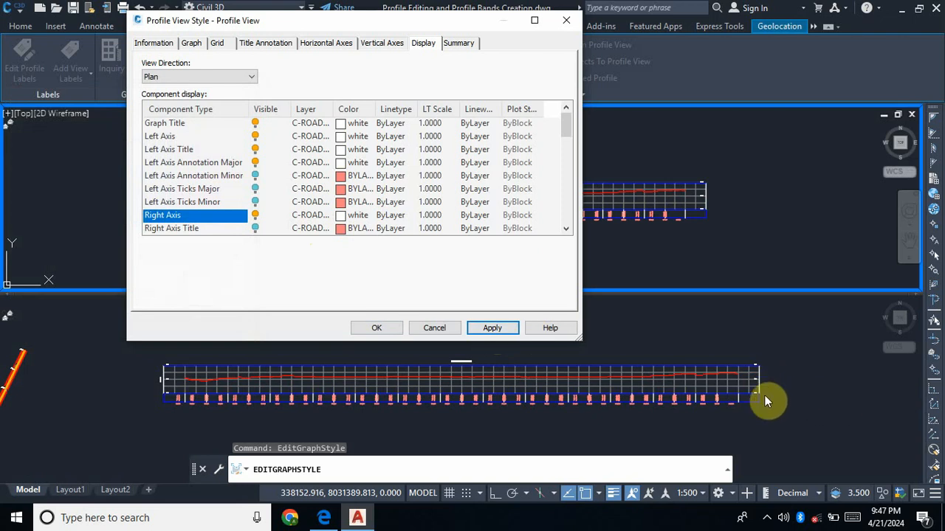
left_click(503, 331)
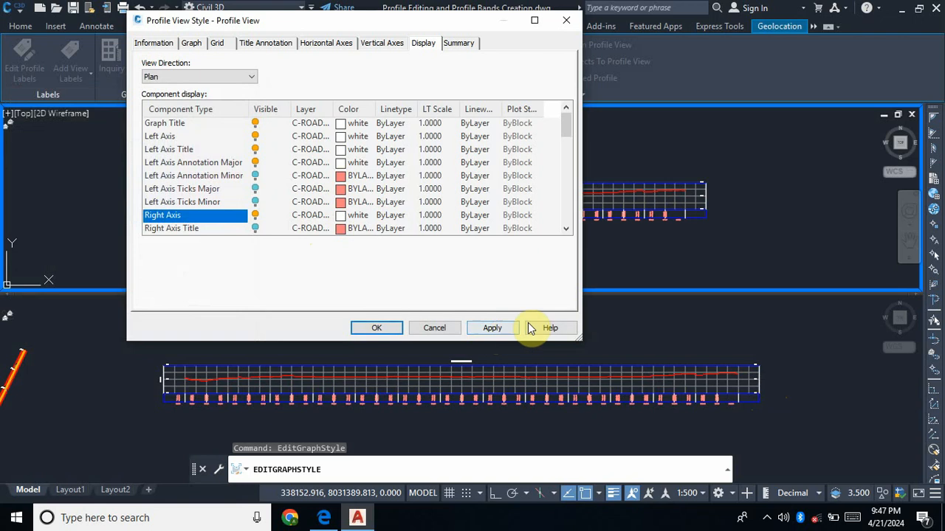
Make the Right Axis Title component visible, set its color to white, and apply the change
scroll(325, 199, "down", 1)
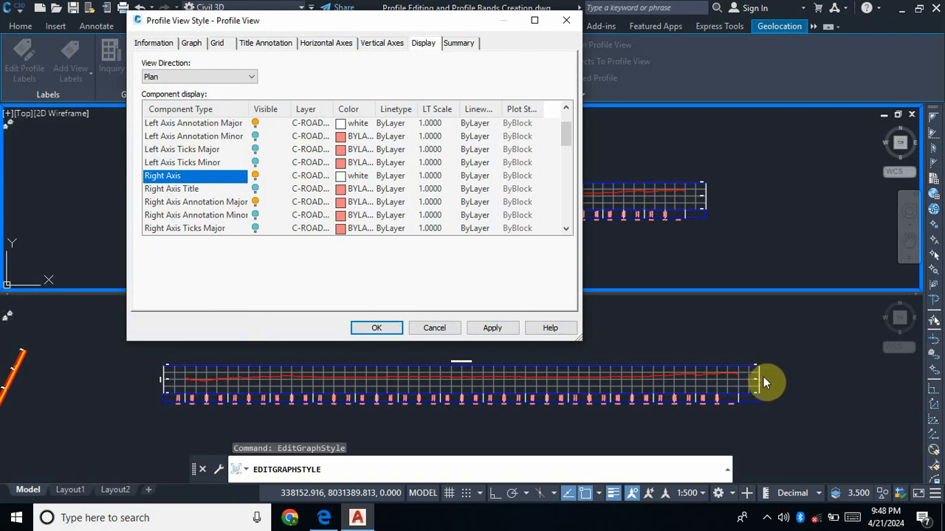
left_click(256, 189)
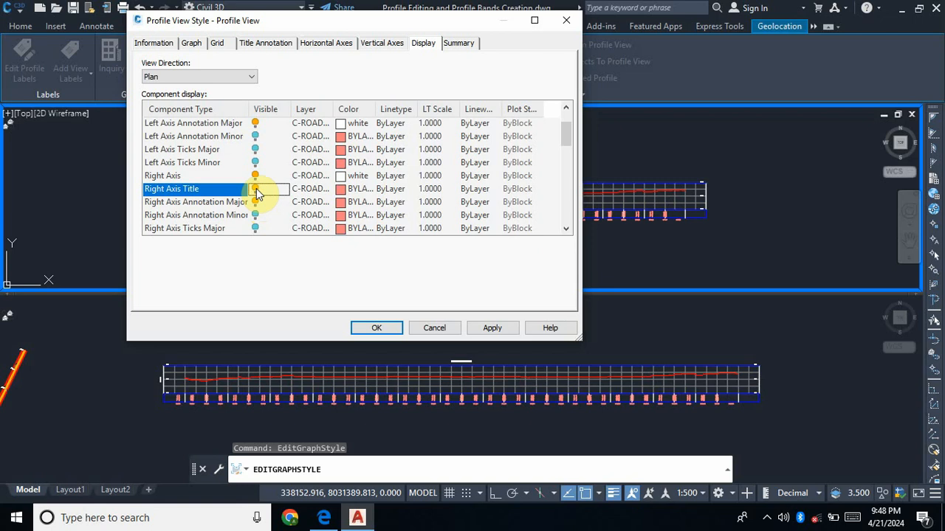
left_click(344, 190)
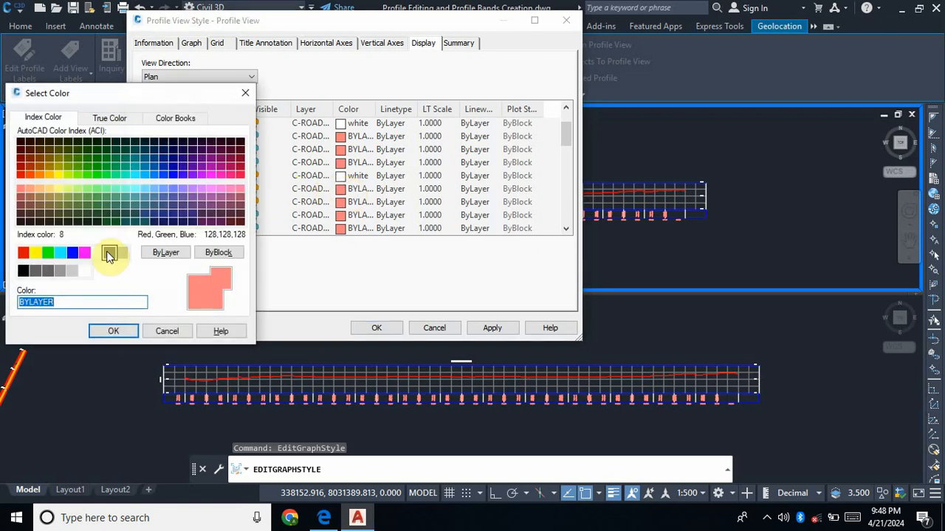
left_click(99, 253)
left_click(113, 330)
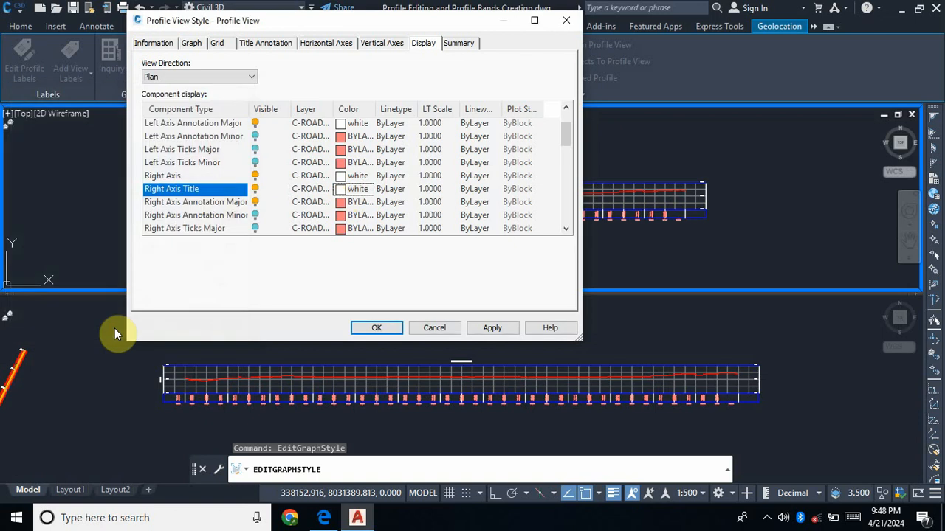
left_click(493, 328)
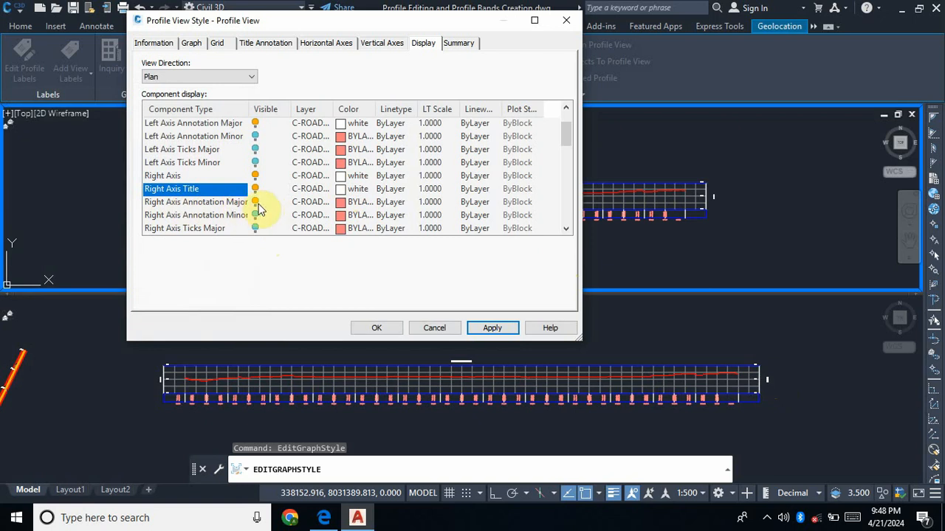
Set the Right Axis Annotation Major component's color to white and apply the change
left_click(338, 210)
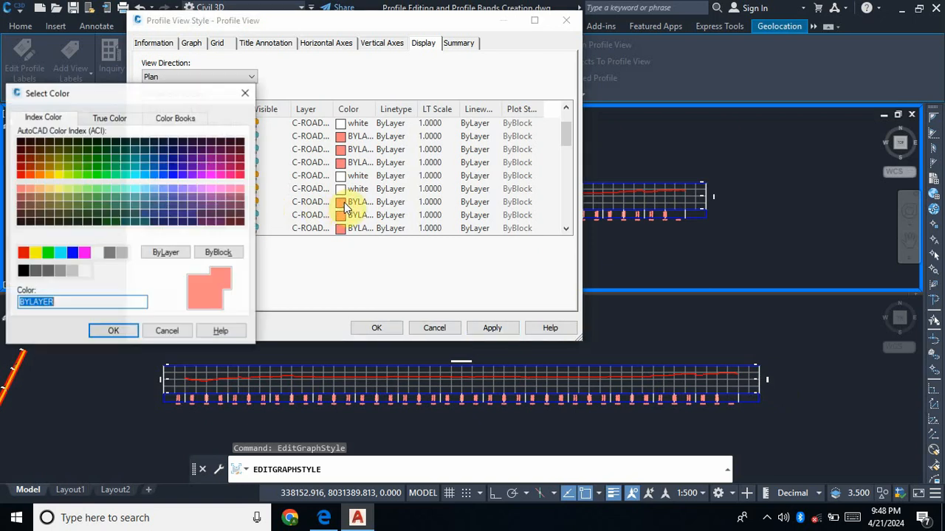
left_click(94, 255)
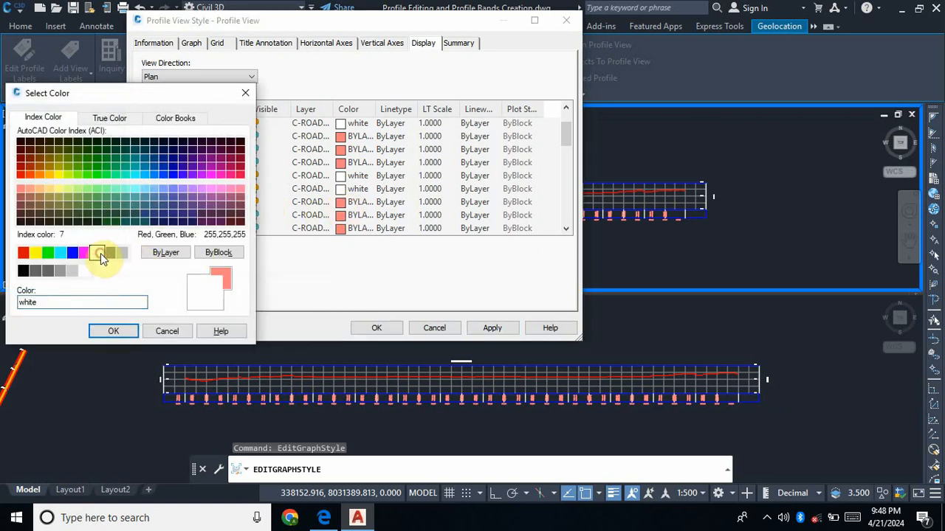
left_click(112, 329)
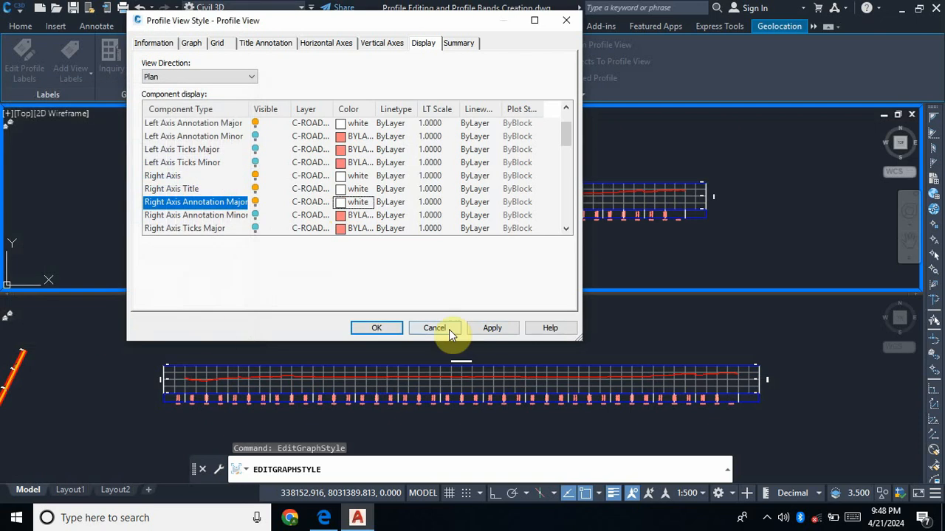
left_click(494, 328)
Set the Top Axis component's display color to white and apply the change
scroll(343, 195, "down", 1)
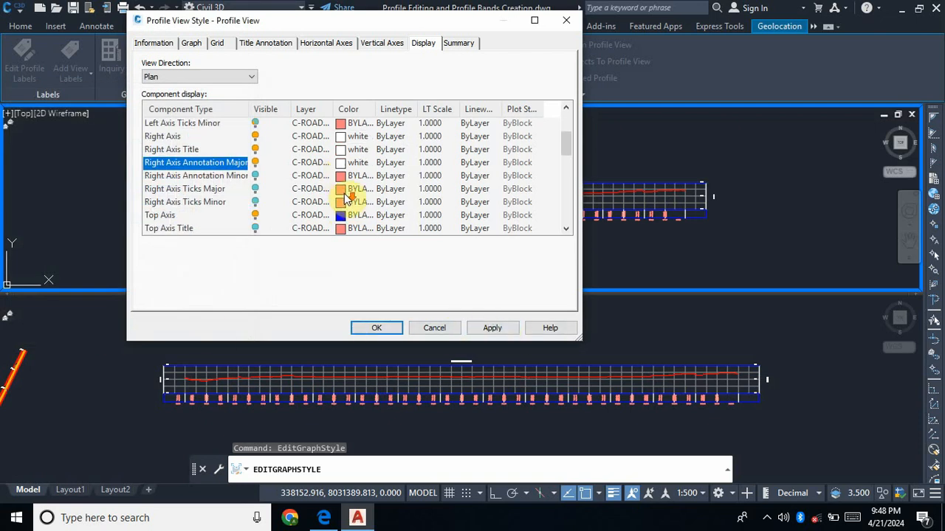
left_click(150, 219)
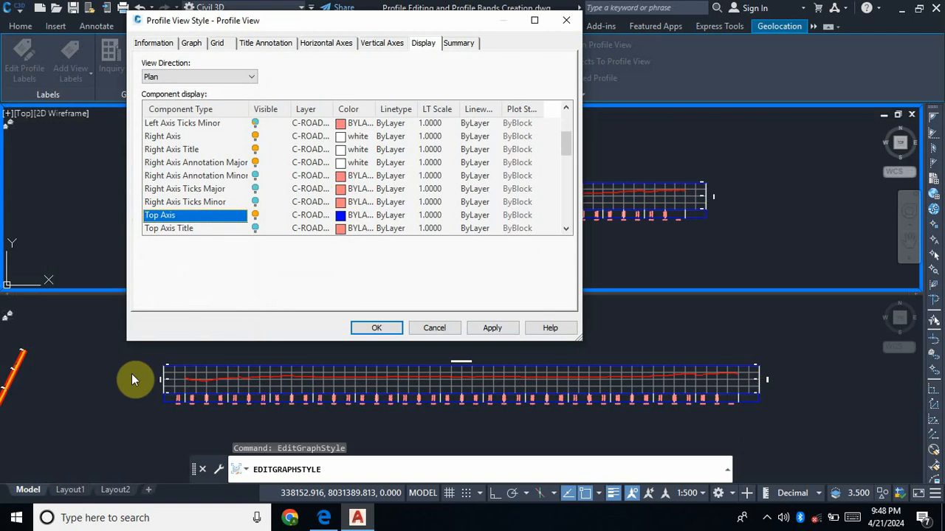
left_click(343, 216)
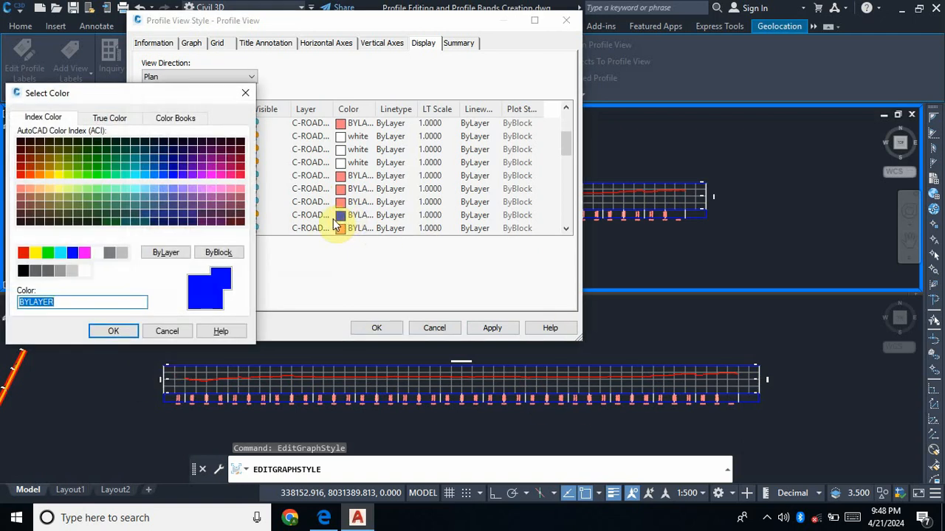
left_click(100, 254)
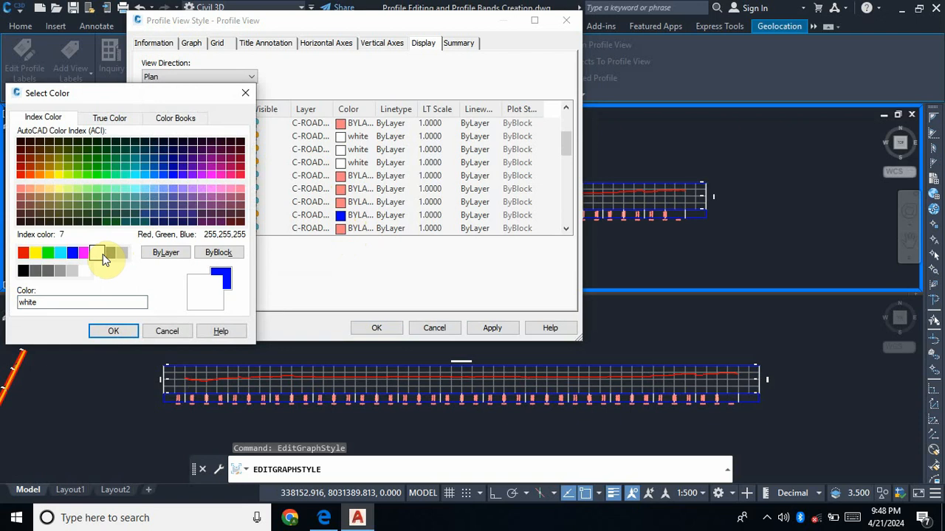
left_click(121, 335)
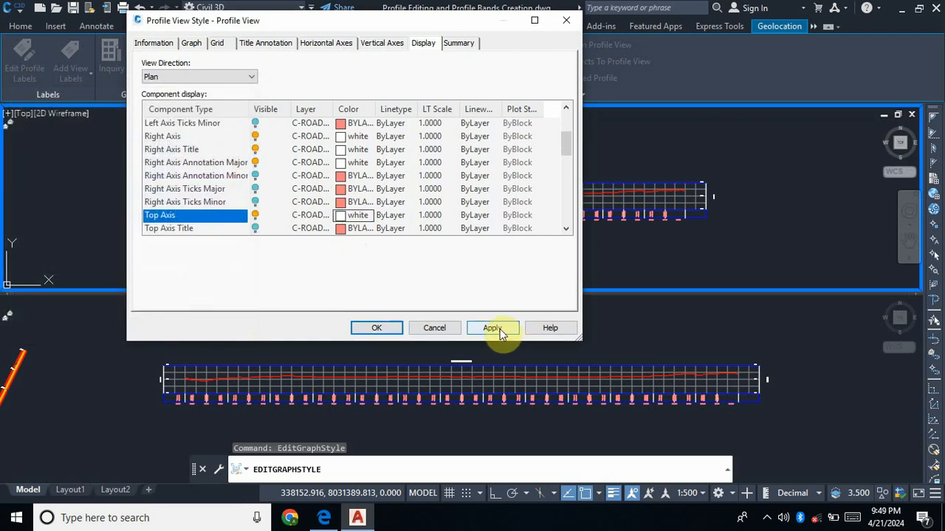
left_click(501, 332)
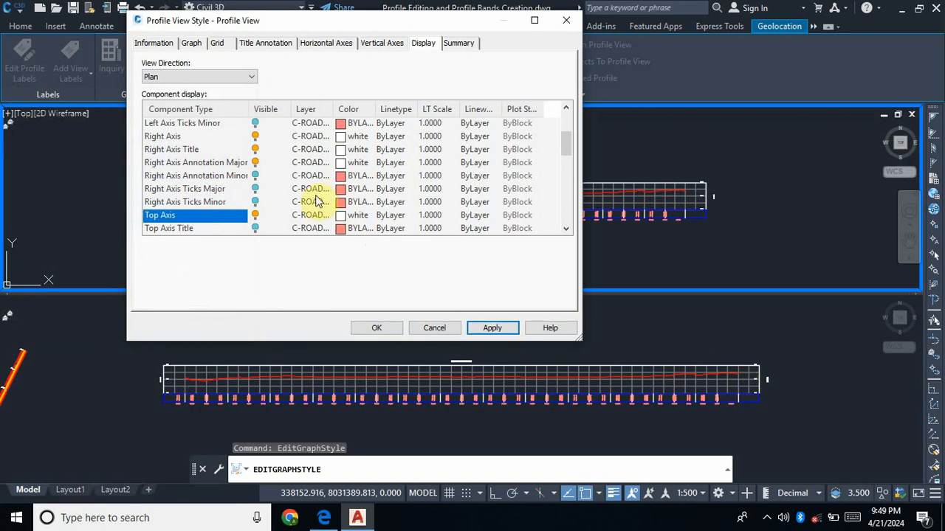
Make the Bottom Axis component visible, set its color to white, and apply the change
scroll(317, 201, "down", 1)
scroll(317, 201, "down", 1)
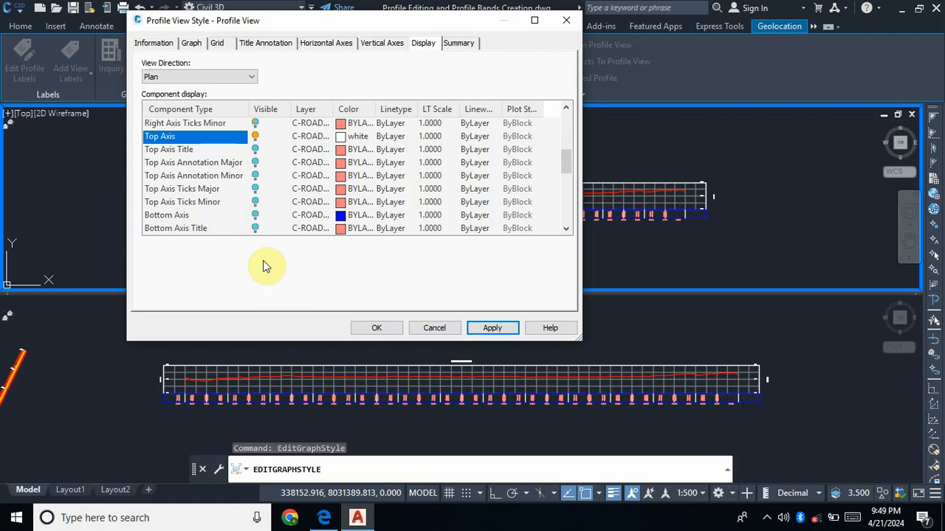
left_click(255, 215)
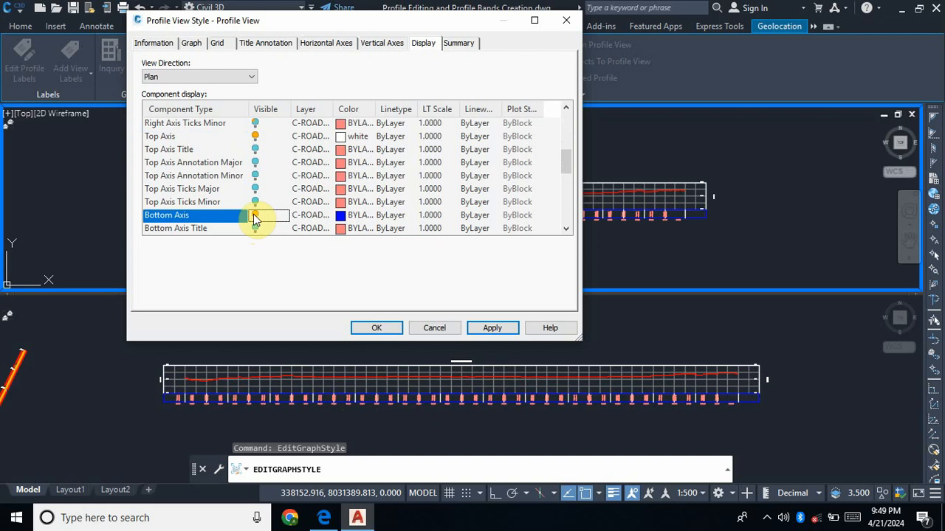
left_click(340, 215)
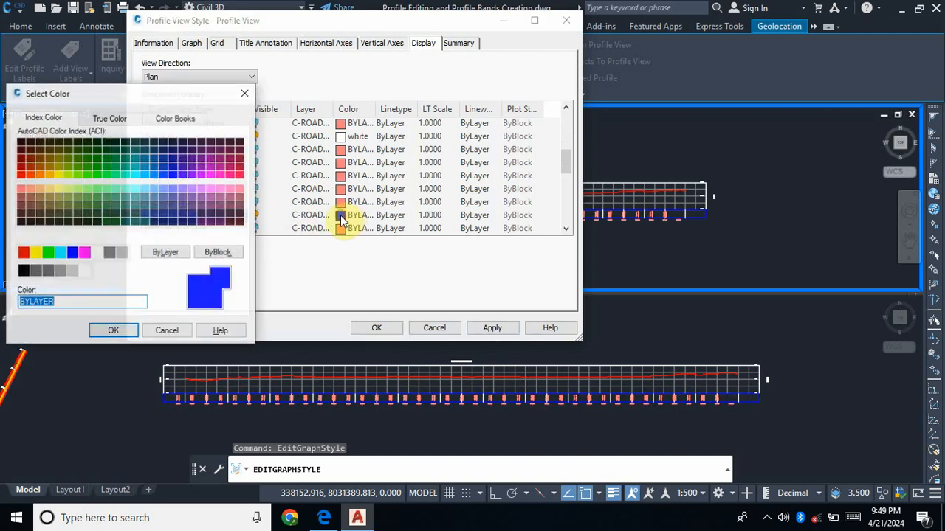
left_click(99, 253)
left_click(105, 329)
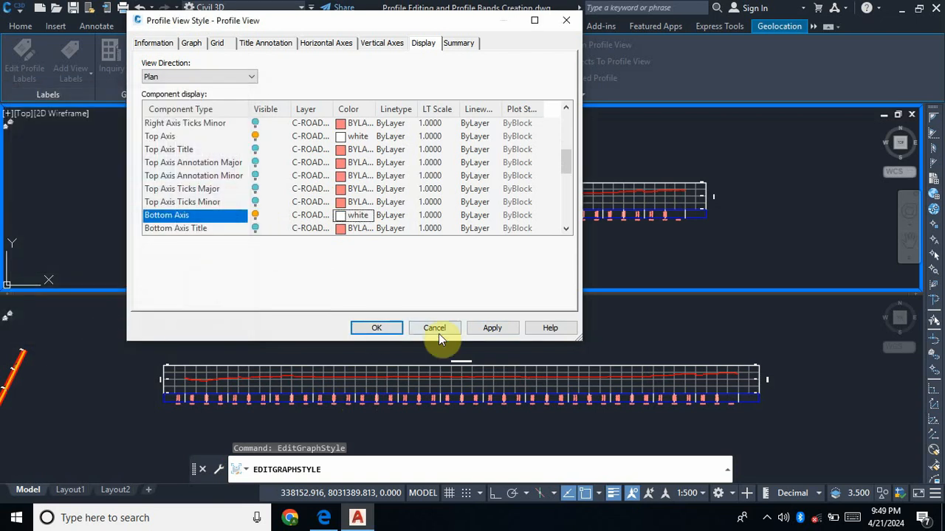
left_click(490, 330)
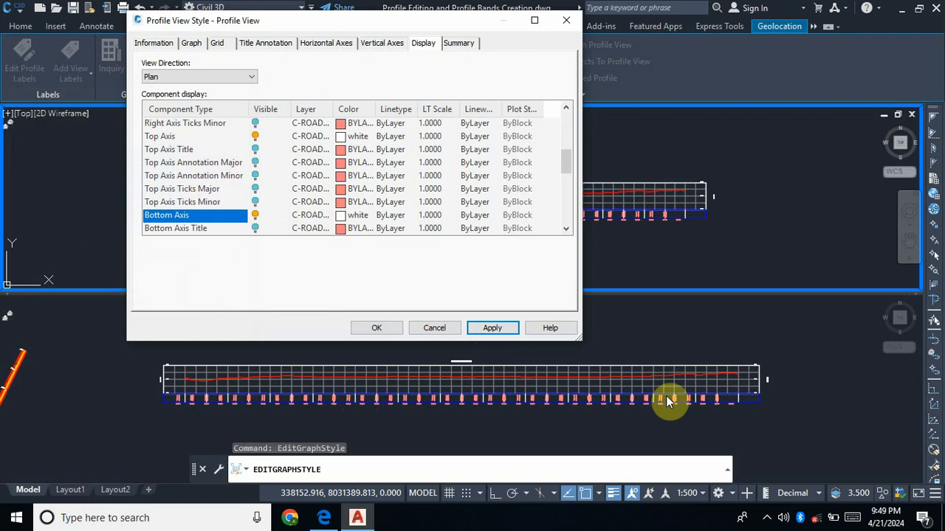
Review the remaining bottom axis, grid and hatch components, and accept the profile view style edits
scroll(307, 228, "down", 5)
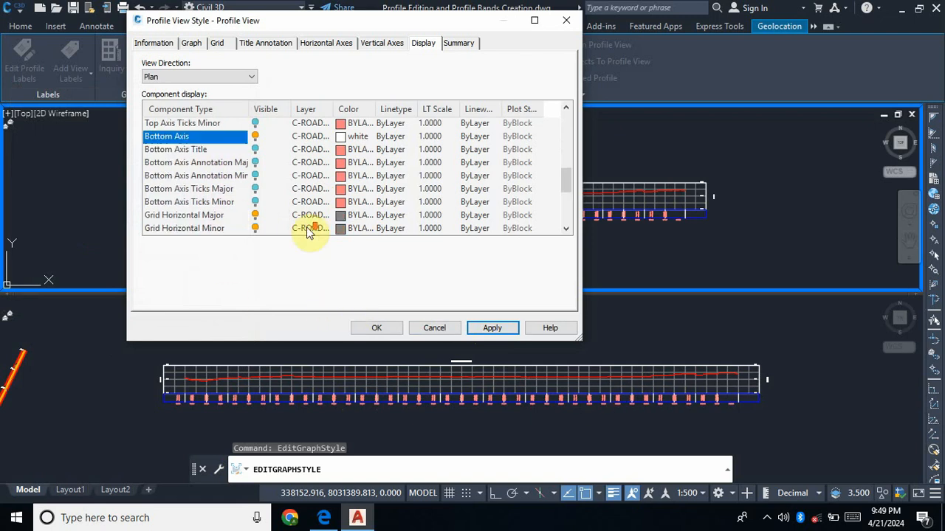
scroll(308, 231, "up", 2)
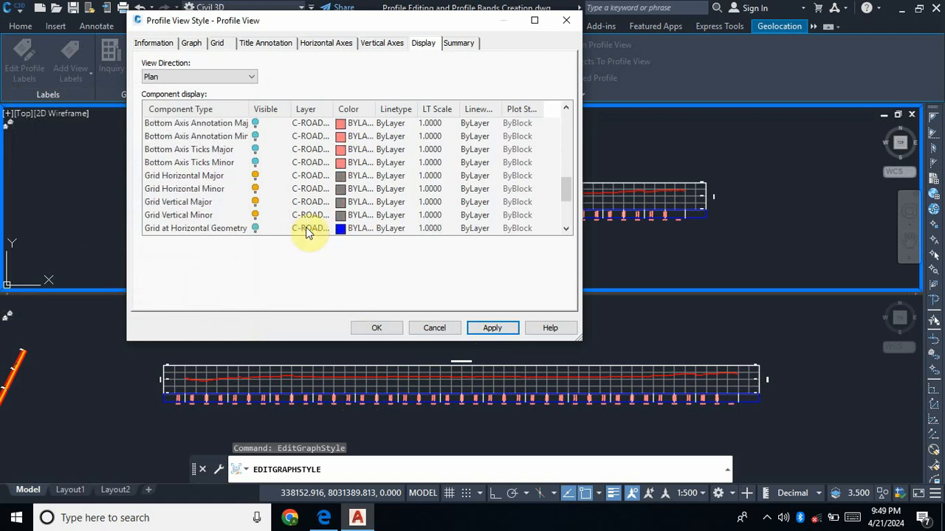
left_click(496, 329)
scroll(299, 205, "down", 1)
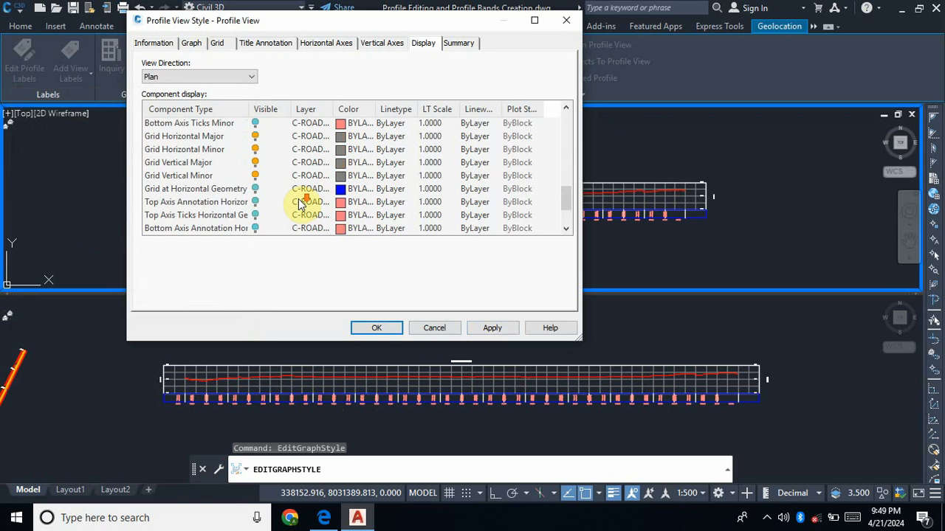
scroll(303, 208, "down", 2)
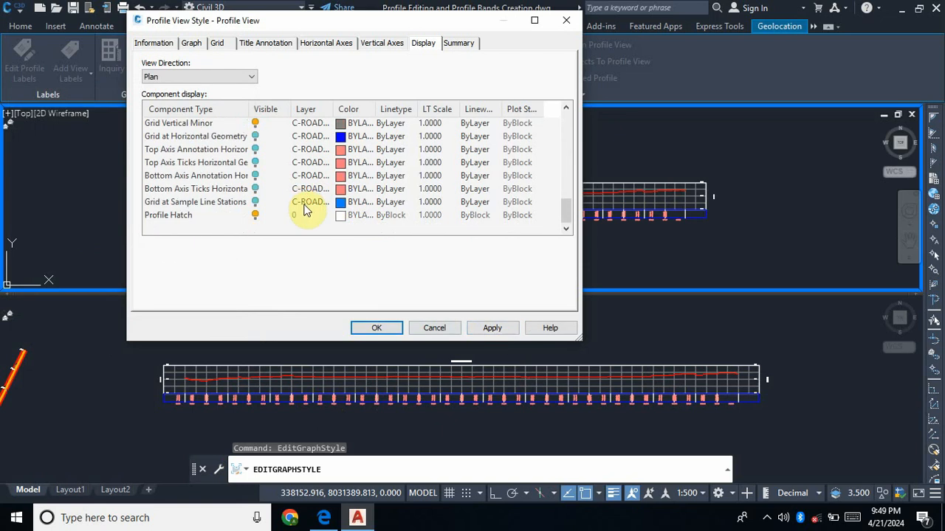
left_click(377, 327)
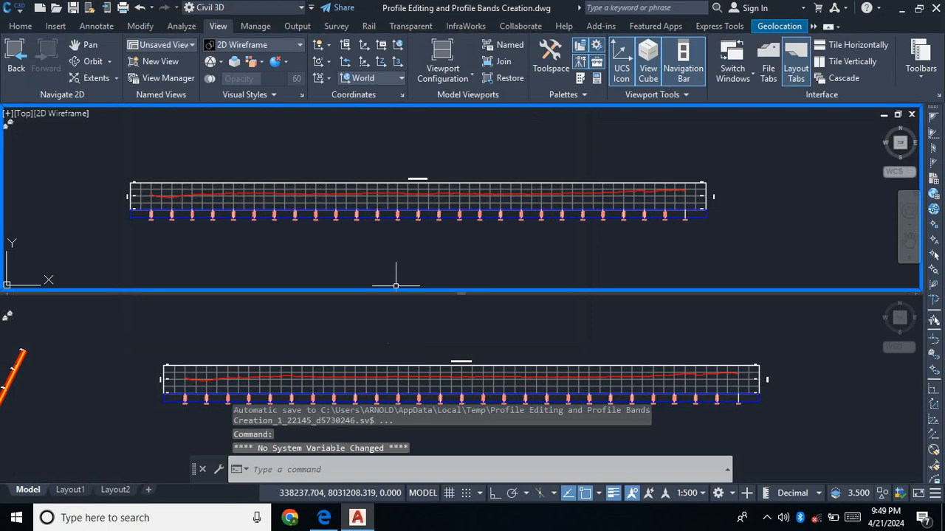
key("Escape")
key("Escape")
key("Escape")
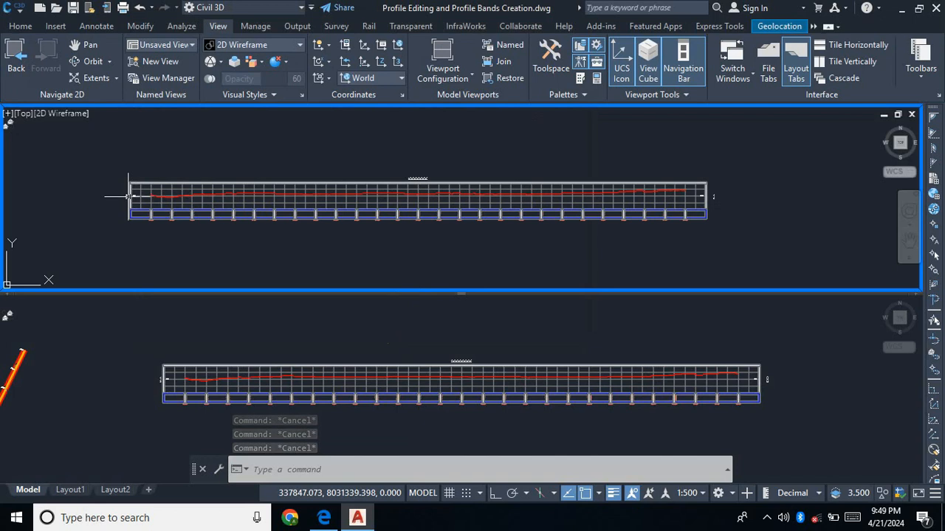
Examine the axis lines, elevation titles and elevation labels at both ends of the profile view
scroll(127, 199, "up", 5)
scroll(131, 198, "up", 6)
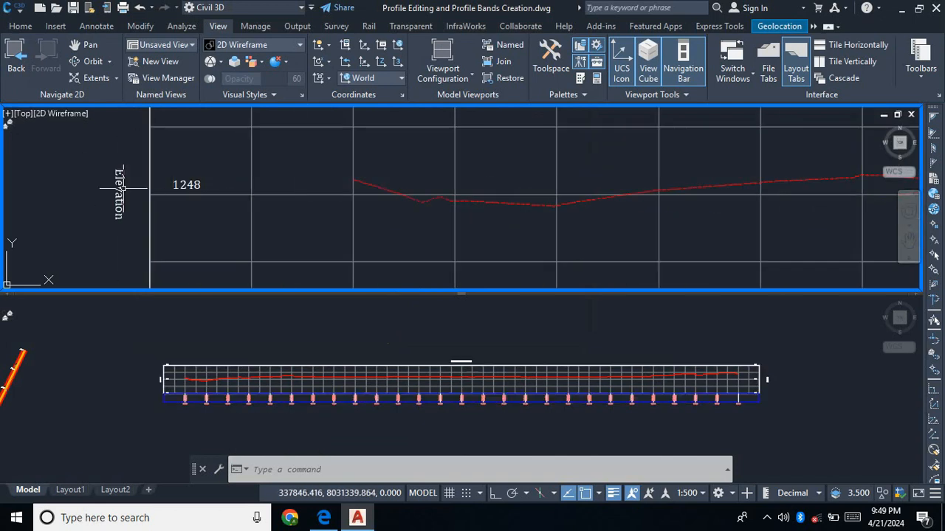
scroll(125, 199, "down", 4)
scroll(120, 197, "up", 3)
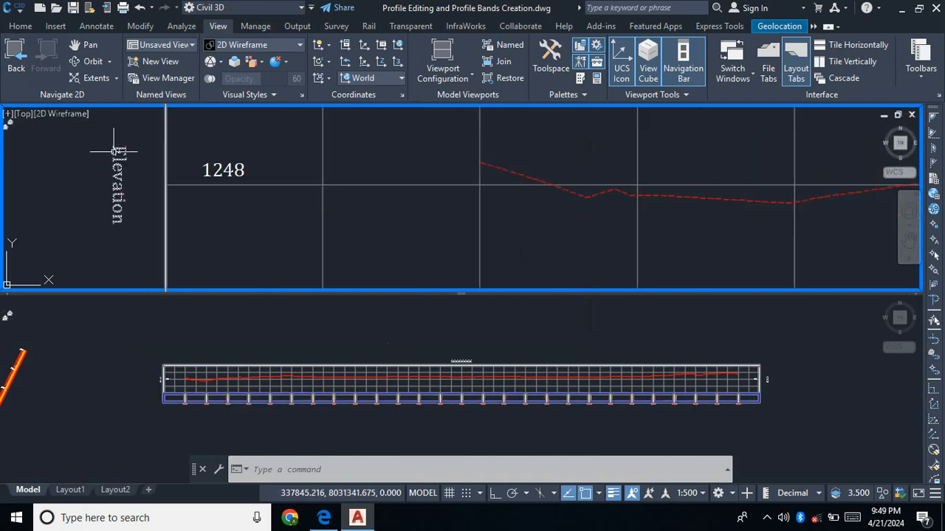
scroll(111, 181, "down", 5)
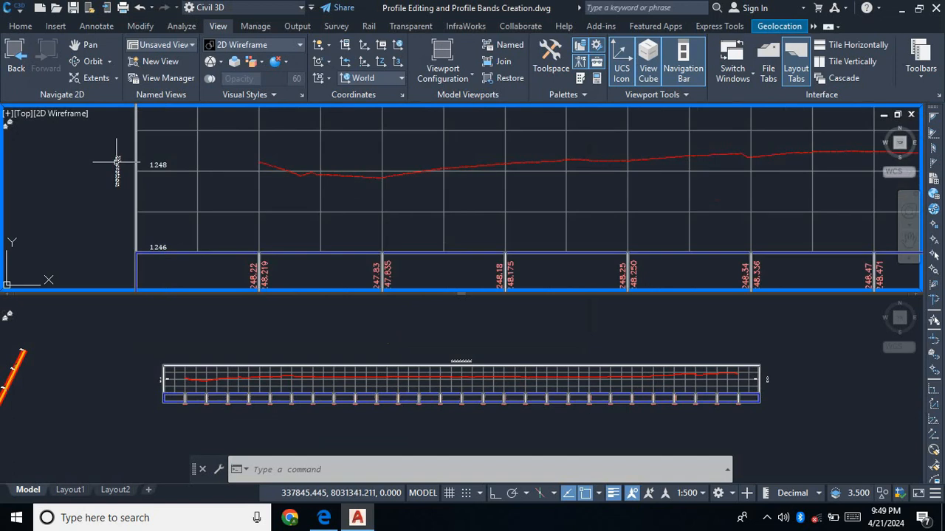
scroll(118, 170, "down", 1)
scroll(133, 158, "up", 4)
scroll(143, 200, "down", 4)
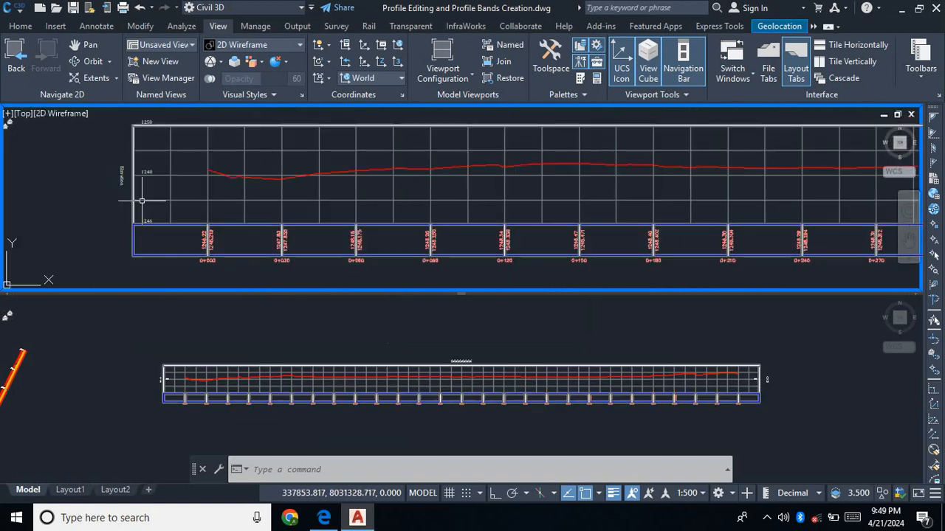
scroll(144, 216, "up", 4)
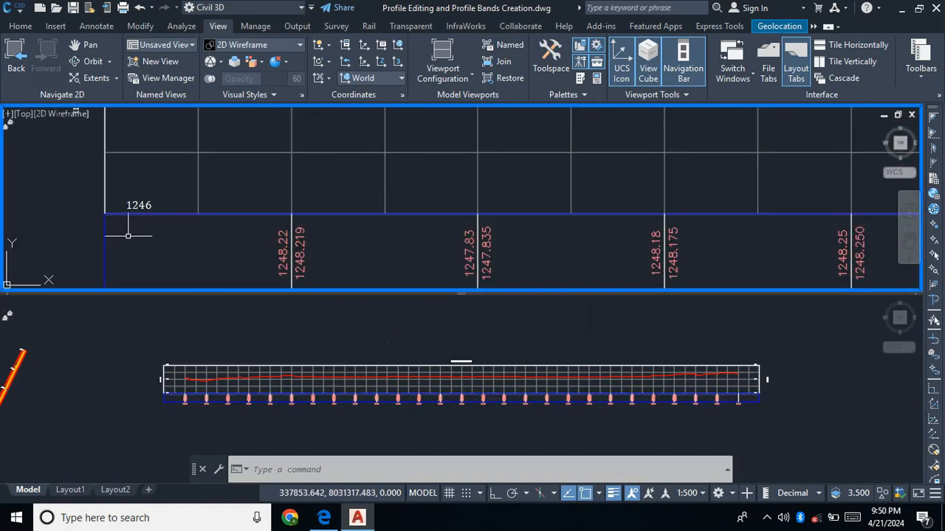
scroll(134, 239, "down", 5)
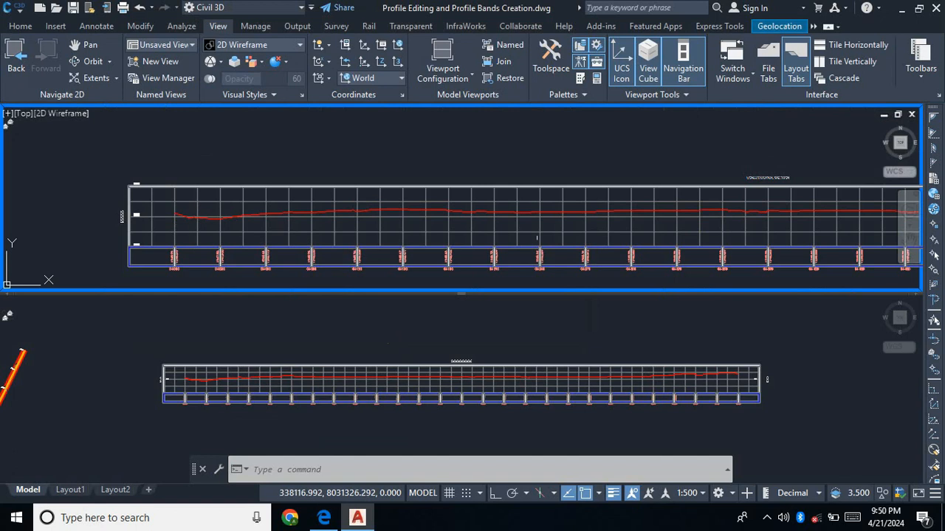
scroll(432, 215, "down", 3)
scroll(534, 206, "up", 5)
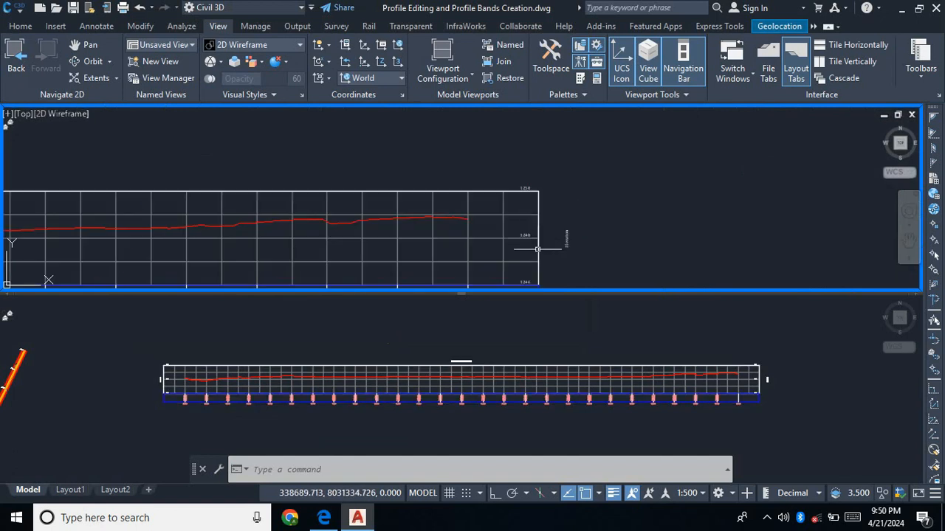
scroll(561, 203, "up", 3)
scroll(553, 204, "down", 4)
scroll(569, 198, "up", 2)
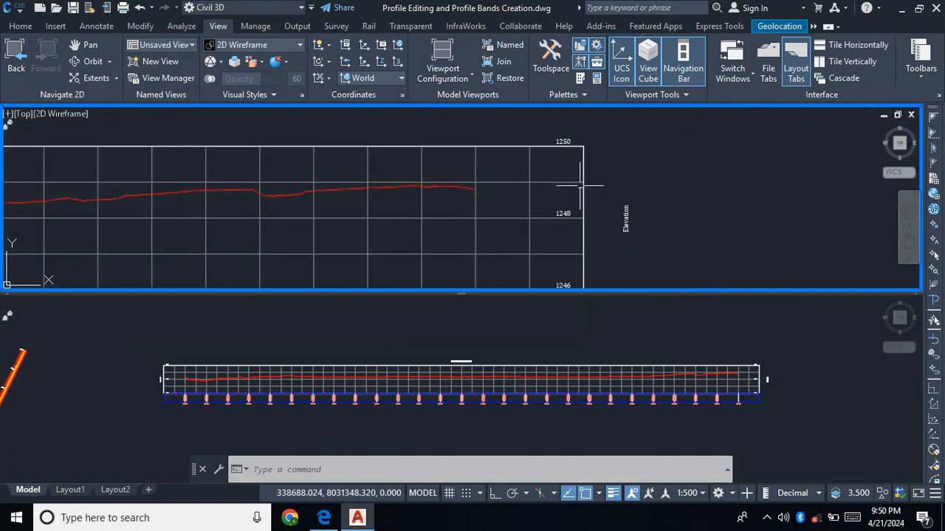
Examine the right elevation title, the LONGITUDINAL SECTION graph title and the left elevation title along the profile view
scroll(580, 186, "up", 2)
scroll(568, 211, "down", 3)
scroll(559, 215, "up", 1)
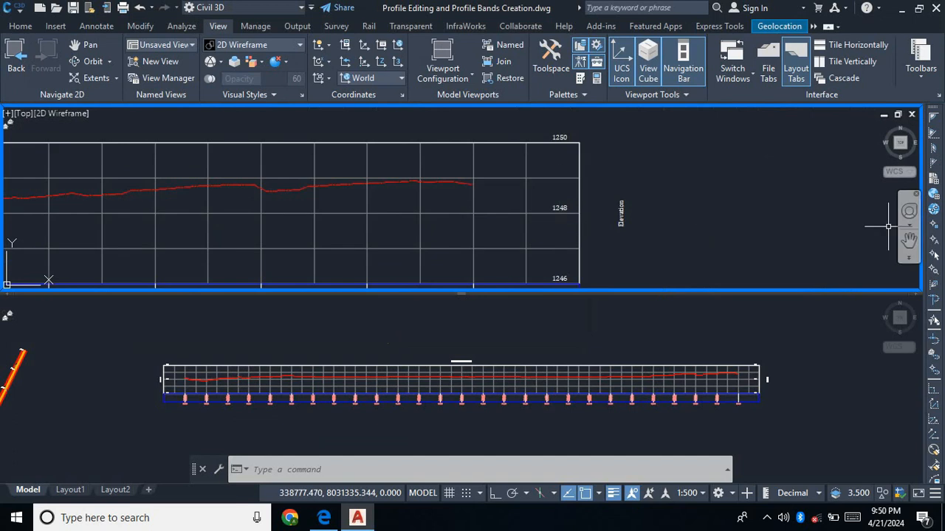
left_click(909, 239)
left_click_drag(561, 193, 604, 203)
scroll(611, 165, "up", 2)
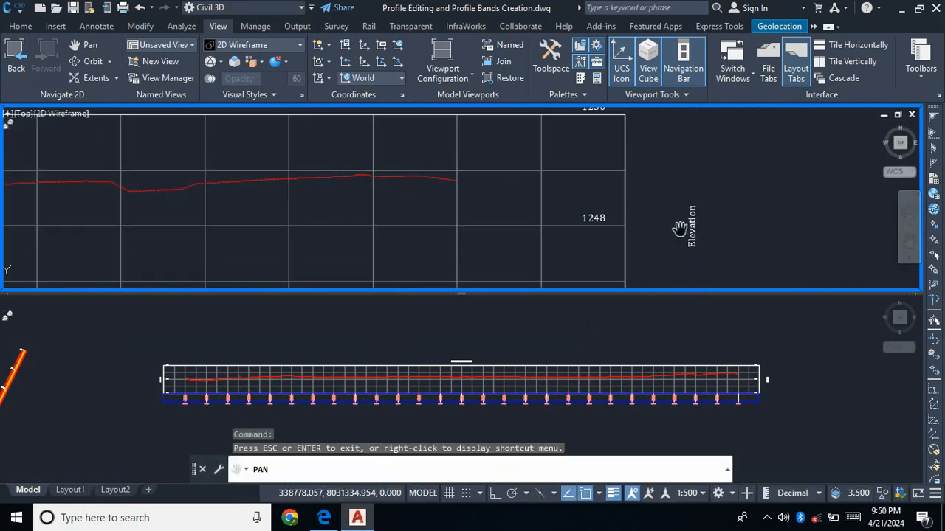
mouse_move(580, 239)
left_mouse_down()
mouse_move(627, 202)
mouse_move(539, 211)
mouse_move(532, 240)
mouse_move(507, 238)
left_mouse_up()
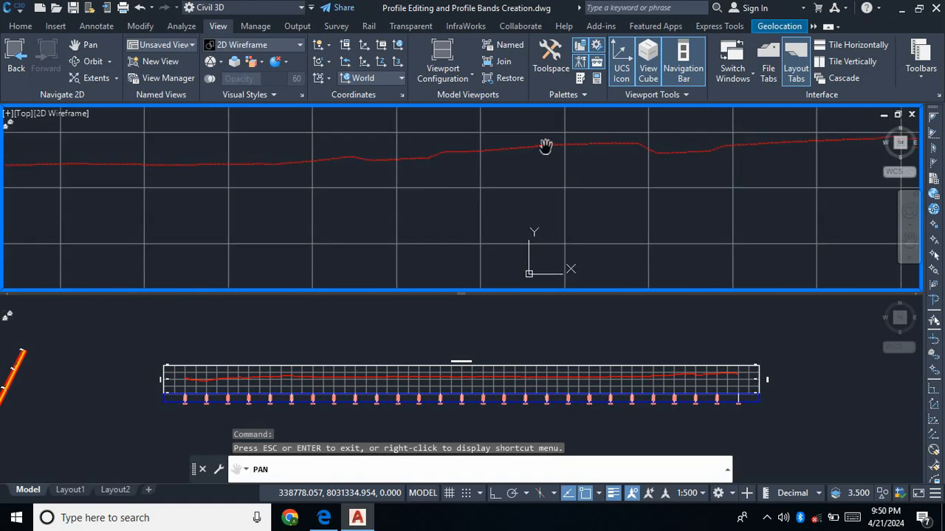
left_click_drag(328, 170, 584, 164)
mouse_move(250, 171)
left_mouse_down()
mouse_move(422, 220)
mouse_move(616, 241)
left_mouse_up()
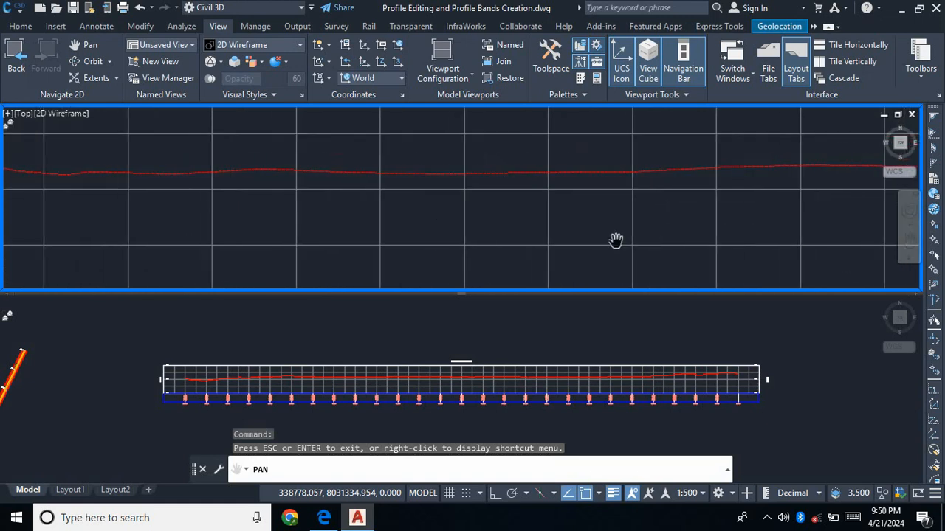
mouse_move(244, 196)
left_mouse_down()
mouse_move(329, 287)
mouse_move(421, 271)
left_mouse_up()
mouse_move(246, 213)
left_mouse_down()
mouse_move(354, 229)
mouse_move(506, 219)
left_mouse_up()
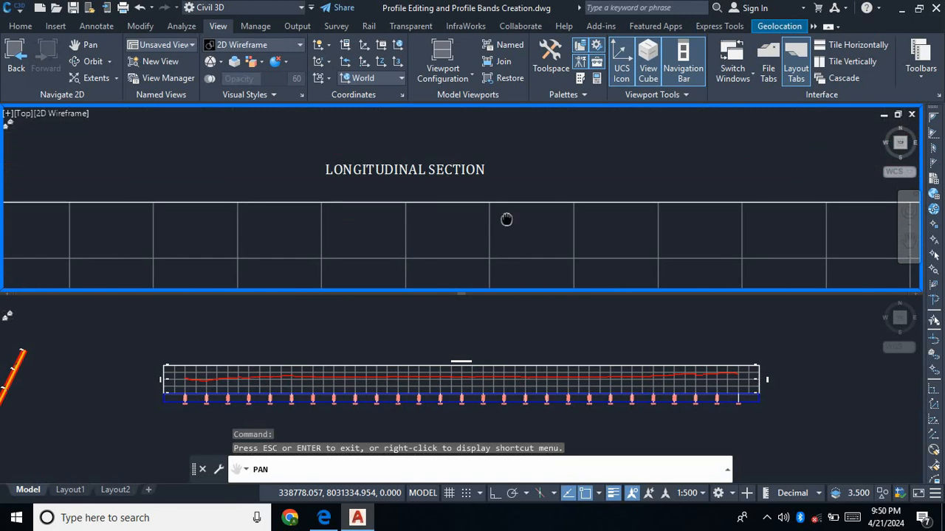
scroll(448, 143, "down", 4)
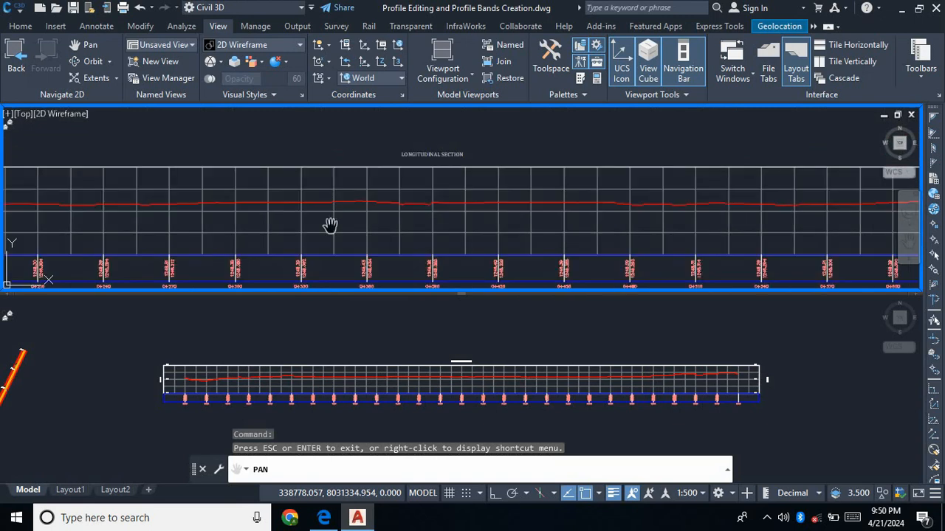
left_click_drag(489, 167, 431, 204)
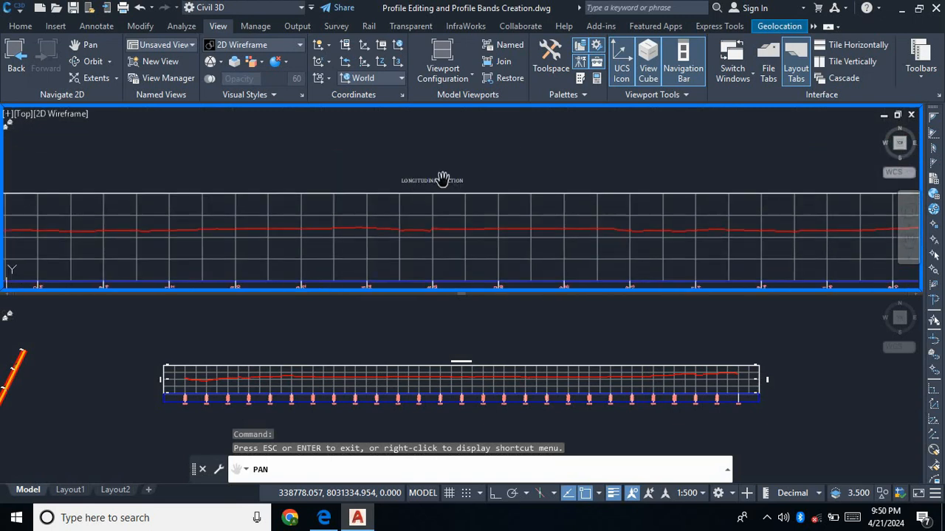
left_click_drag(281, 252, 452, 192)
mouse_move(309, 240)
left_mouse_down()
mouse_move(295, 248)
mouse_move(354, 235)
left_mouse_up()
left_click_drag(169, 260, 358, 244)
scroll(212, 147, "up", 2)
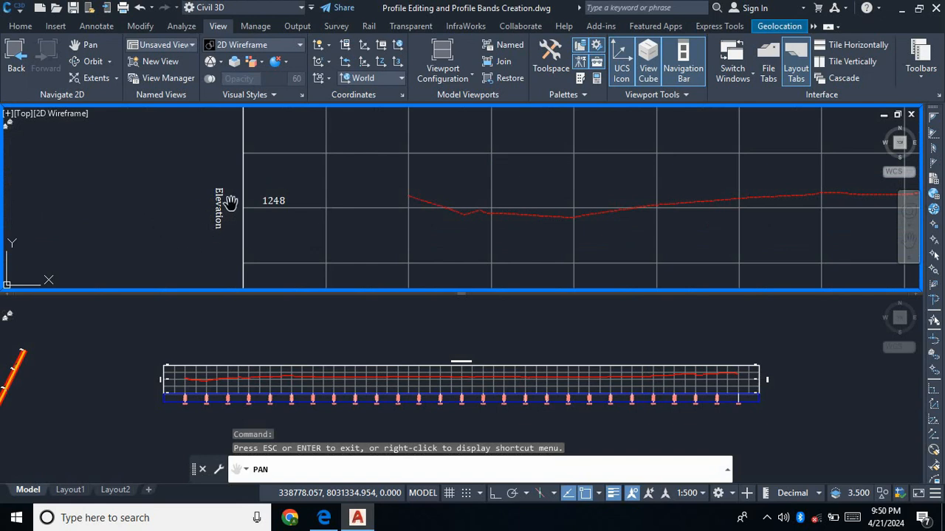
Examine the station and elevation labels in the data band beneath the profile view, starting from station 0+000
scroll(243, 200, "down", 3)
scroll(234, 192, "up", 1)
scroll(388, 268, "up", 1)
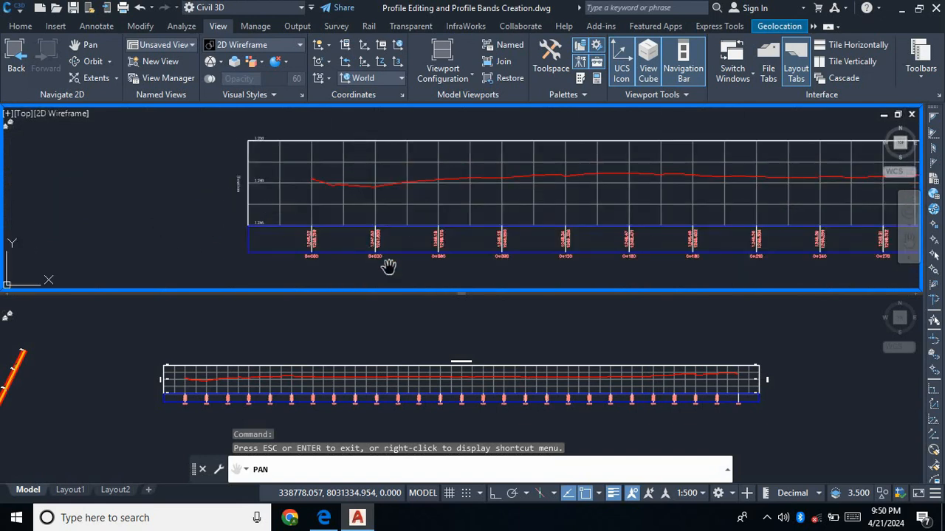
scroll(325, 226, "up", 2)
scroll(298, 236, "up", 2)
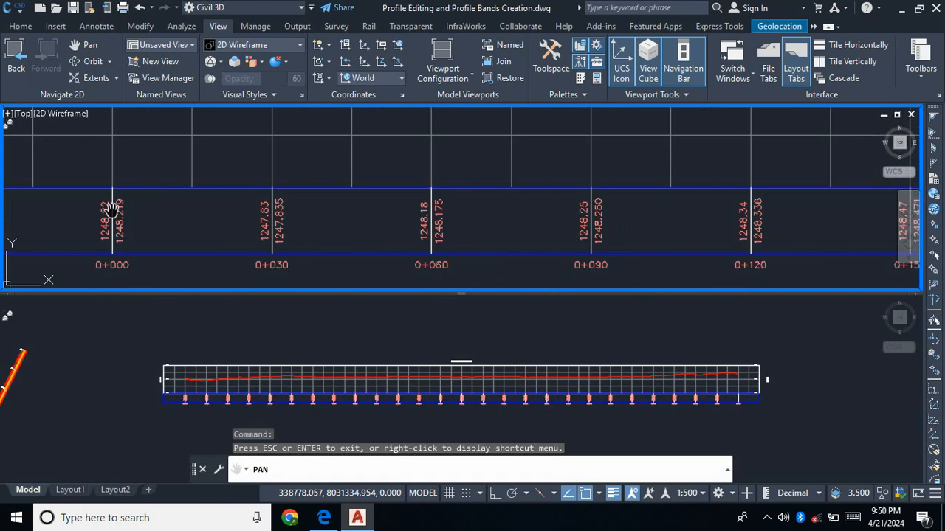
left_click_drag(228, 249, 493, 249)
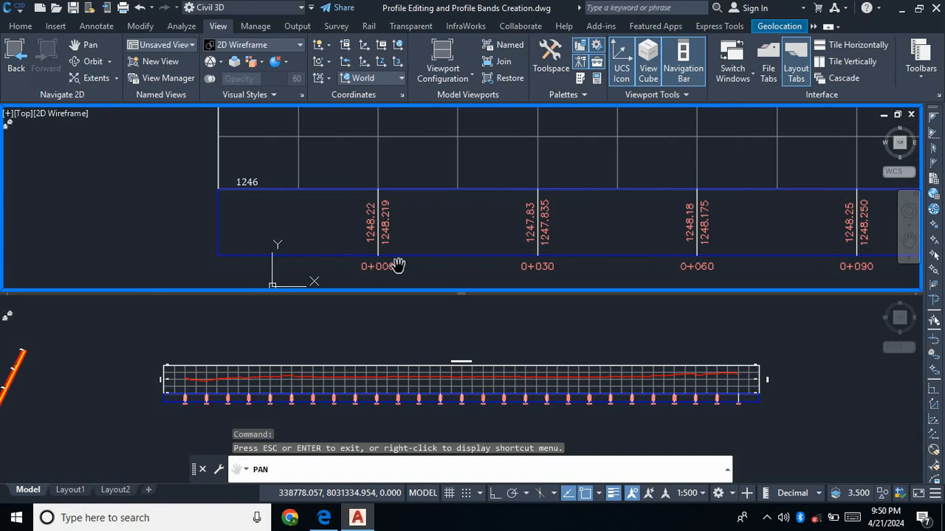
scroll(479, 261, "down", 4)
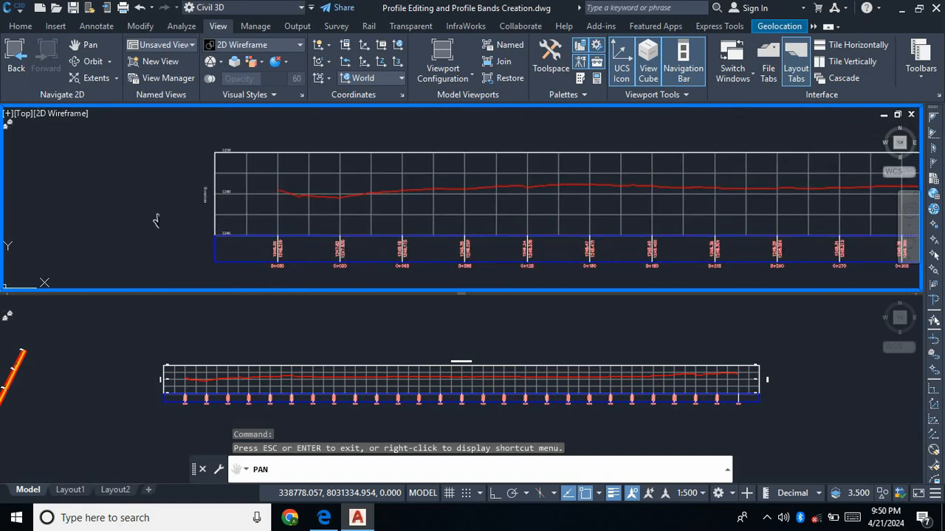
scroll(225, 233, "up", 2)
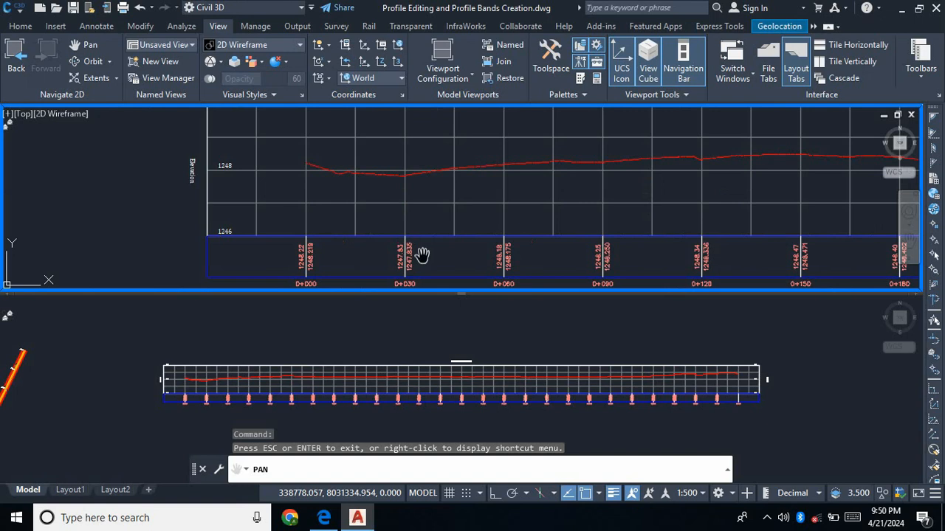
left_click_drag(422, 255, 473, 204)
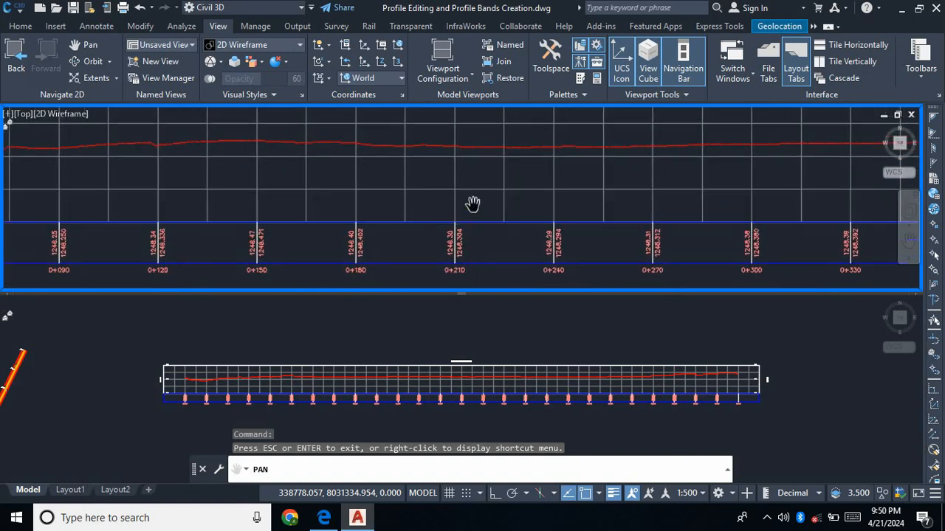
scroll(516, 209, "down", 3)
left_click_drag(559, 214, 575, 235)
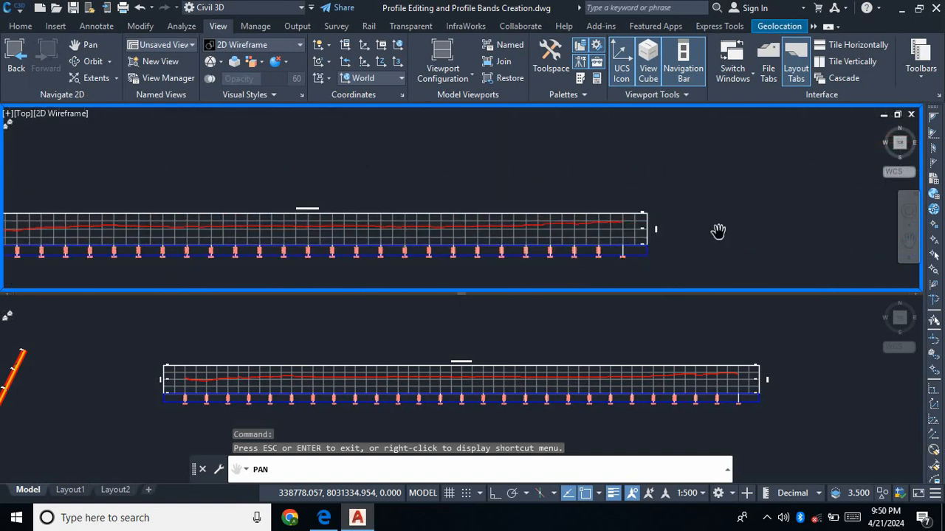
Set the right axis title's X offset to 10 mm in the profile view style, then apply and accept the change
scroll(659, 235, "up", 4)
key("Escape")
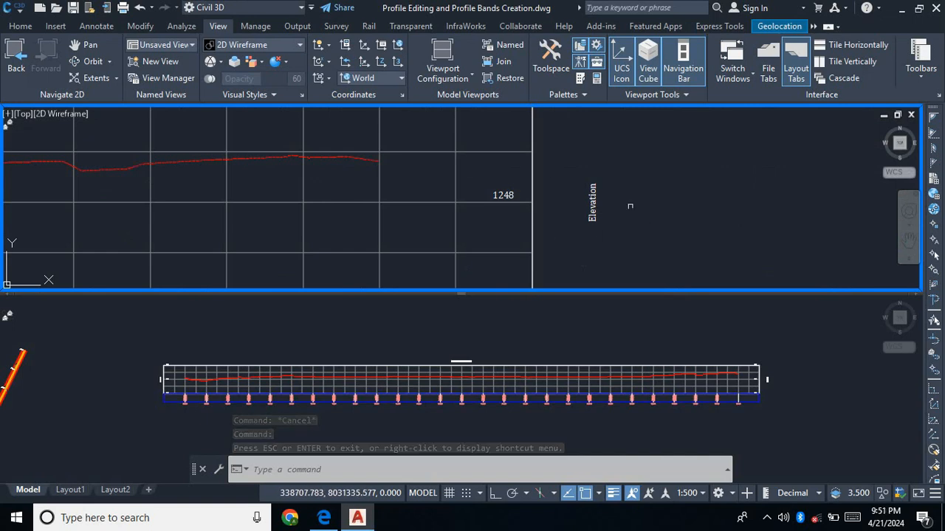
scroll(616, 205, "down", 2)
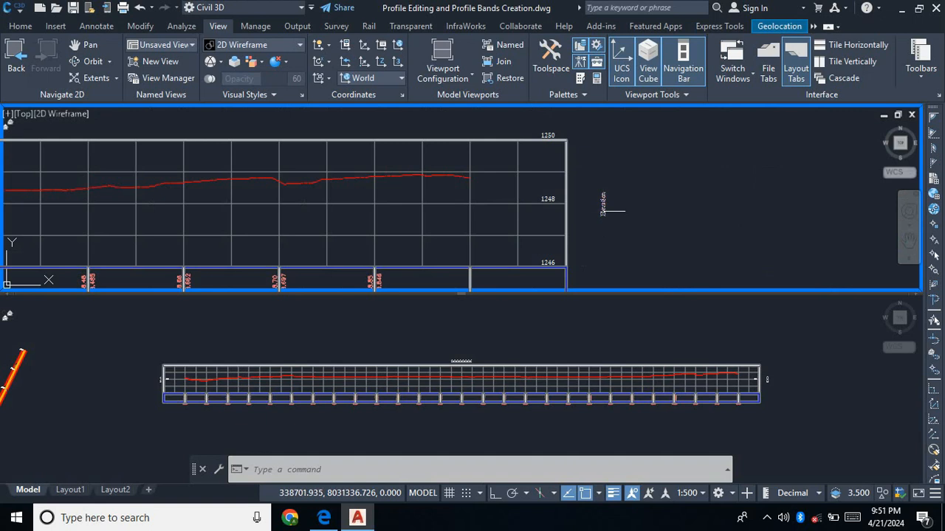
left_click(545, 200)
right_click(484, 182)
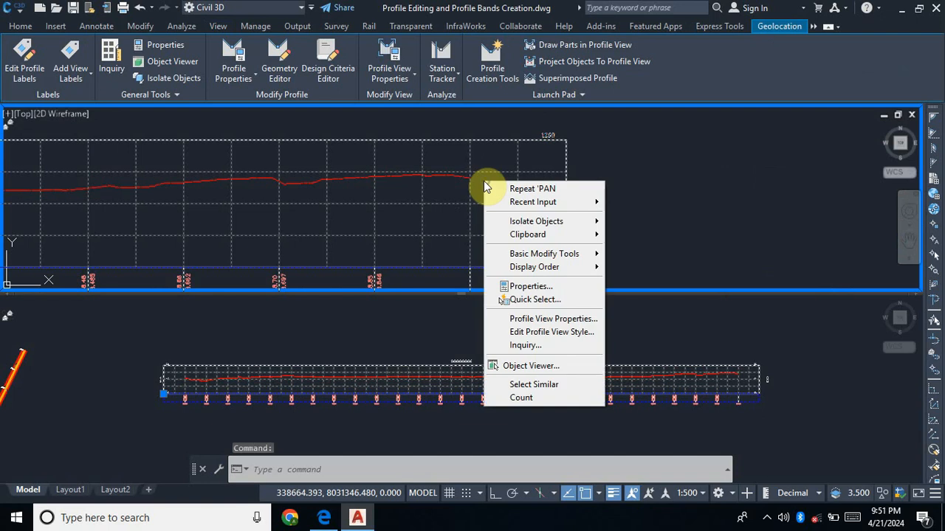
left_click(542, 336)
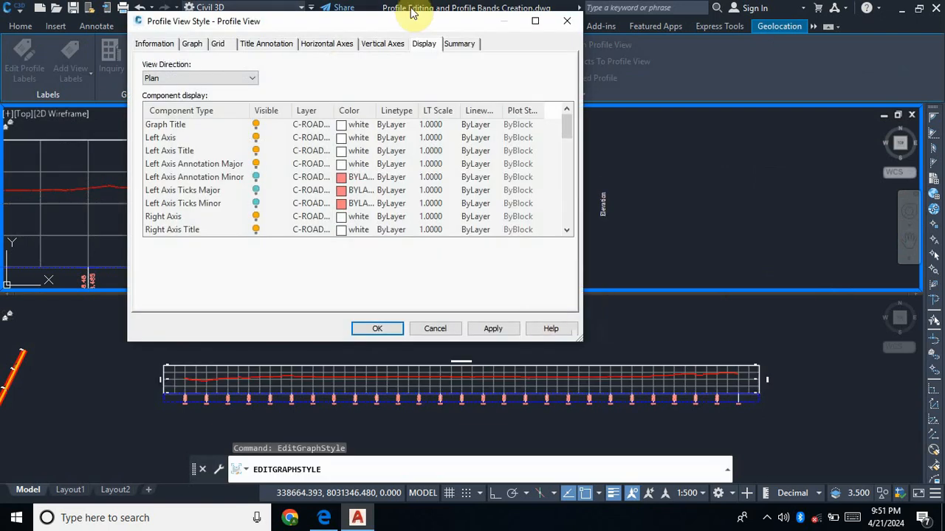
left_click_drag(410, 10, 308, 13)
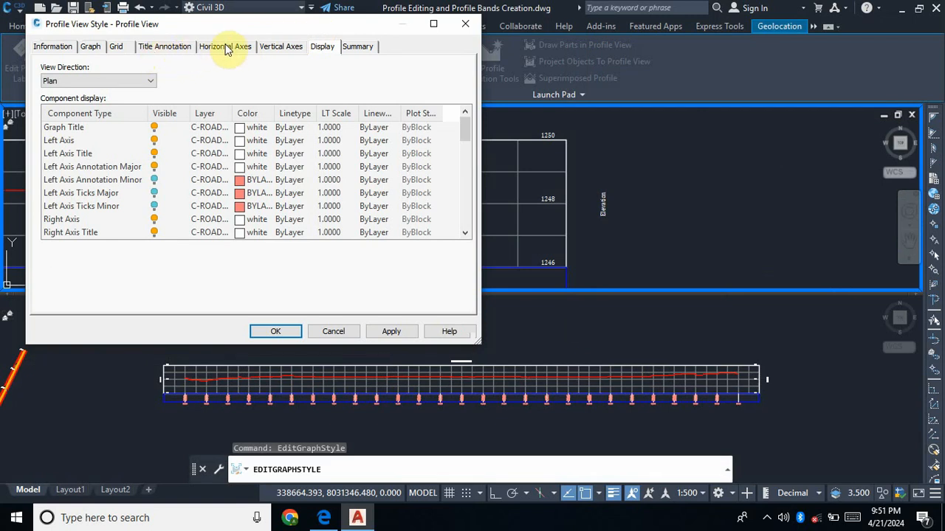
left_click(171, 47)
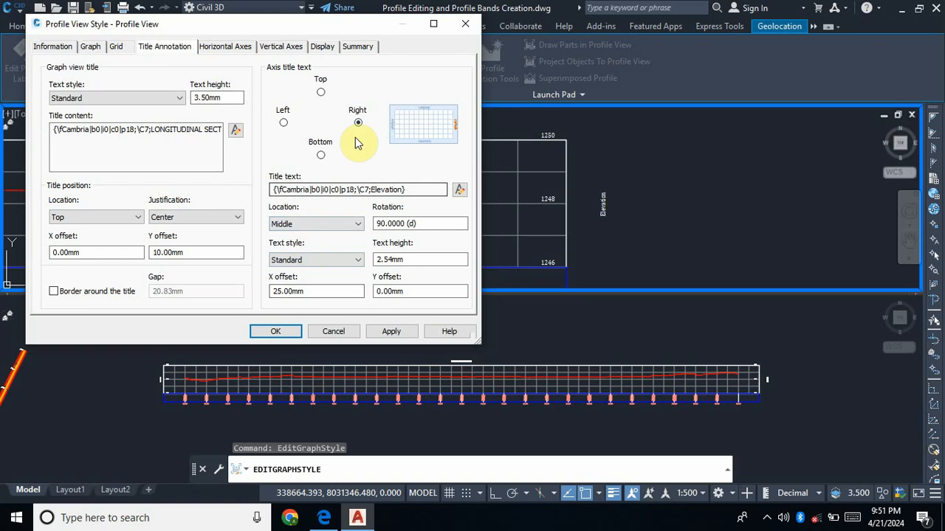
left_click(279, 294)
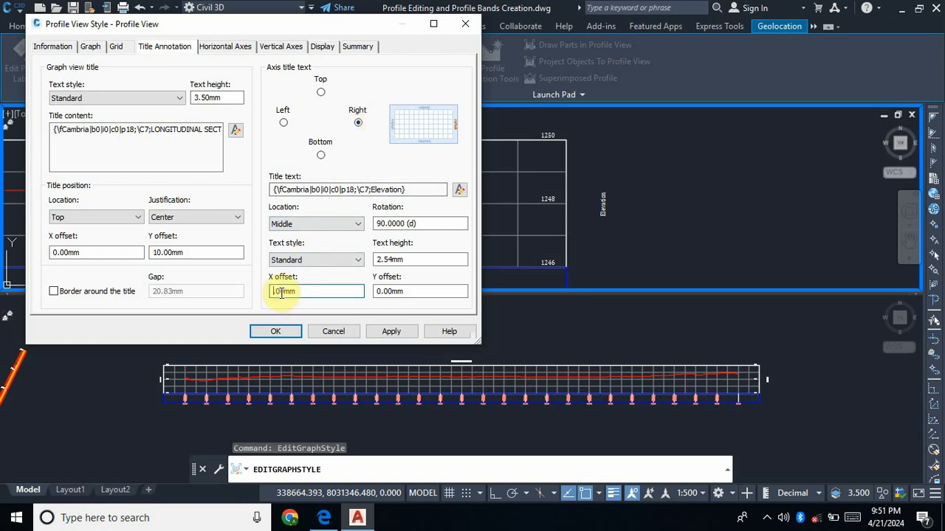
type("1")
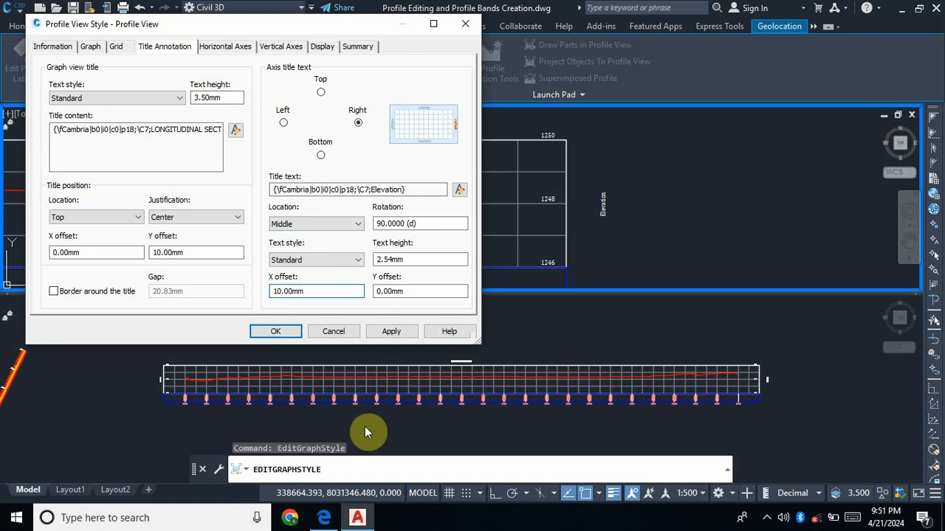
left_click(393, 332)
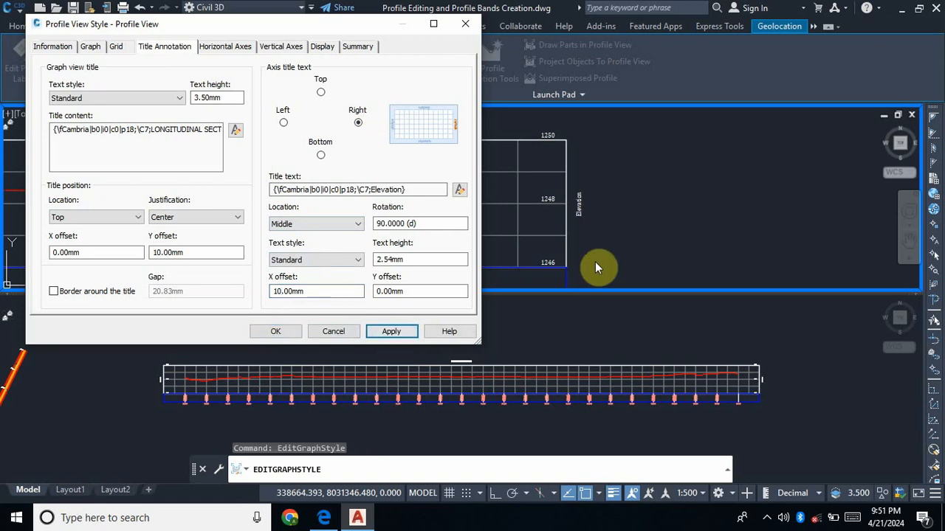
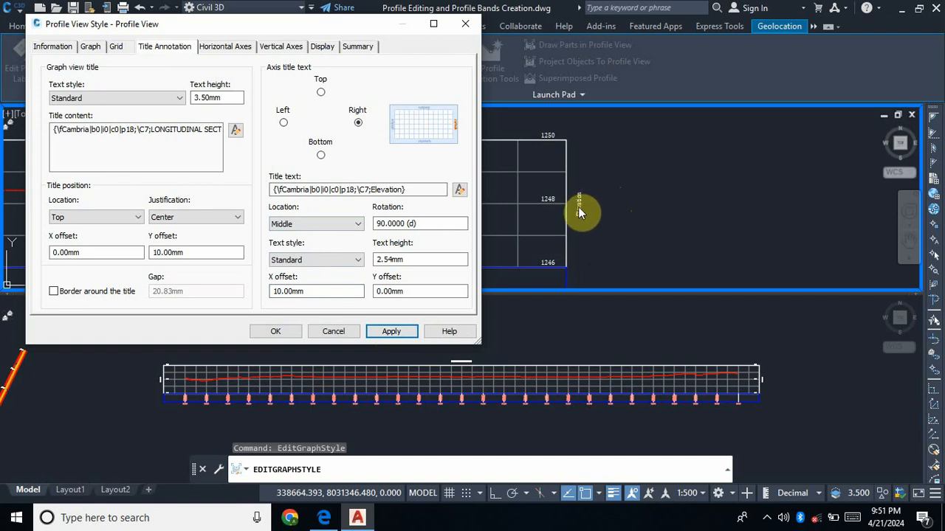
left_click(276, 332)
Examine the overall profile view, including the right axis title's placement, the graph title, the left end and the band labels
scroll(655, 217, "down", 3)
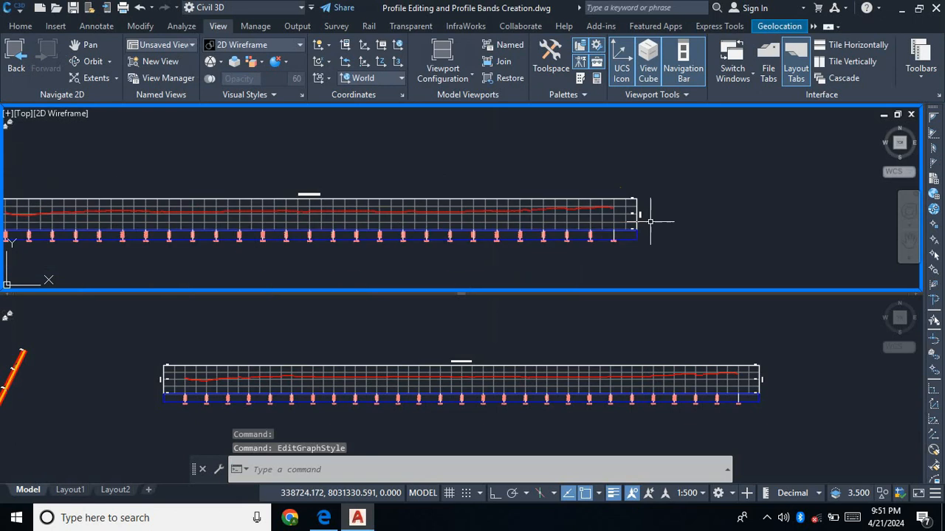
scroll(319, 230, "up", 2)
scroll(628, 204, "down", 3)
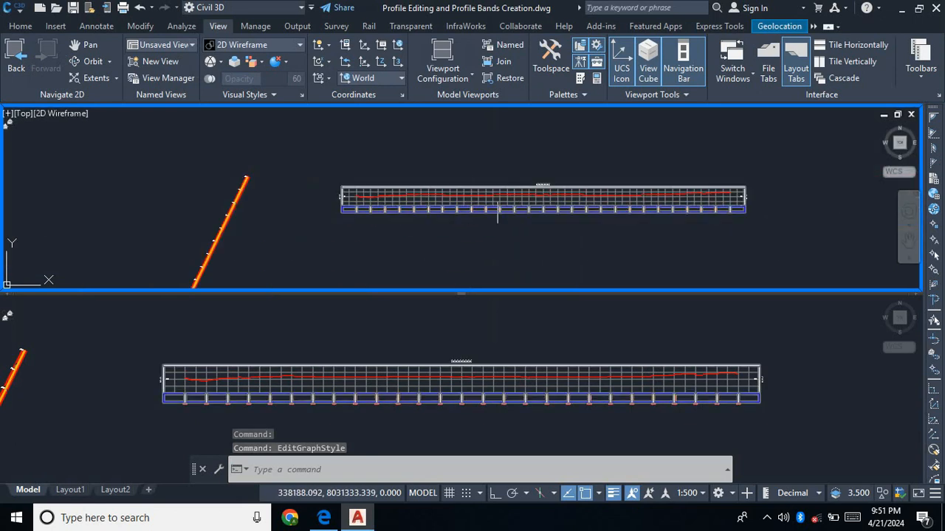
scroll(442, 198, "up", 3)
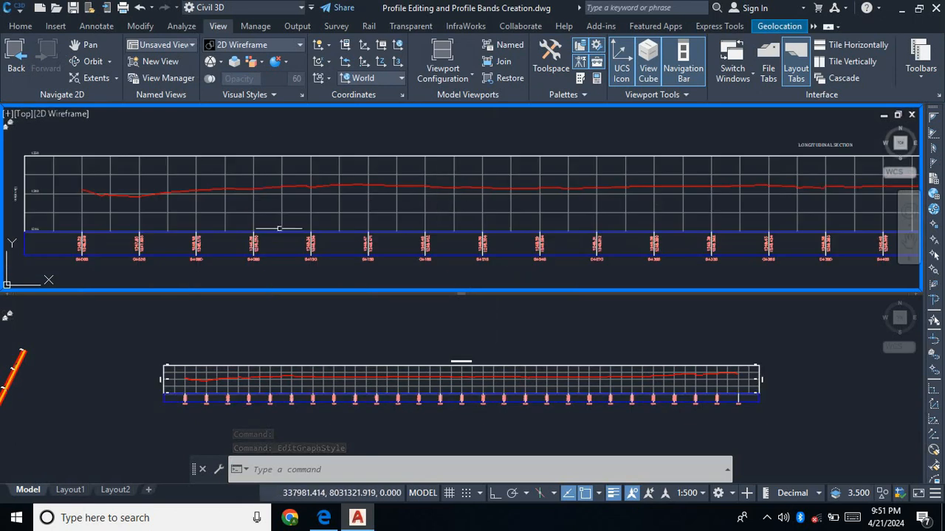
scroll(361, 221, "down", 2)
scroll(624, 164, "up", 2)
scroll(574, 164, "down", 3)
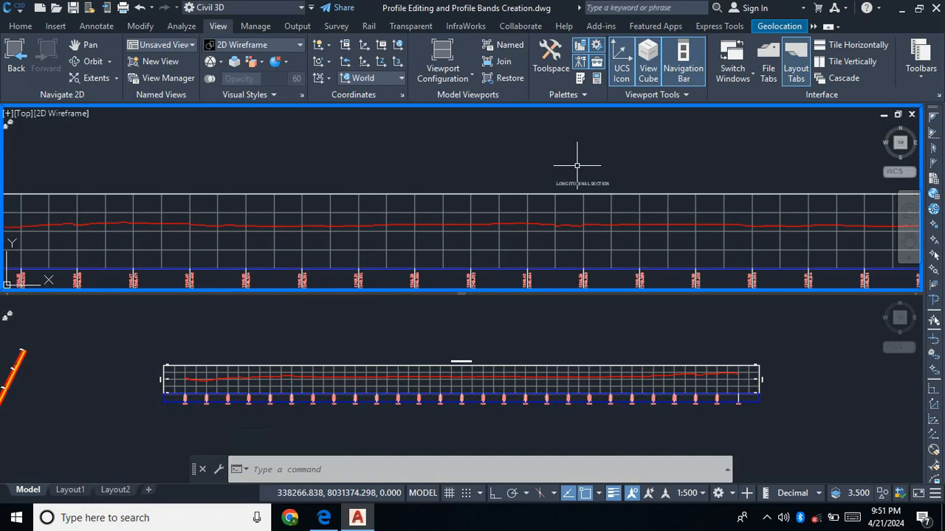
scroll(313, 200, "up", 2)
scroll(332, 204, "down", 2)
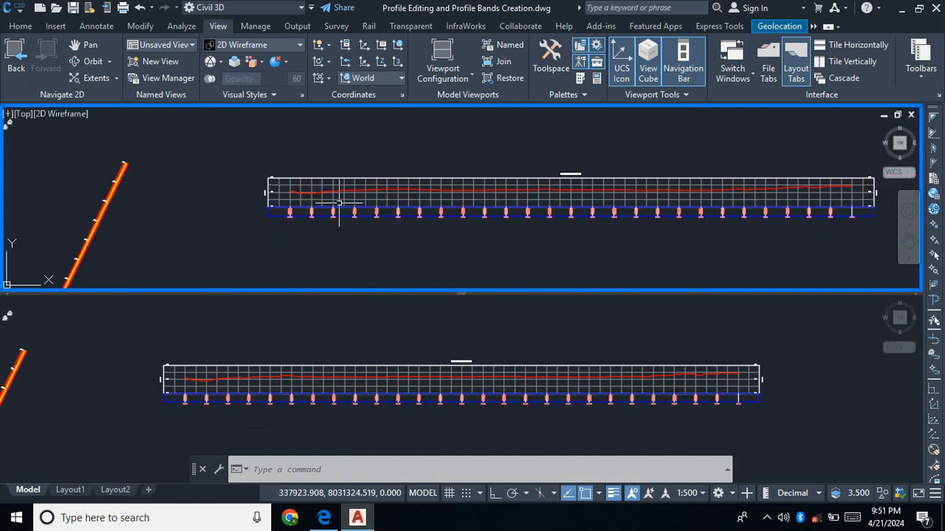
scroll(324, 193, "up", 3)
scroll(509, 243, "down", 2)
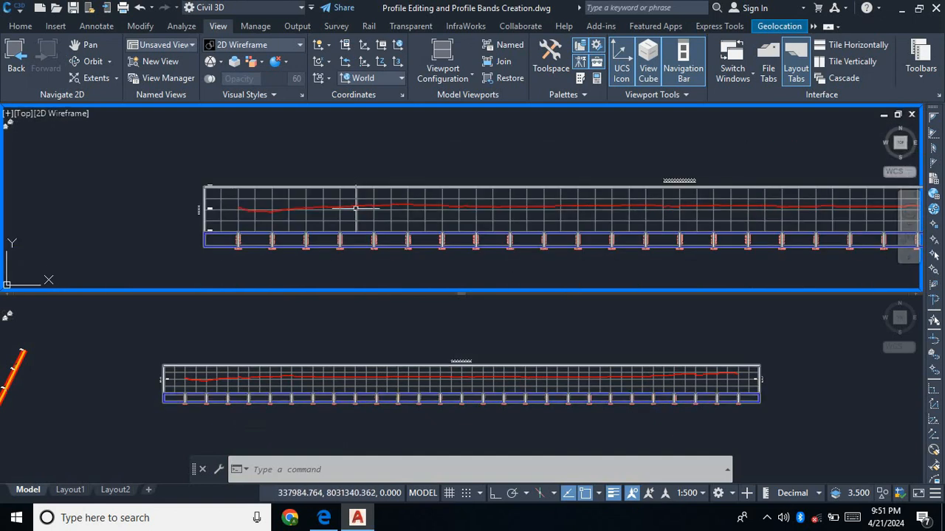
Inspect the dashed red existing ground profile line at close range inside the profile view grid
scroll(356, 196, "up", 3)
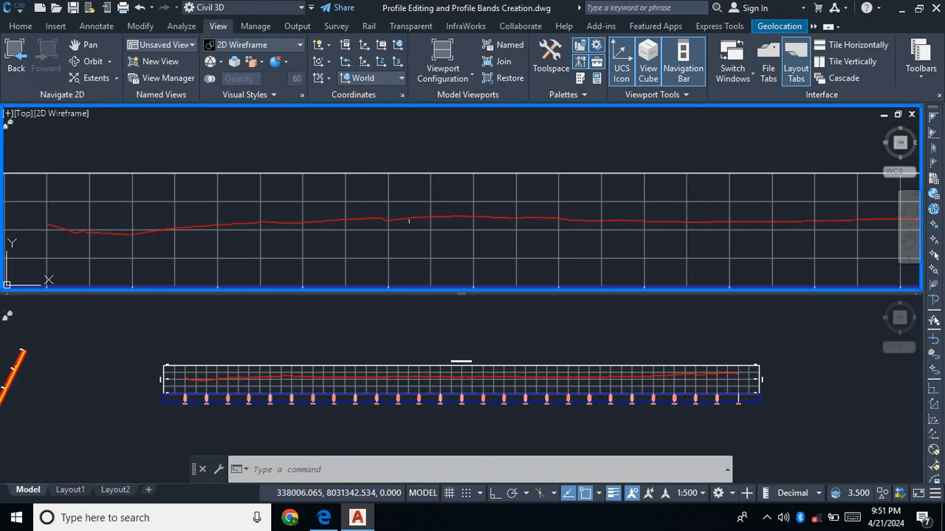
scroll(402, 221, "up", 2)
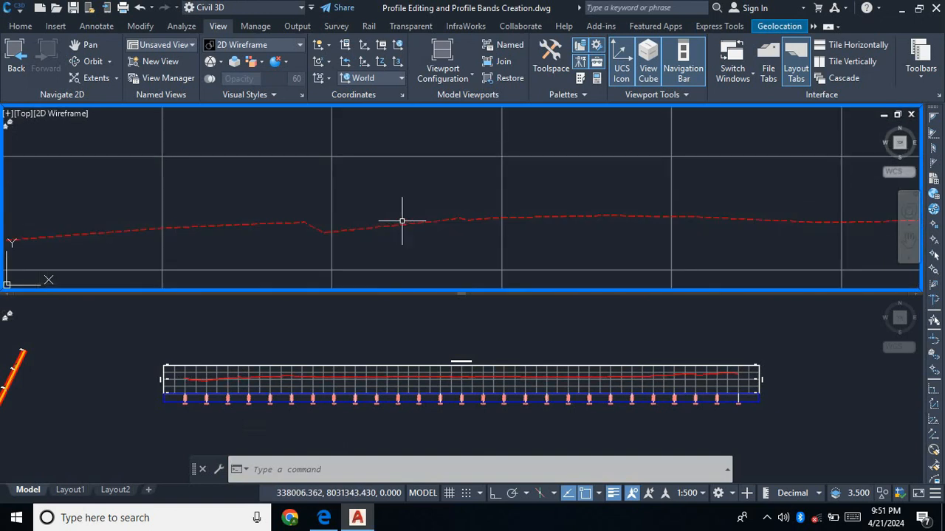
scroll(437, 227, "down", 2)
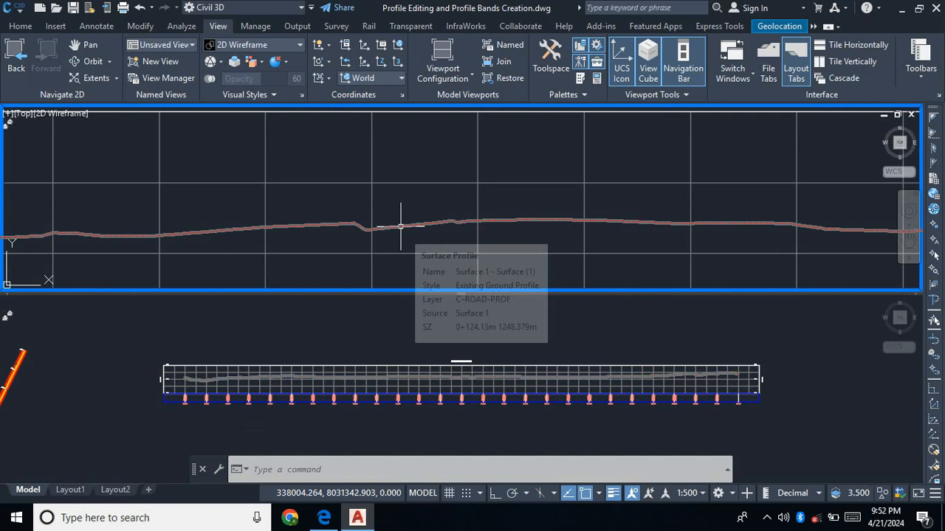
scroll(406, 236, "up", 2)
scroll(406, 226, "up", 2)
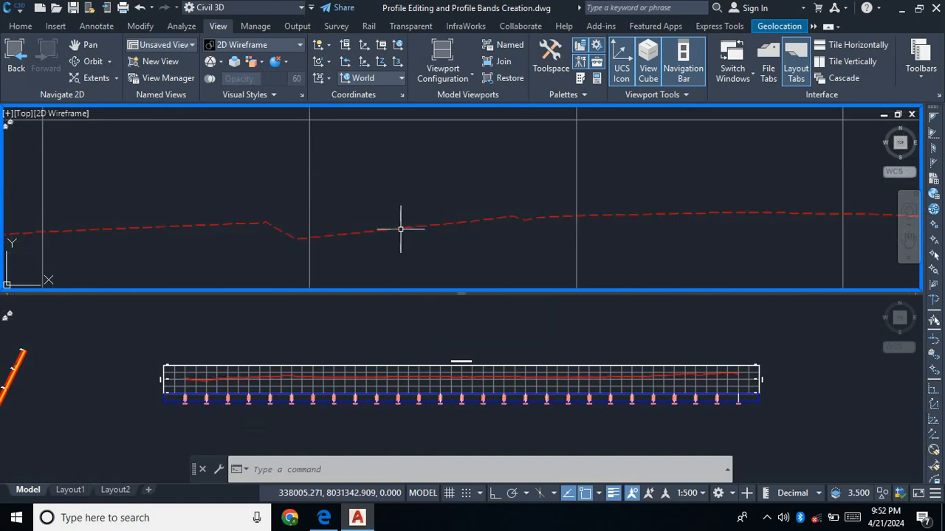
Open the existing ground profile's style for editing and set the Line component's display color to 40
left_click(402, 228)
scroll(449, 214, "down", 3)
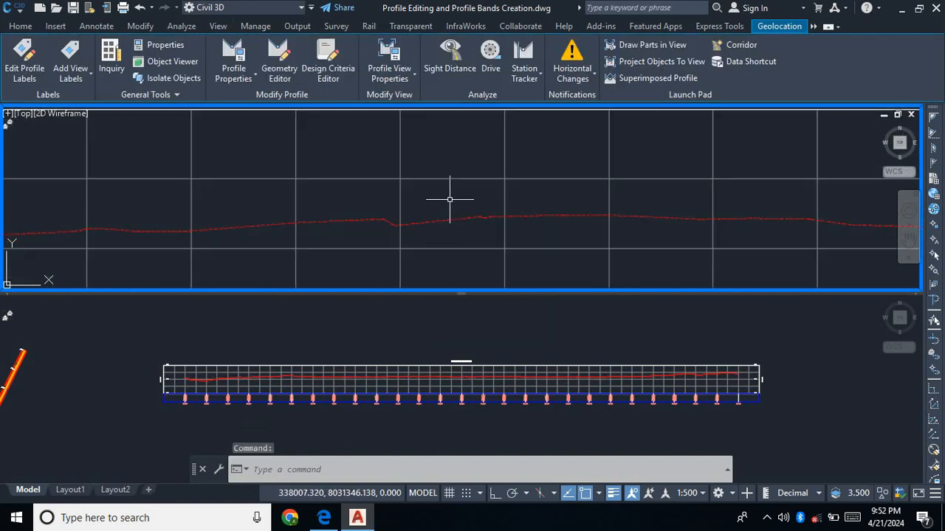
right_click(455, 233)
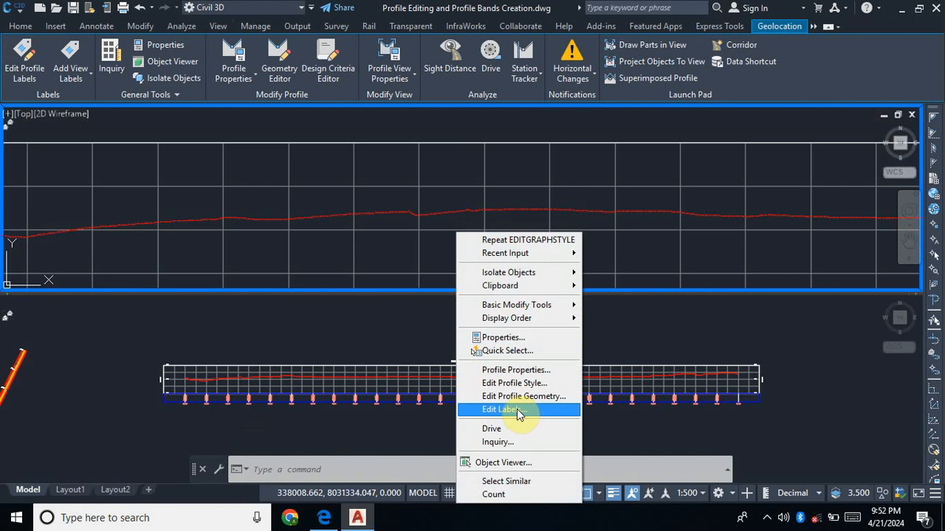
left_click(515, 383)
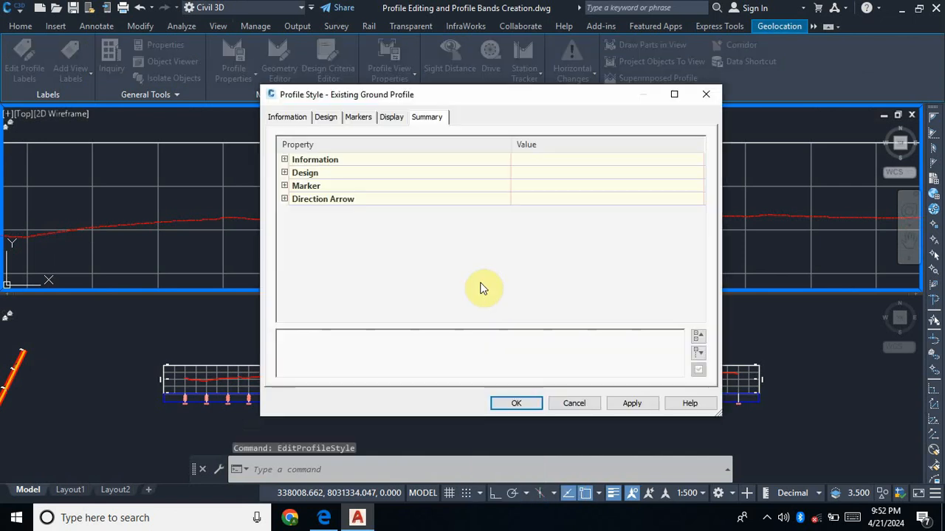
left_click(392, 118)
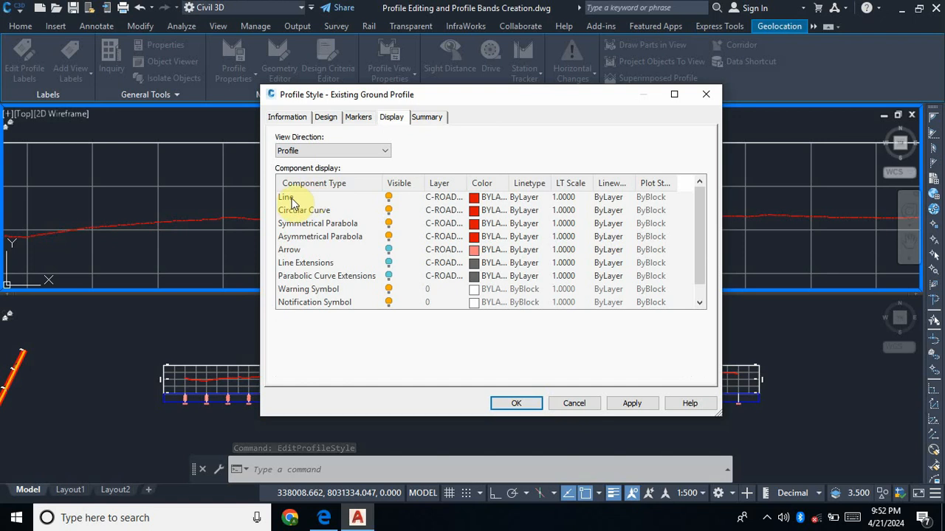
left_click(475, 198)
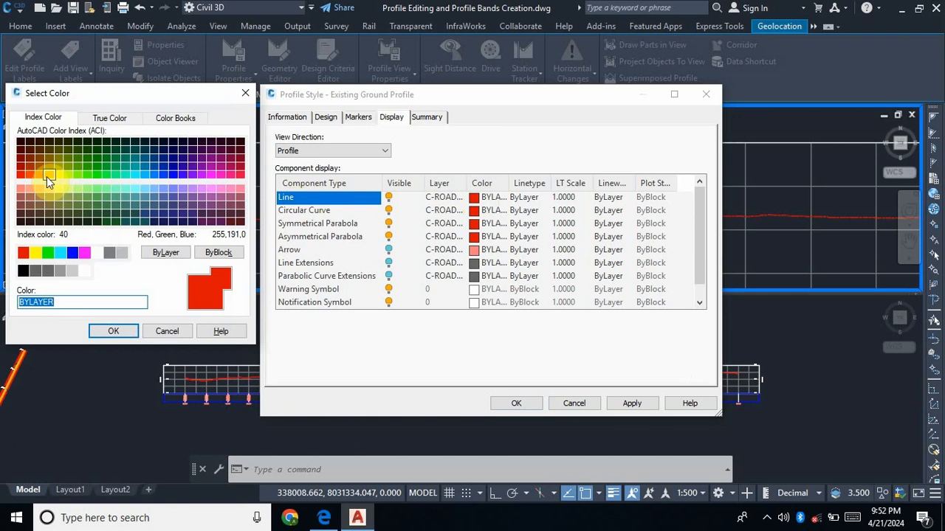
left_click(46, 176)
left_click(117, 332)
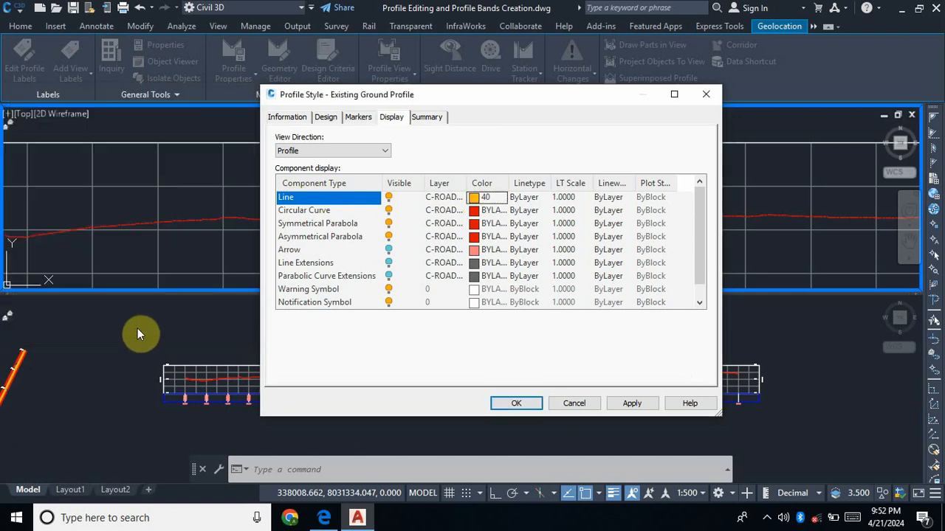
Set the Circular Curve, Symmetrical Parabola and Asymmetrical Parabola components to color 40 in the profile style
left_click(474, 210)
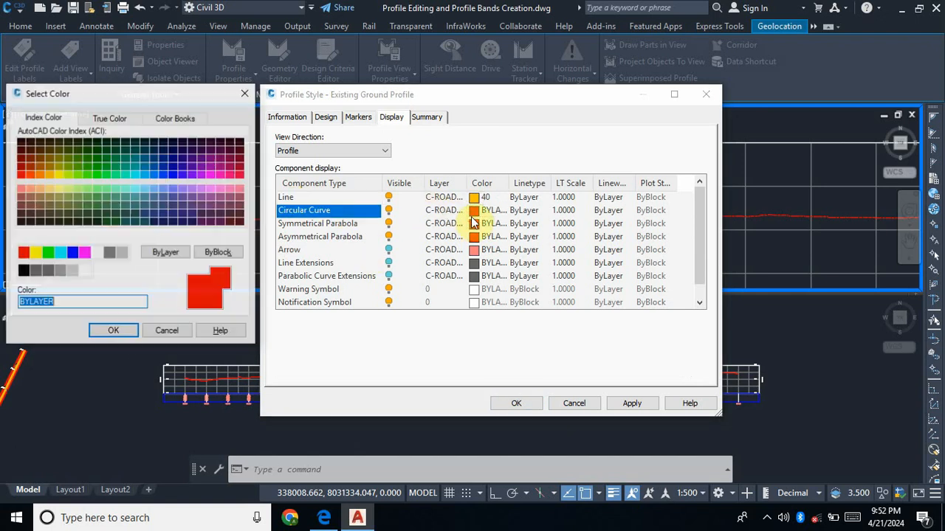
left_click(47, 179)
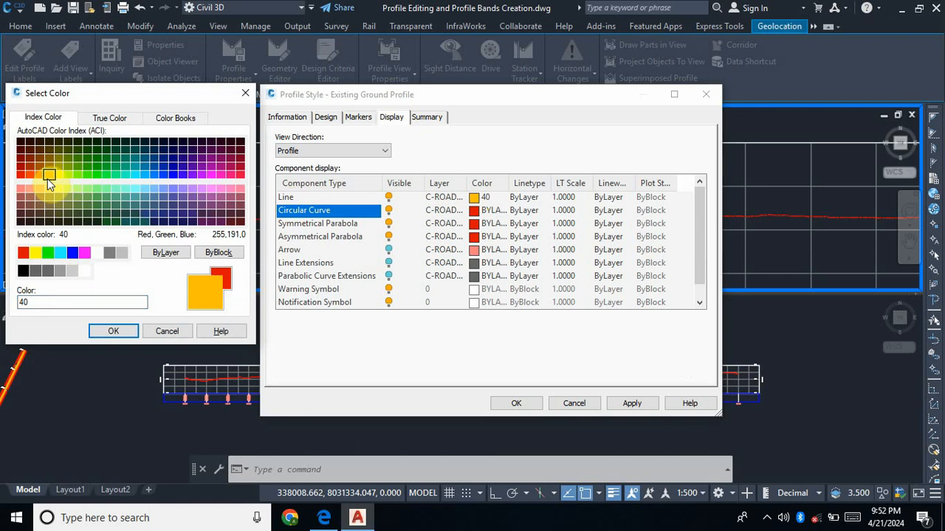
left_click(114, 331)
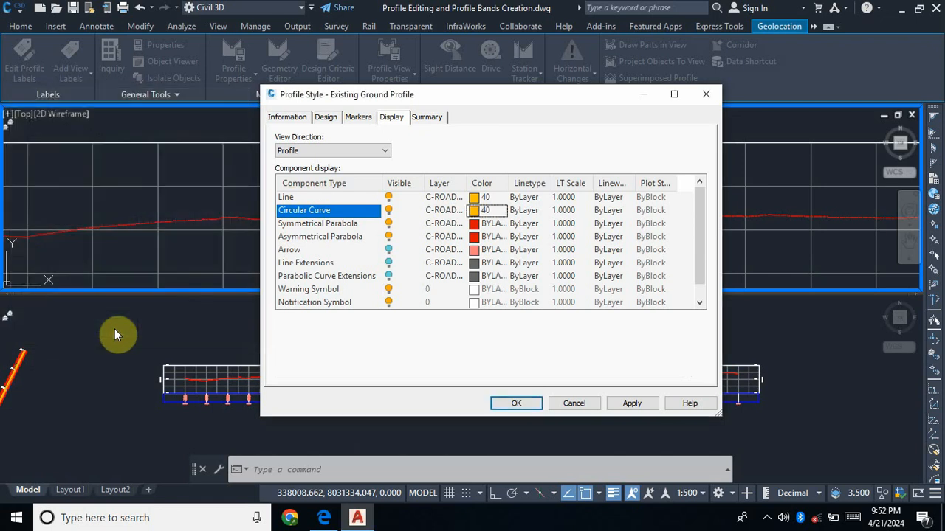
left_click(474, 224)
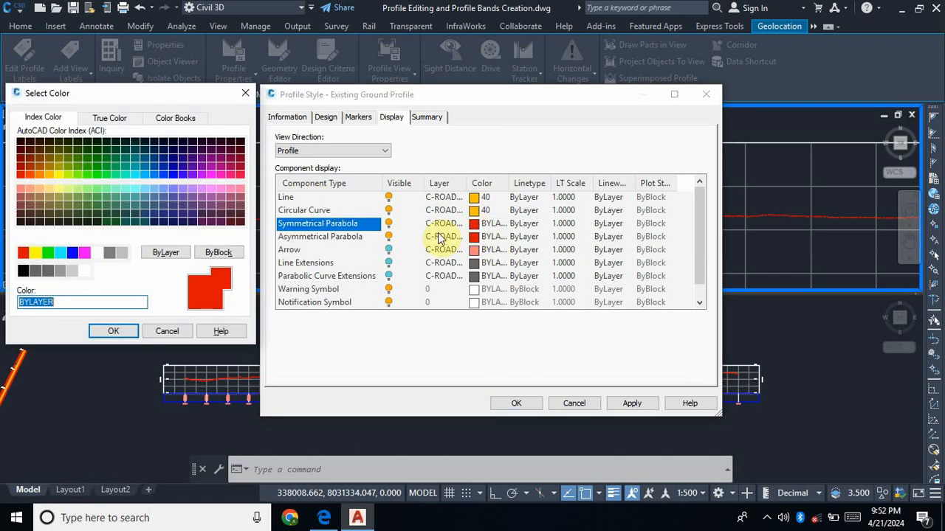
left_click(48, 174)
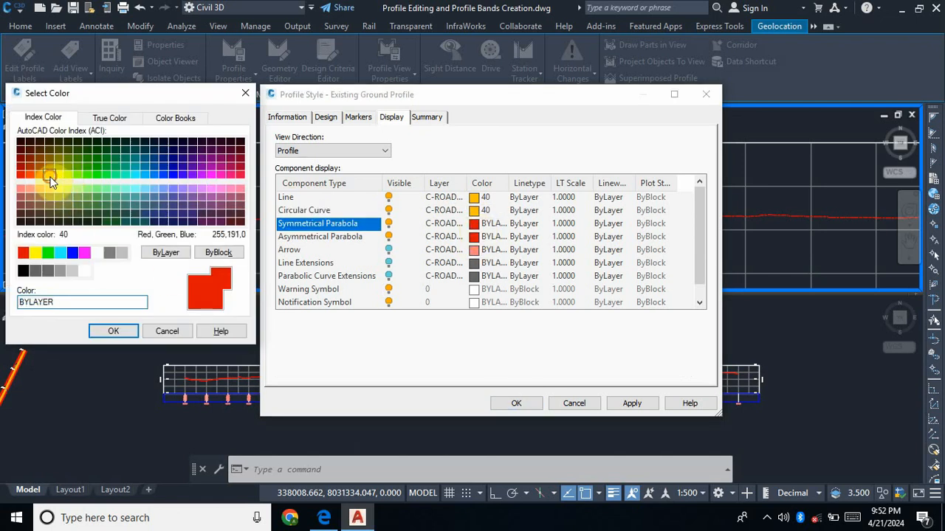
left_click(113, 332)
left_click(473, 237)
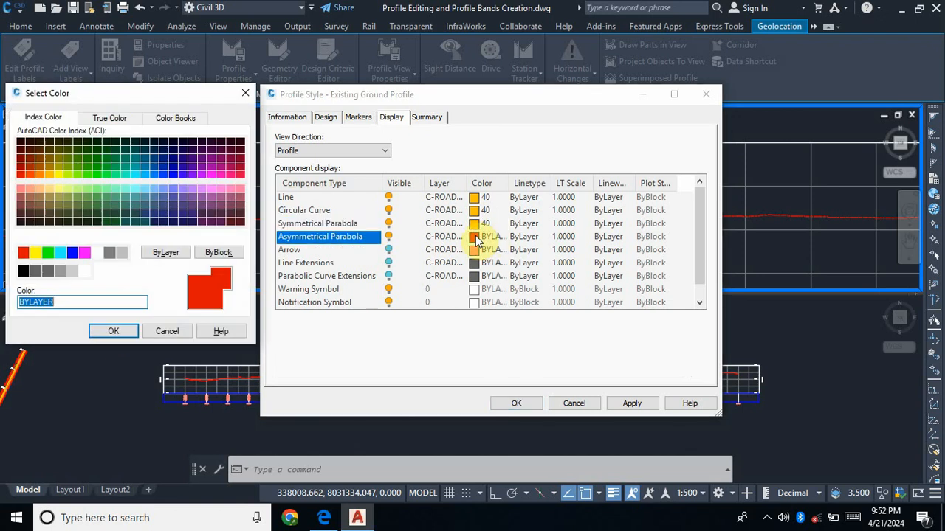
left_click(47, 176)
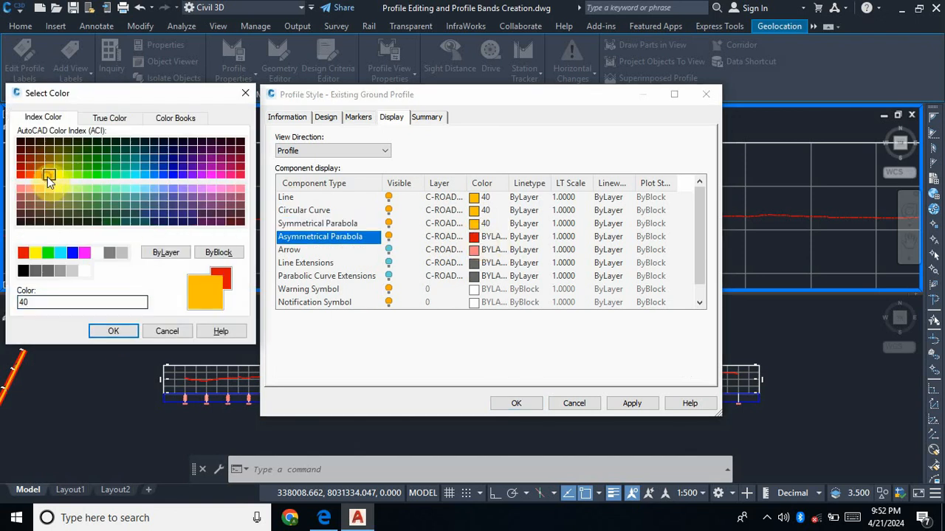
left_click(111, 330)
Turn off the visibility of the Warning Symbol and Notification Symbol components and apply the profile style changes
scroll(373, 281, "down", 1)
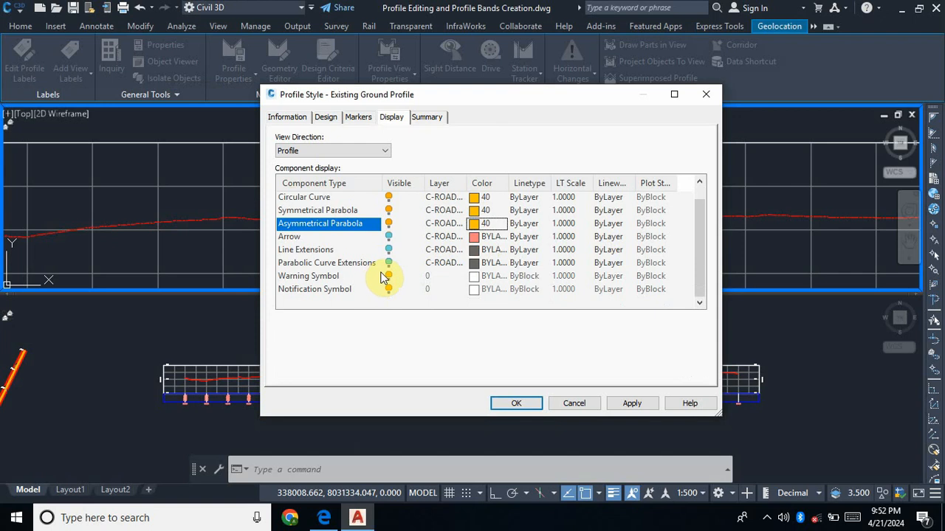
left_click(387, 277)
left_click(389, 289)
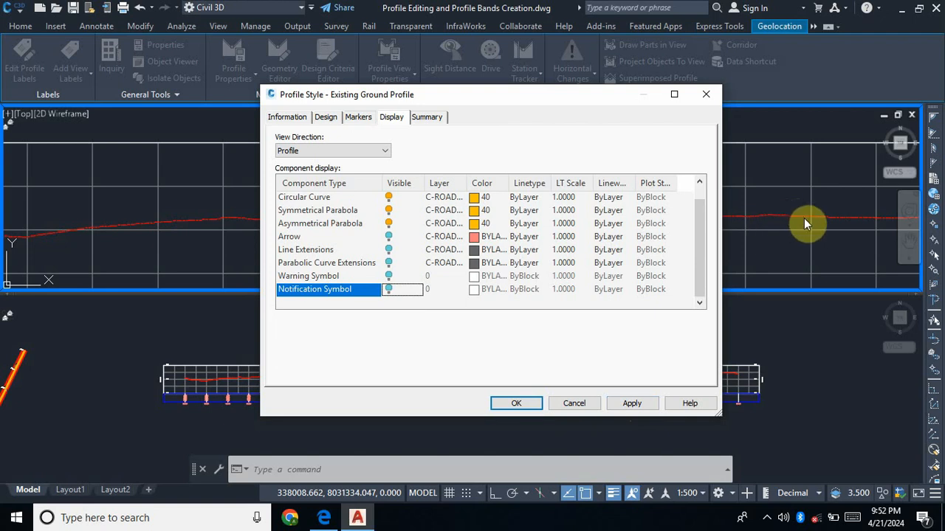
left_click(631, 403)
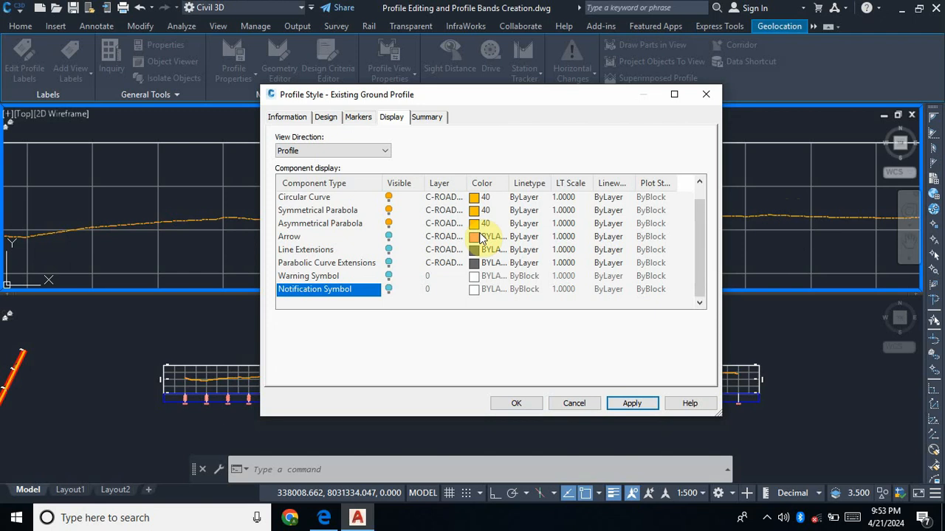
Assign the Continuous linetype to the Line and Circular Curve components of the profile style
scroll(521, 230, "up", 1)
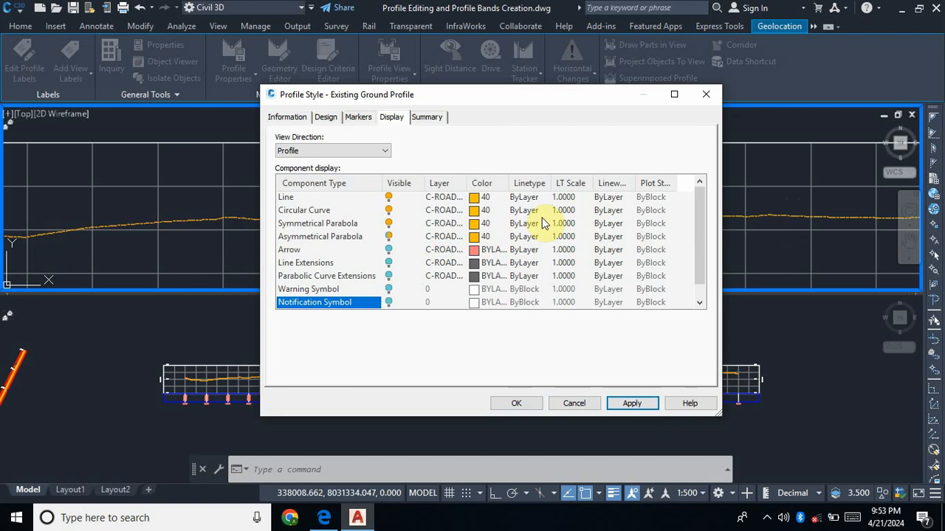
left_click(524, 197)
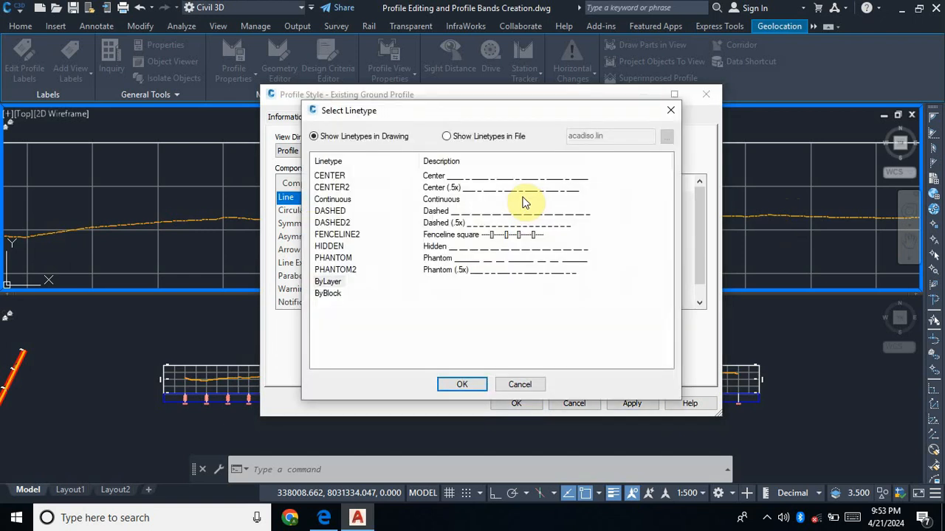
left_click(336, 200)
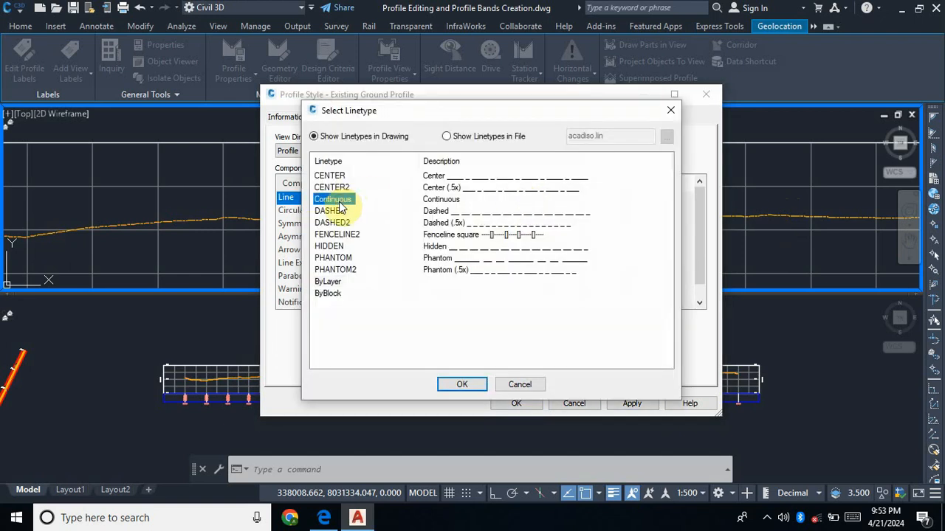
left_click(462, 386)
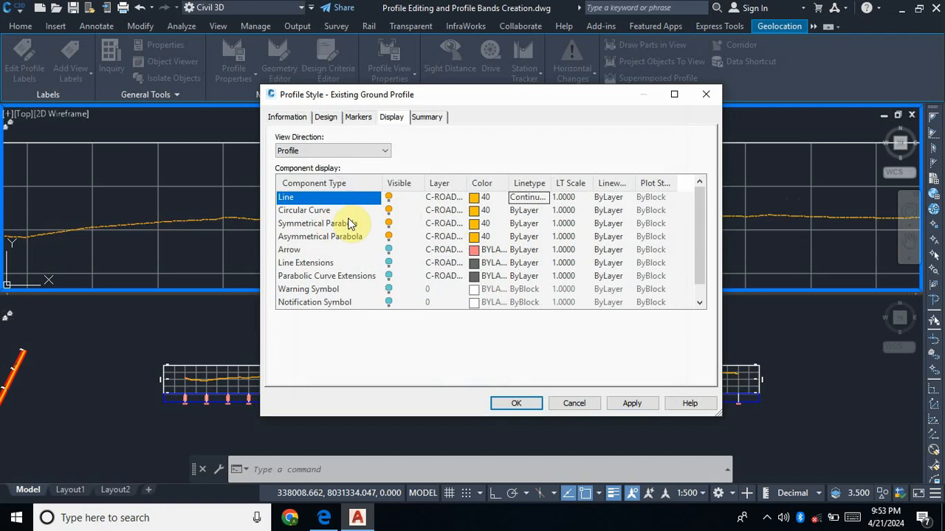
left_click(521, 212)
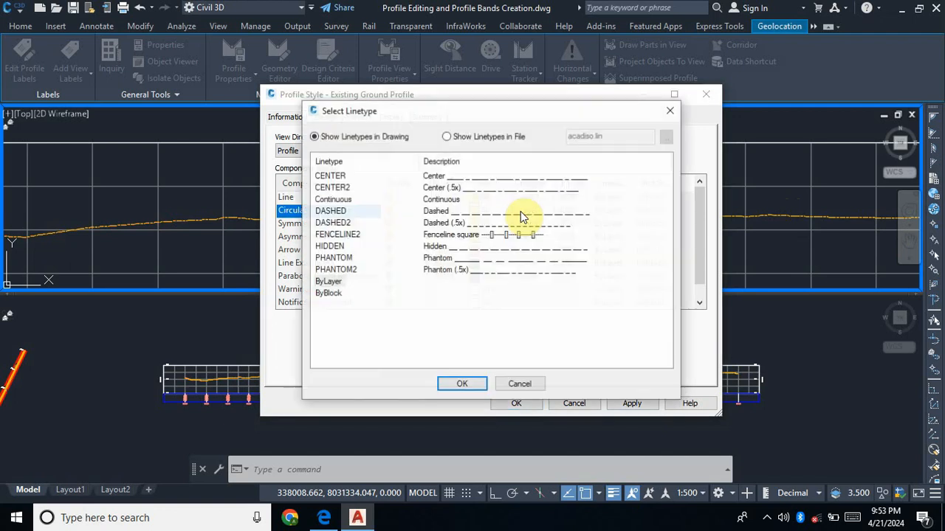
left_click(342, 203)
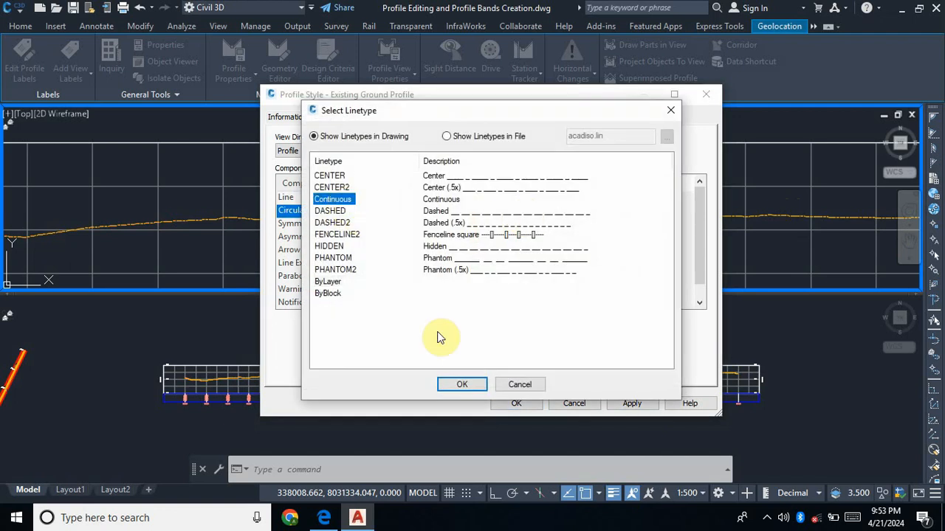
left_click(462, 384)
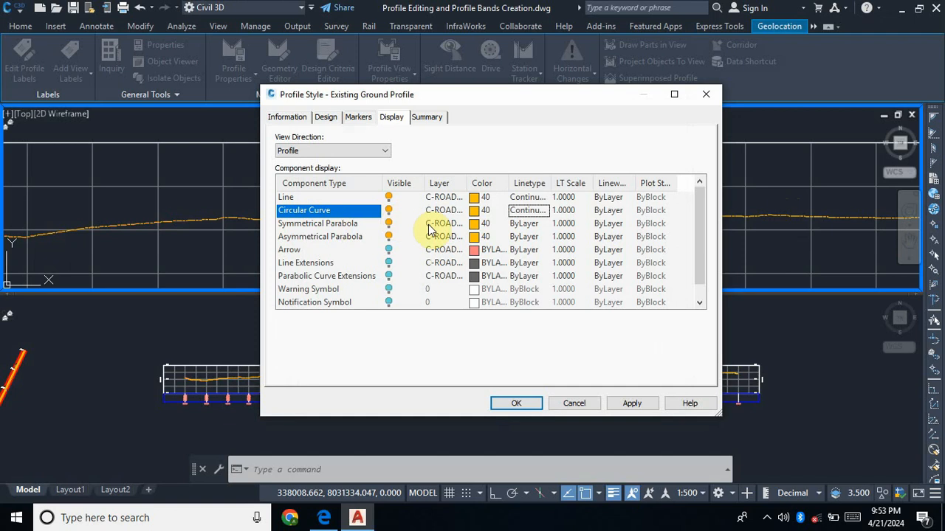
Assign the Continuous linetype to the Symmetrical and Asymmetrical Parabola components, then apply and accept the profile style
left_click(533, 222)
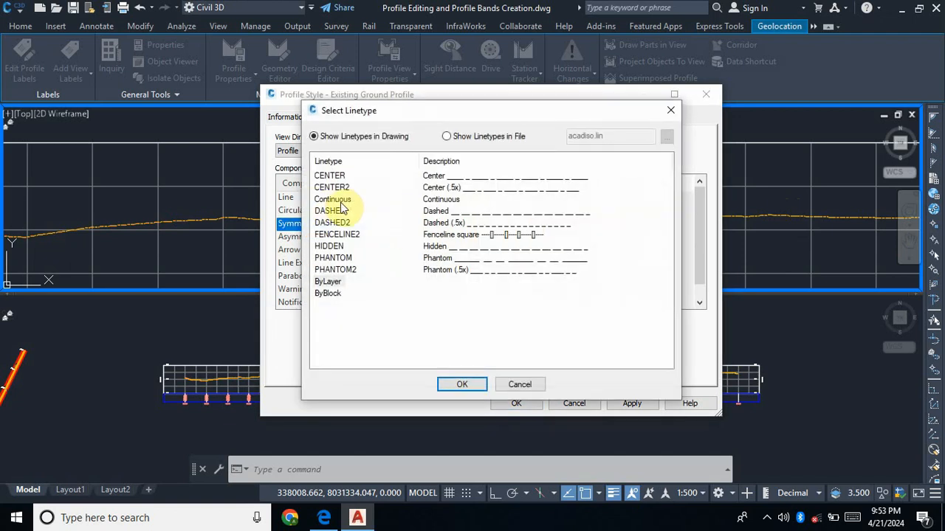
left_click(341, 200)
left_click(461, 384)
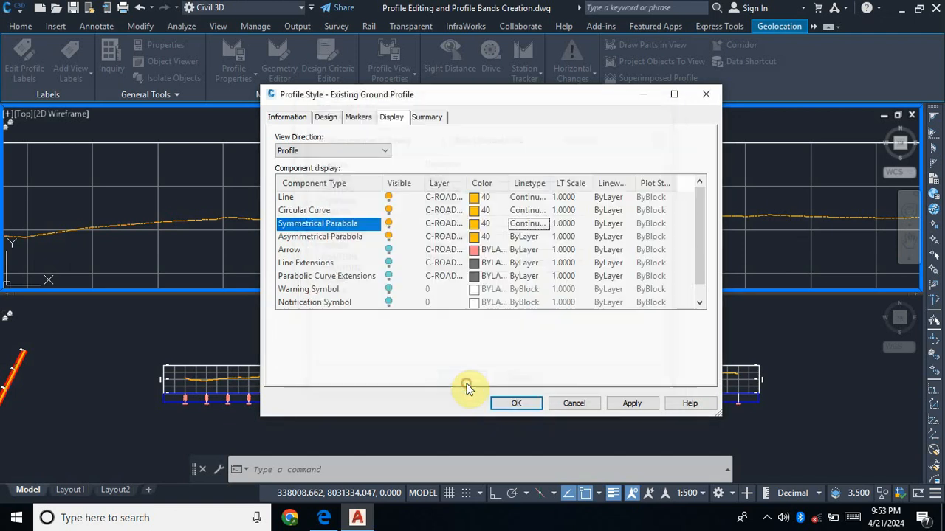
left_click(527, 236)
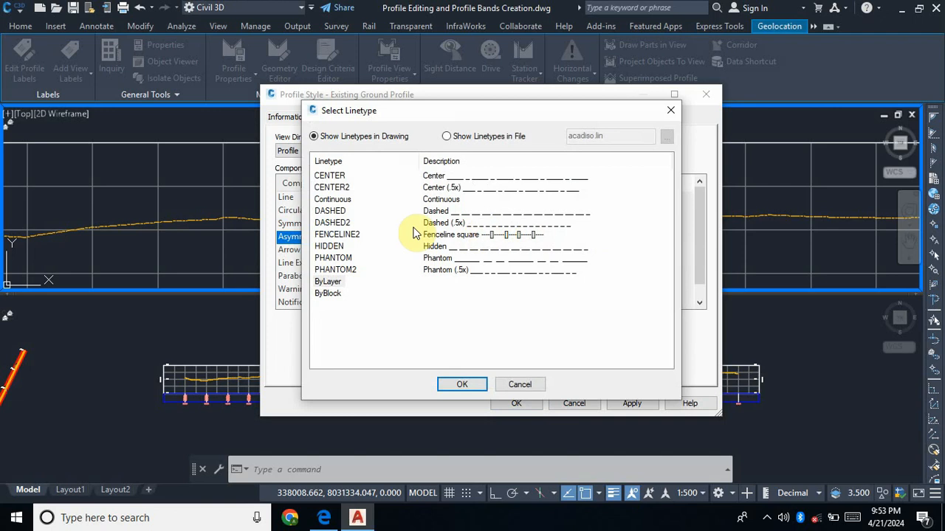
left_click(342, 200)
left_click(459, 384)
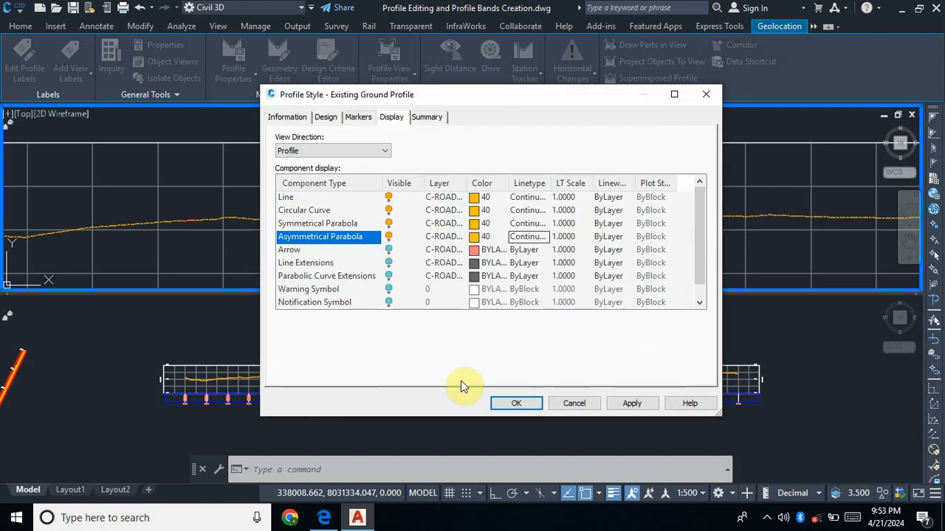
left_click(631, 402)
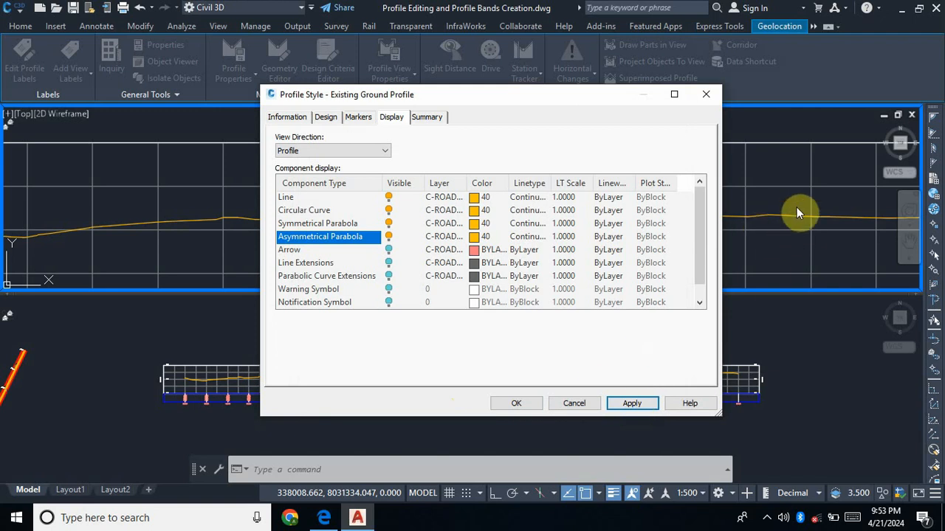
left_click(516, 402)
Examine the restyled existing ground line in the profile view, both at close range and with the data bands
scroll(497, 252, "up", 3)
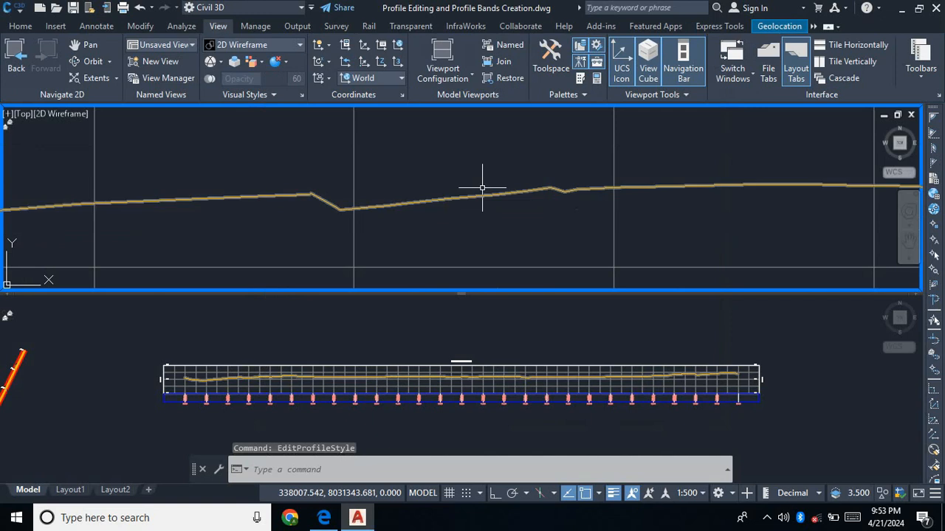
scroll(483, 203, "down", 5)
scroll(70, 193, "up", 3)
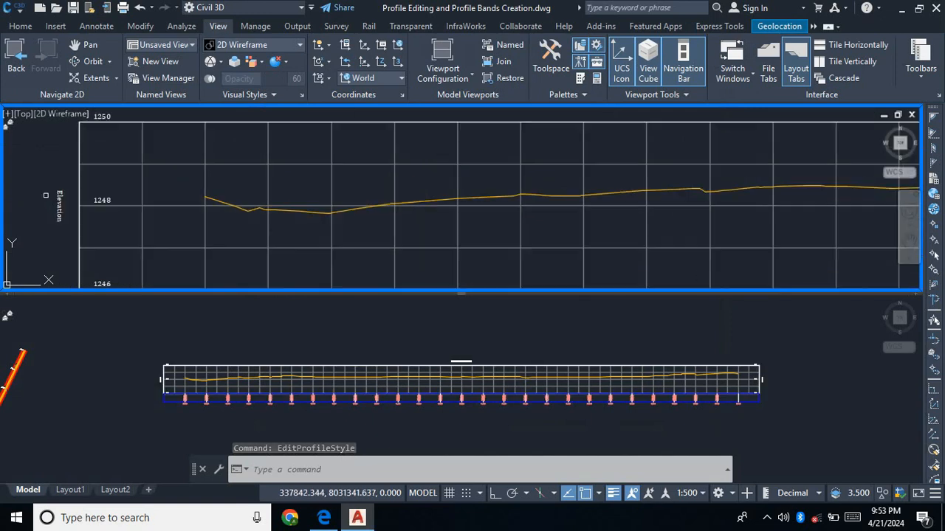
scroll(186, 187, "down", 4)
scroll(186, 188, "up", 6)
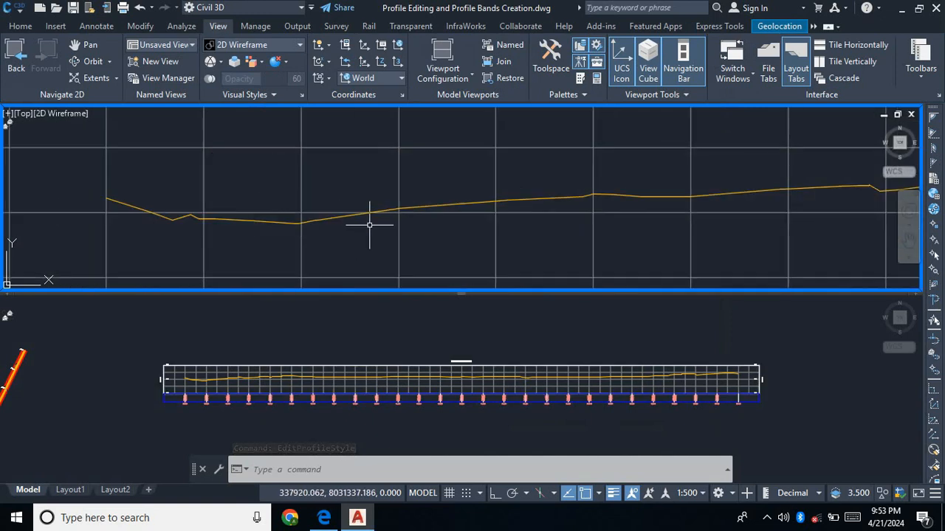
scroll(599, 195, "down", 5)
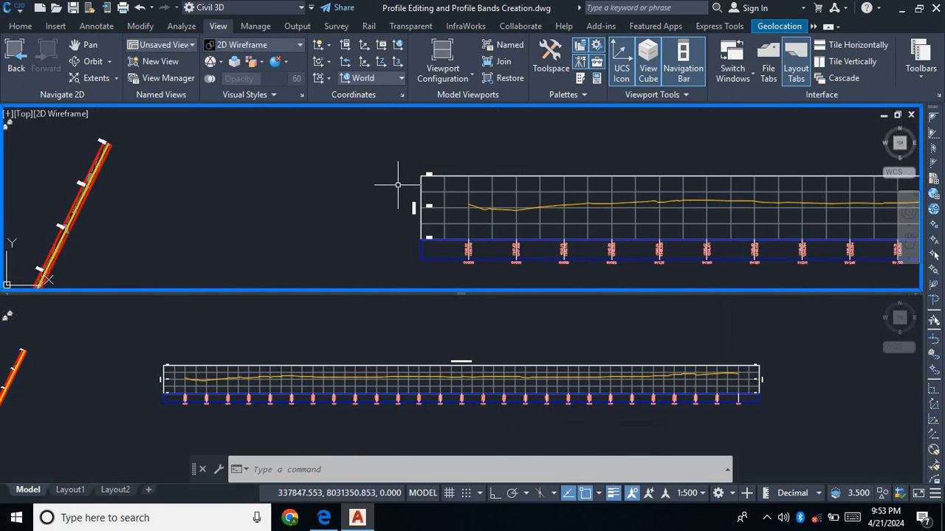
scroll(399, 185, "down", 1)
scroll(397, 198, "up", 3)
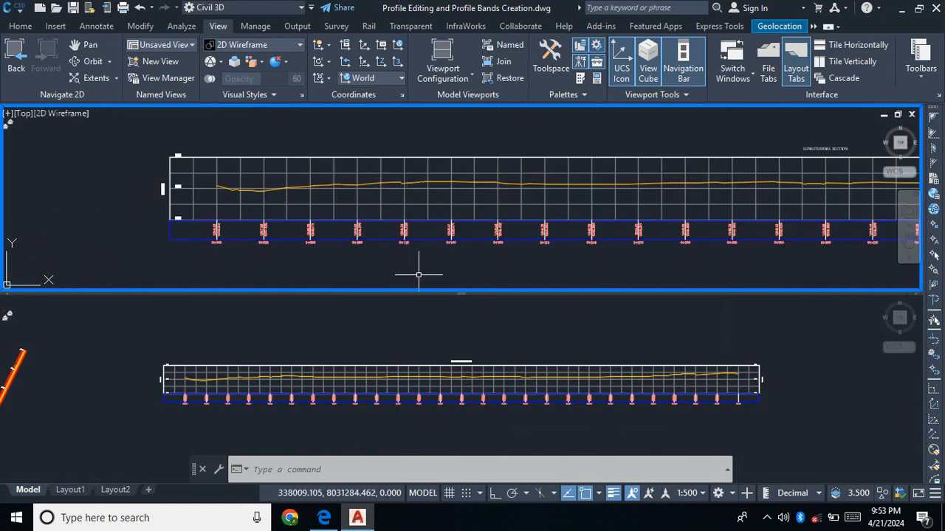
Switch from the two-viewport layout to a single viewport, keeping the view that shows the full profile
left_click(281, 381)
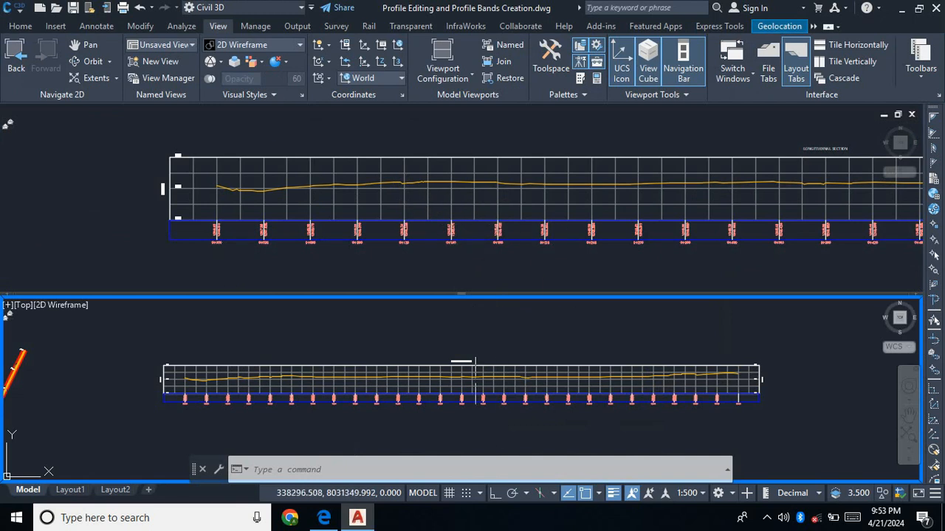
left_click(473, 74)
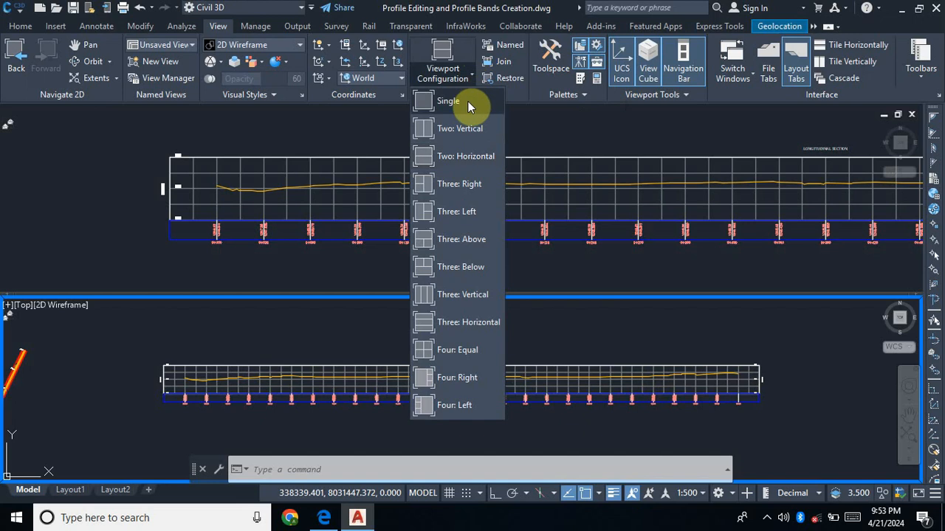
left_click(467, 102)
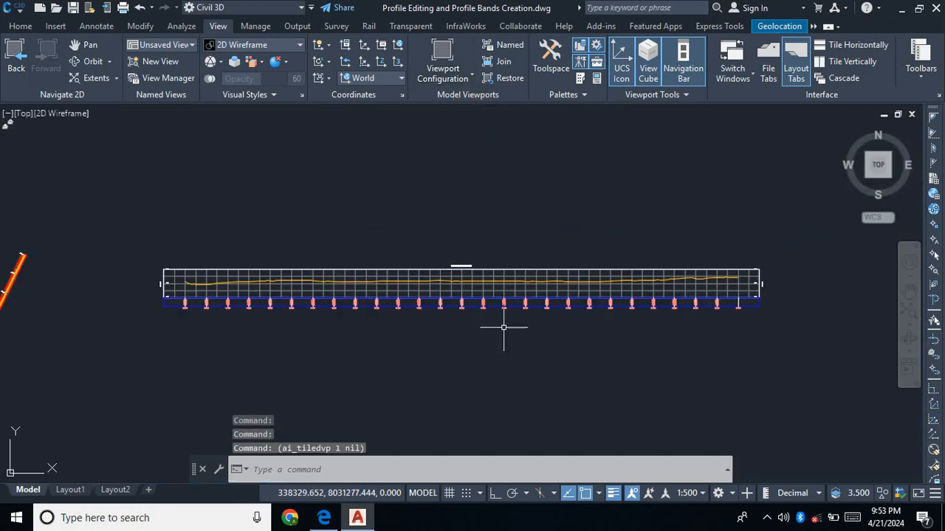
Examine the elevation axis title, elevation labels and grid at the start of the profile view
scroll(152, 285, "up", 8)
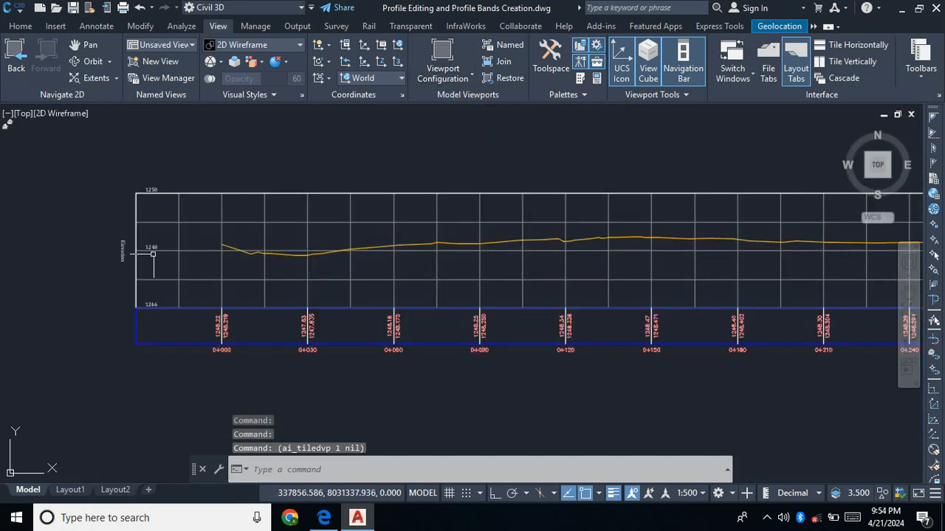
scroll(134, 203, "up", 2)
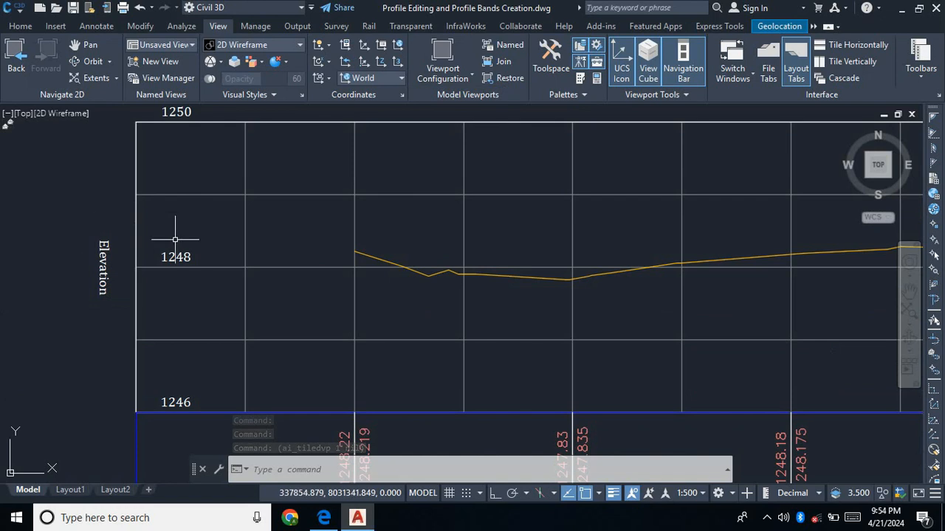
scroll(167, 185, "down", 4)
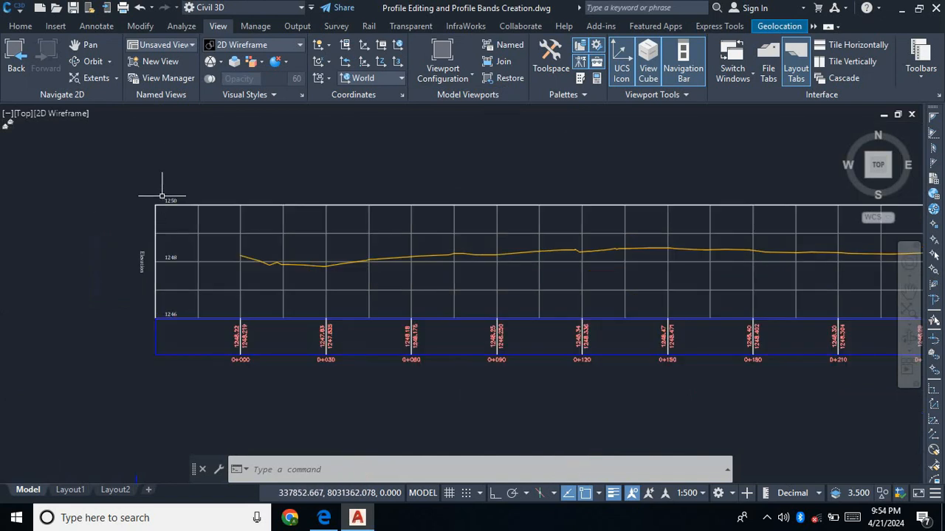
scroll(166, 197, "up", 4)
scroll(166, 197, "down", 2)
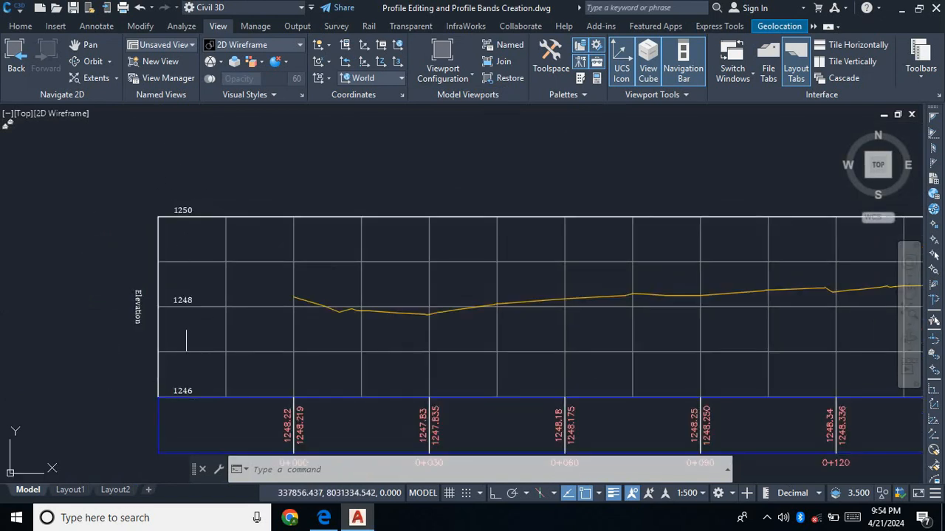
scroll(179, 354, "up", 4)
scroll(178, 232, "down", 7)
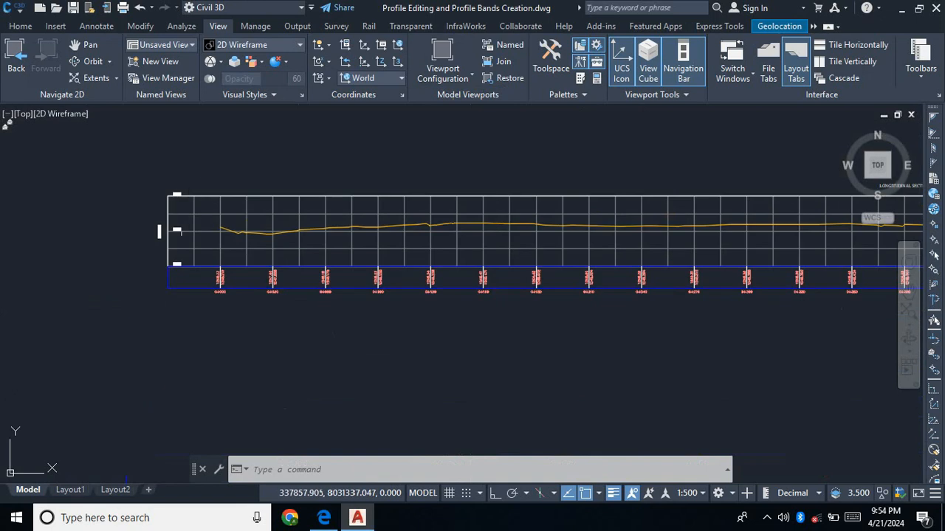
scroll(190, 205, "up", 5)
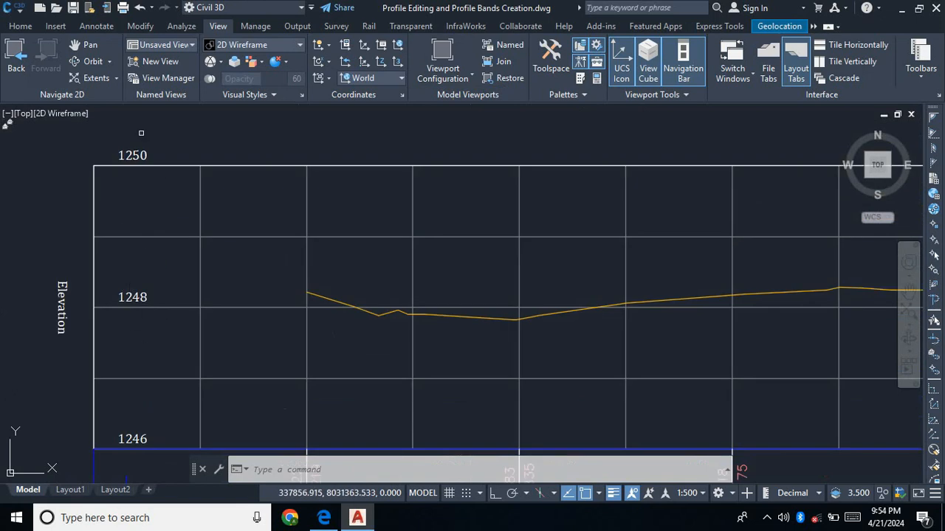
scroll(126, 159, "down", 6)
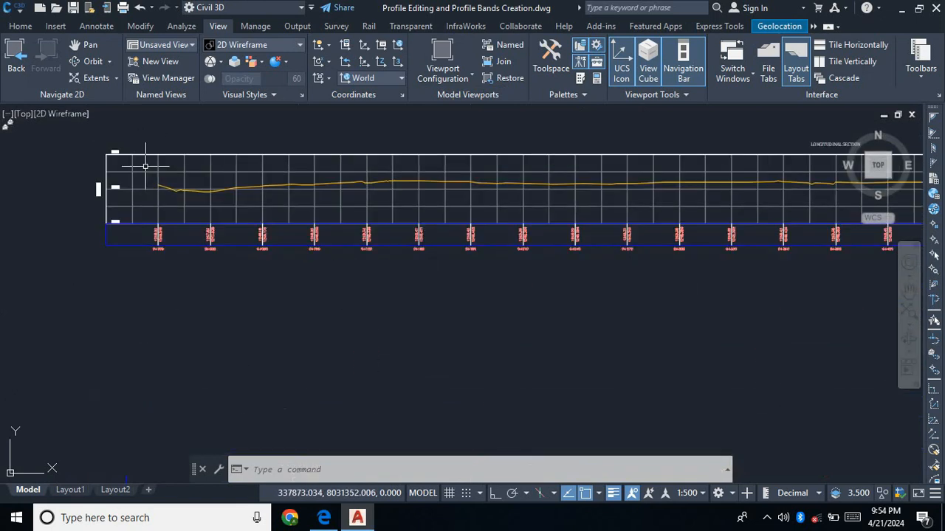
Examine the profile view's title, its end elevation axis, and the station and elevation labels in the data band
scroll(579, 169, "up", 2)
scroll(707, 208, "up", 3)
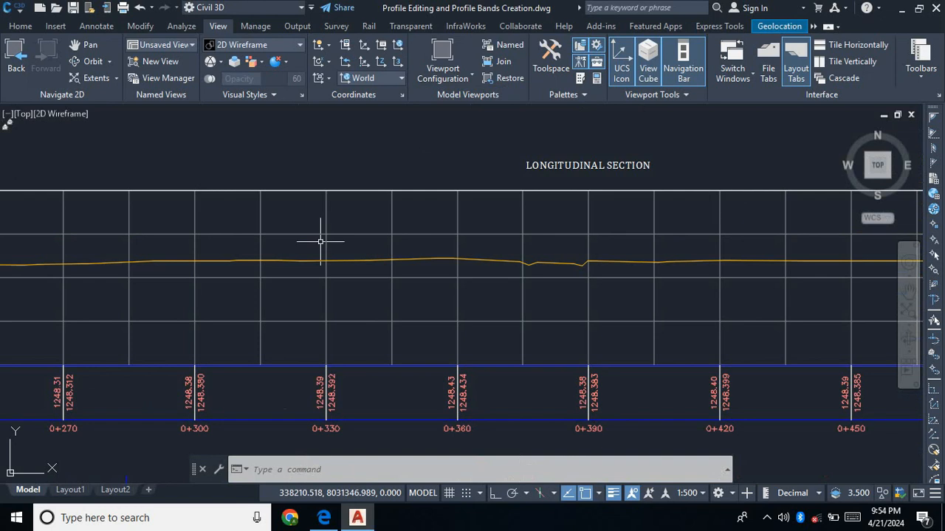
scroll(583, 221, "down", 5)
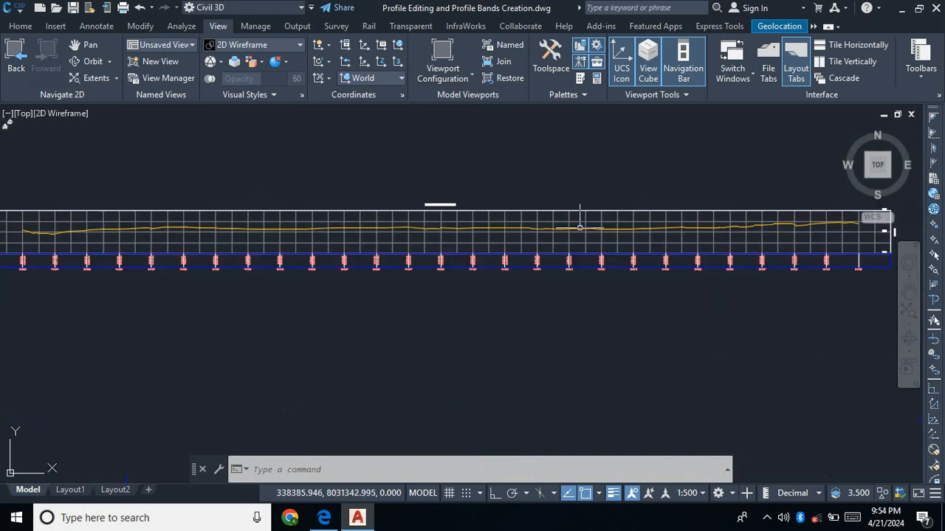
scroll(580, 227, "down", 2)
scroll(811, 236, "up", 7)
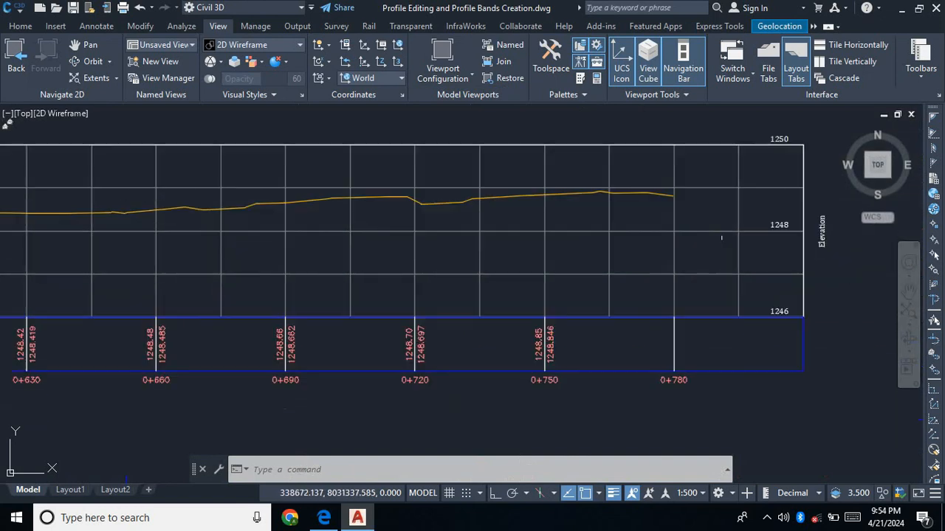
scroll(722, 237, "down", 4)
left_click(630, 290)
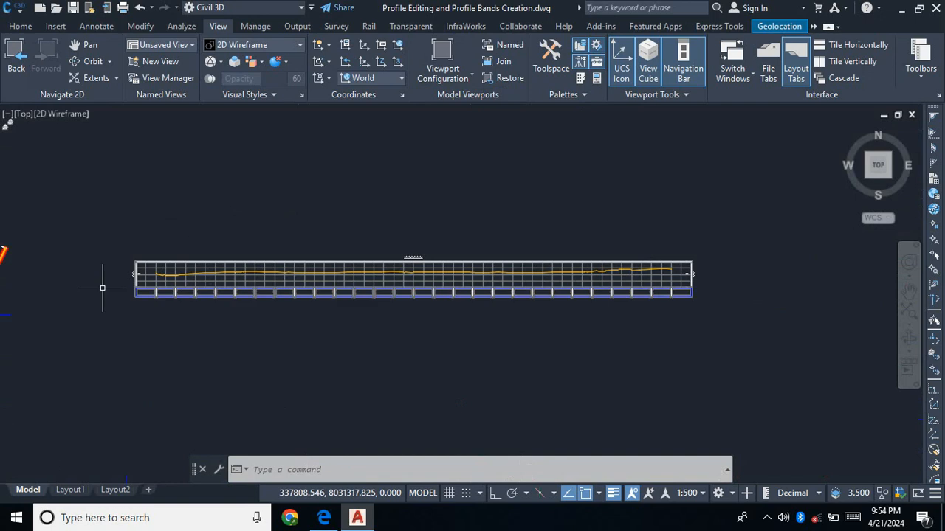
scroll(104, 282, "up", 4)
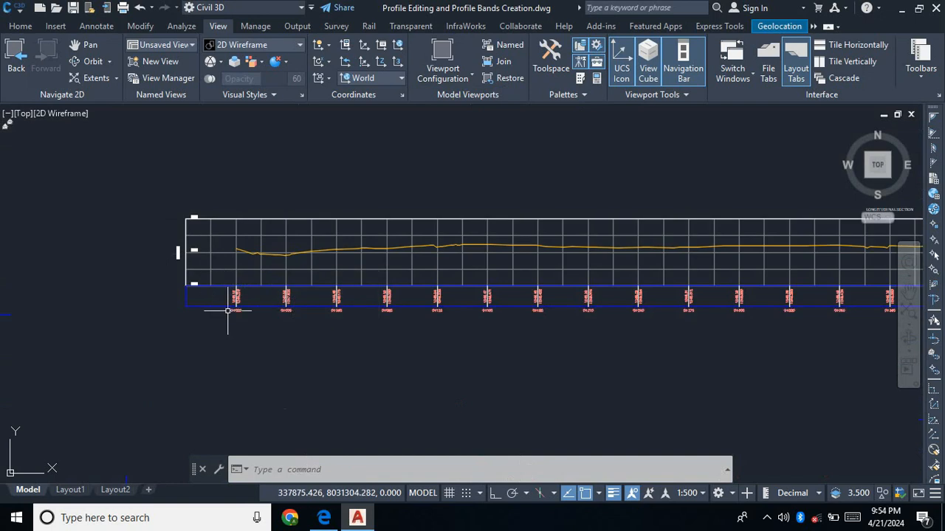
scroll(236, 306, "up", 2)
scroll(225, 294, "up", 4)
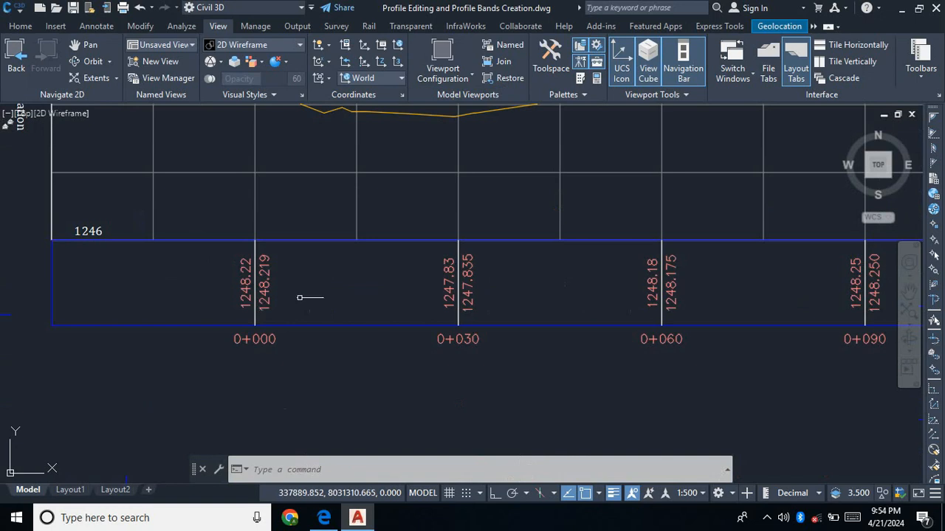
Remove the existing profile data band from the Alignment1 profile view's band list
scroll(257, 284, "down", 8)
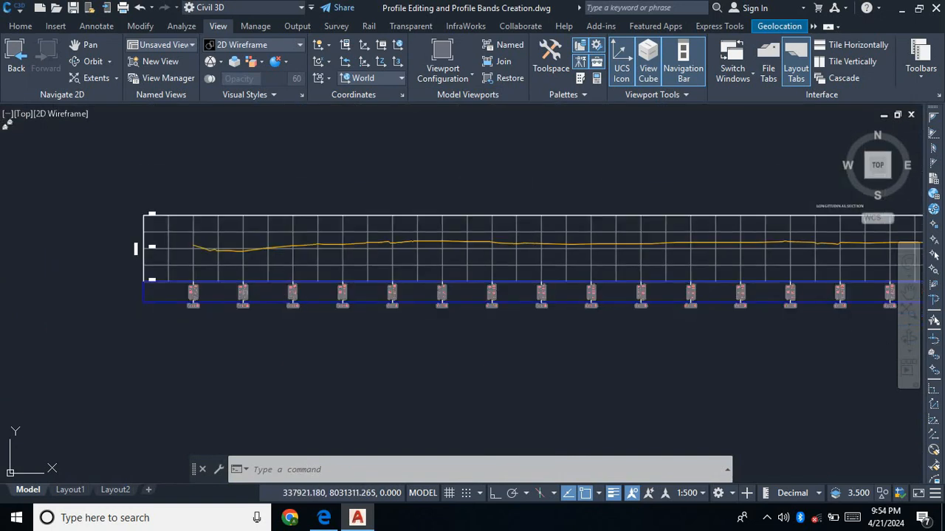
scroll(169, 284, "up", 4)
scroll(122, 286, "down", 4)
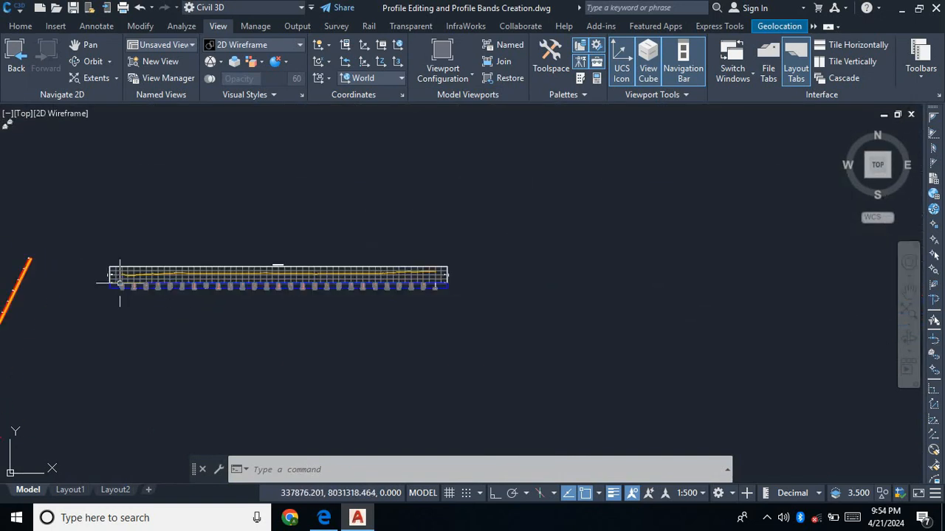
scroll(122, 285, "up", 4)
scroll(122, 285, "up", 3)
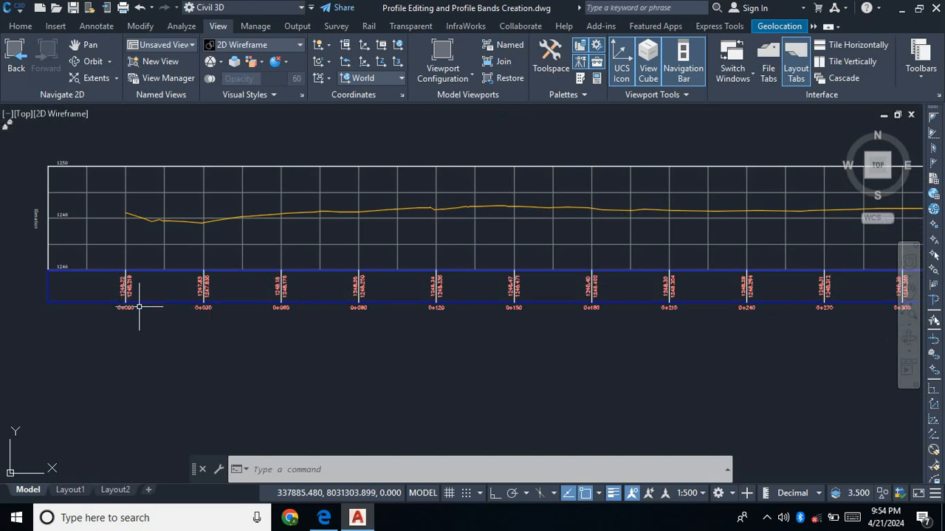
left_click(138, 304)
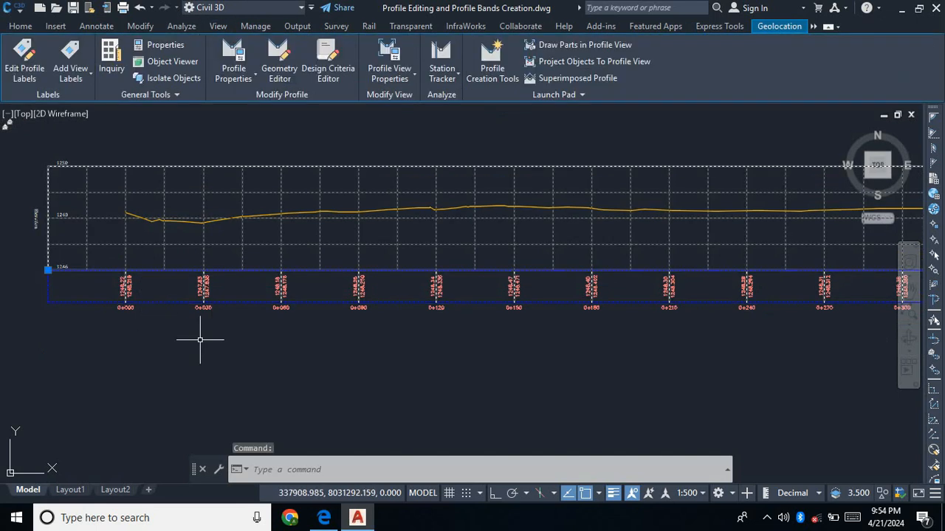
right_click(204, 331)
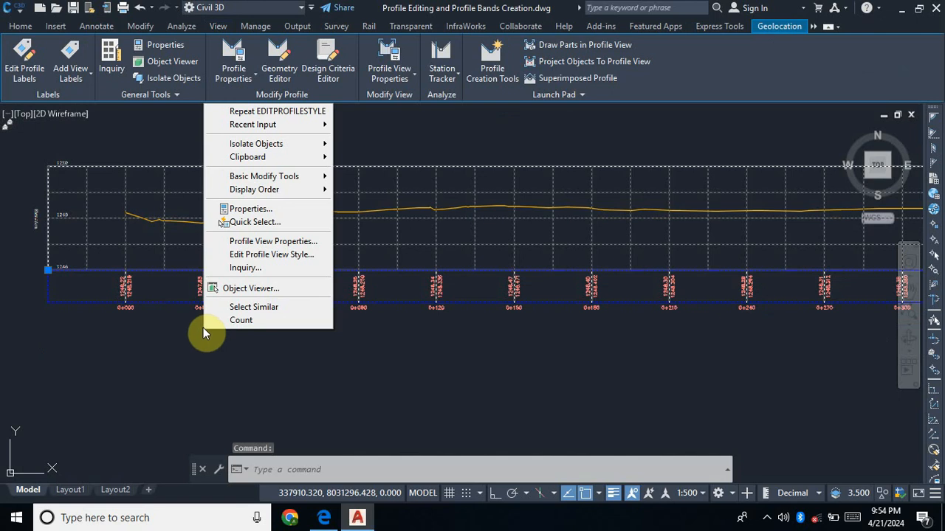
left_click(289, 246)
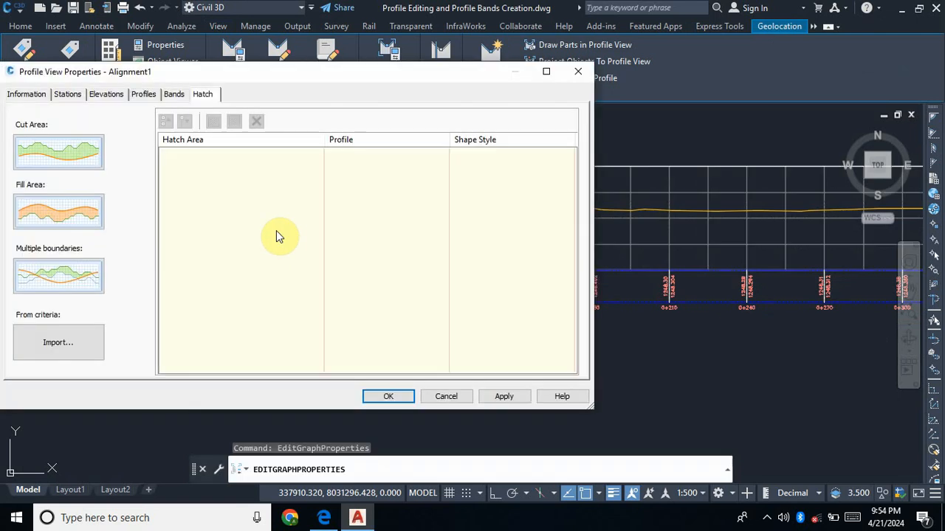
left_click(174, 96)
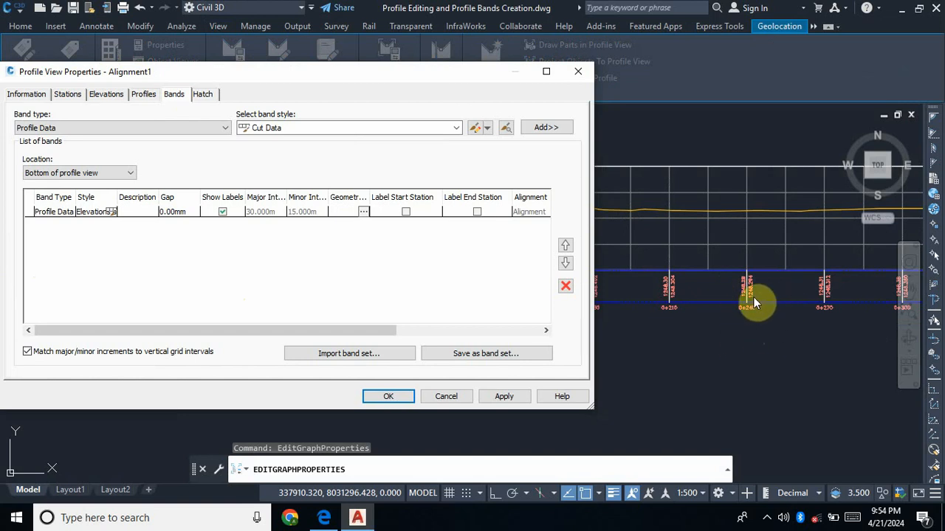
left_click(55, 213)
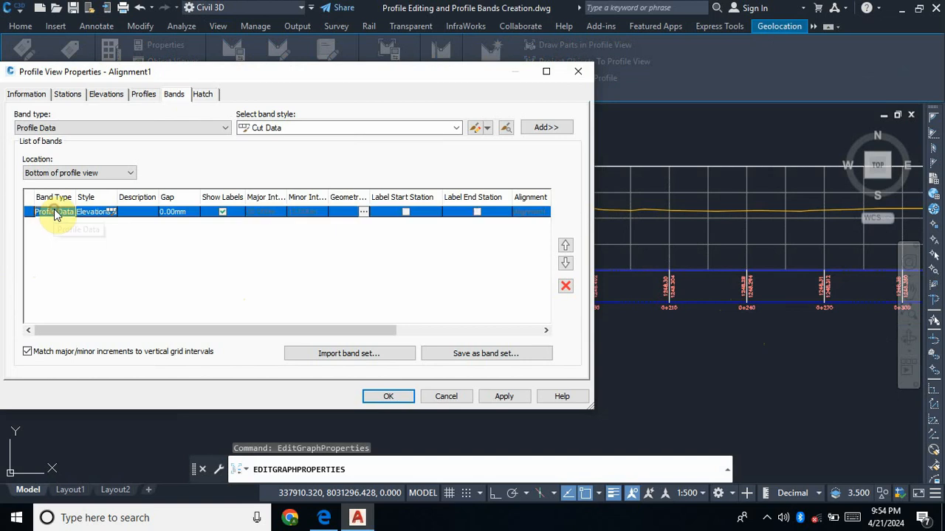
left_click(566, 287)
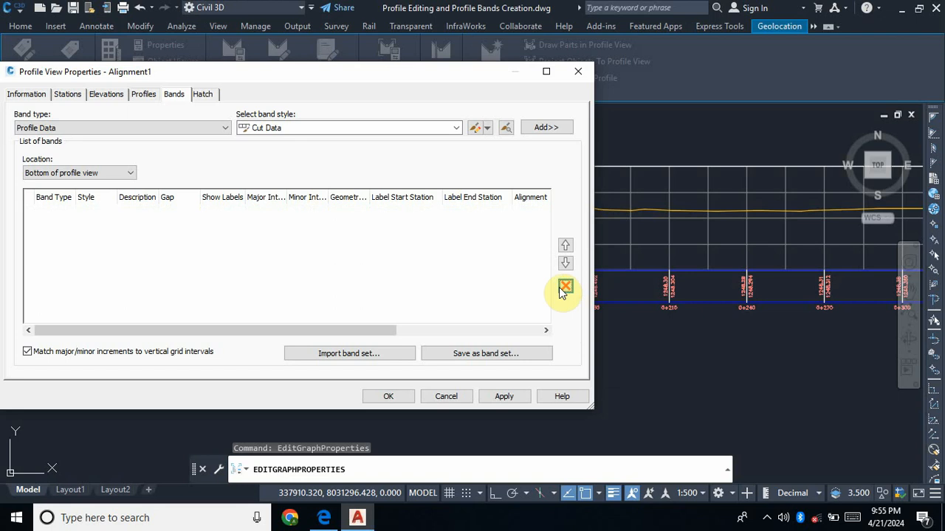
Create a new profile data band style named "Station Value"
left_click(484, 128)
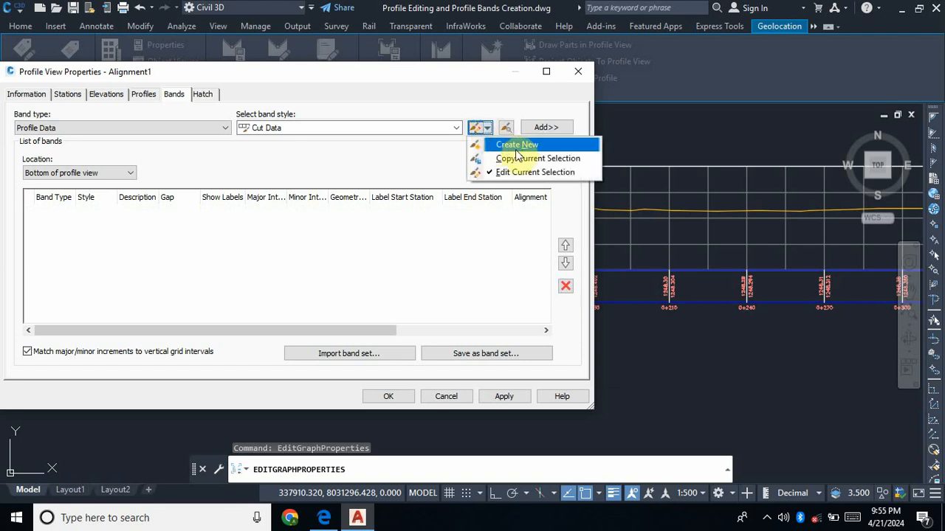
left_click(517, 146)
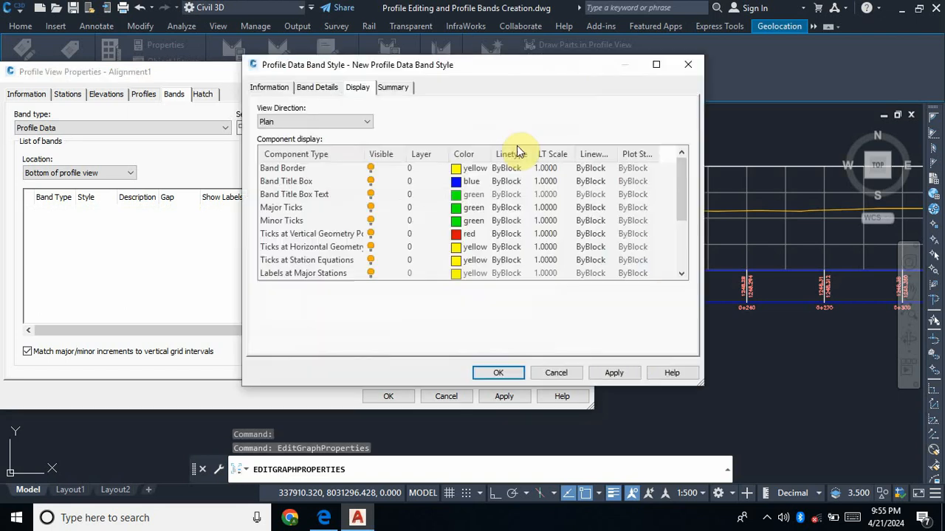
left_click(286, 87)
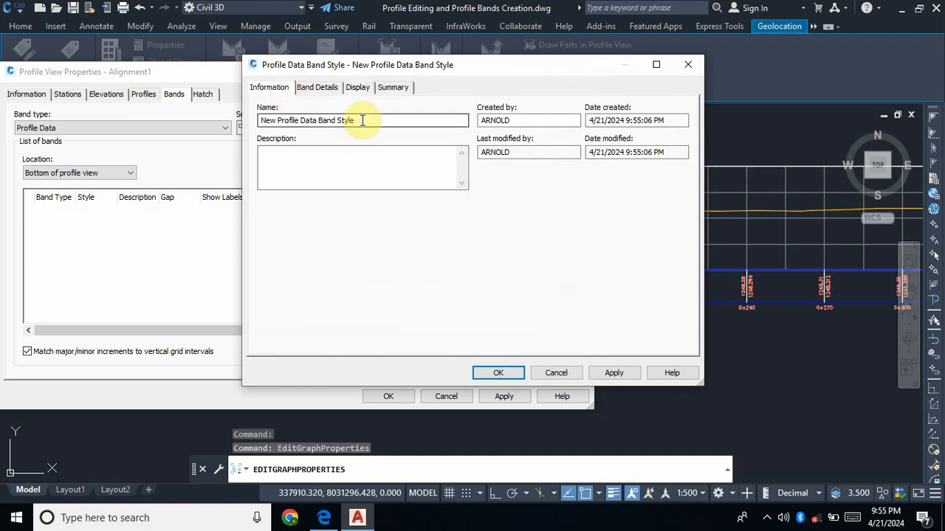
left_click_drag(361, 119, 201, 138)
key("BackSpace")
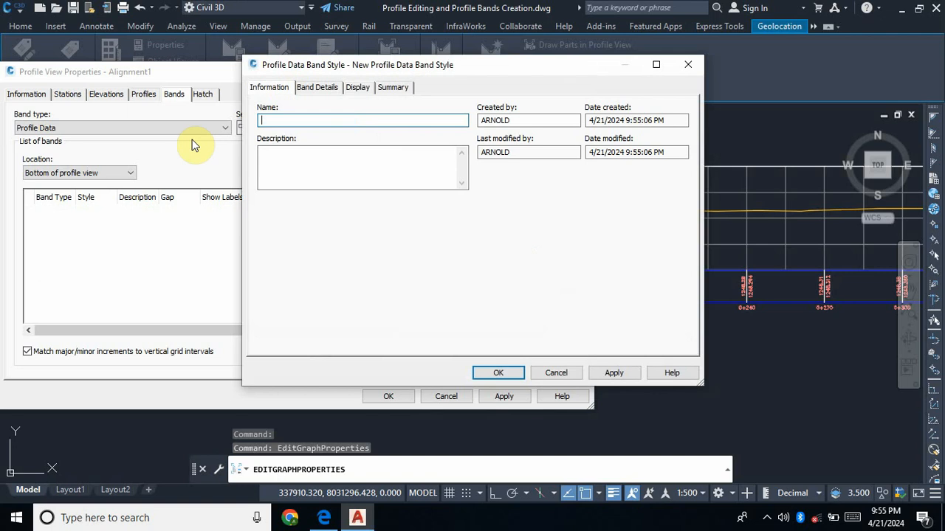
type("Station Value")
mouse_move(264, 120)
left_mouse_down()
mouse_move(311, 121)
mouse_move(254, 120)
left_mouse_up()
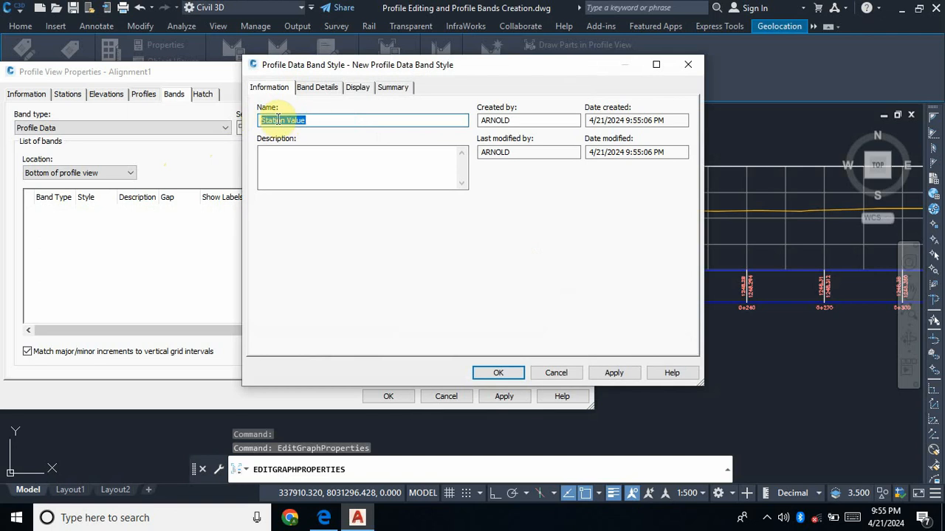
Set the Station Value style's band height to 20 mm and apply it
left_click(325, 87)
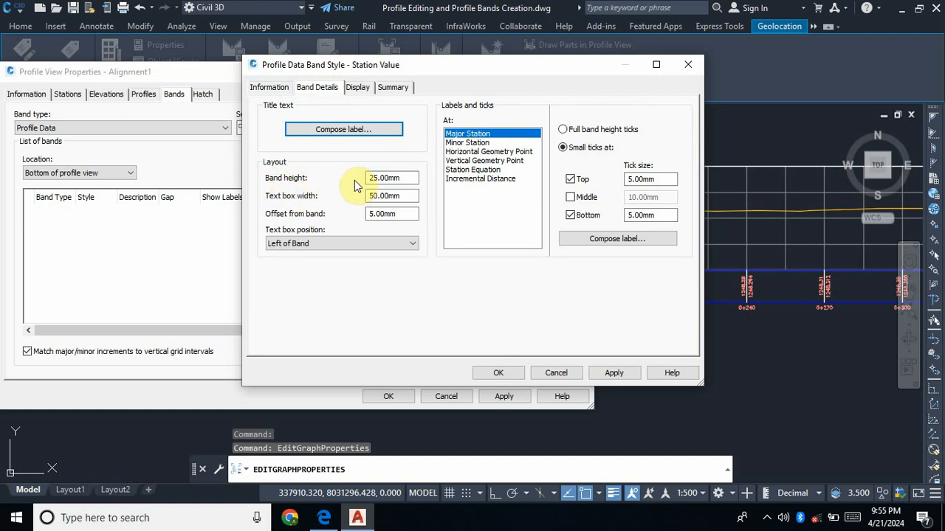
double_click(405, 178)
type("20")
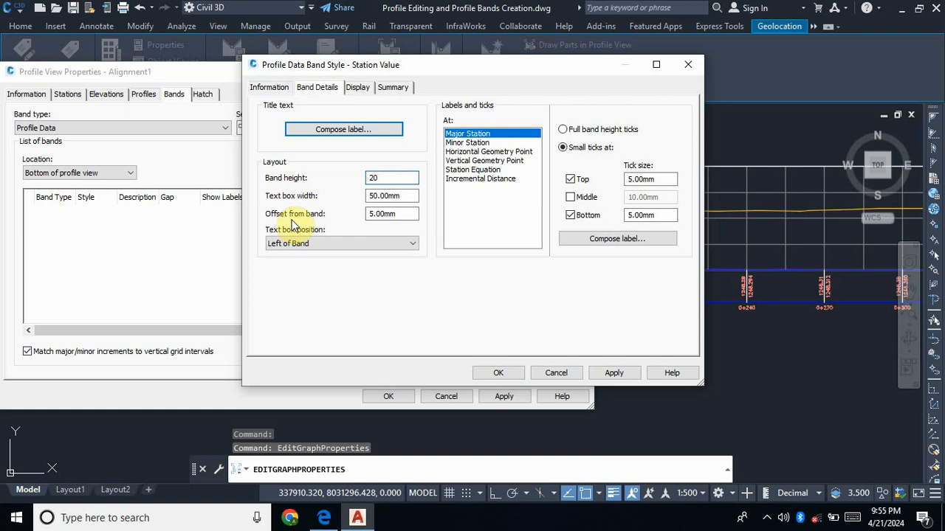
left_click(631, 378)
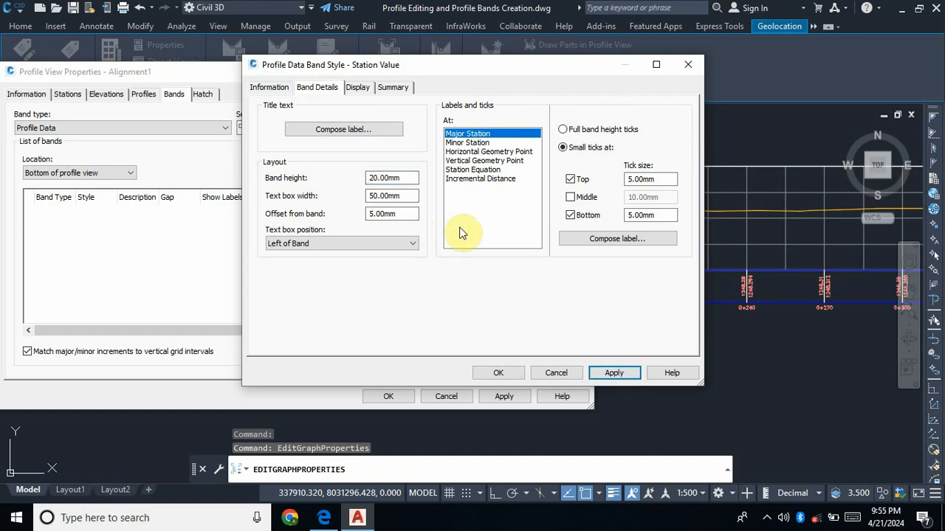
Set the top and bottom small tick sizes at major stations to 2 mm and apply them
double_click(651, 180)
type("2")
double_click(663, 216)
type("2")
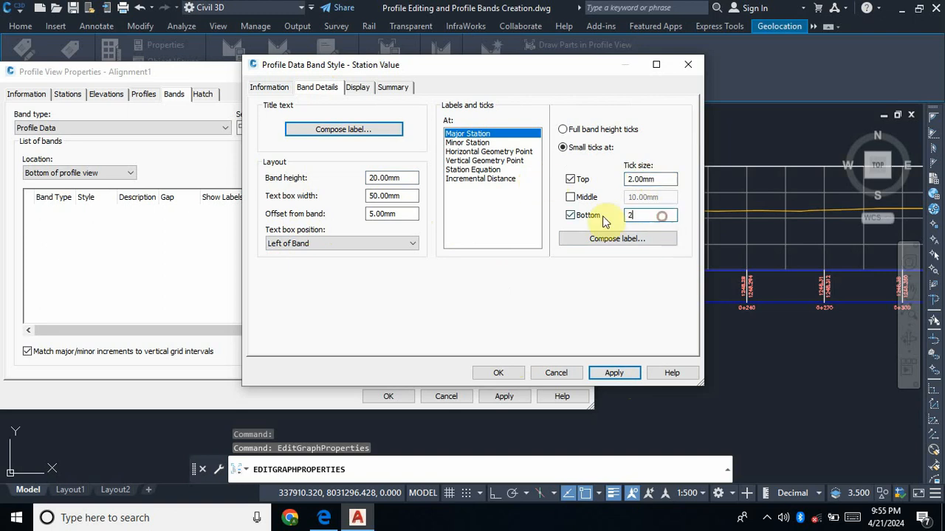
left_click(624, 372)
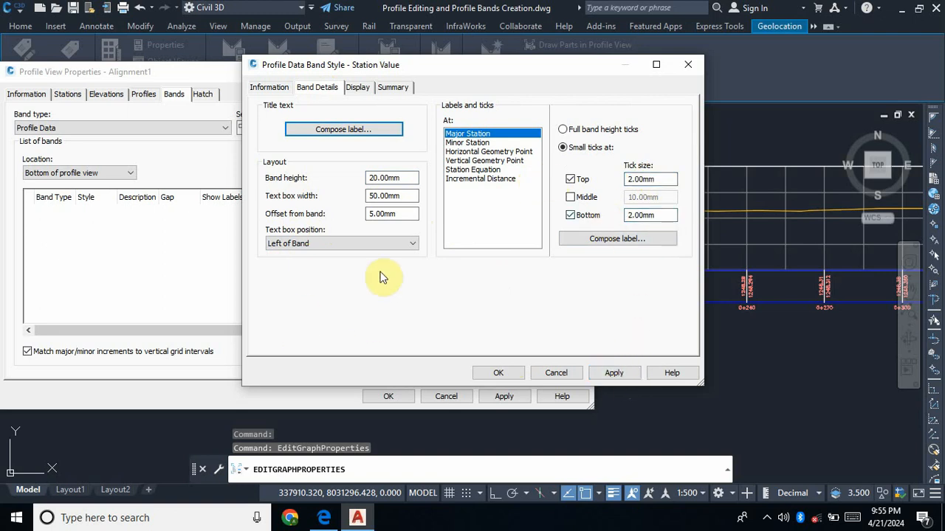
Open the band's title text label for composing and rename its text component "Station Value"
left_click(345, 126)
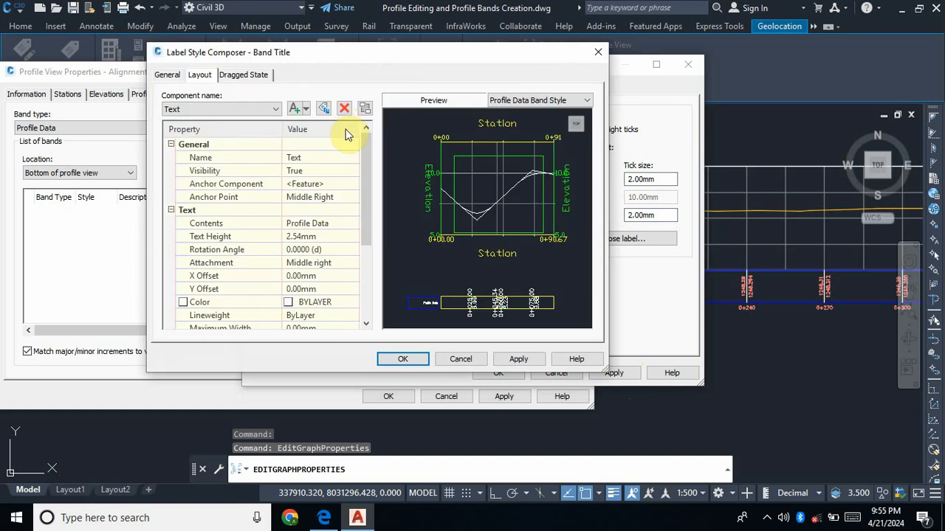
left_click(274, 109)
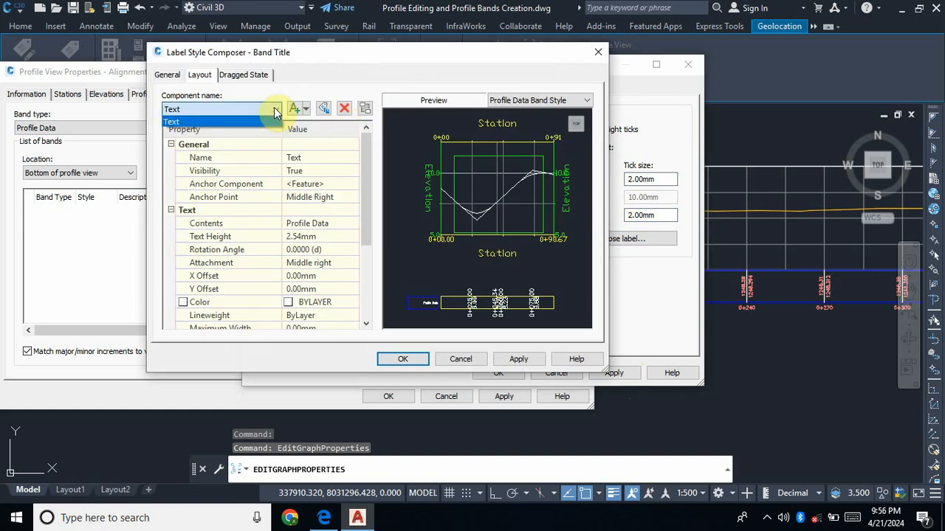
left_click(274, 110)
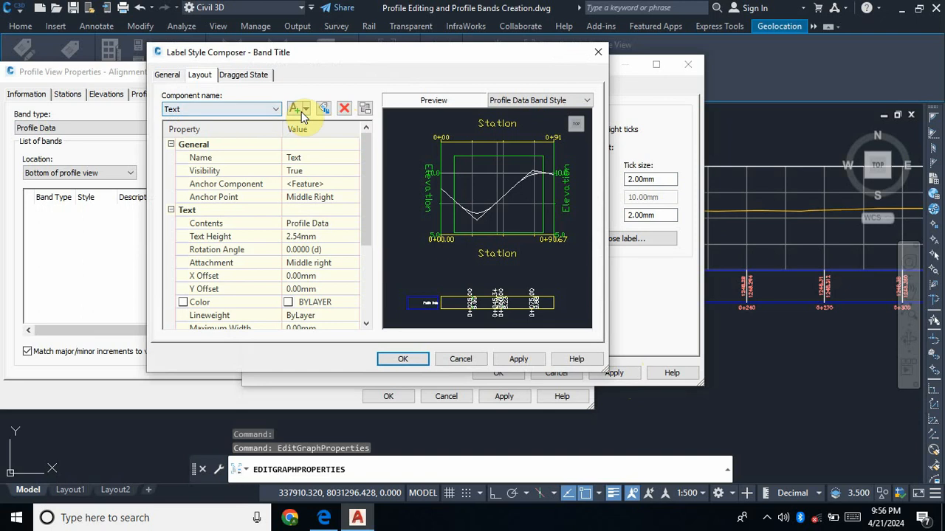
left_click(313, 159)
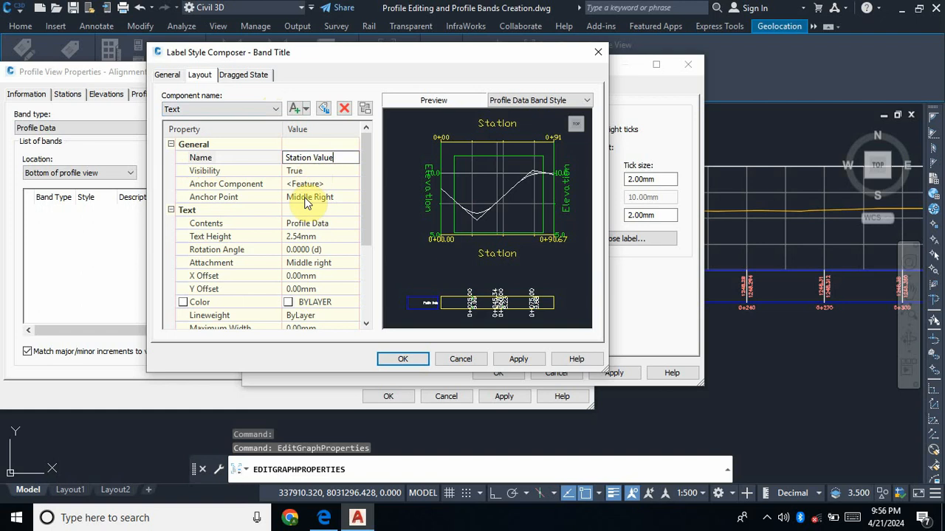
Set both the anchor point and the text attachment of the title component to Middle Center
left_click(341, 194)
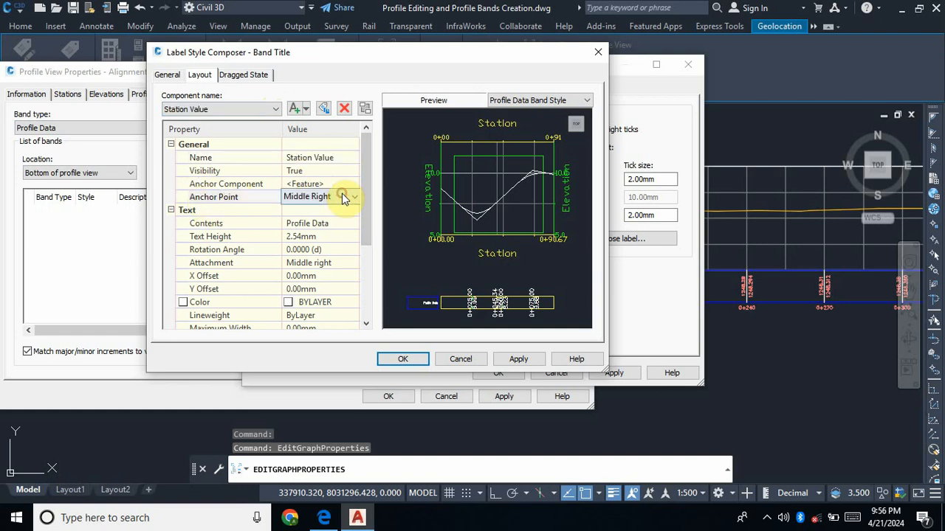
left_click(342, 194)
left_click(328, 252)
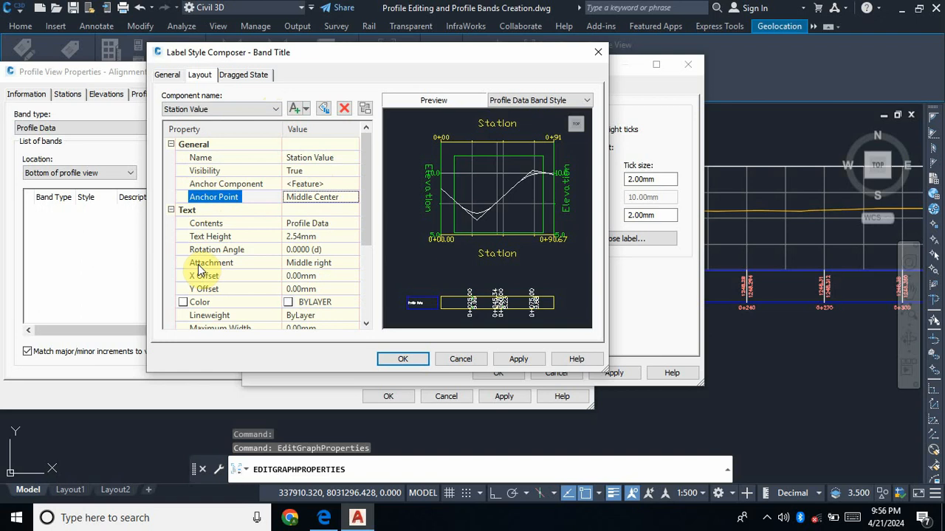
left_click(343, 266)
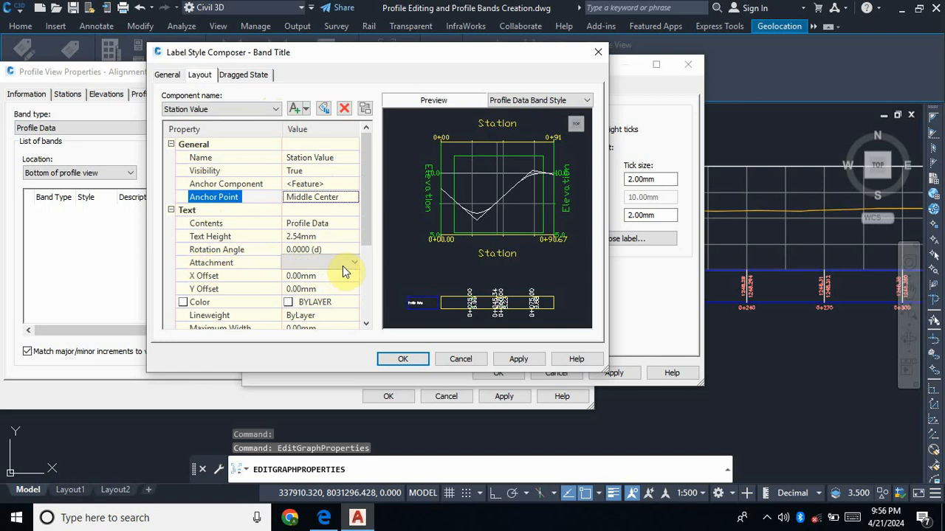
left_click(342, 266)
left_click(327, 316)
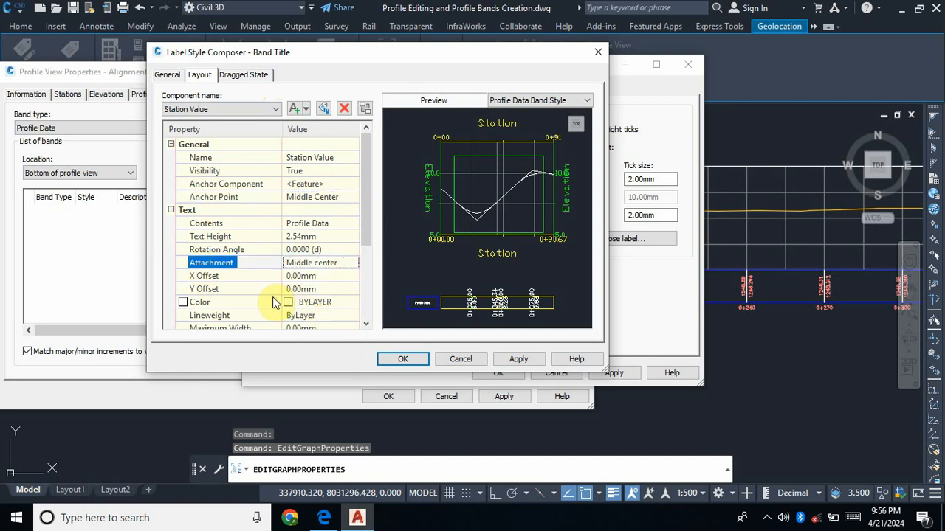
Set the title component's text color to white
scroll(314, 296, "down", 1)
left_click(314, 263)
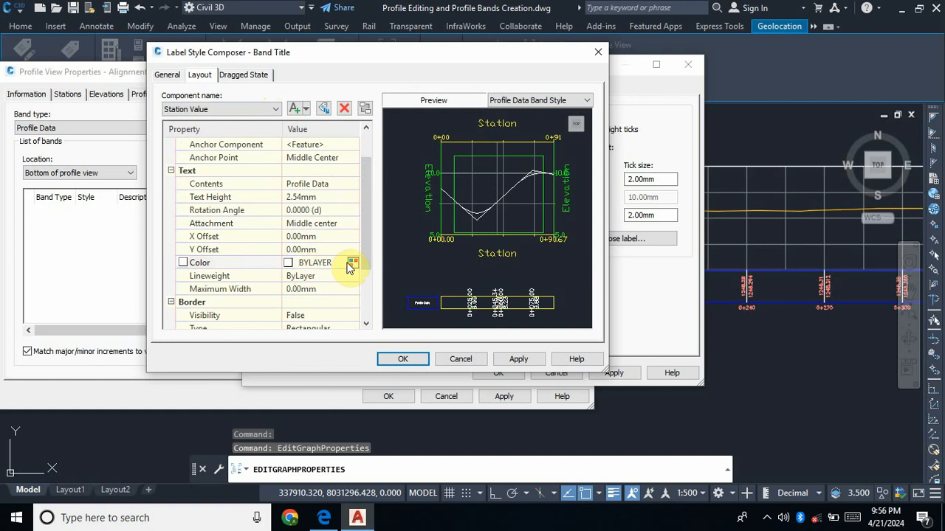
left_click(354, 263)
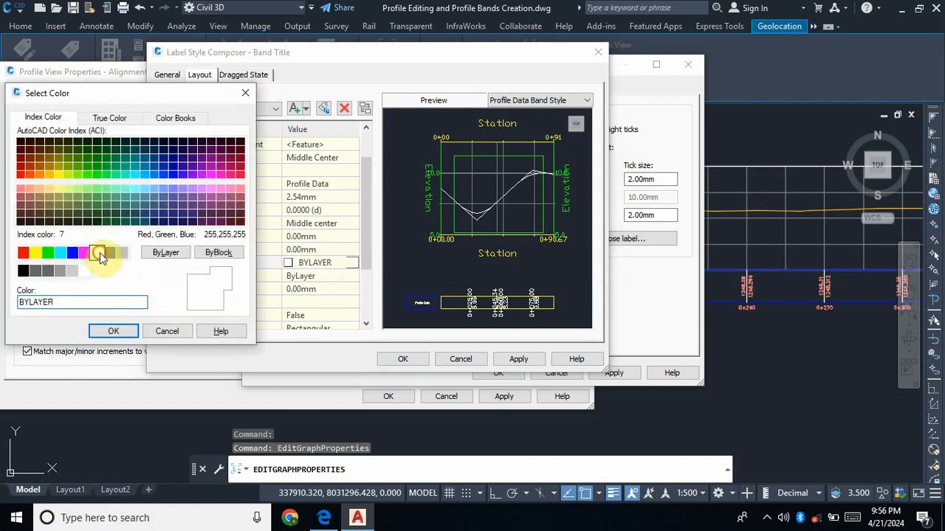
left_click(97, 252)
left_click(118, 331)
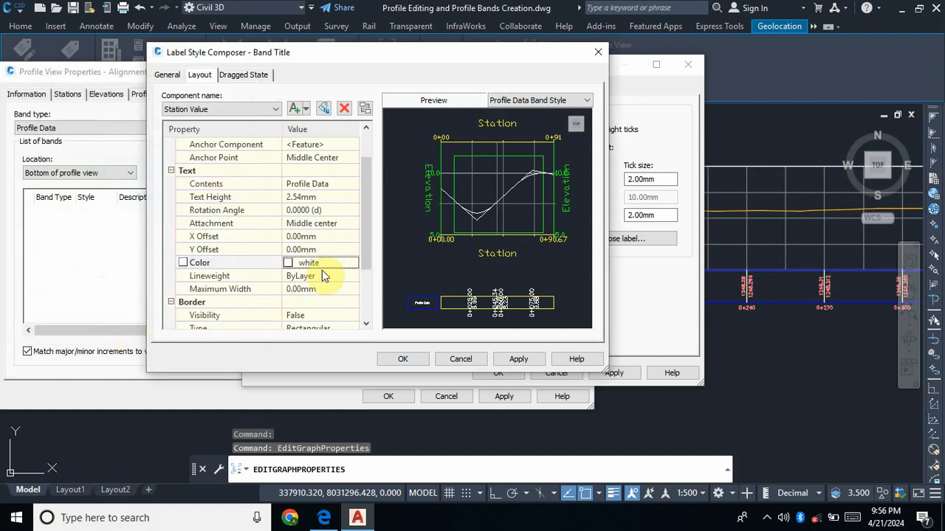
Replace the band title component's contents with the text "Station Value"
scroll(350, 226, "up", 1)
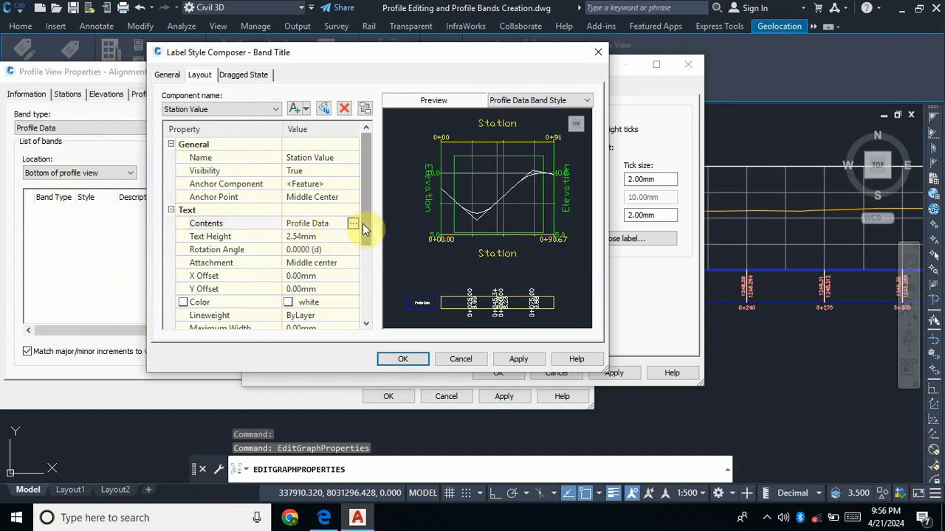
left_click(353, 222)
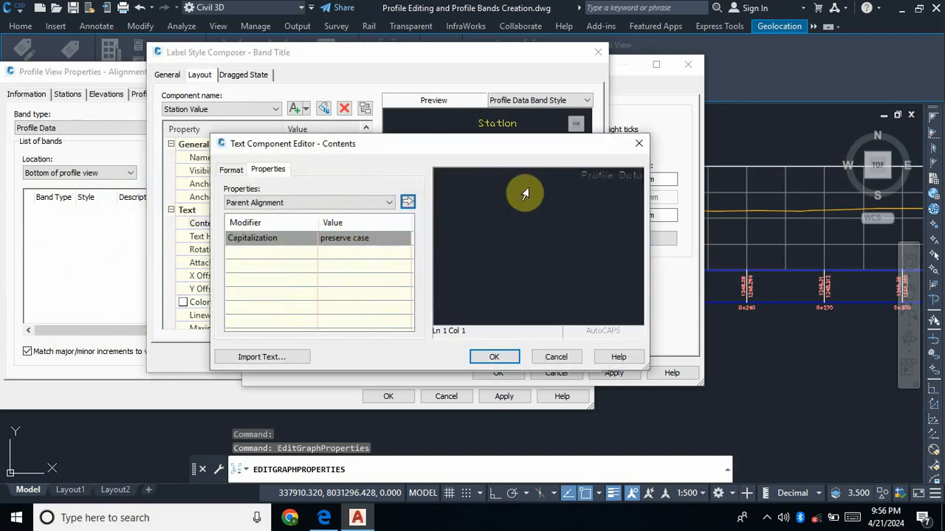
left_click(558, 180)
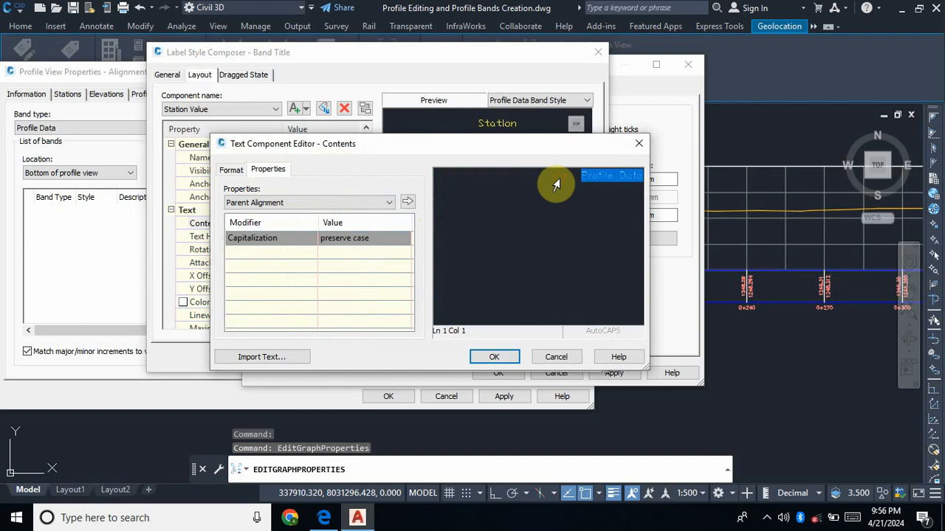
key("Delete")
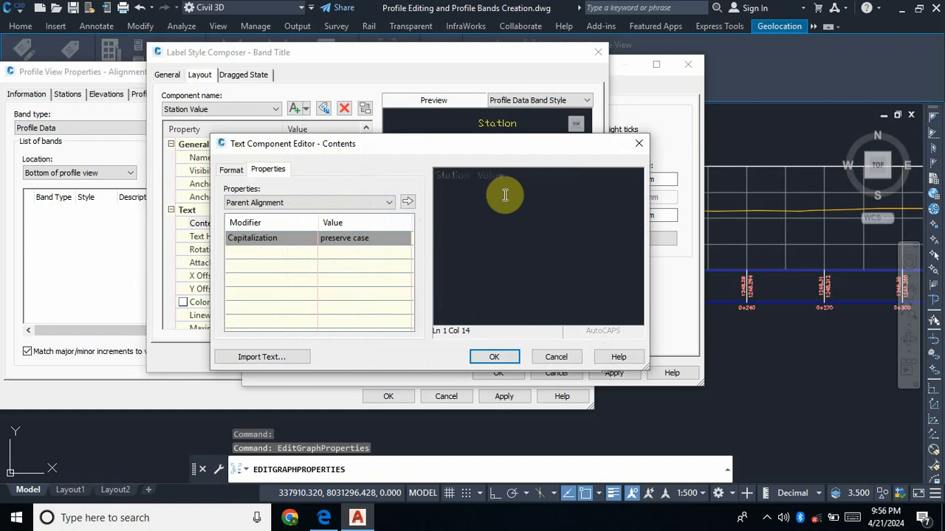
Format the title text in white Cambria, then accept the title label and apply the band style
left_click_drag(510, 175, 385, 176)
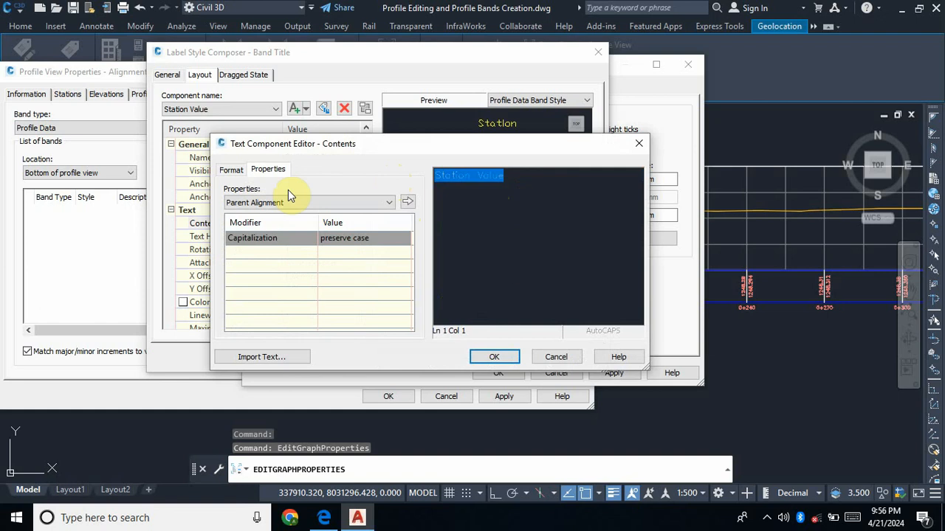
left_click(231, 170)
left_click(274, 287)
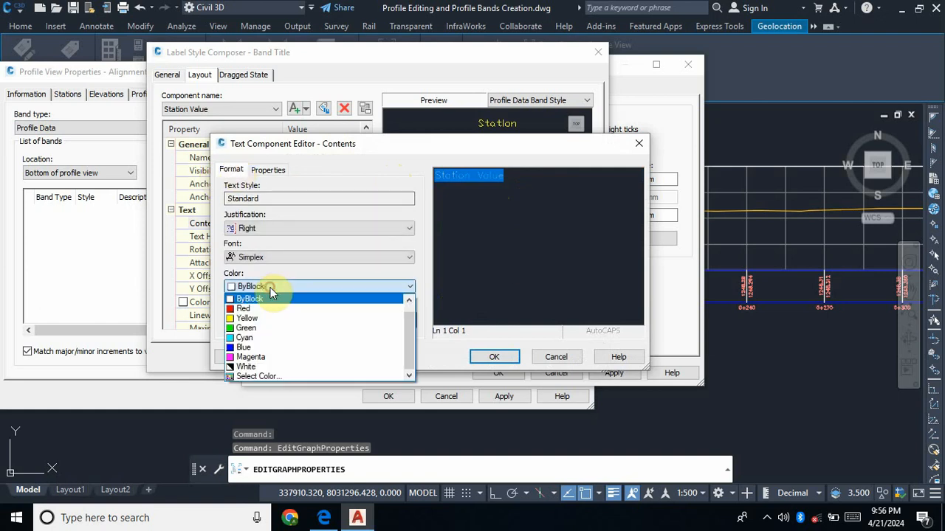
left_click(251, 367)
left_click(312, 258)
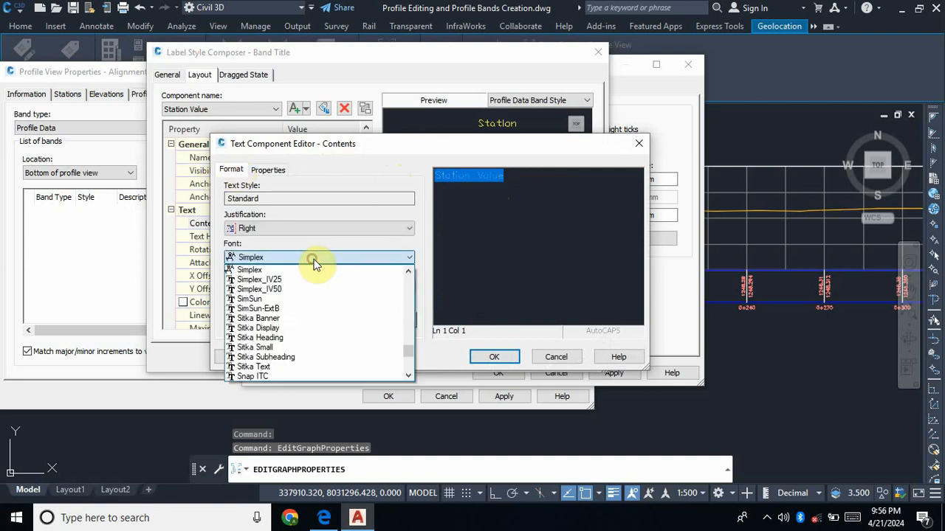
left_click_drag(410, 357, 408, 300)
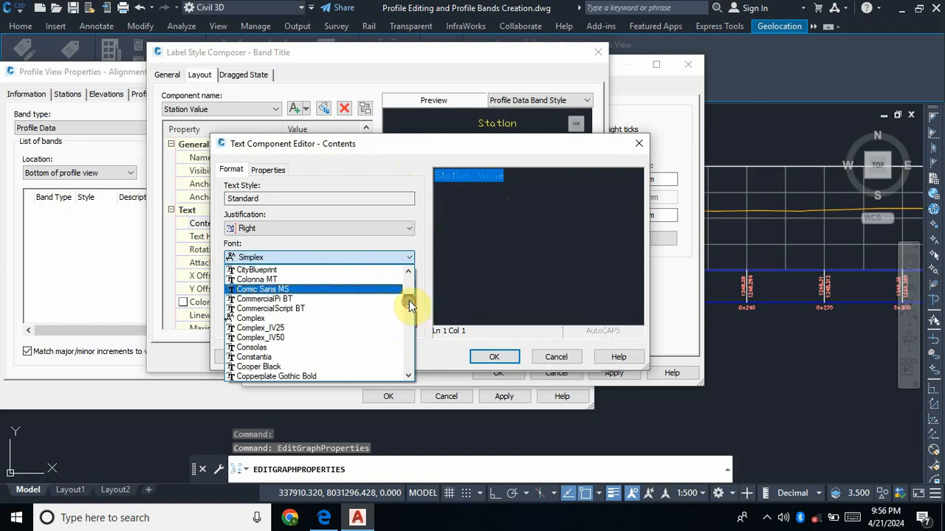
scroll(282, 302, "up", 5)
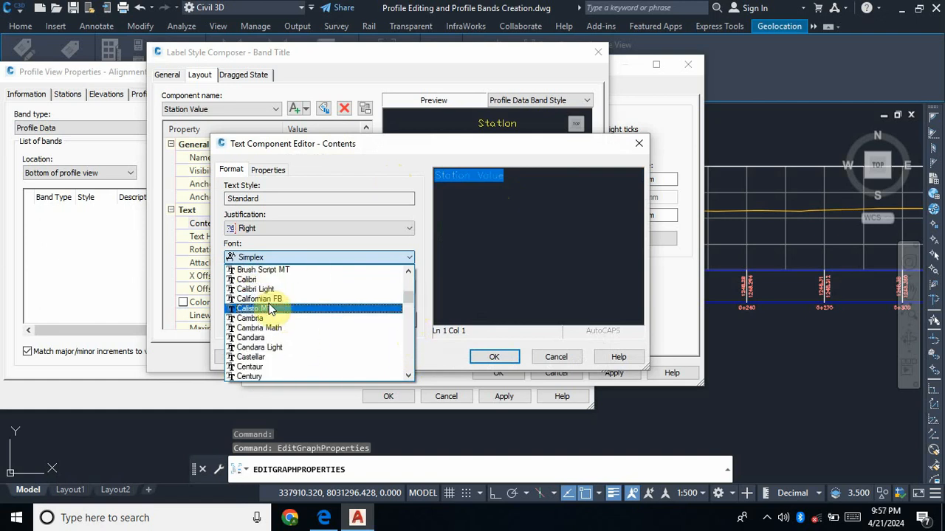
left_click(272, 319)
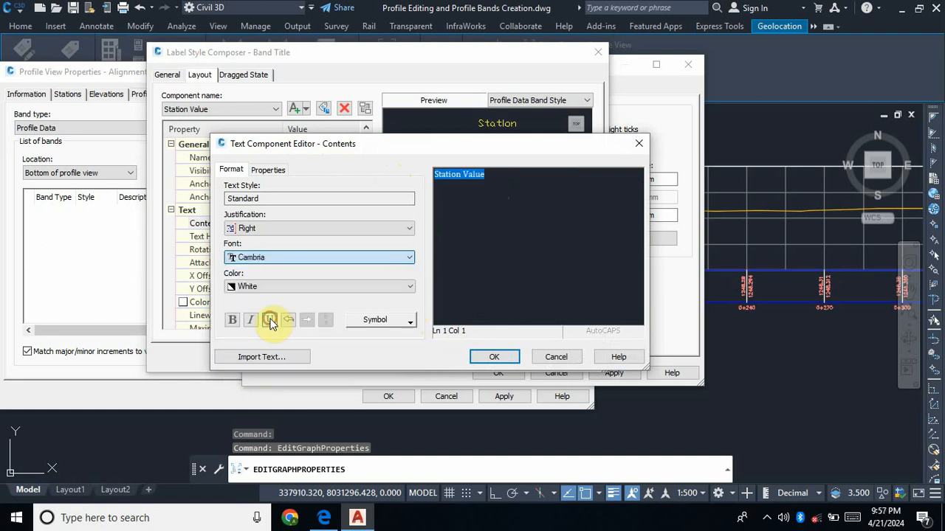
left_click(496, 356)
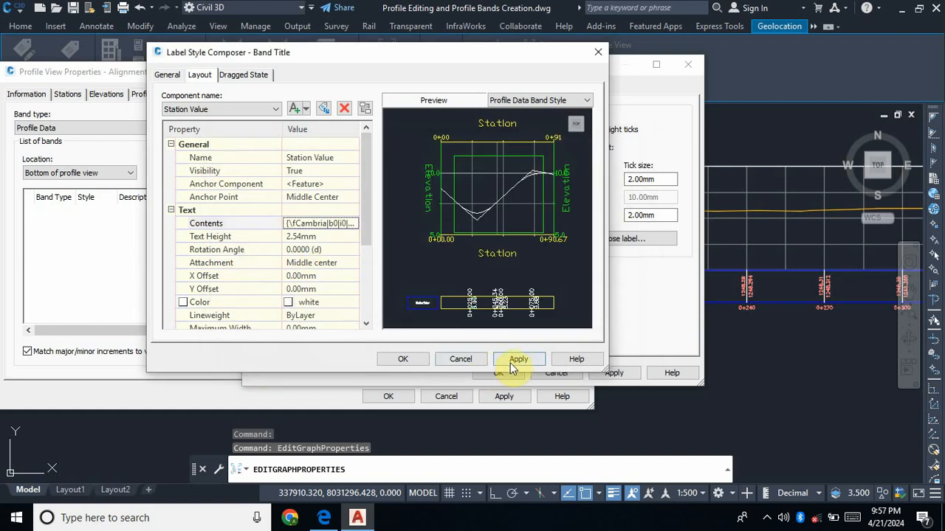
left_click(516, 358)
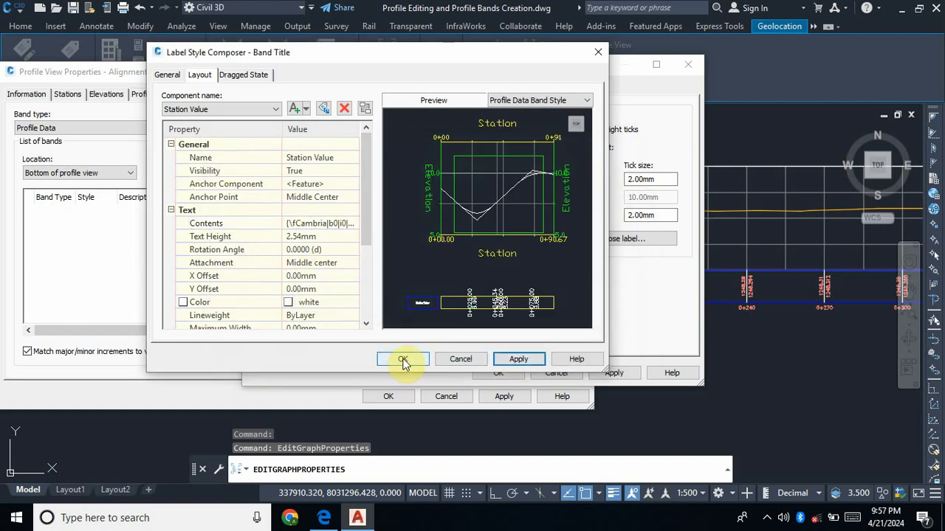
left_click(403, 360)
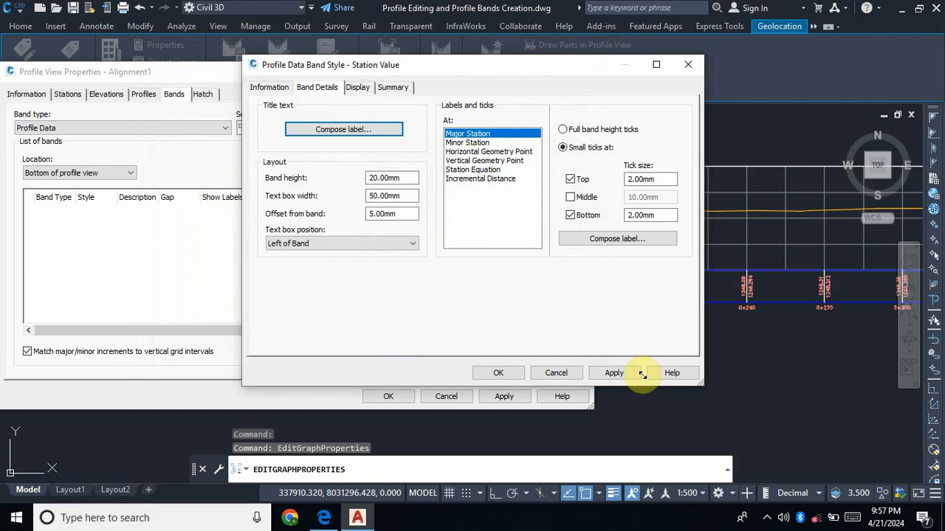
left_click(619, 375)
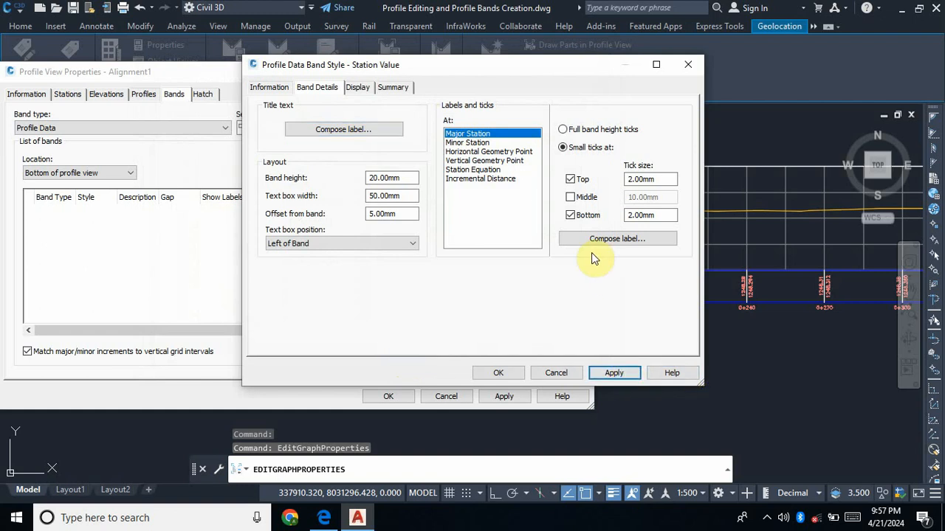
Open the major station label for composing and delete its Station Value and Profile1 Elevation components
left_click(617, 240)
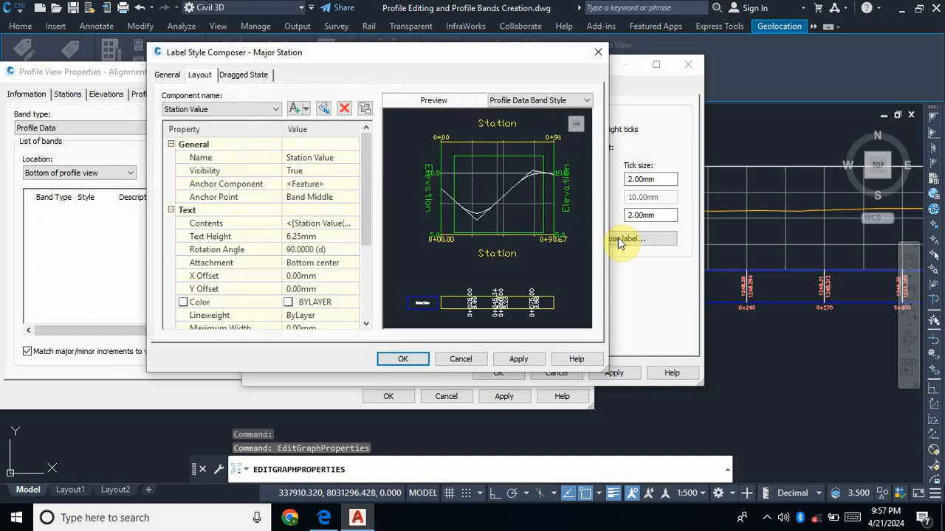
left_click(274, 109)
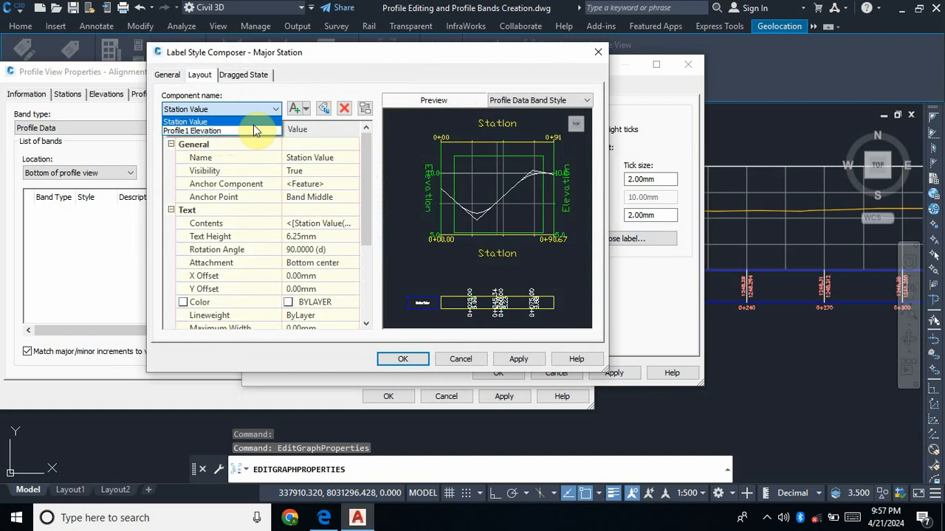
left_click(273, 111)
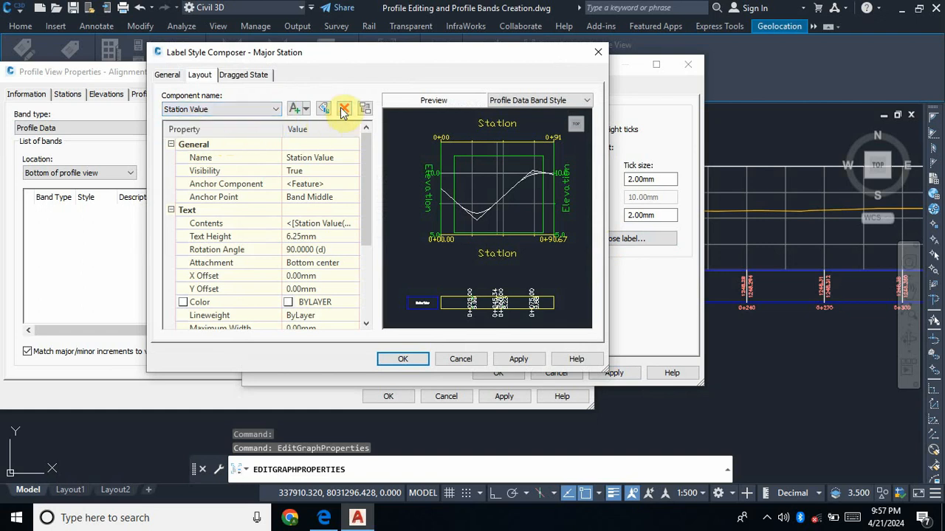
left_click(344, 108)
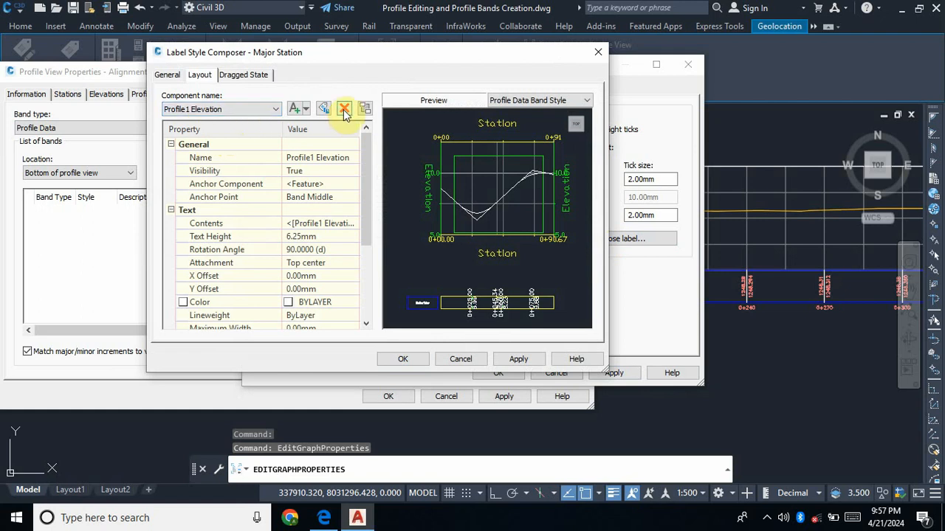
left_click(344, 109)
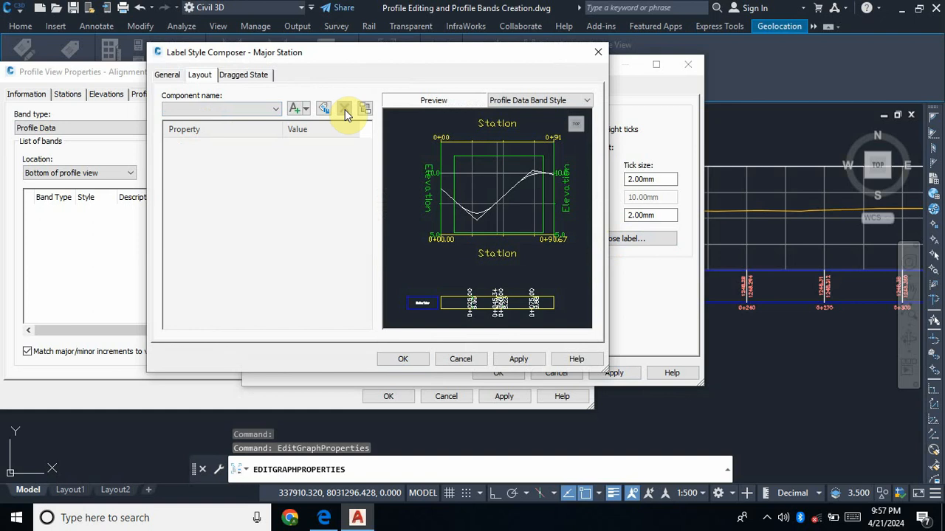
Add a new text component to the major station label and name it "Station Value"
left_click(306, 109)
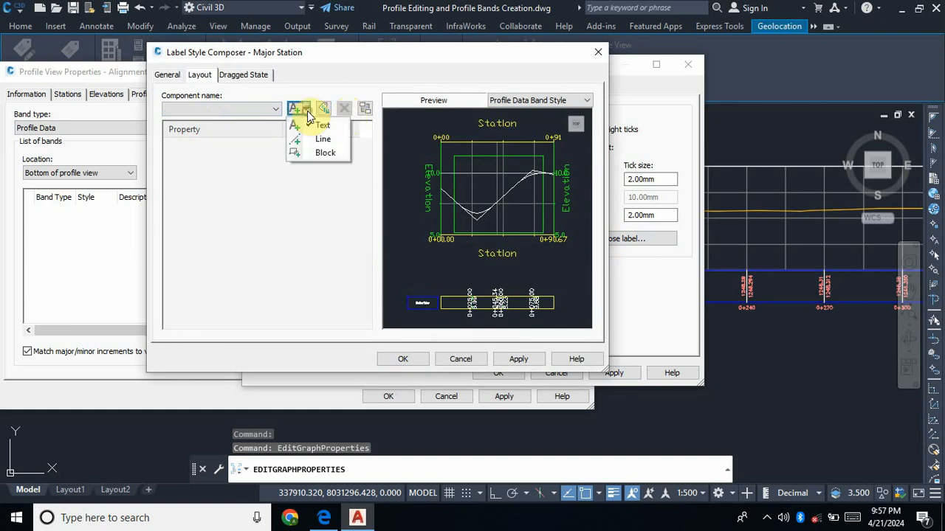
left_click(322, 129)
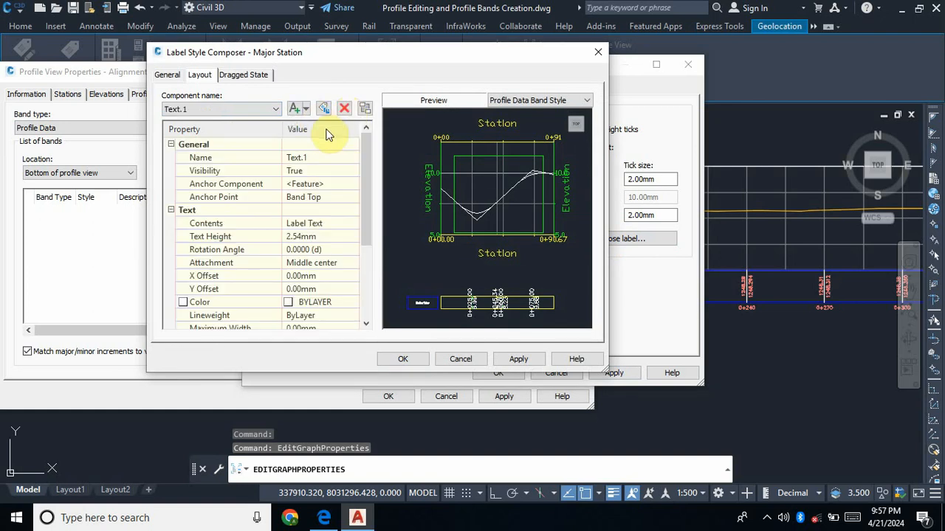
left_click(316, 157)
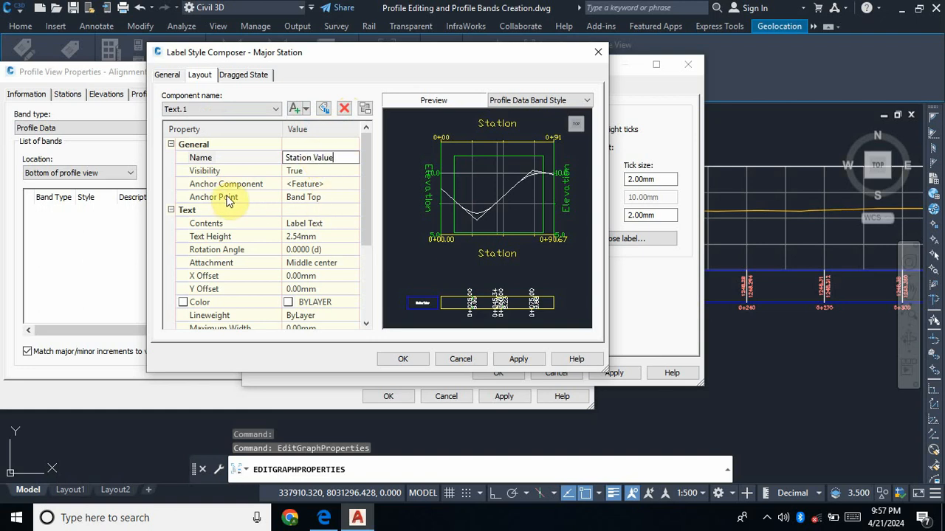
Set the new component's anchor point to Band Middle and its text attachment to Middle center
left_click(328, 197)
left_click(327, 197)
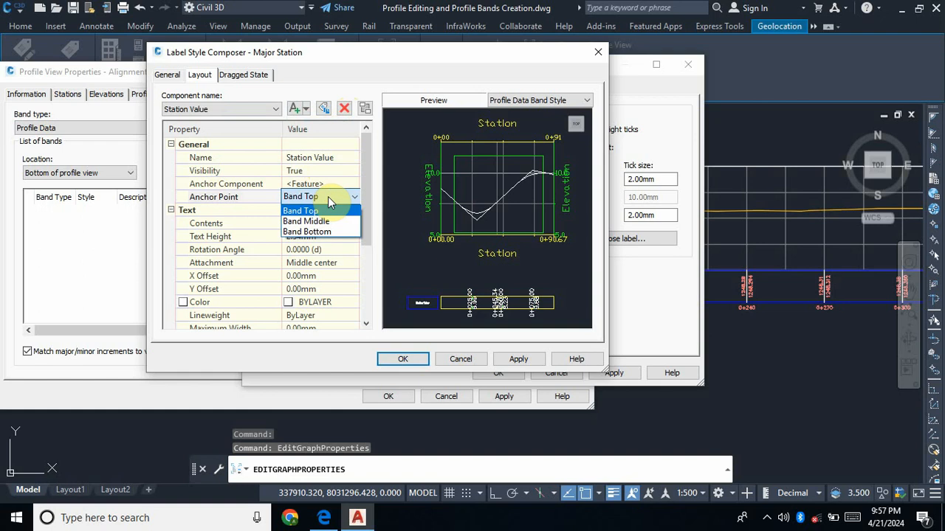
left_click(323, 219)
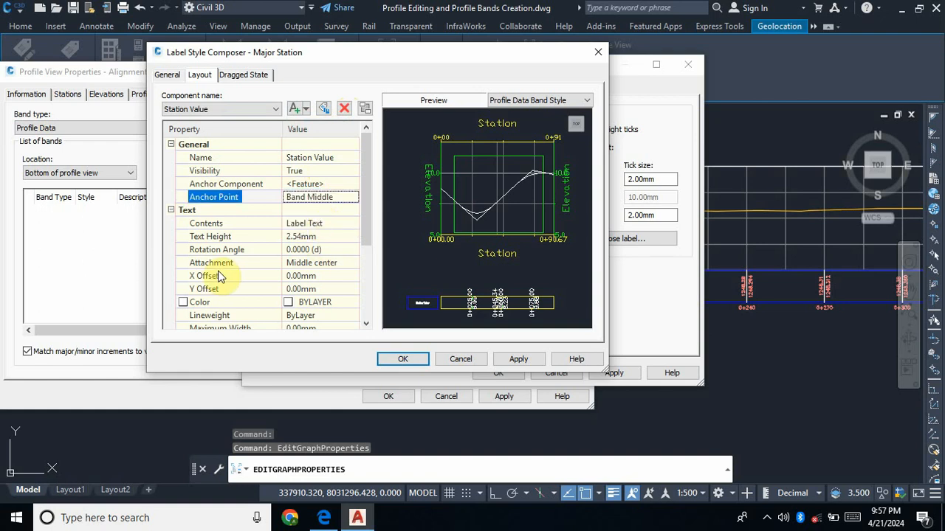
left_click(345, 264)
left_click(353, 263)
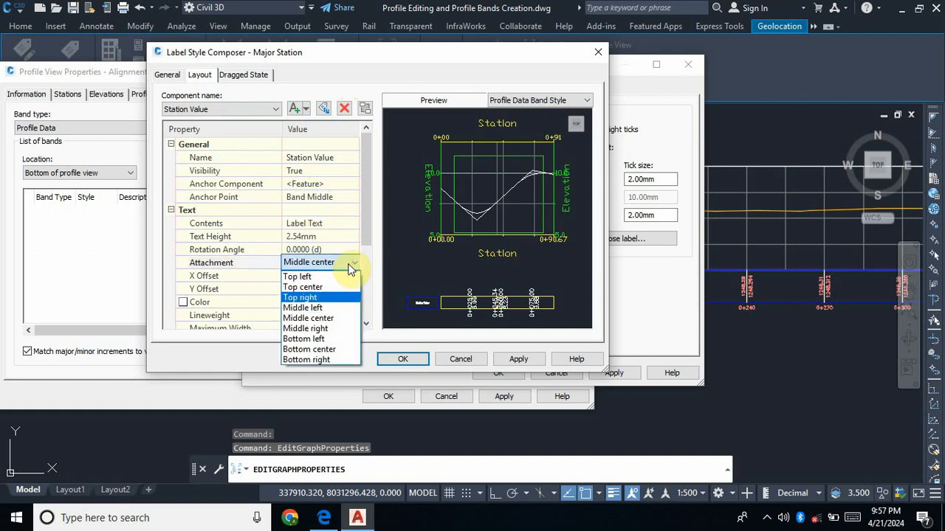
left_click(331, 318)
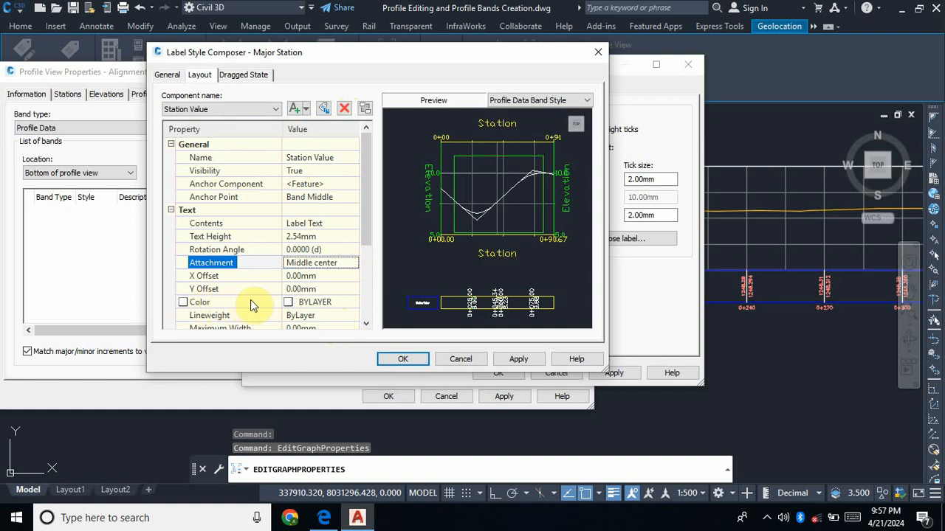
Set the major station component's text color to white
left_click(331, 302)
left_click(353, 302)
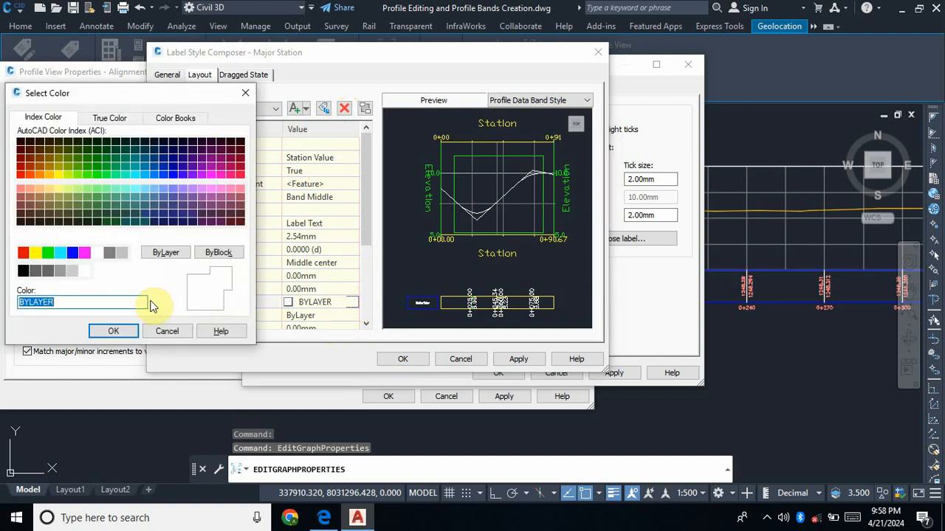
left_click(96, 253)
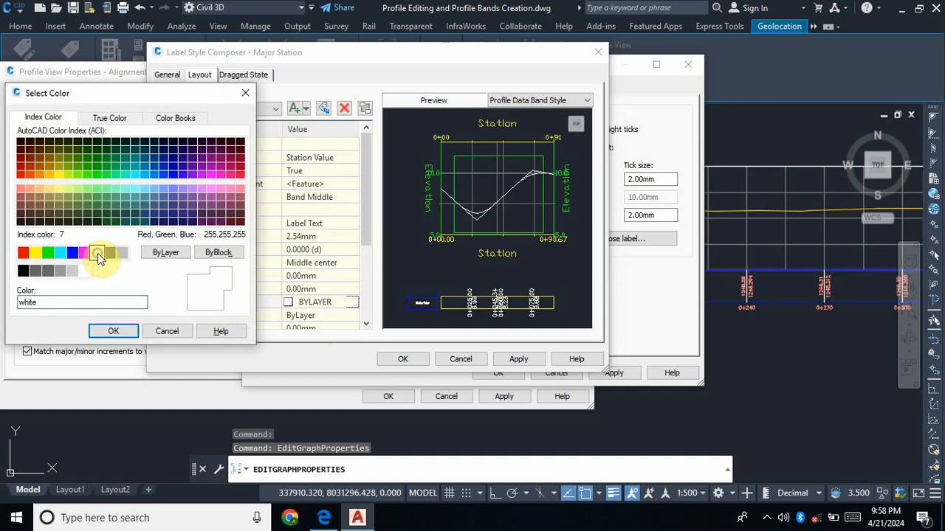
left_click(115, 332)
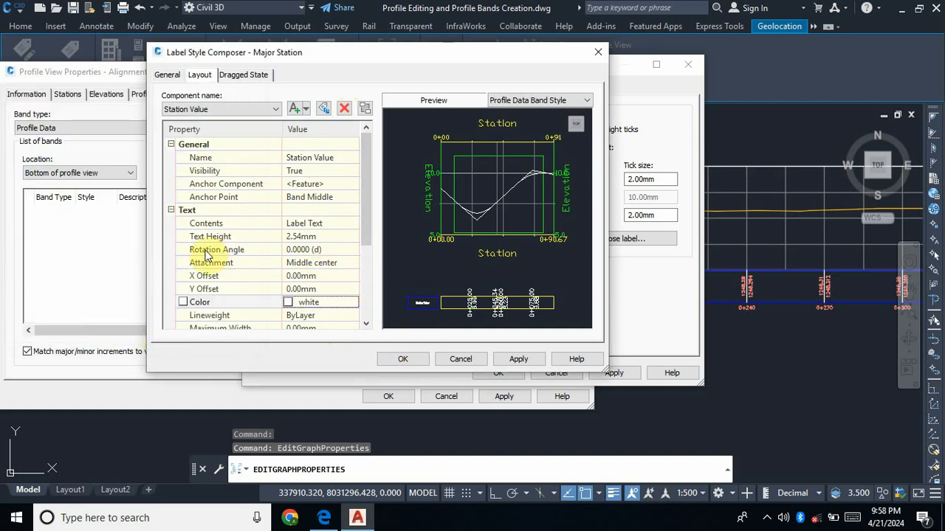
Set the major station text's rotation angle to 90 degrees and apply the label changes
left_click(343, 249)
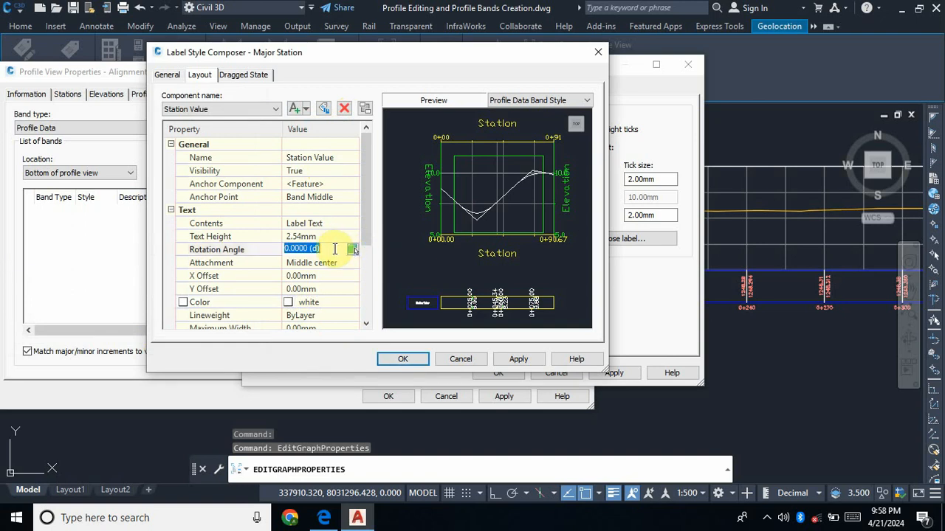
type("90")
left_click(554, 360)
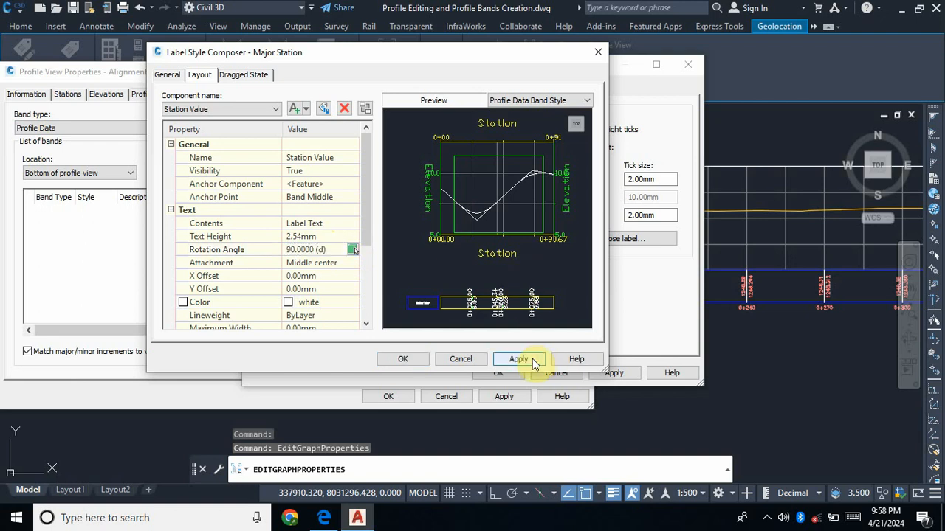
left_click(518, 359)
Open the contents of the major station's Station Value component for editing and clear the default label text
left_click(346, 223)
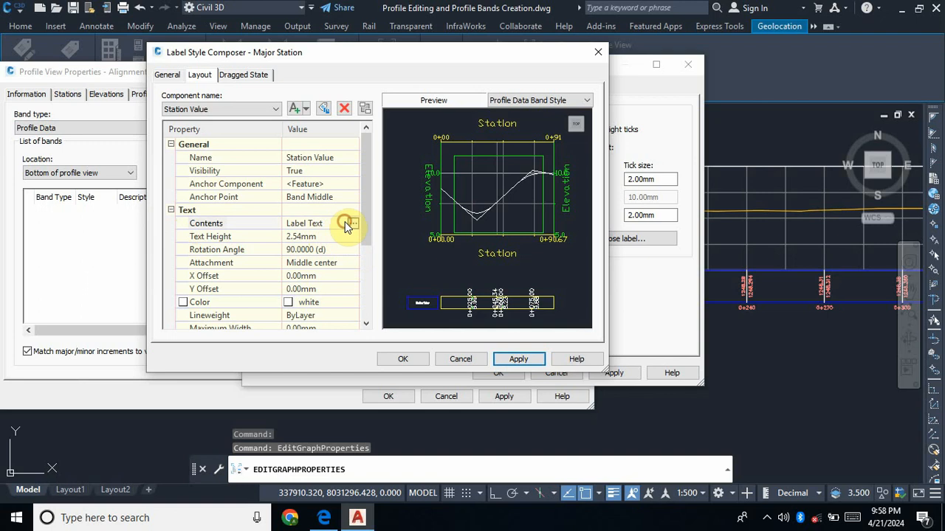
left_click(352, 224)
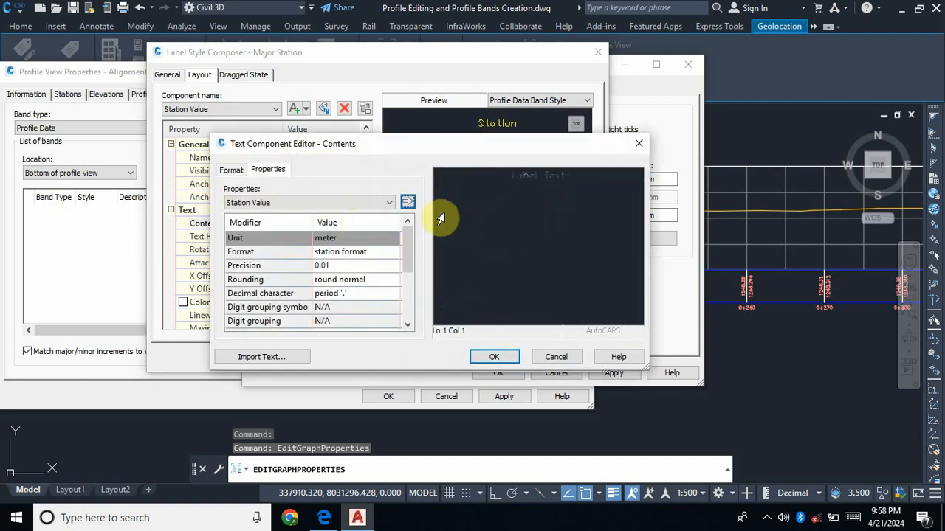
left_click_drag(586, 194, 517, 188)
key("Delete")
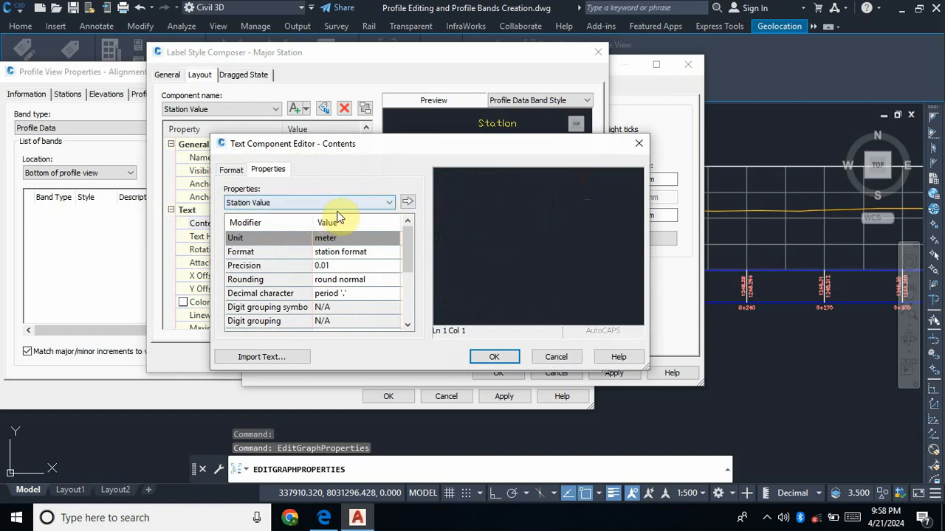
Insert the Station Value property into the label contents with a precision of 0.1
left_click(389, 203)
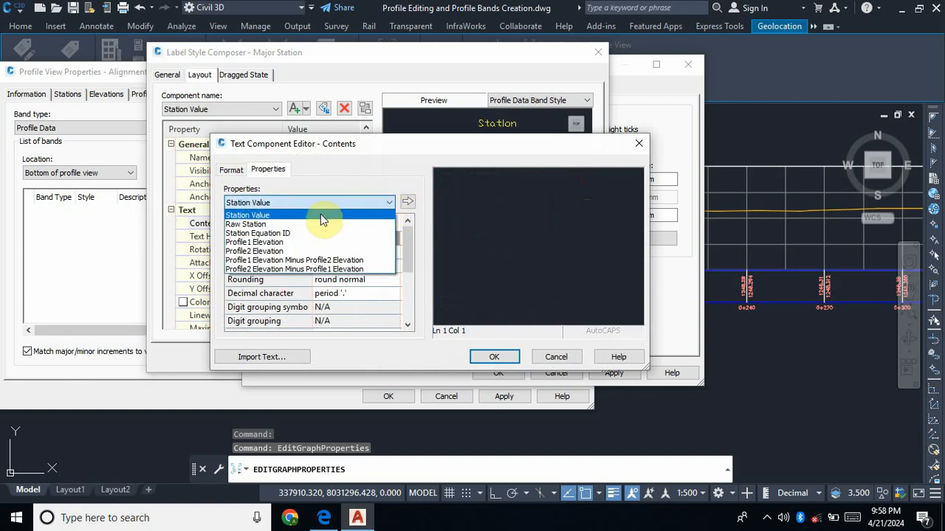
left_click(272, 216)
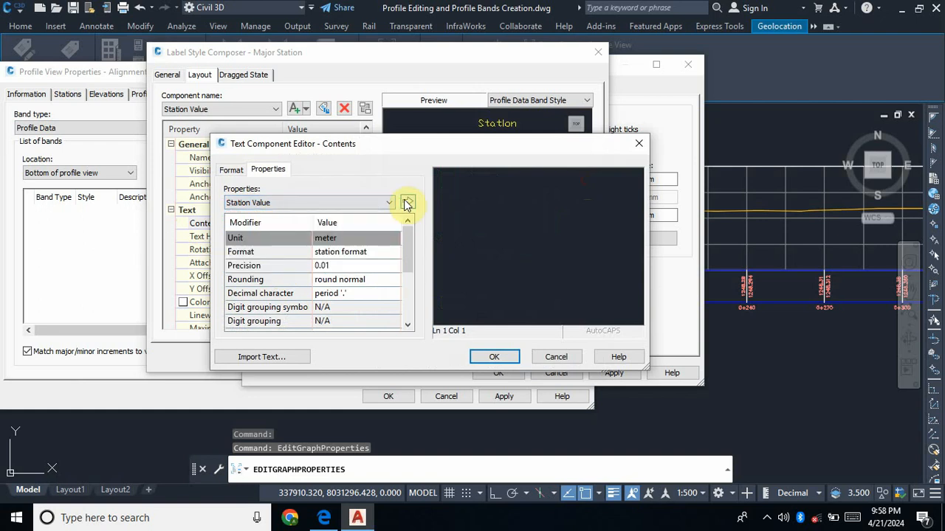
left_click(347, 268)
left_click(350, 269)
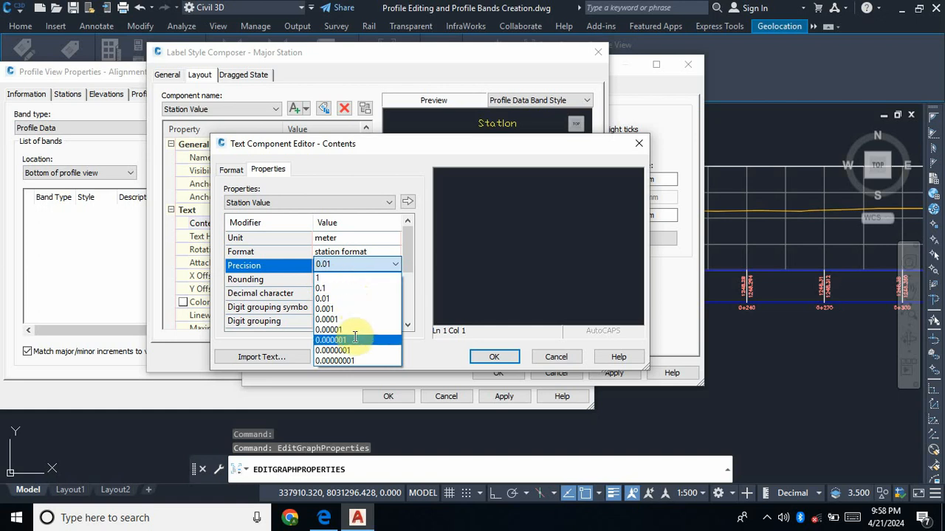
left_click(322, 288)
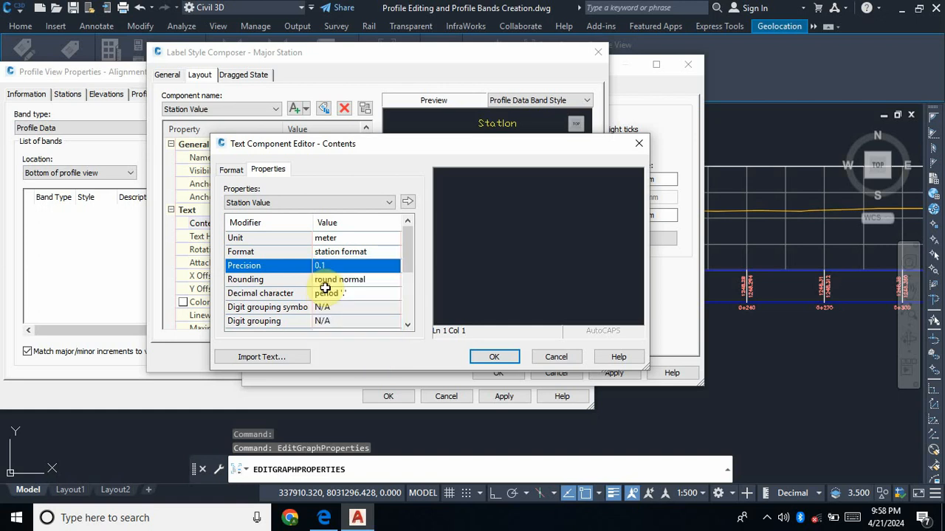
left_click(407, 203)
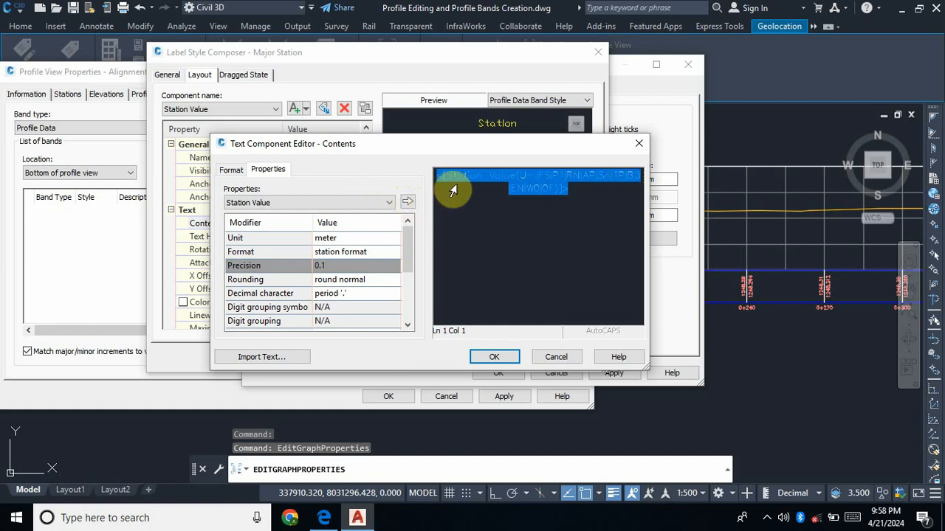
Set the color of the inserted station value text to White
left_click(231, 170)
left_click(288, 287)
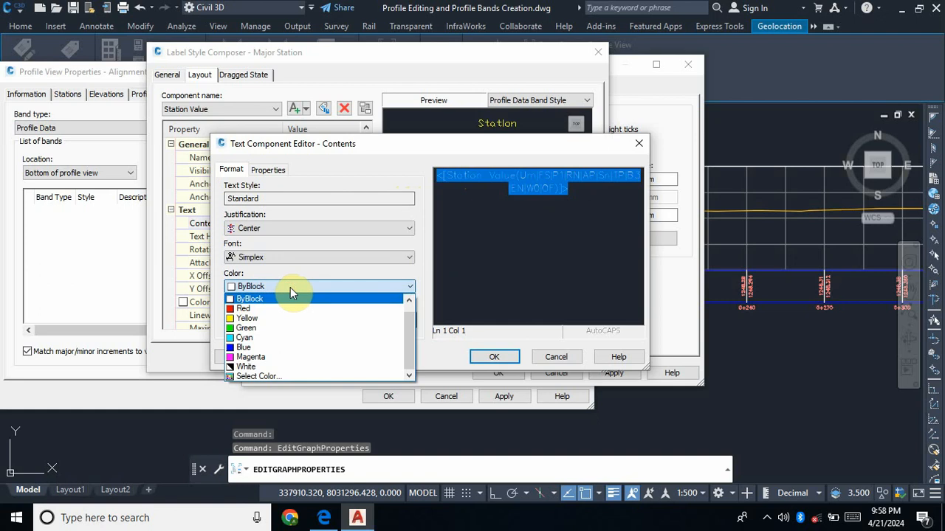
left_click(272, 367)
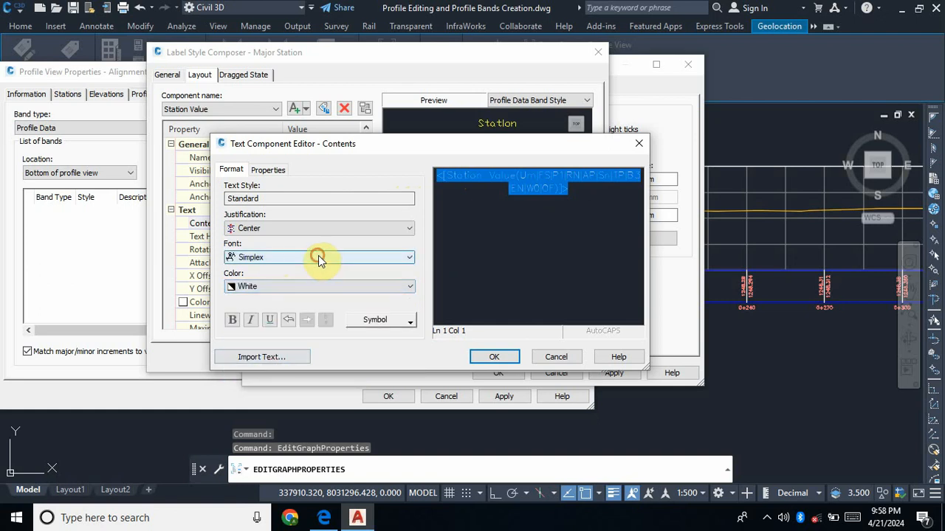
Change the station value text's font to Cambria, then apply and accept the major station label
left_click(319, 257)
left_click_drag(406, 354, 407, 320)
scroll(322, 302, "up", 5)
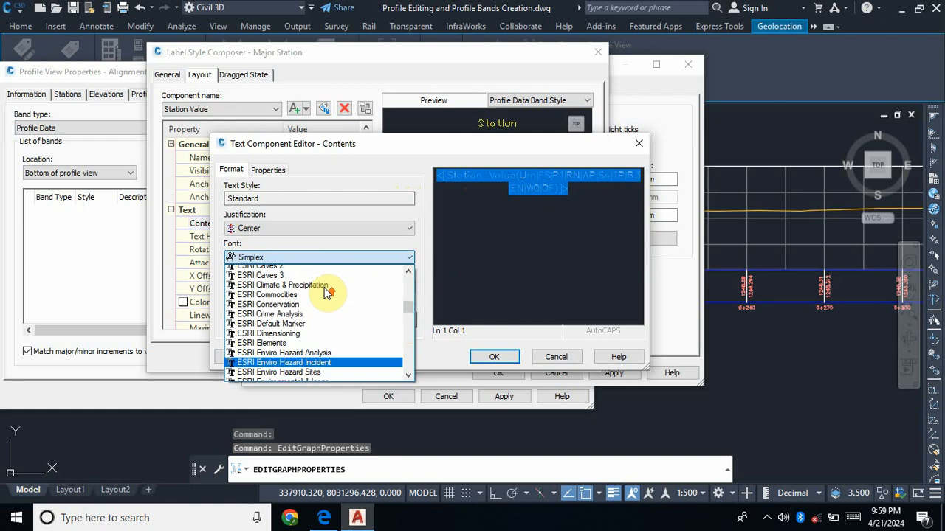
scroll(322, 295, "up", 12)
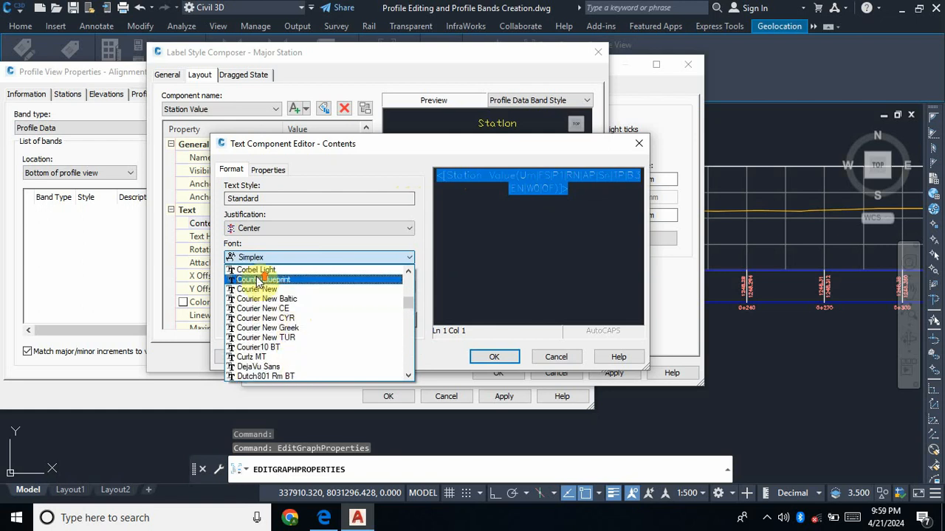
scroll(258, 284, "up", 3)
scroll(262, 301, "up", 6)
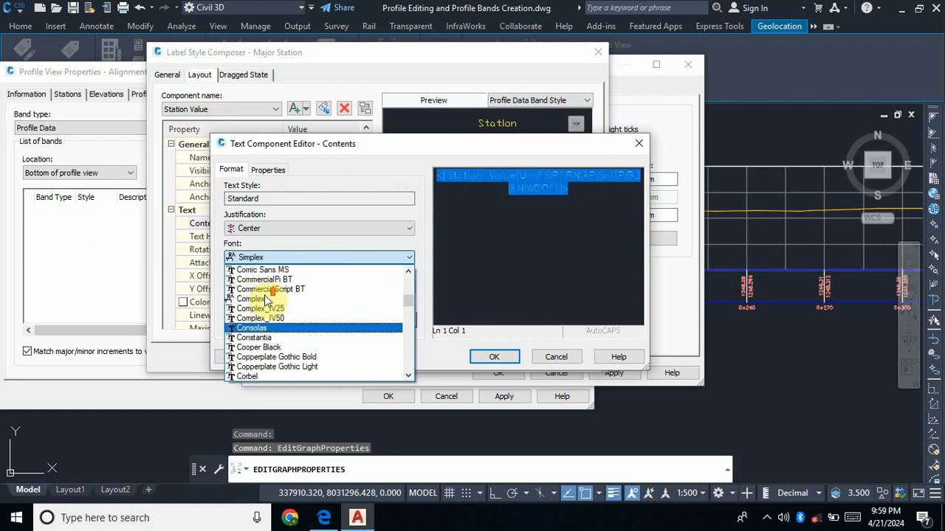
scroll(268, 301, "up", 2)
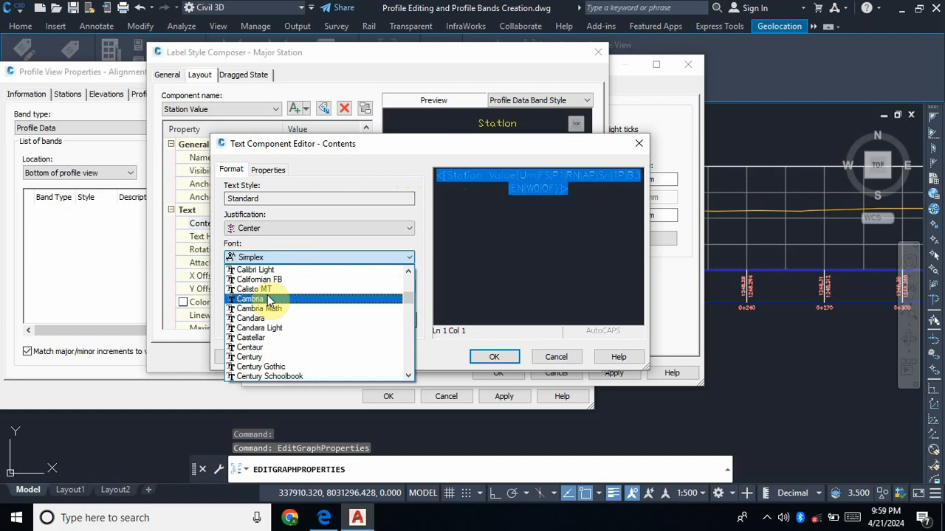
left_click(264, 299)
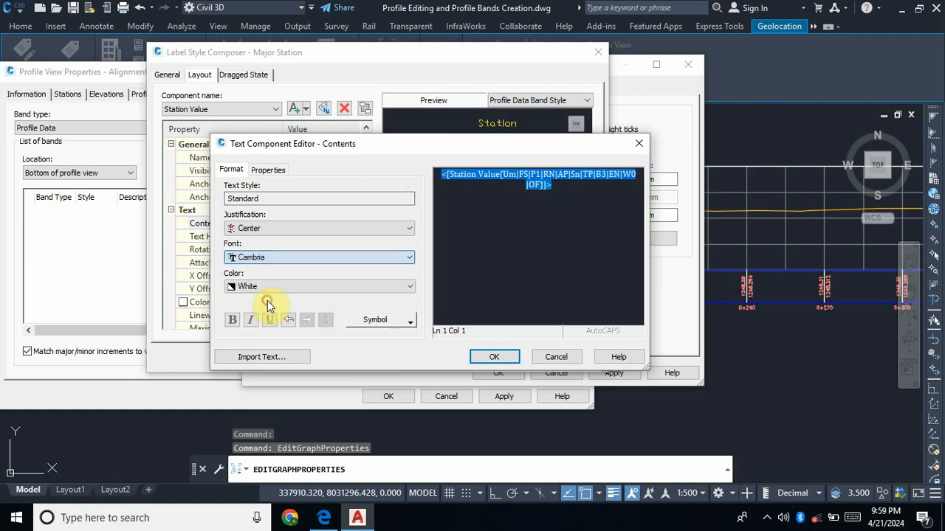
left_click(491, 358)
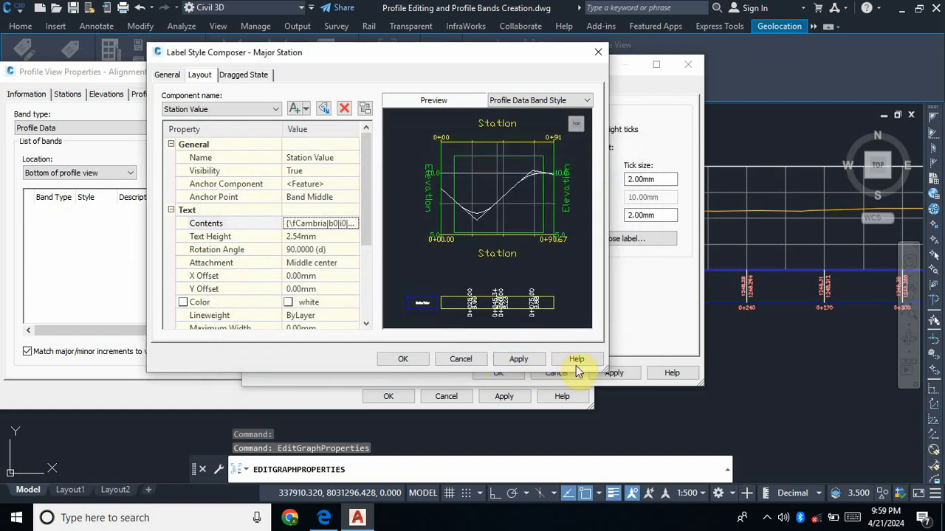
left_click(521, 360)
left_click(403, 360)
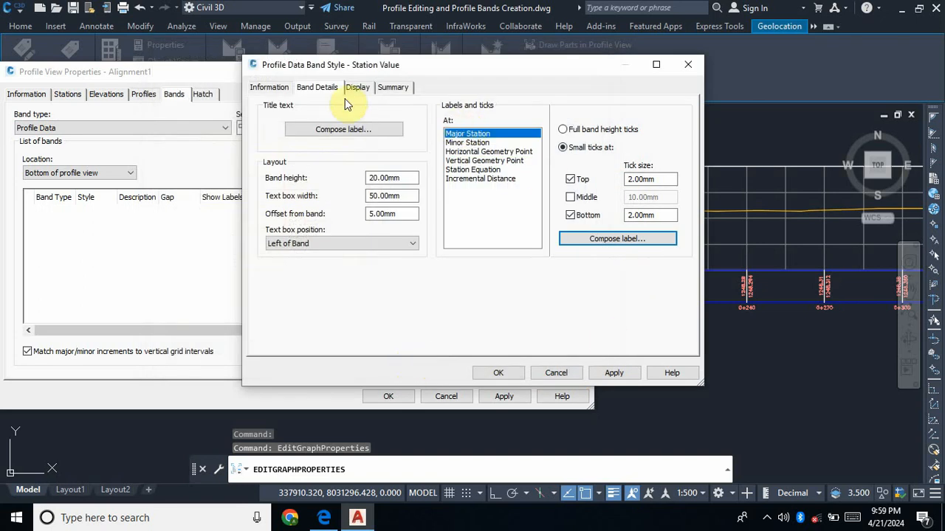
Set the Band Border display color of the Station Value band style to white
left_click(358, 88)
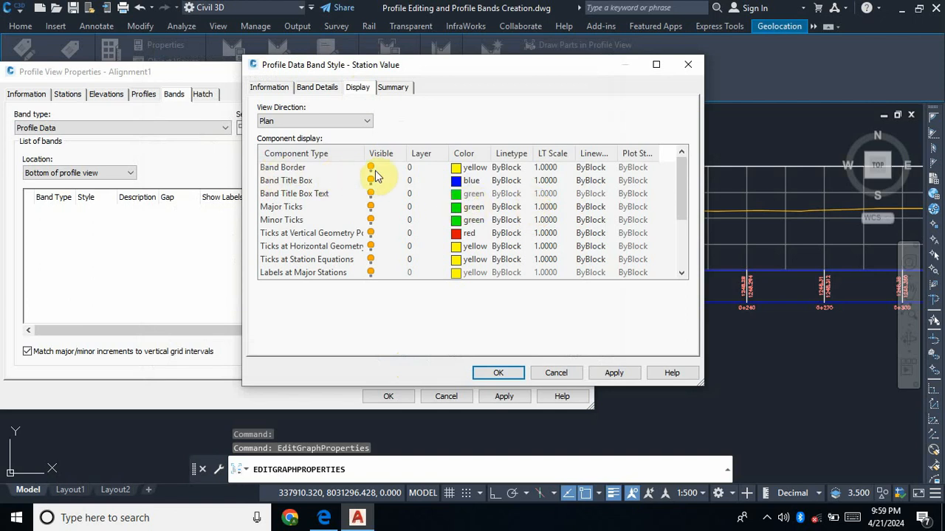
left_click(465, 167)
left_click(465, 167)
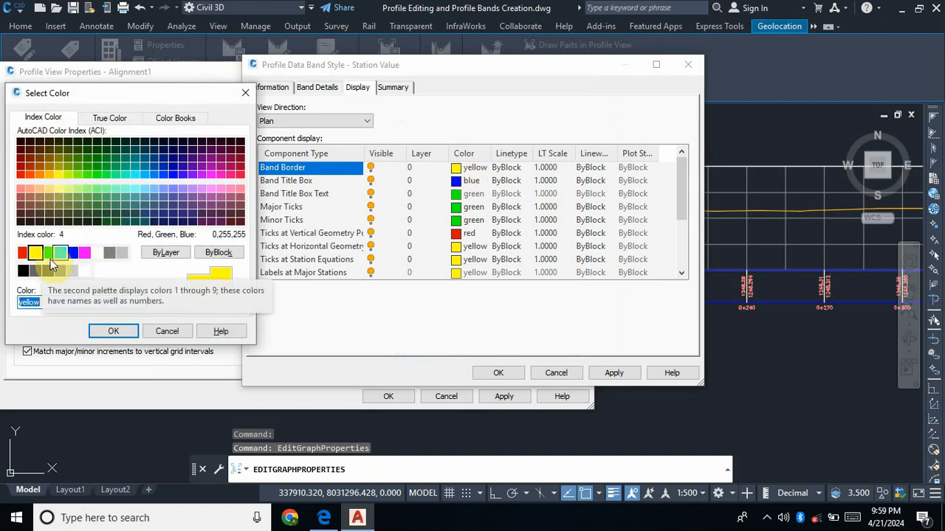
left_click(97, 254)
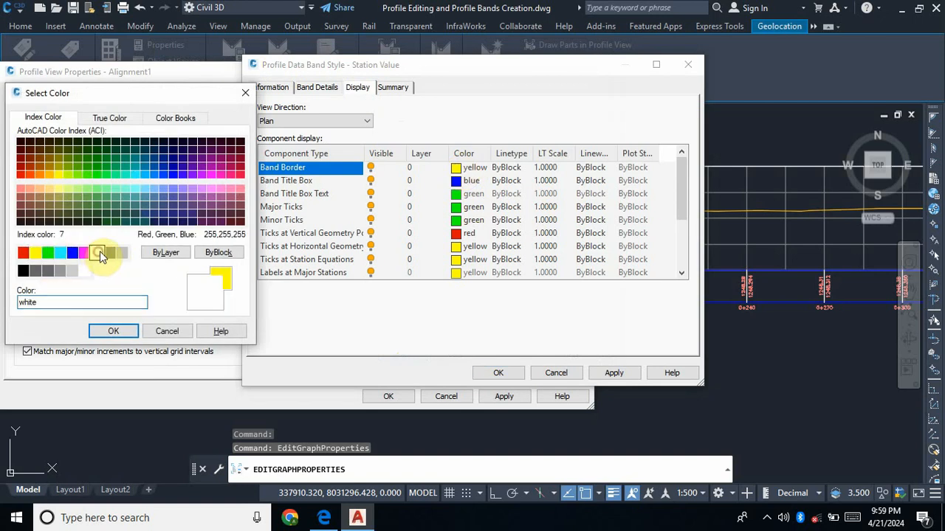
left_click(121, 332)
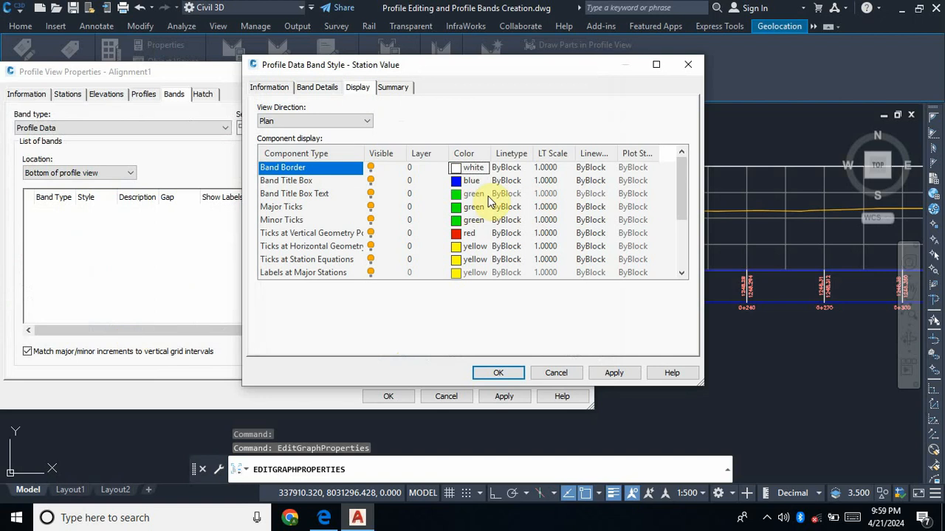
Set the Band Title Box display color to white
left_click(299, 181)
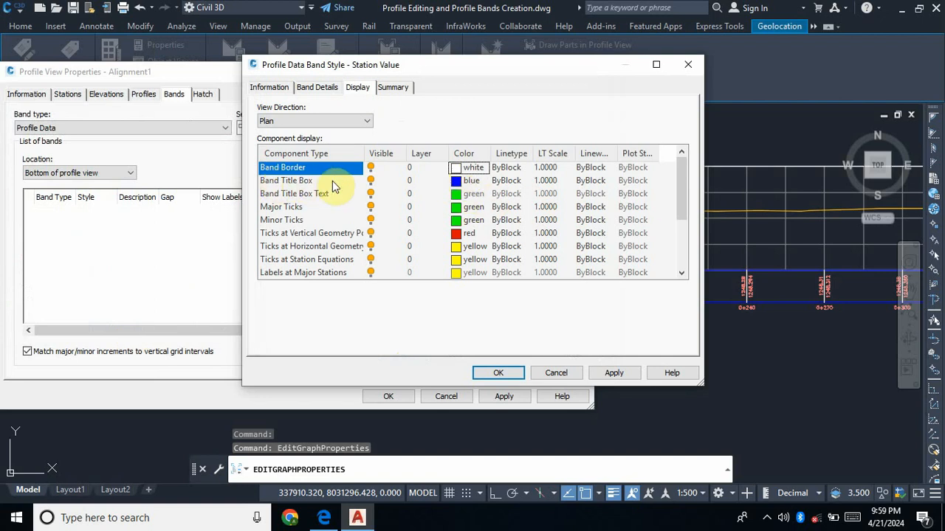
left_click(466, 180)
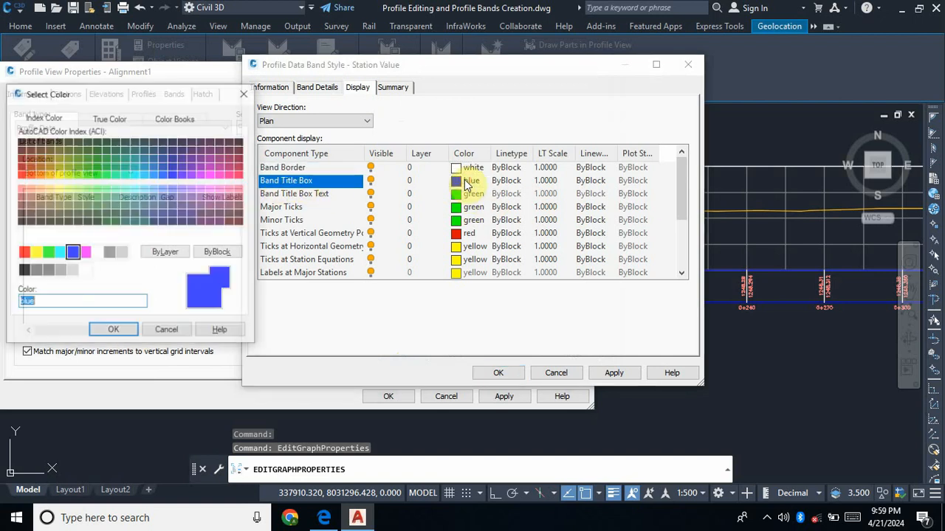
left_click(98, 253)
left_click(121, 336)
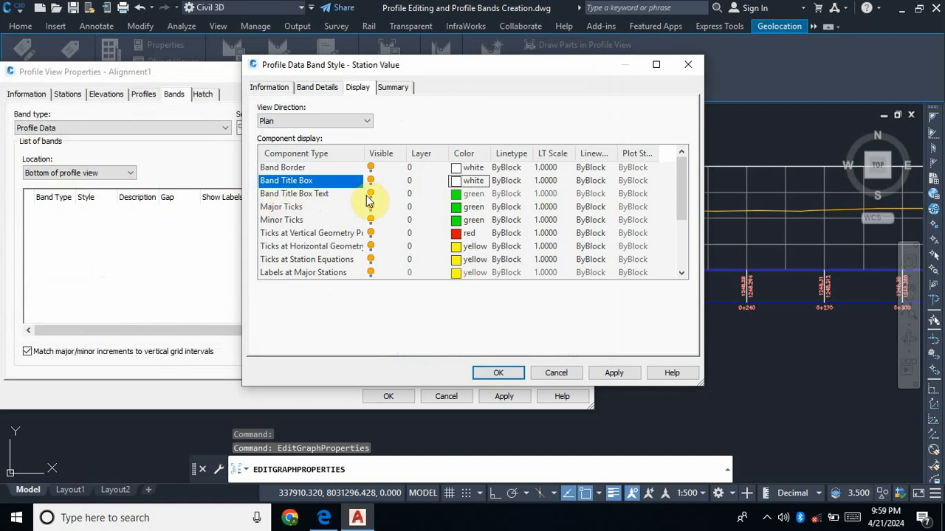
Set the Major Ticks display color to white
left_click(456, 195)
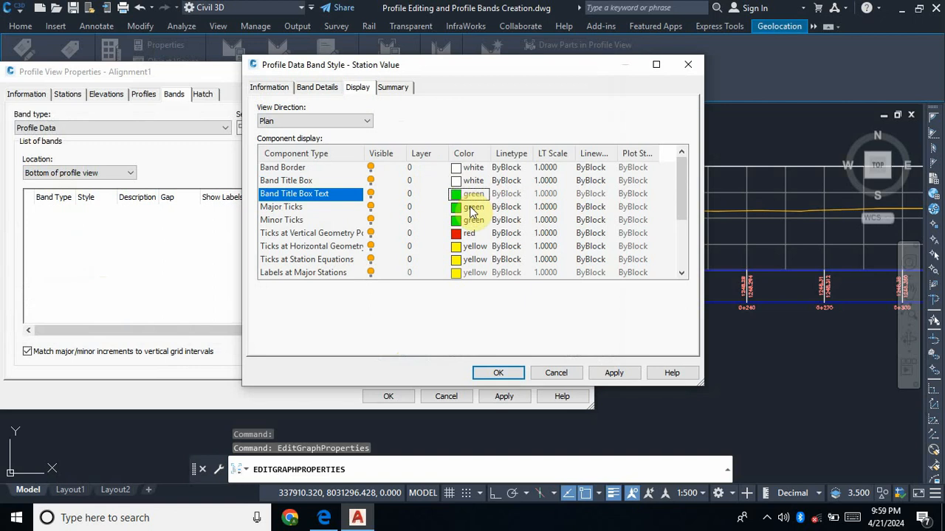
left_click(300, 209)
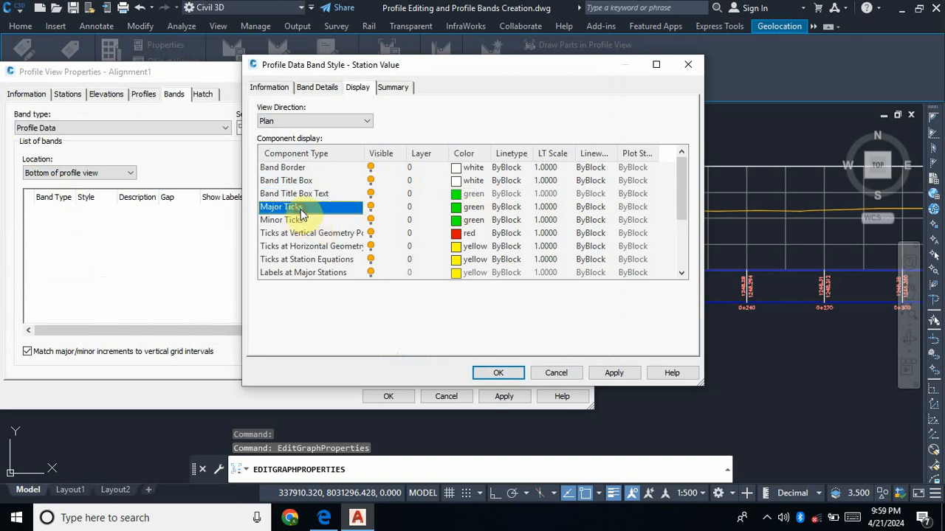
left_click(452, 209)
left_click(97, 252)
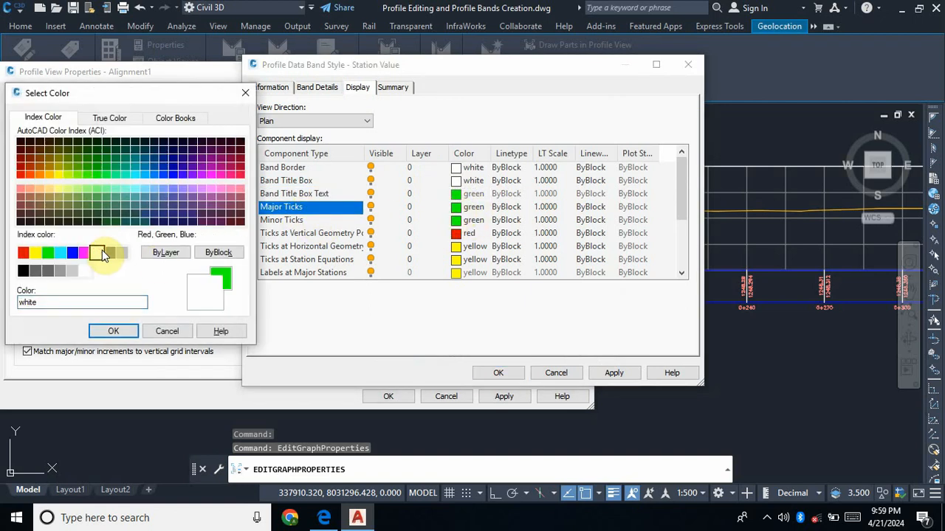
left_click(110, 332)
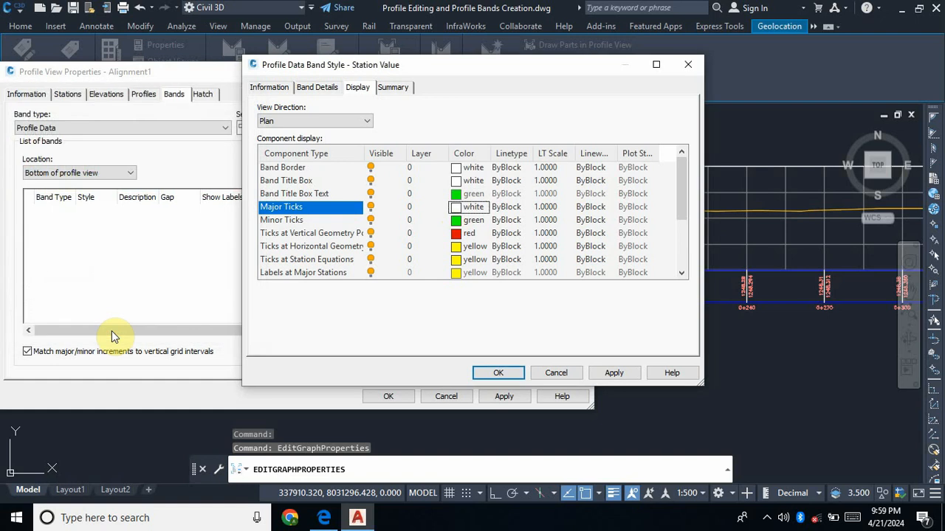
Turn off the visibility of minor ticks and of ticks at vertical geometry points, horizontal geometry points and station equations
left_click(371, 223)
left_click(370, 233)
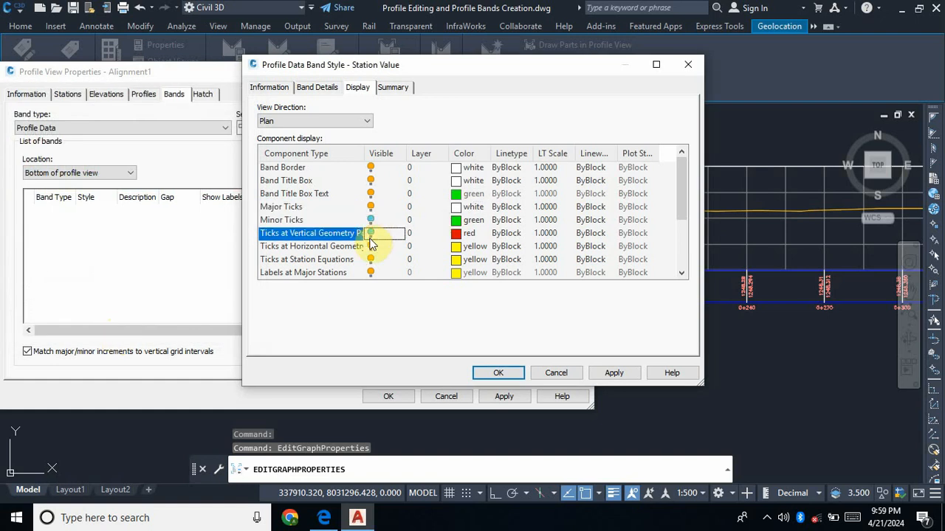
left_click(370, 246)
left_click(370, 259)
Turn off the visibility of labels at minor stations, vertical geometry points, horizontal geometry points and station equations
scroll(371, 244, "down", 1)
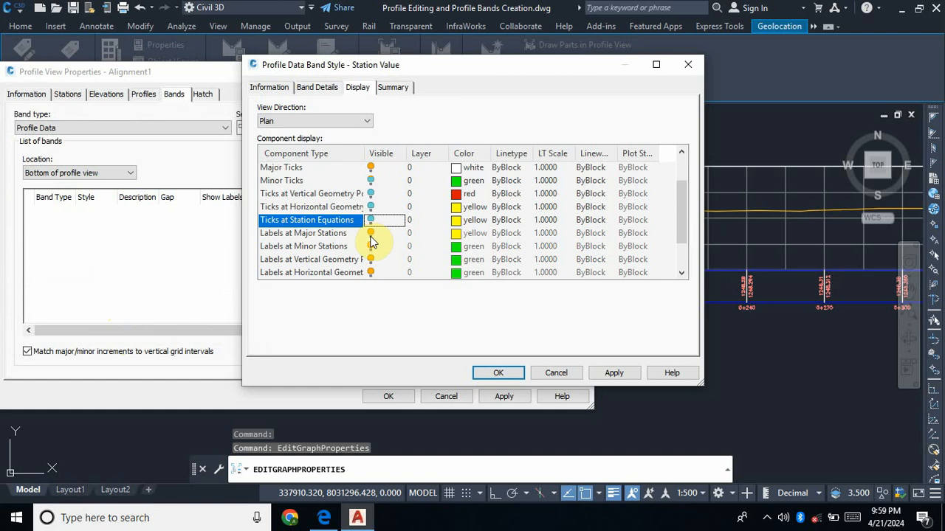
left_click(372, 247)
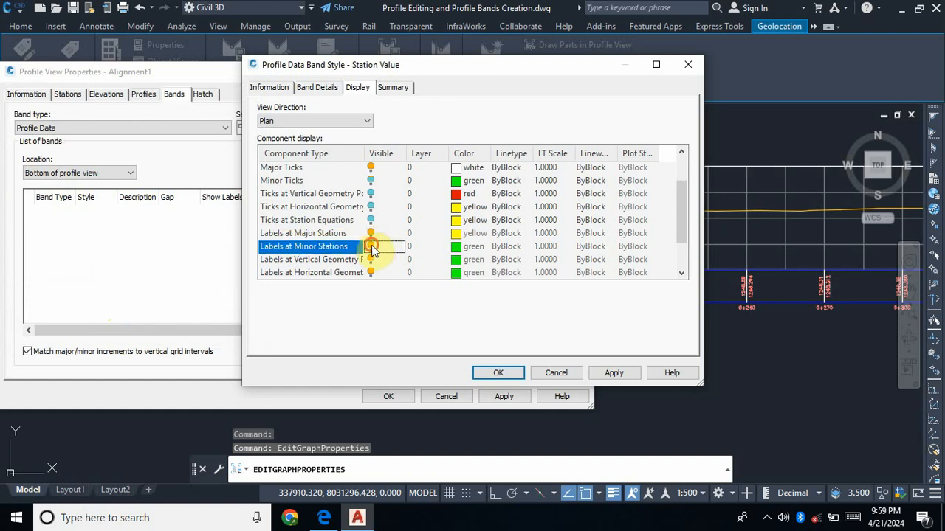
left_click(370, 260)
left_click(370, 272)
scroll(371, 269, "down", 1)
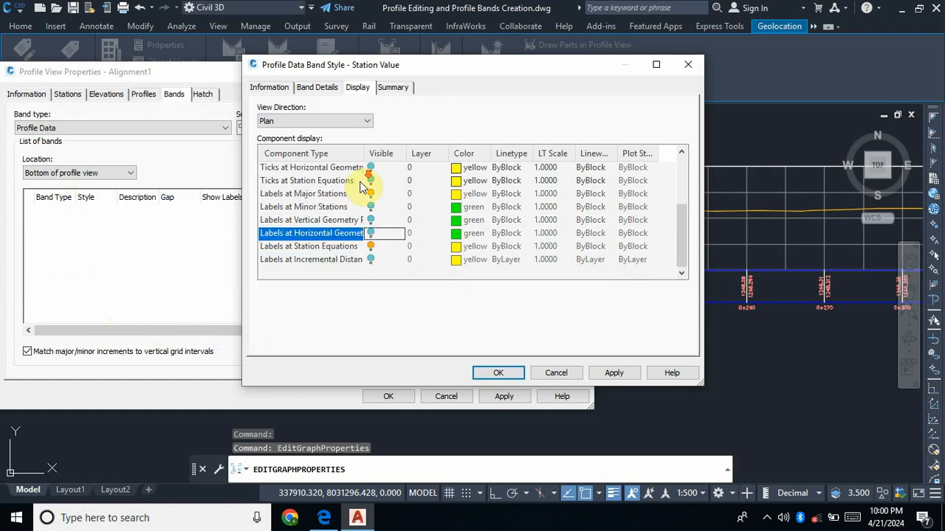
left_click(370, 246)
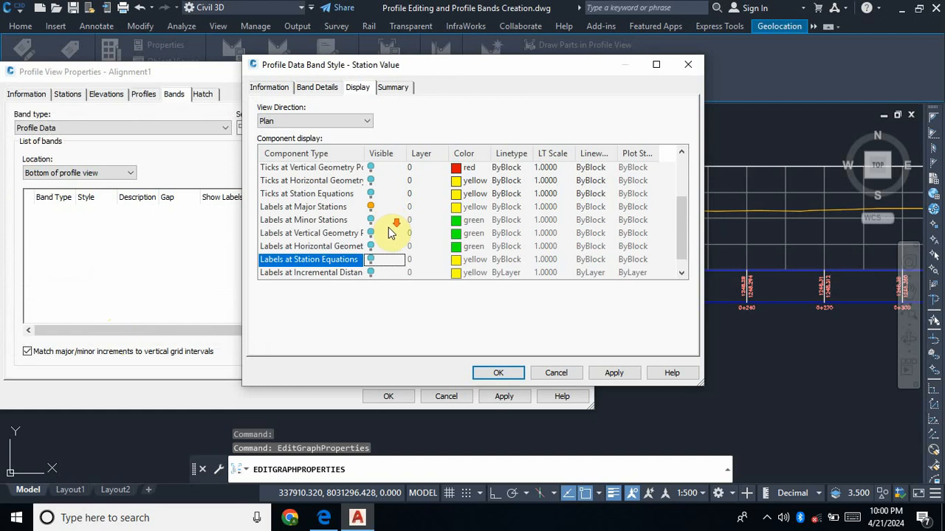
Apply the display settings and accept the Station Value band style
scroll(386, 230, "down", 1)
left_click(456, 194)
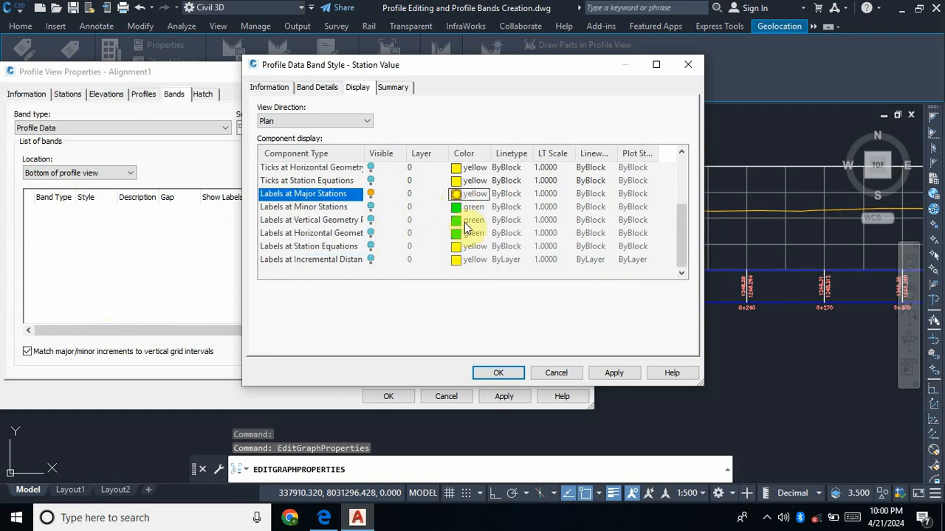
left_click(612, 373)
left_click(498, 373)
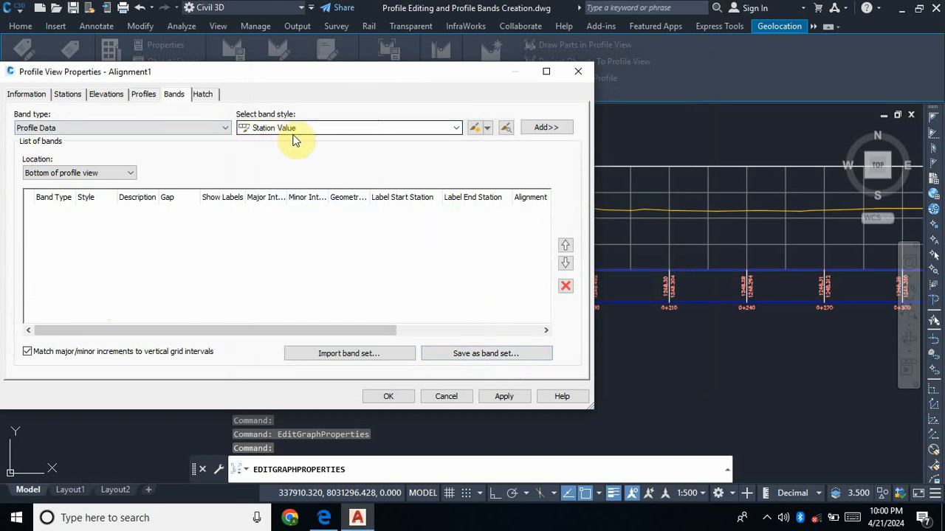
Add the Station Value band at the bottom of the profile view with the default geometry points, and accept the profile view properties
left_click(546, 127)
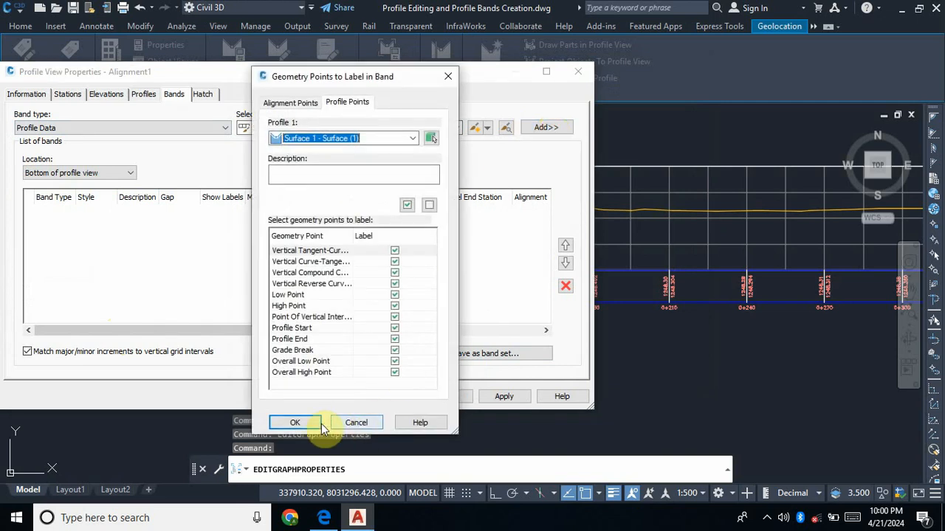
left_click(303, 423)
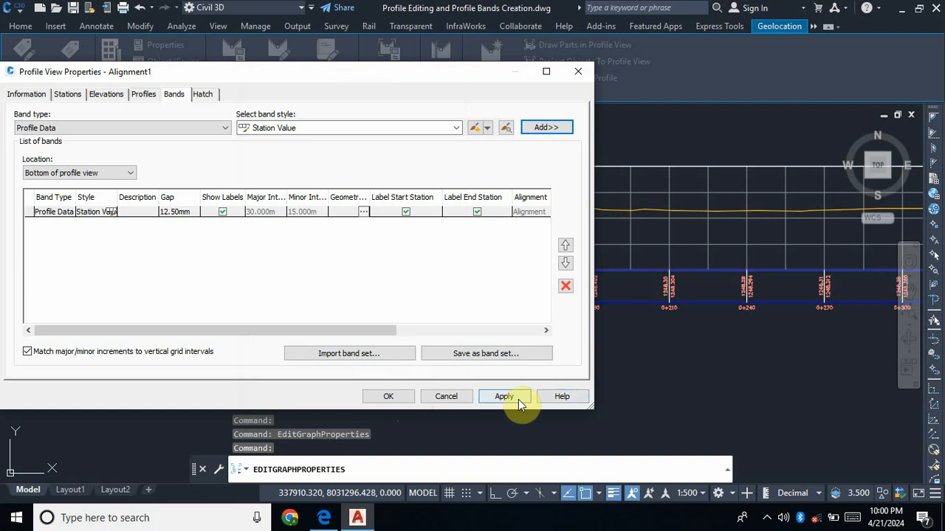
left_click_drag(443, 78, 326, 71)
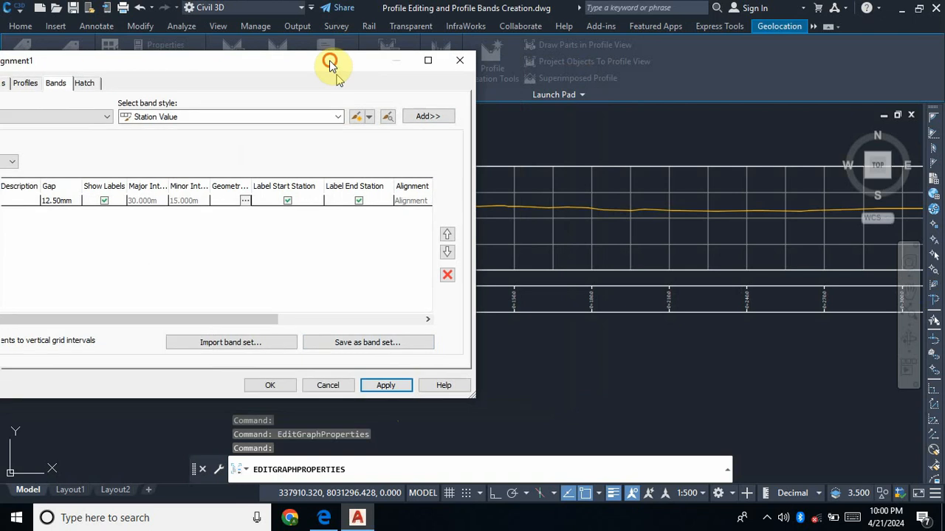
left_click_drag(331, 60, 775, 99)
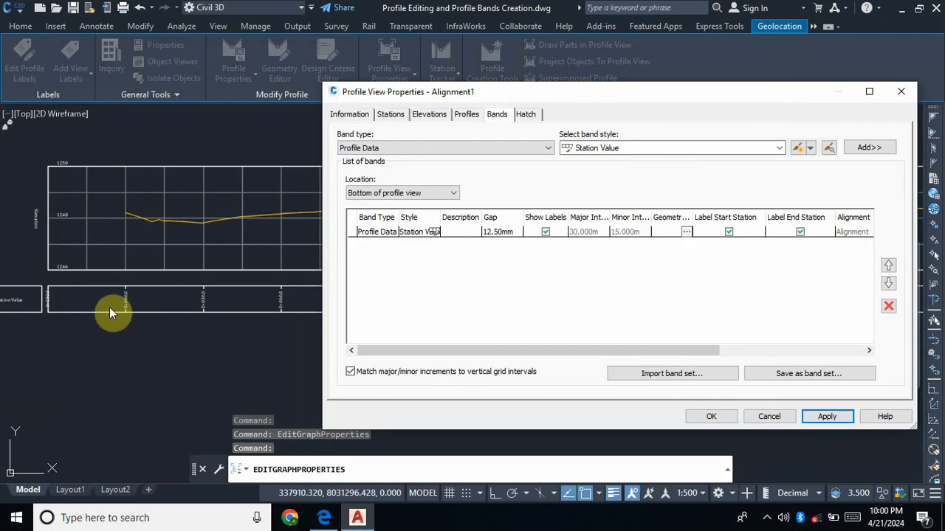
left_click(717, 418)
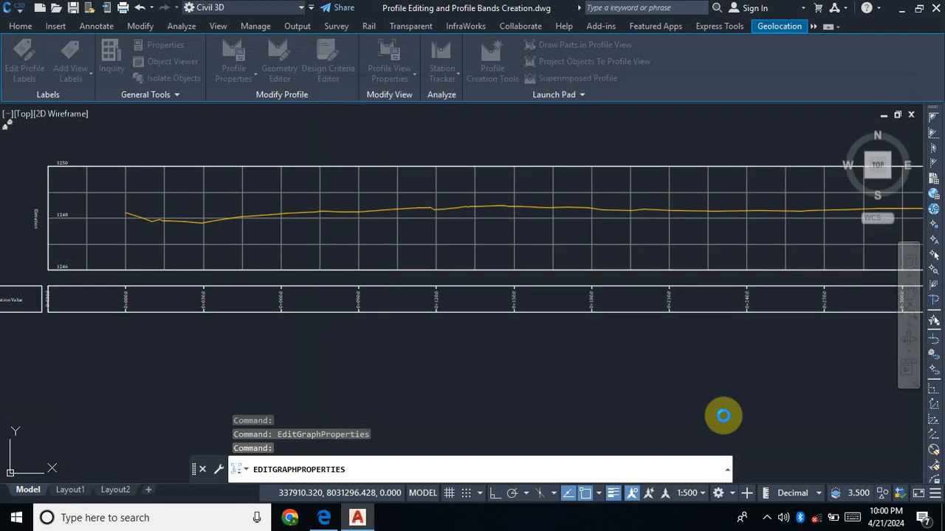
Examine the Station Value band's title box, station labels and spacing relative to the profile grid
scroll(674, 308, "down", 2)
scroll(361, 301, "up", 5)
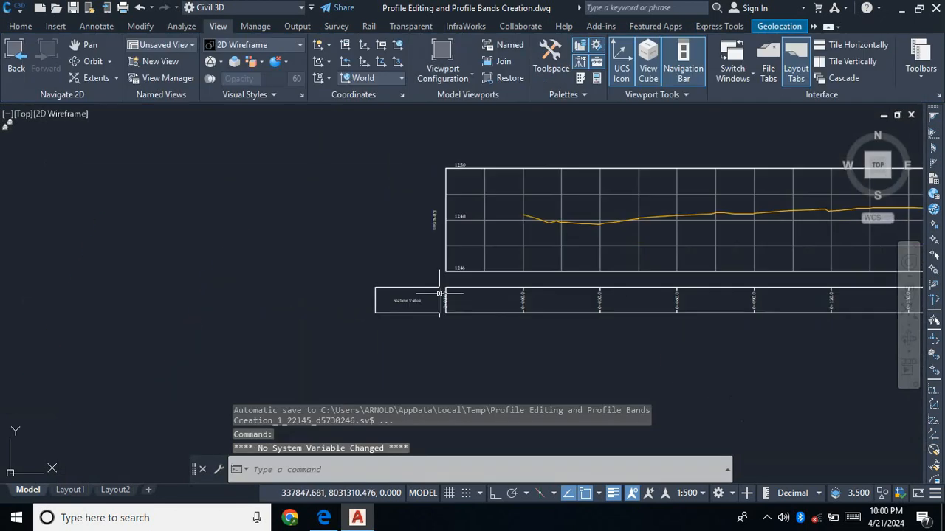
scroll(358, 303, "down", 2)
scroll(367, 304, "up", 2)
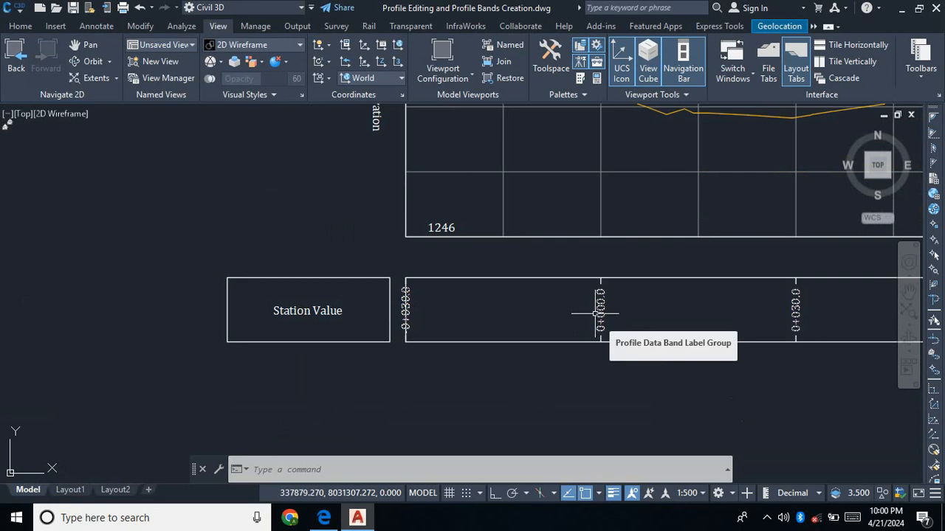
scroll(432, 315, "down", 2)
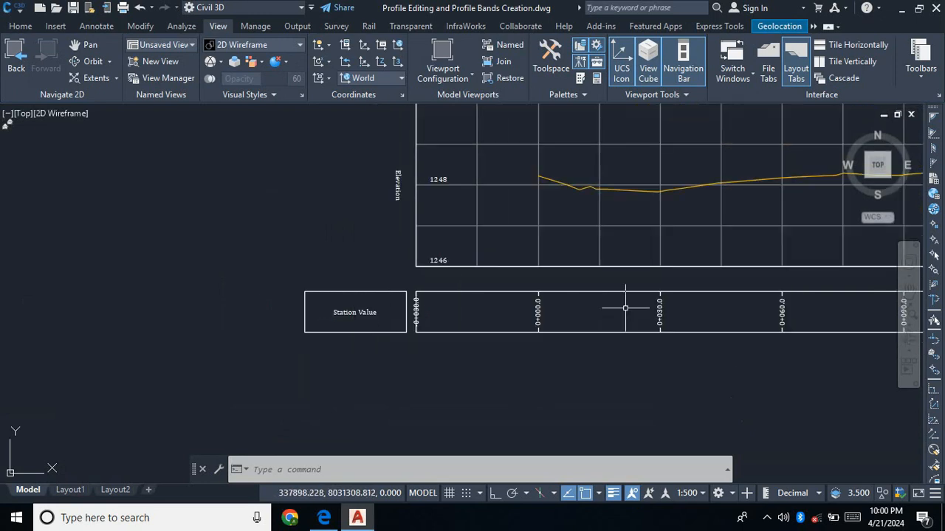
scroll(507, 302, "up", 4)
scroll(459, 298, "down", 2)
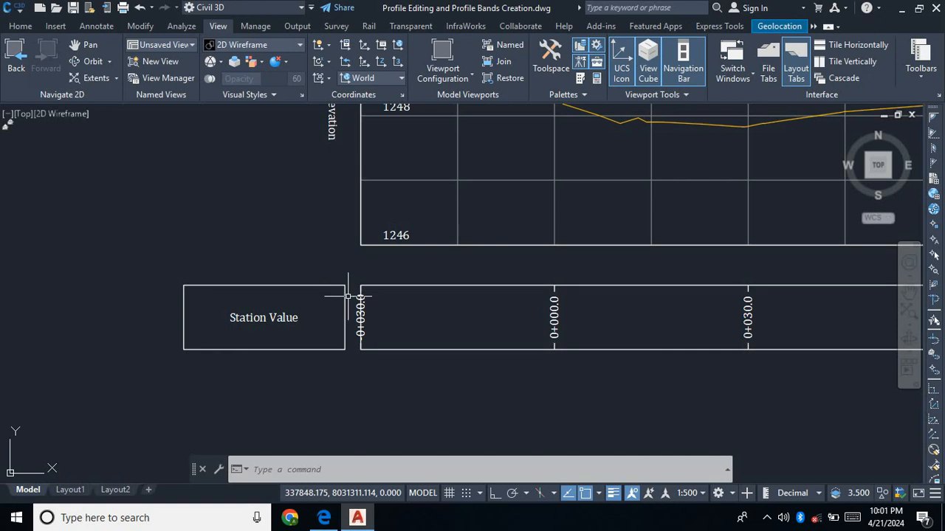
scroll(263, 303, "down", 2)
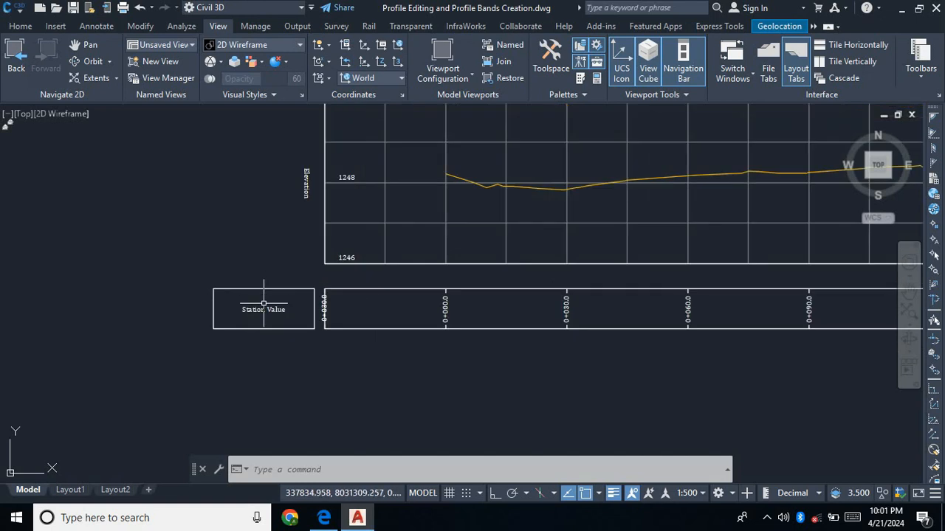
Open the Station Value band style for editing from the profile view's band properties
left_click(406, 293)
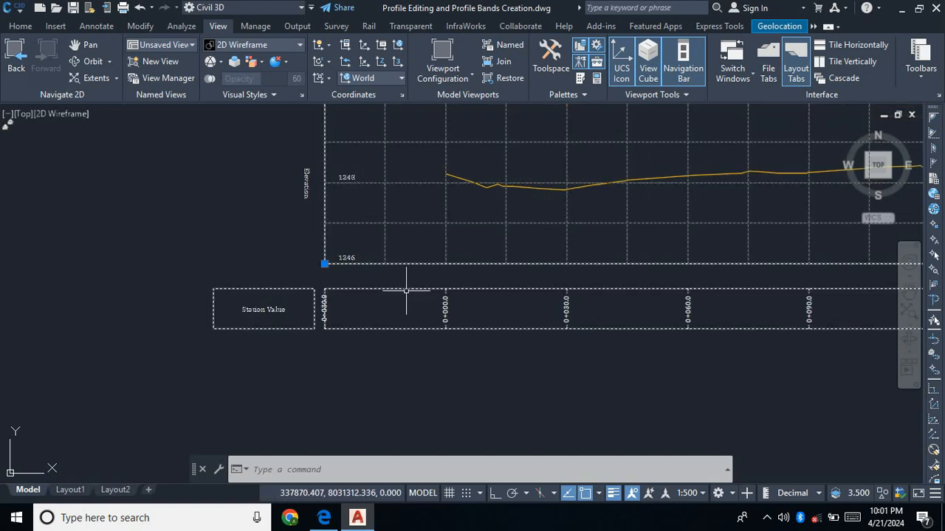
right_click(369, 310)
left_click(439, 215)
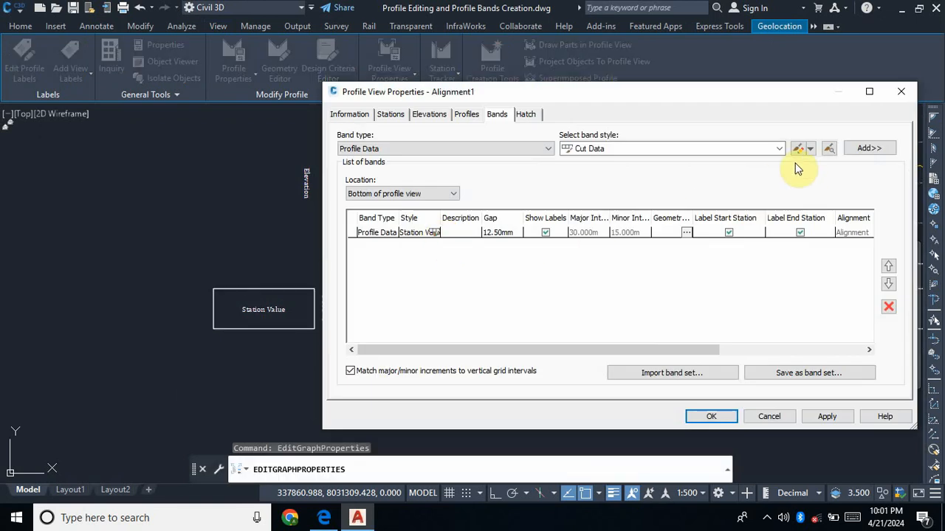
left_click(780, 149)
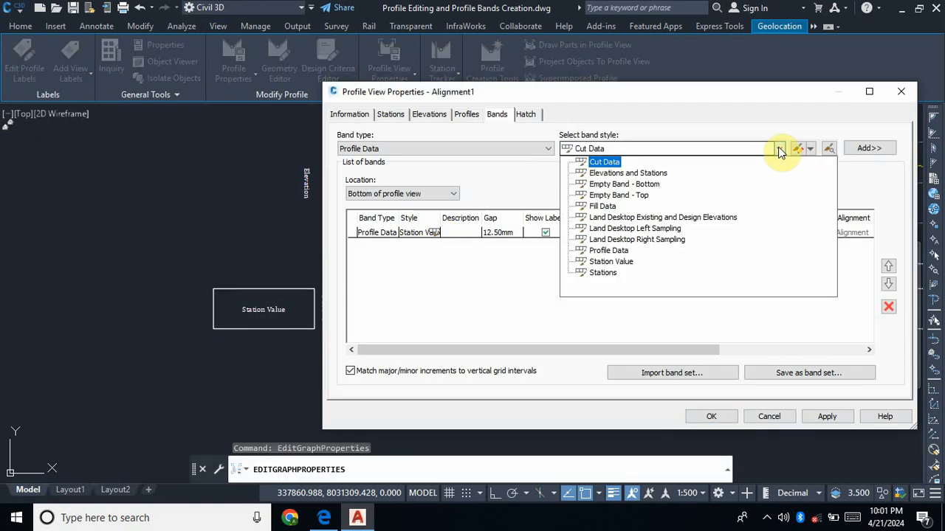
left_click(635, 262)
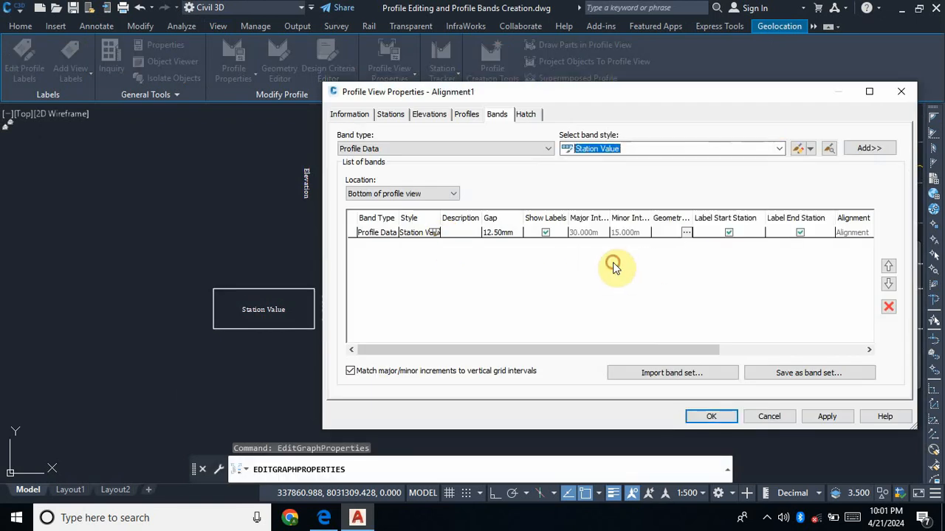
left_click(810, 149)
left_click(851, 194)
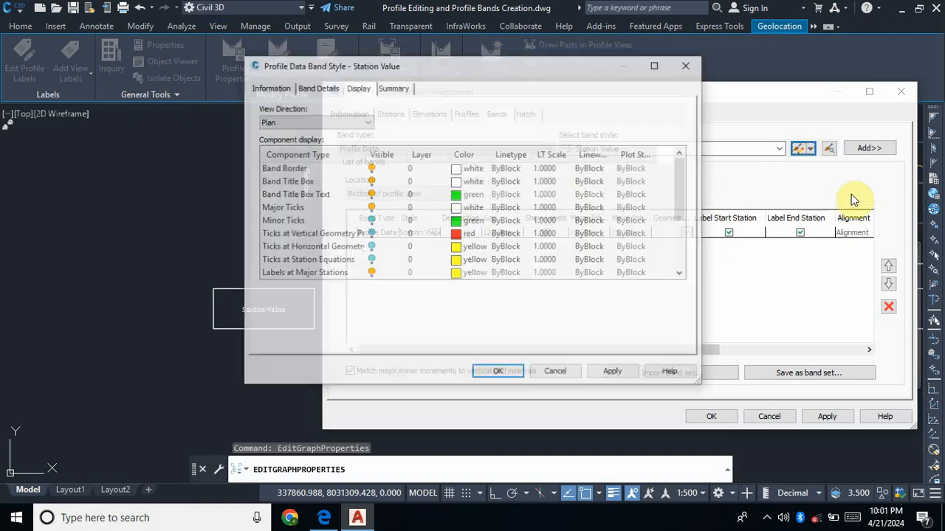
Set the band style's text box offset from the band to 0 mm and apply it to the profile view
left_click(317, 88)
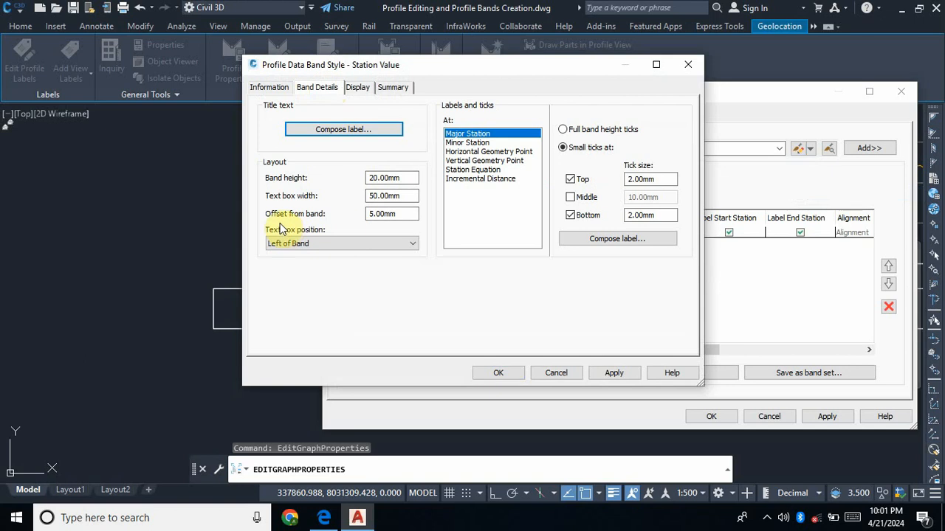
double_click(402, 215)
type("0")
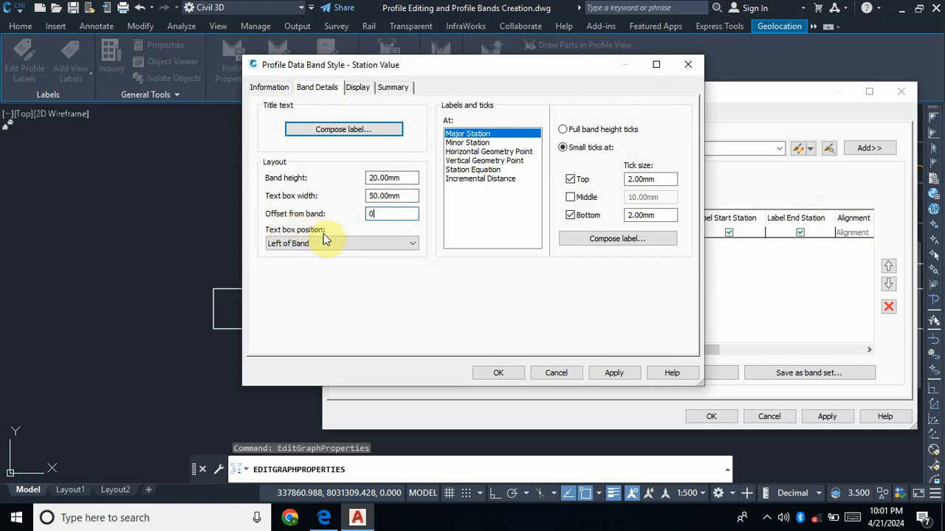
left_click(613, 372)
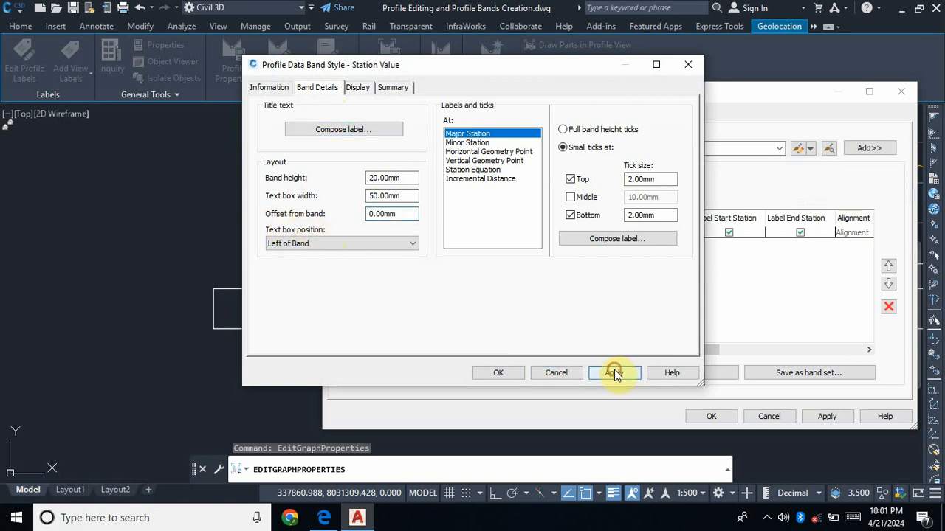
left_click(498, 374)
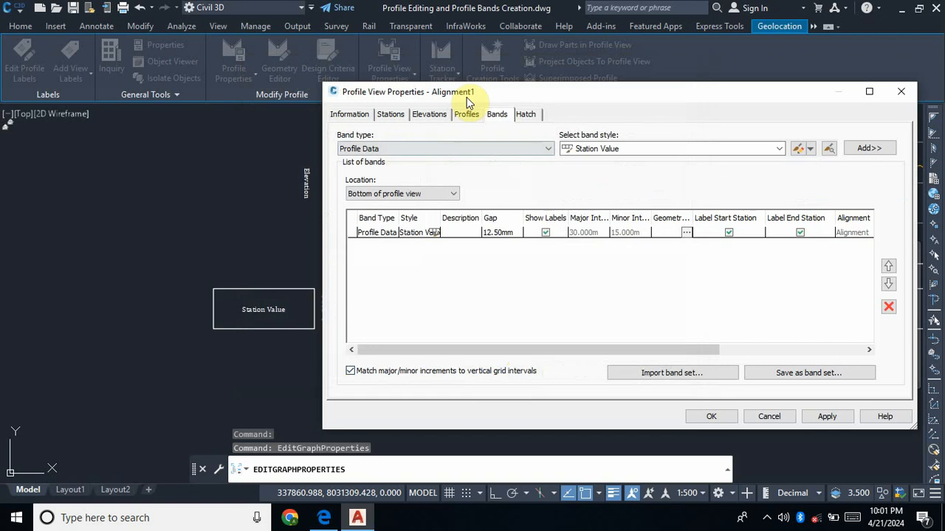
mouse_move(501, 95)
left_mouse_down()
mouse_move(496, 125)
mouse_move(552, 198)
mouse_move(546, 101)
mouse_move(535, 90)
left_mouse_up()
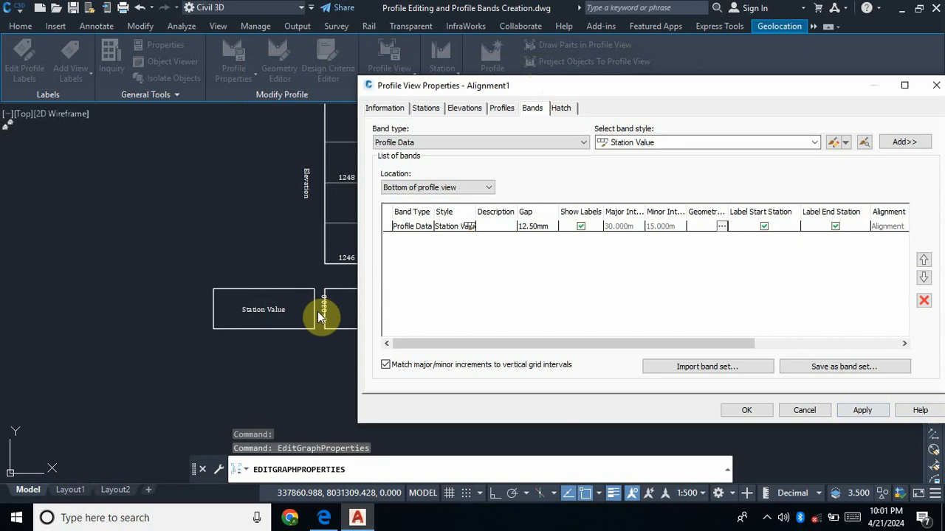
left_click(859, 410)
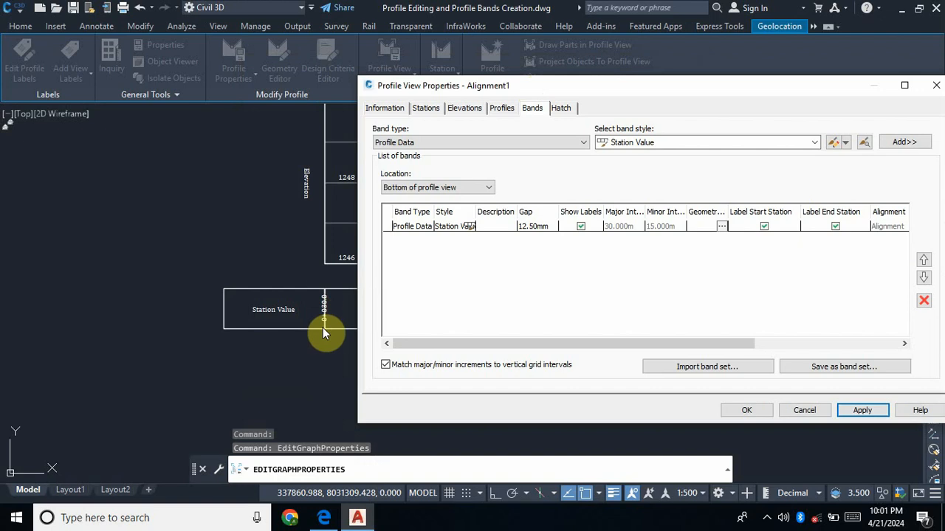
Set the Station Value band's gap to 0 mm and accept the profile view properties
left_click(539, 226)
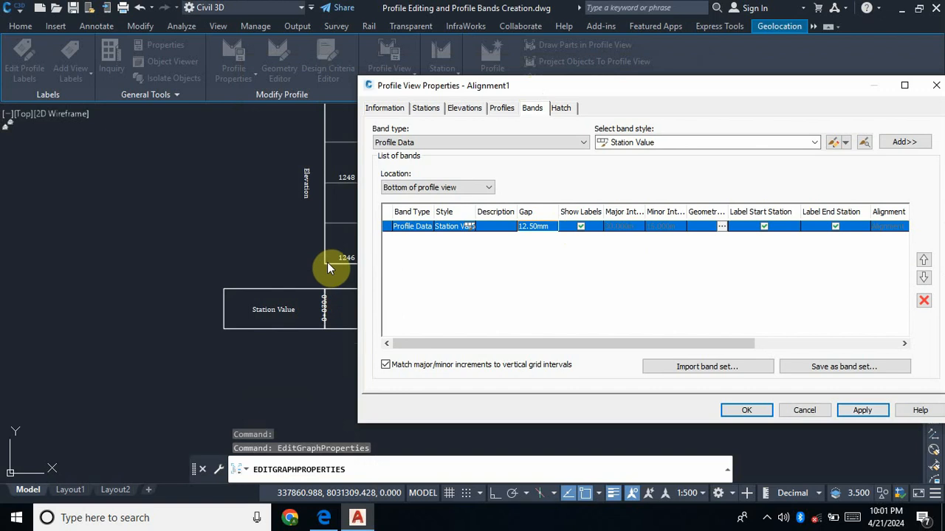
left_click(551, 227)
type("0")
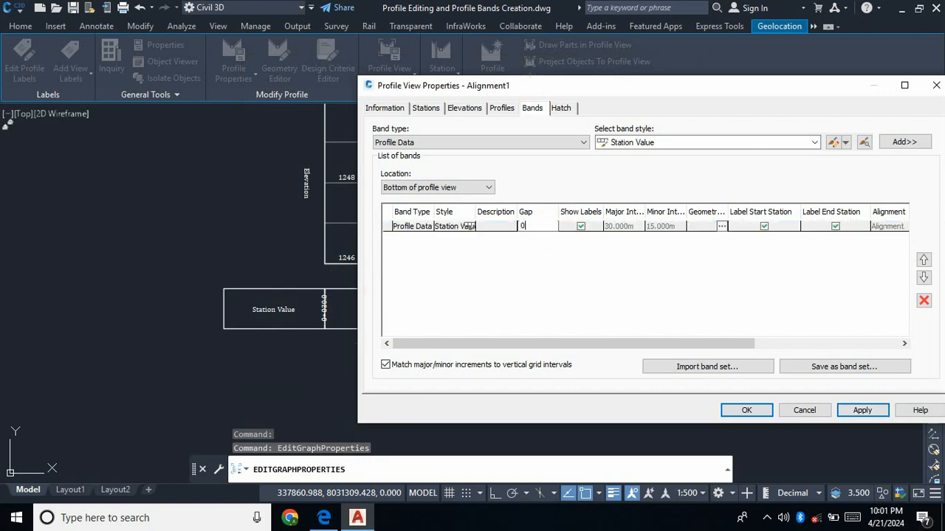
left_click(878, 414)
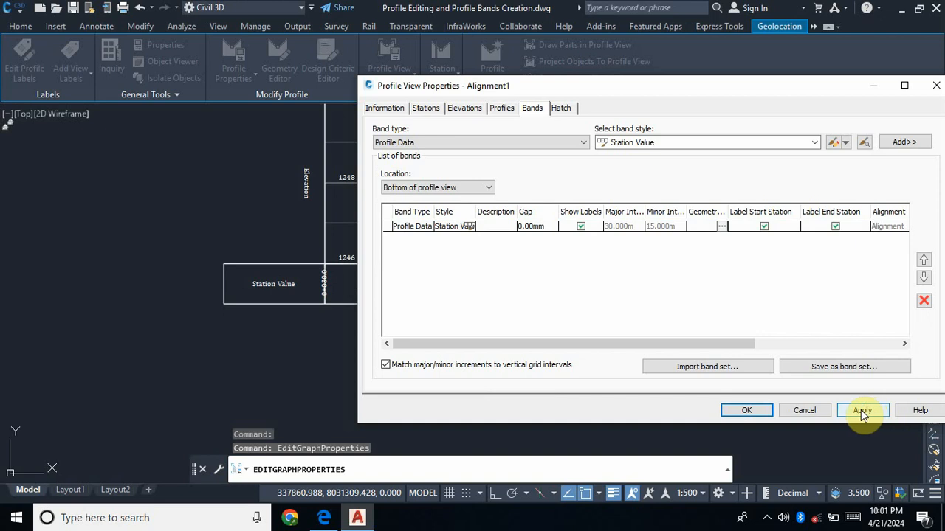
left_click(750, 411)
Inspect how the Station Value title box and first station labels line up with the profile grid
scroll(343, 258, "up", 4)
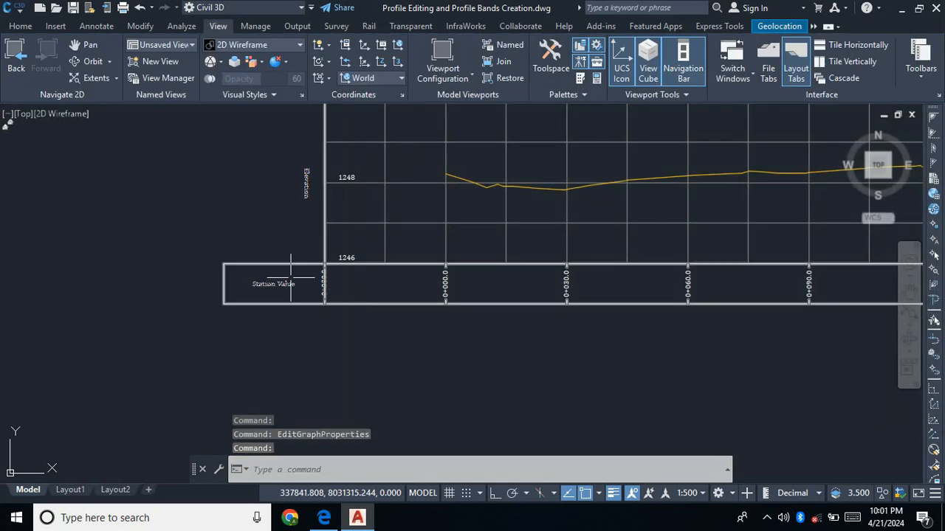
scroll(343, 258, "down", 5)
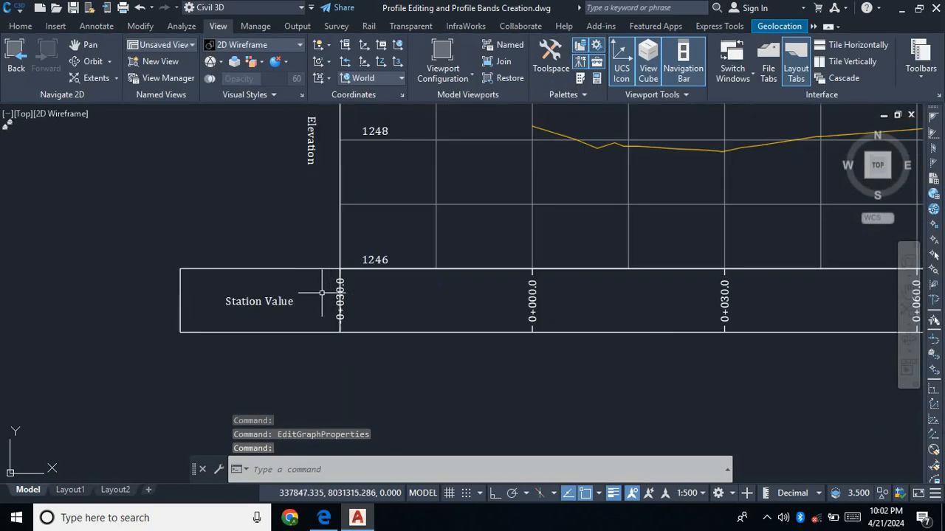
scroll(446, 295, "up", 2)
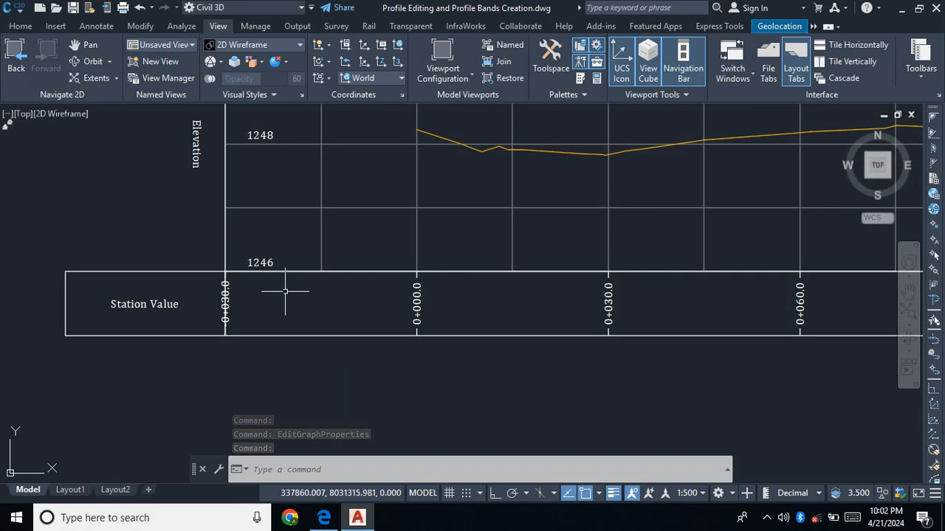
scroll(251, 295, "down", 2)
scroll(436, 293, "up", 4)
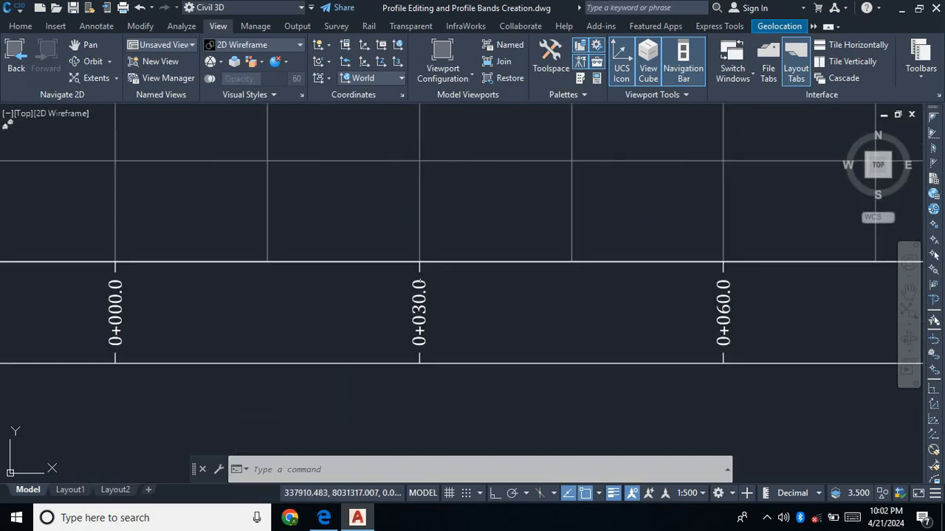
scroll(425, 295, "down", 2)
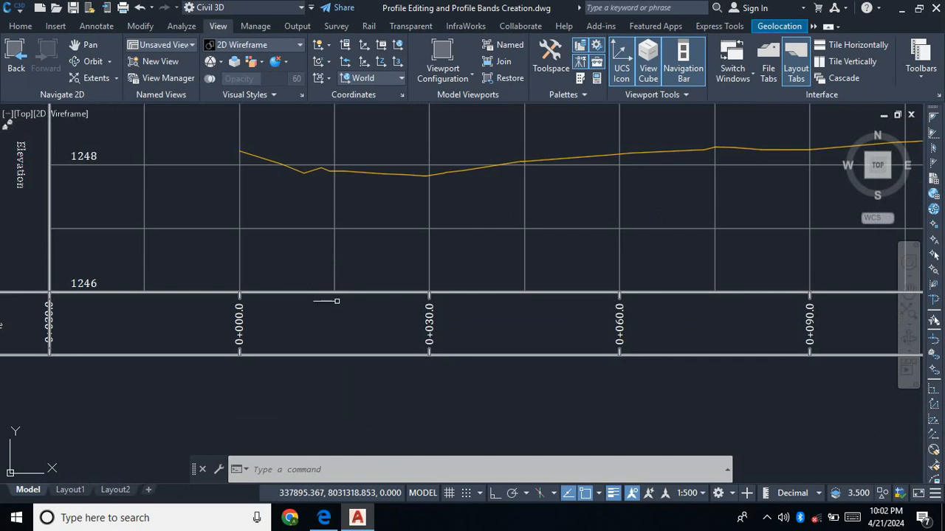
scroll(473, 303, "down", 3)
scroll(523, 310, "up", 3)
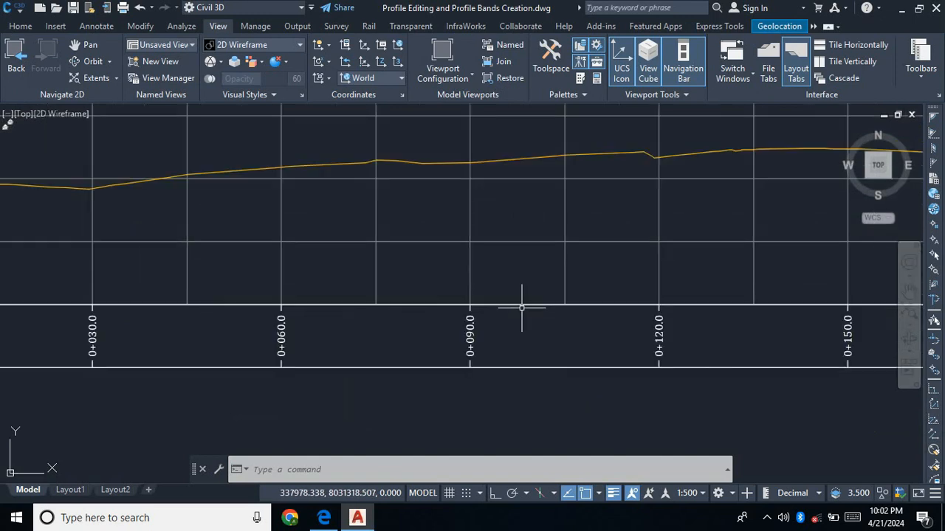
scroll(485, 316, "down", 3)
scroll(379, 288, "up", 2)
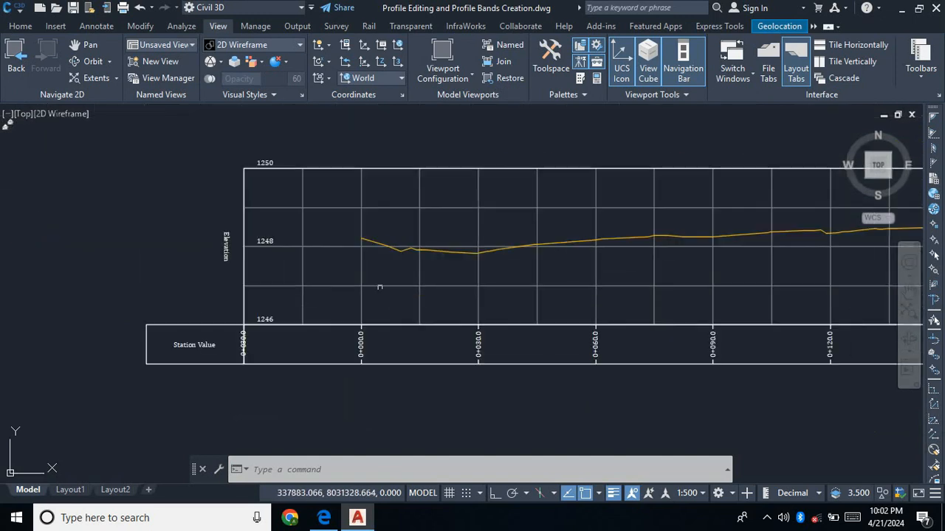
Review the band's station labels along the full length of the profile view and return to its start
left_click(908, 293)
left_click_drag(793, 339, 607, 338)
left_click_drag(836, 355, 503, 362)
left_click_drag(726, 359, 439, 377)
left_click_drag(709, 366, 436, 357)
left_click_drag(677, 364, 500, 374)
left_click_drag(684, 379, 527, 367)
left_click_drag(697, 379, 300, 379)
left_click_drag(670, 370, 295, 381)
left_click_drag(674, 379, 497, 382)
left_click_drag(767, 369, 428, 349)
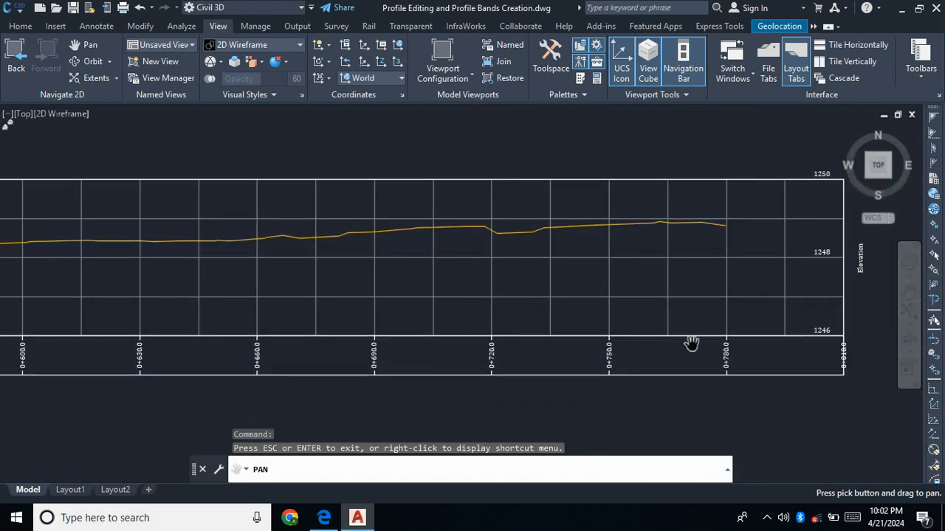
left_click_drag(689, 344, 587, 349)
left_click_drag(566, 288, 520, 287)
left_click_drag(494, 301, 812, 332)
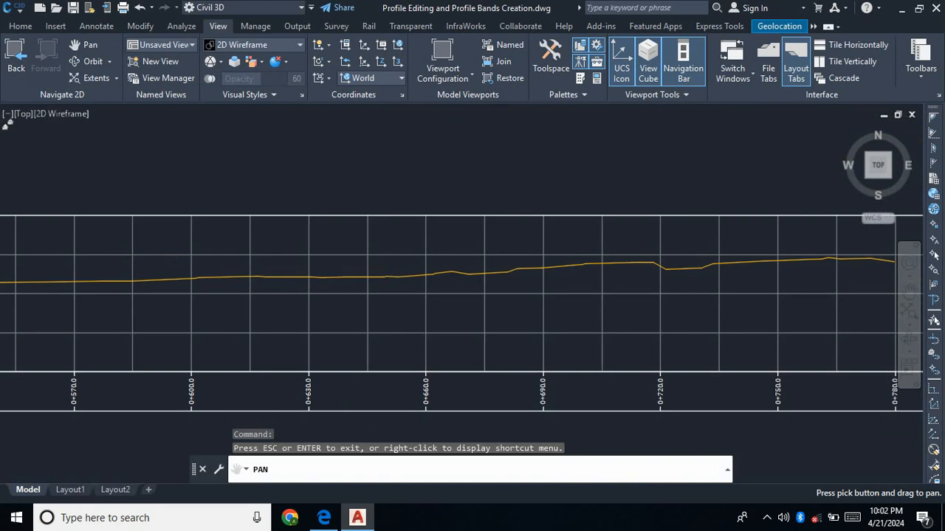
left_click_drag(443, 332, 895, 281)
left_click_drag(549, 303, 893, 317)
left_click_drag(502, 295, 749, 324)
left_click_drag(456, 318, 871, 246)
left_click_drag(308, 276, 727, 318)
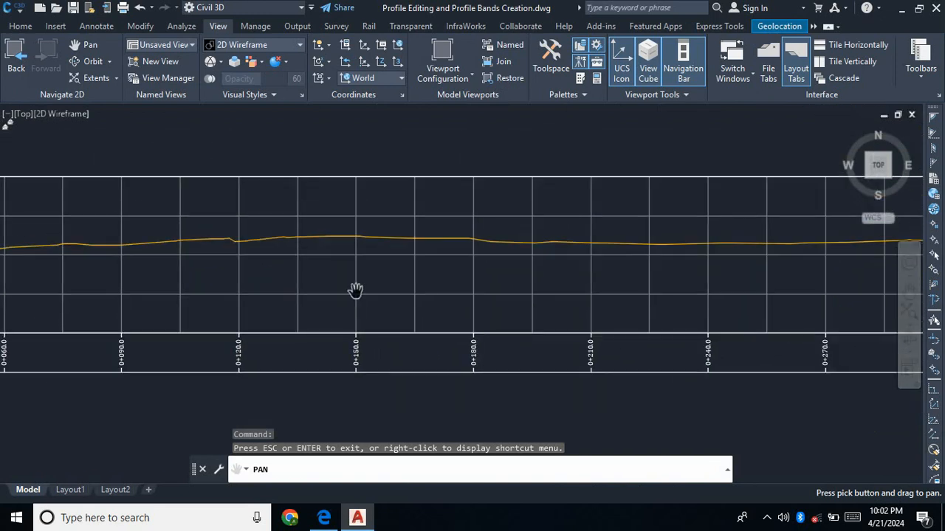
left_click_drag(355, 291, 697, 301)
left_click_drag(460, 299, 719, 277)
left_click_drag(370, 337, 321, 345)
scroll(373, 274, "down", 2)
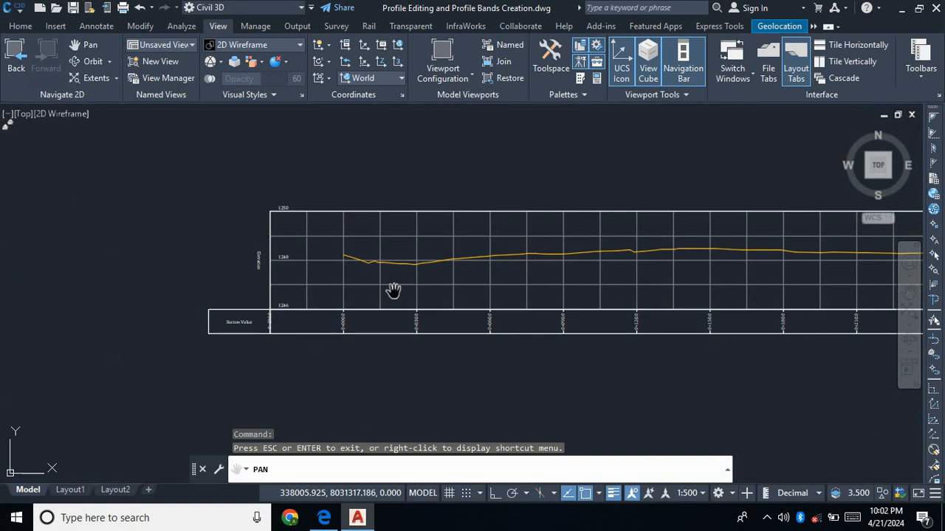
Open the profile view's properties from its grid to work on the bands
scroll(336, 297, "up", 2)
key("Escape")
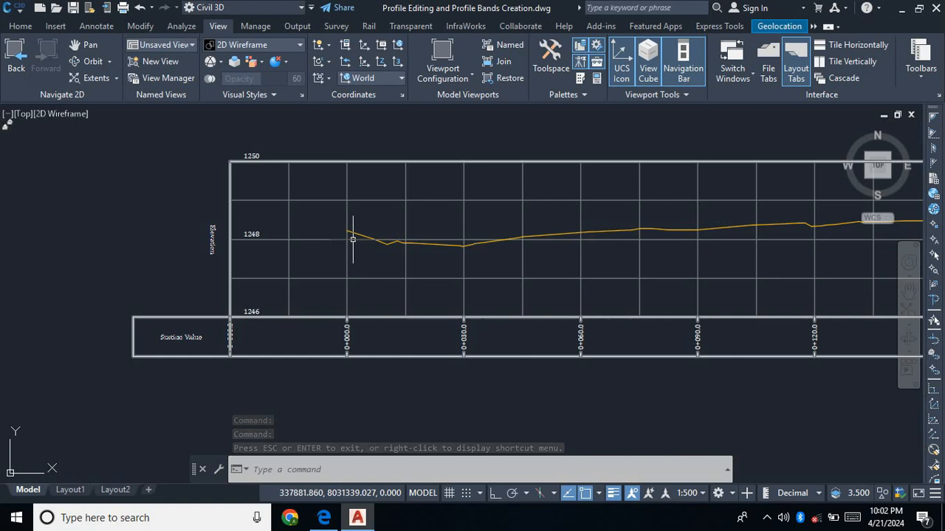
key("Escape")
key("Escape")
key("Escape")
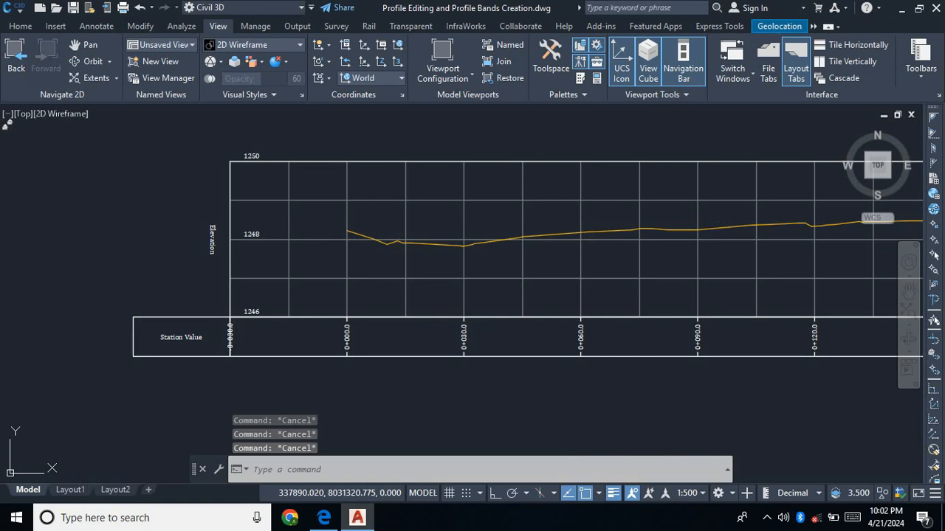
left_click(379, 315)
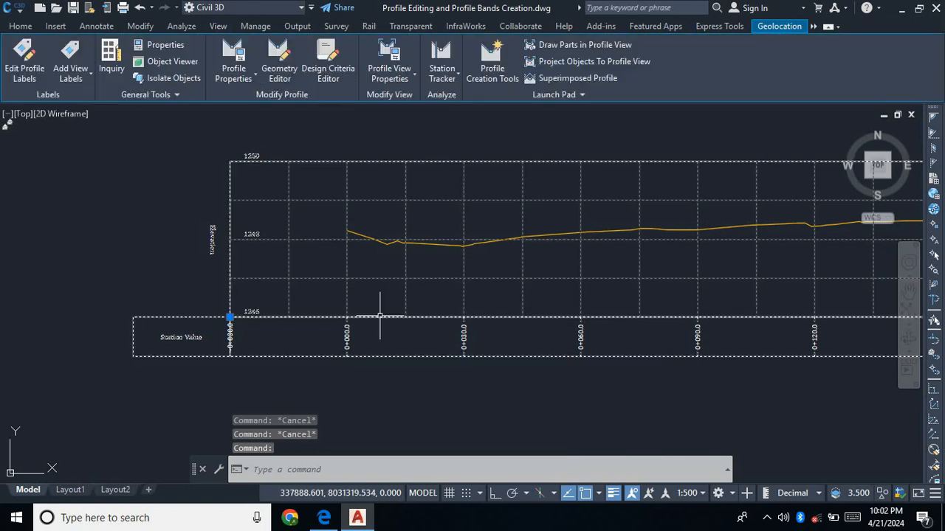
right_click(385, 277)
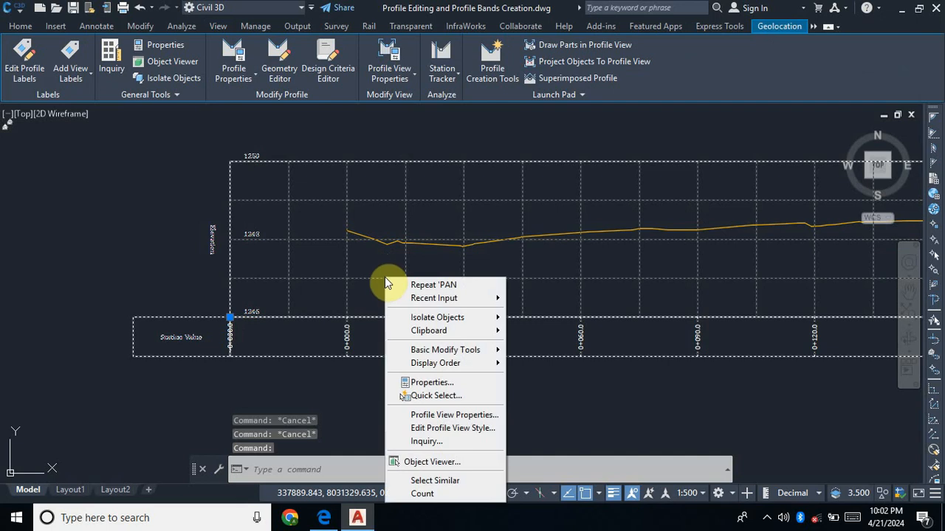
left_click(455, 415)
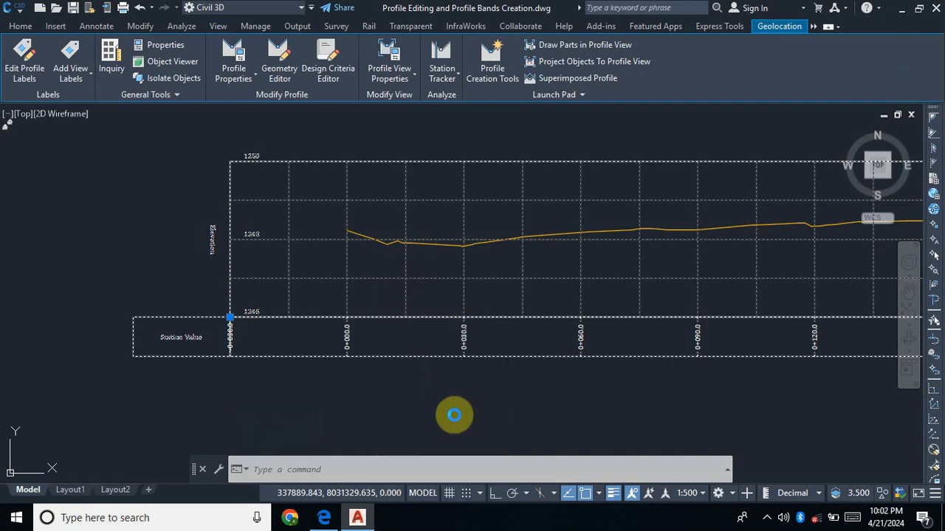
left_click_drag(773, 93, 647, 84)
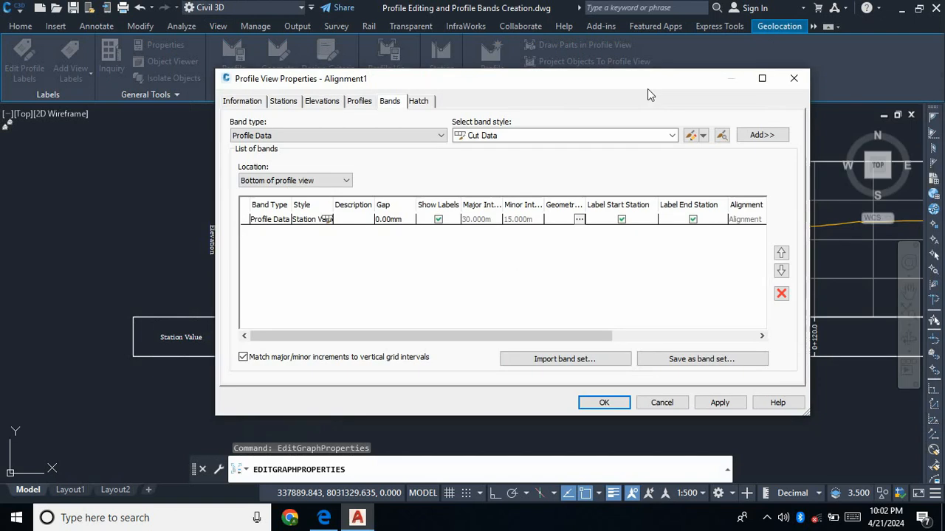
Create a new profile data band style named "Existing Ground Level"
left_click(674, 136)
left_click(676, 136)
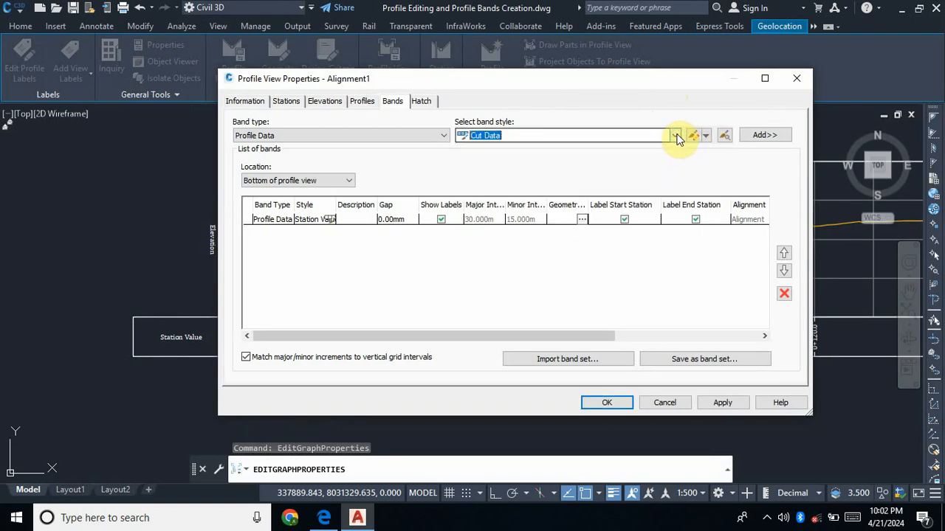
left_click(706, 136)
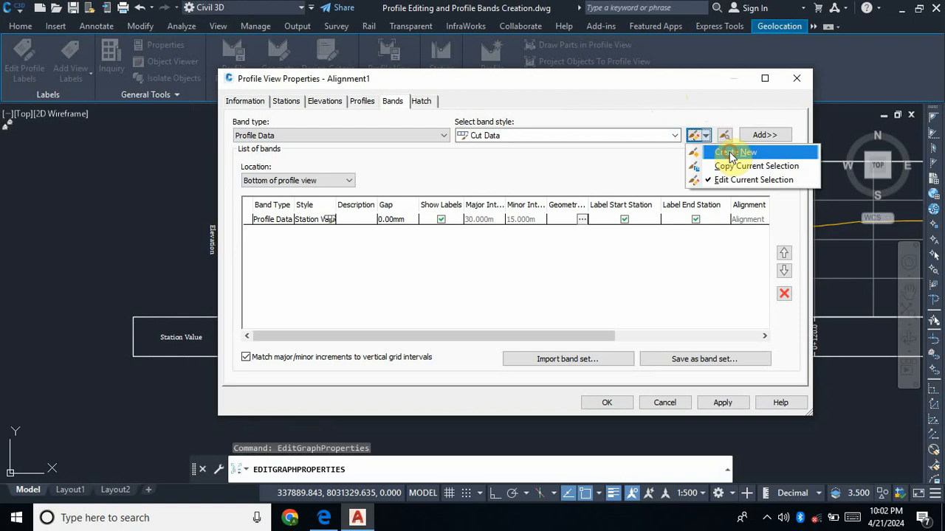
left_click(735, 152)
left_click(269, 87)
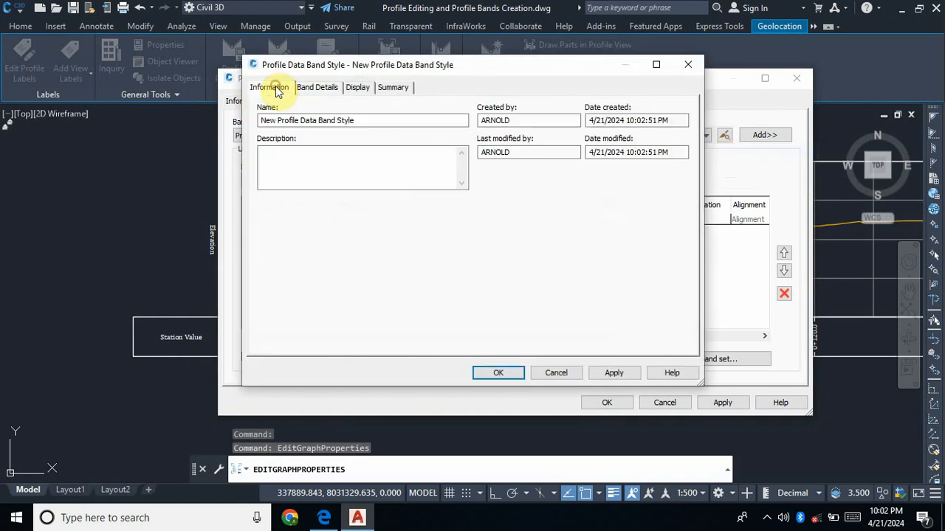
left_click_drag(359, 121, 93, 143)
key("BackSpace")
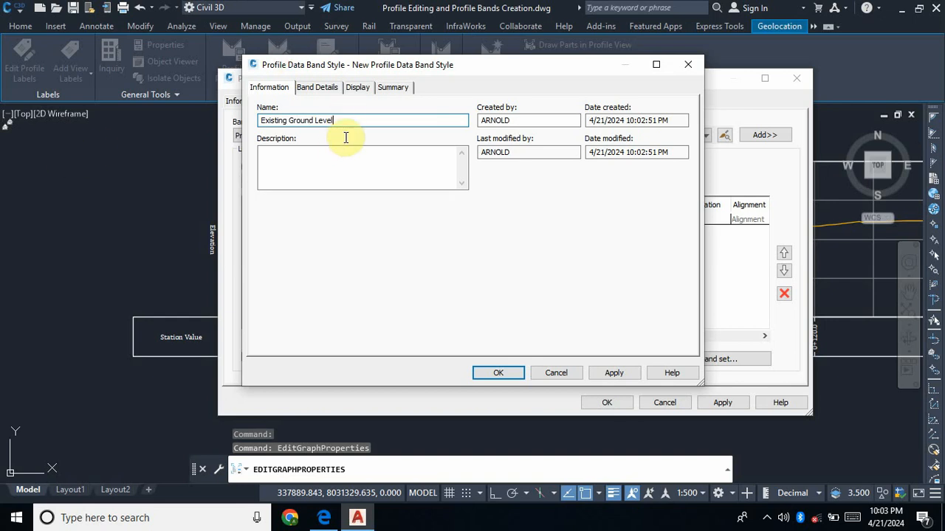
left_click_drag(341, 120, 262, 130)
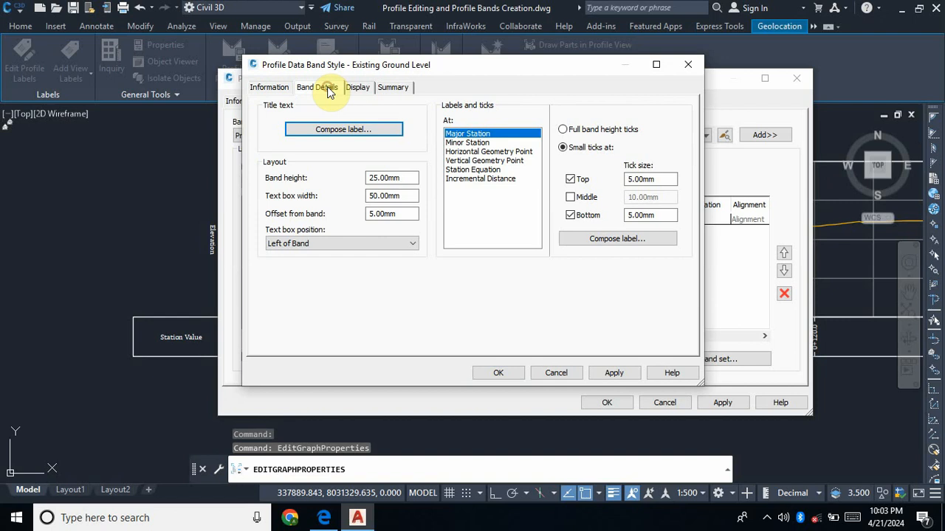
Set the new style's band height to 20 mm and its offset from band to 0 mm, applying both
double_click(403, 178)
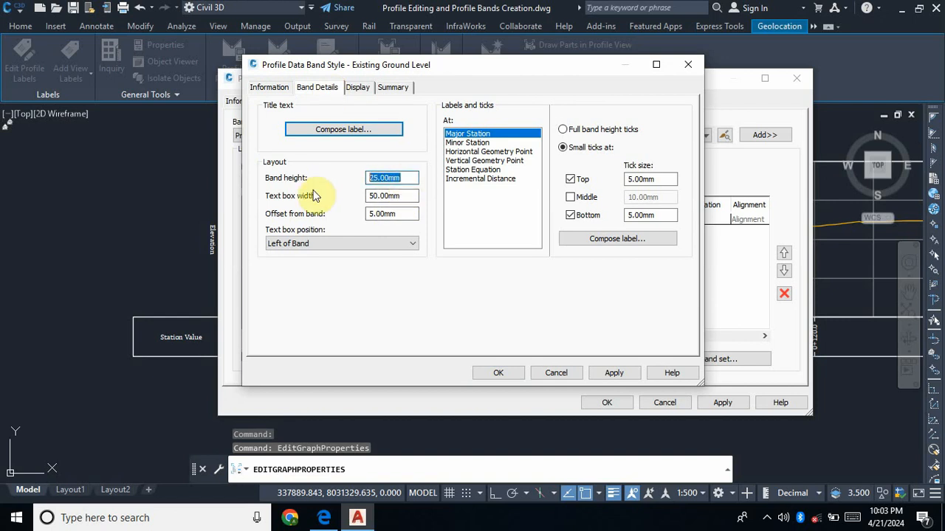
type("20")
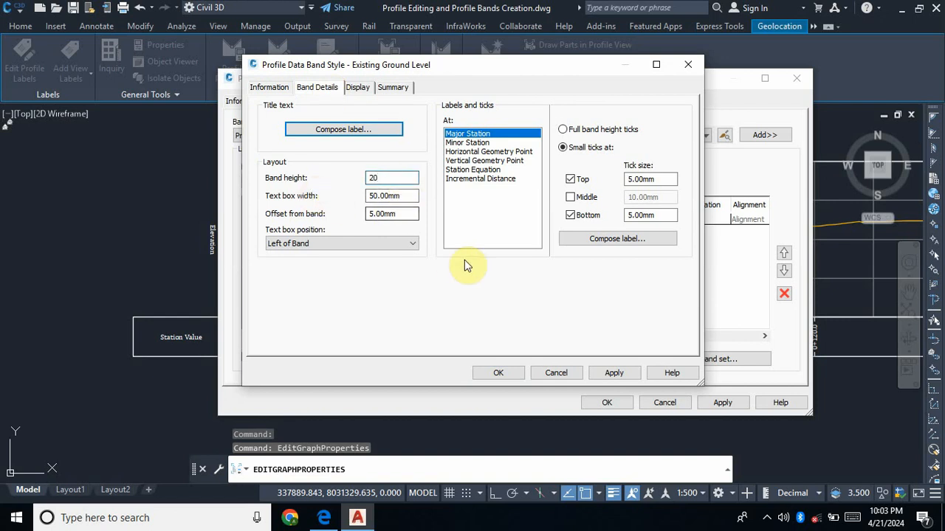
left_click(617, 374)
double_click(397, 213)
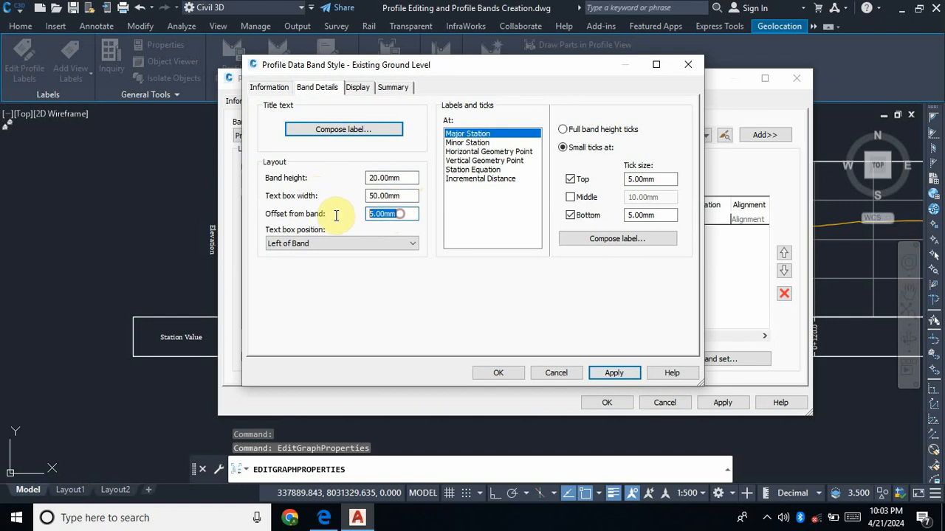
type("0")
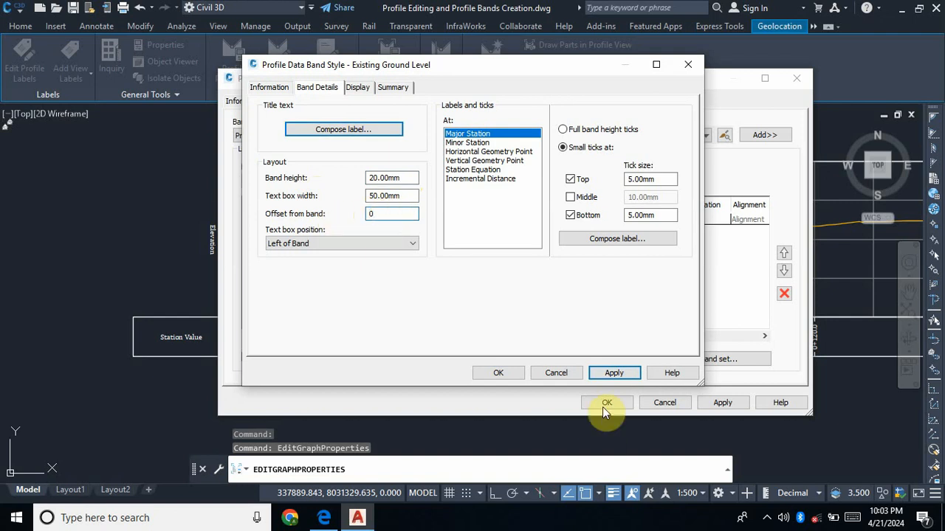
left_click(623, 375)
Set the major station's top and bottom small tick sizes to 2 mm and apply them
double_click(657, 215)
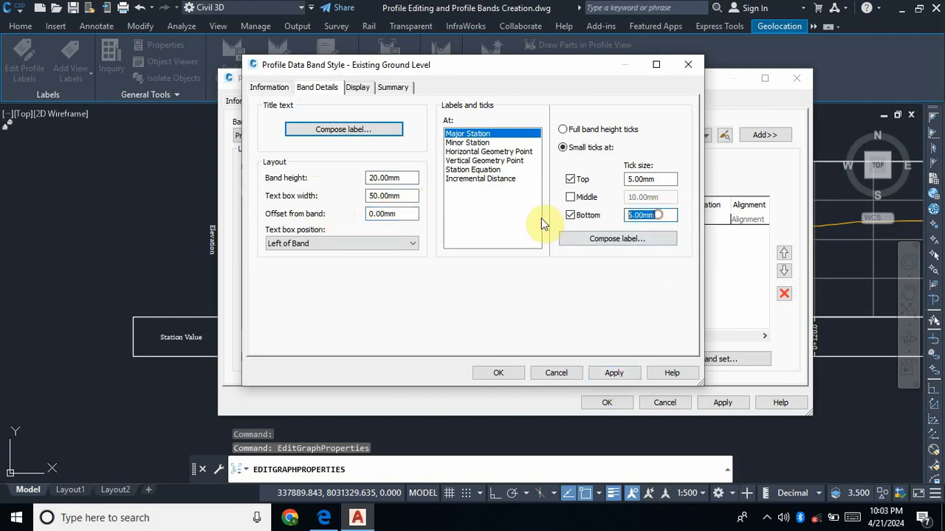
type("2")
double_click(657, 179)
type("2")
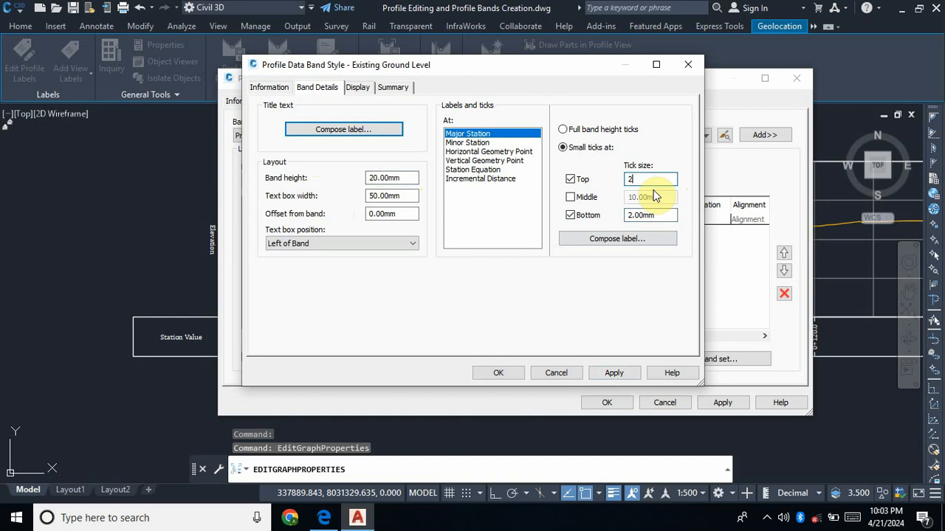
left_click(620, 373)
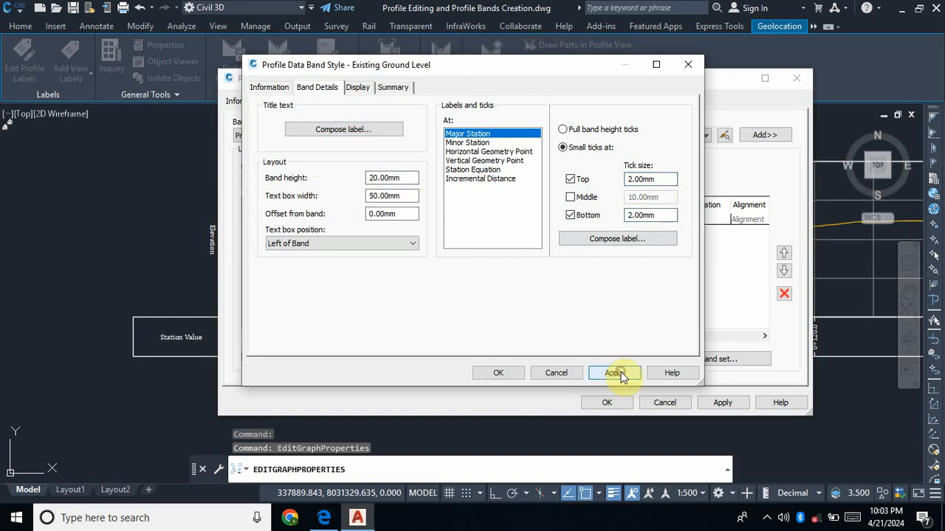
Open the band title's label composer and rename its text component "Existing Ground Level"
left_click(367, 129)
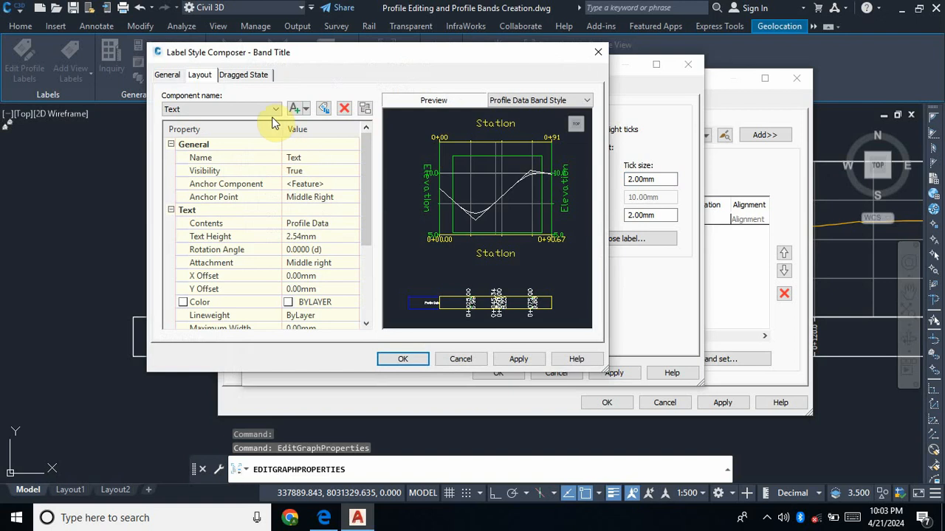
left_click(277, 109)
left_click(276, 109)
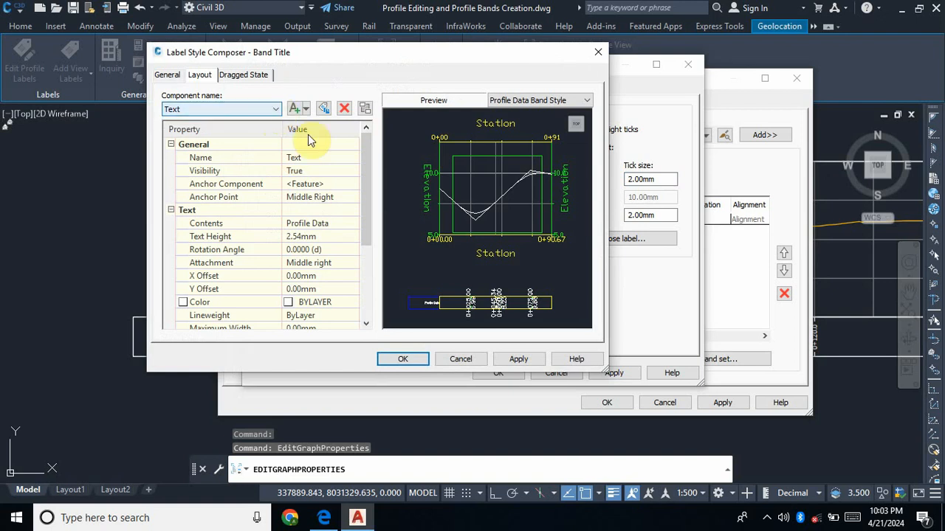
left_click(316, 158)
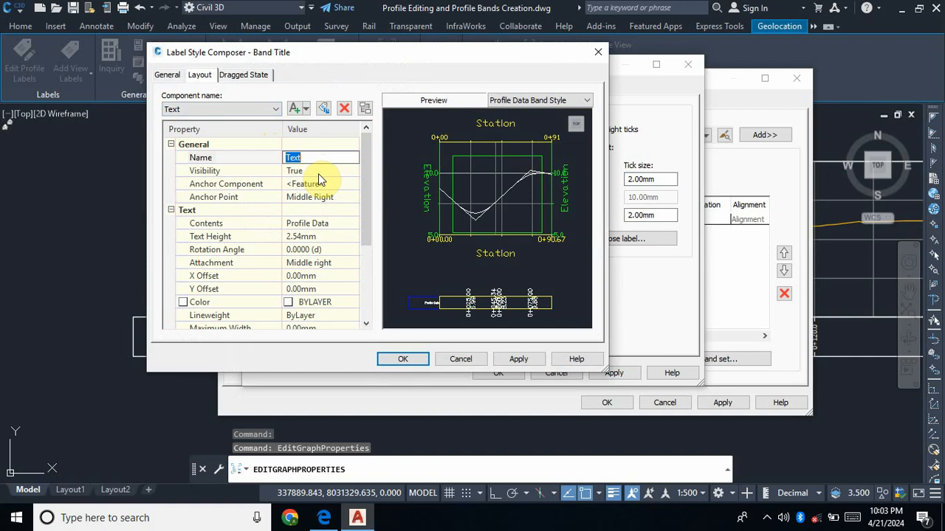
type("Existing Ground Level")
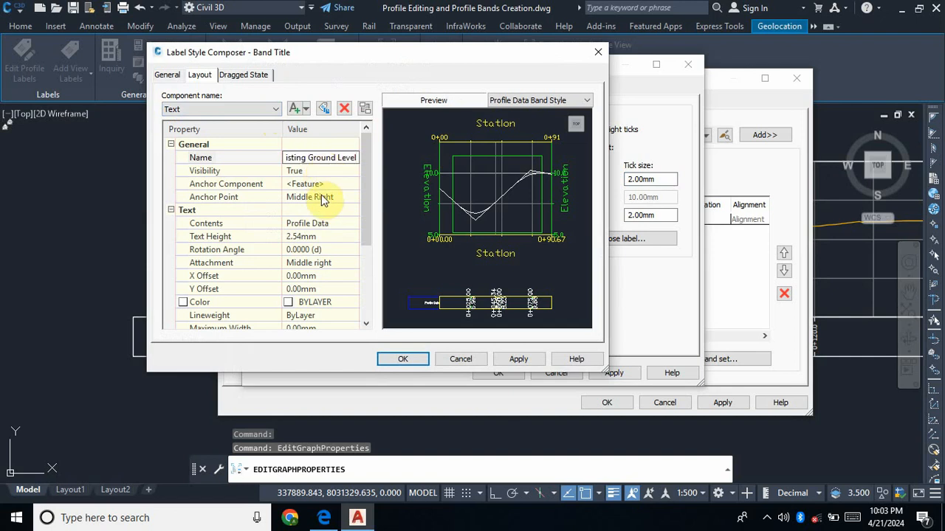
Set the title component's anchor point and text attachment to Middle Center
left_click(338, 197)
left_click(338, 197)
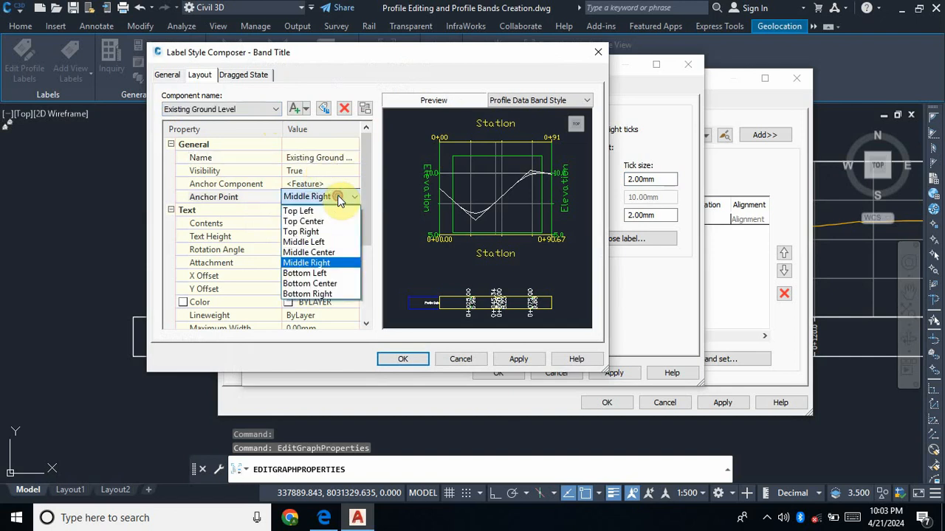
left_click(345, 255)
left_click(337, 264)
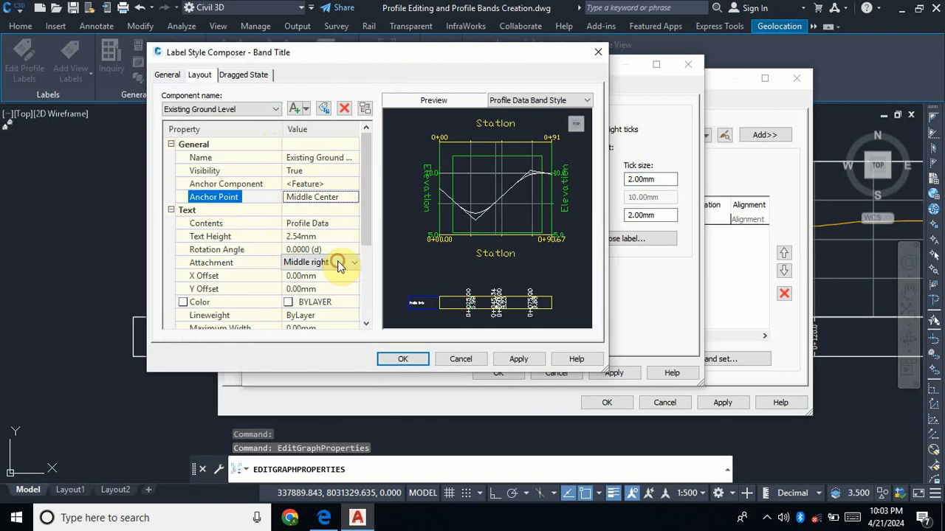
left_click(338, 262)
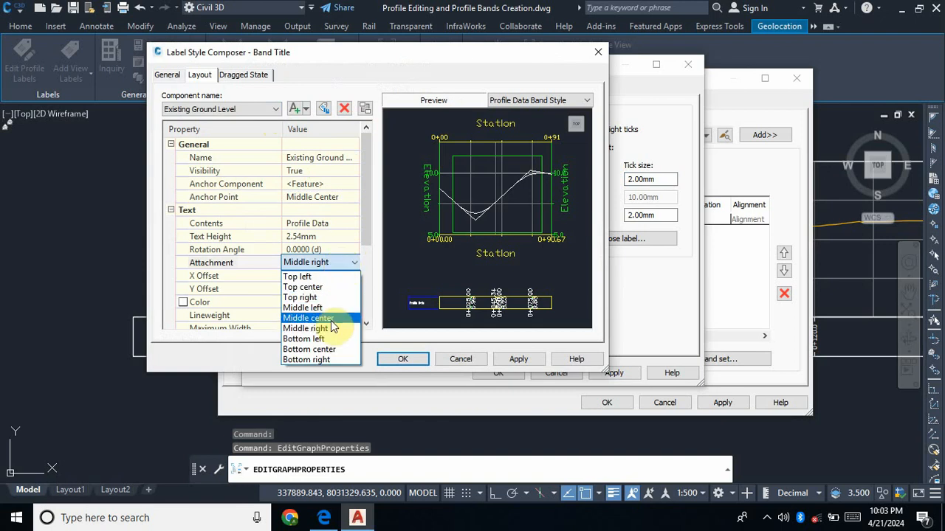
left_click(331, 319)
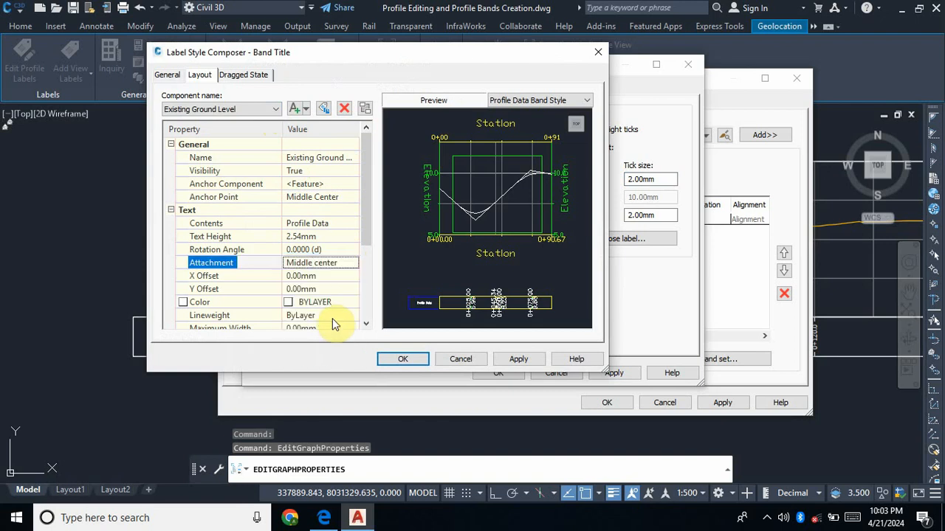
Set the band title component's text color to white
left_click(290, 302)
left_click(353, 303)
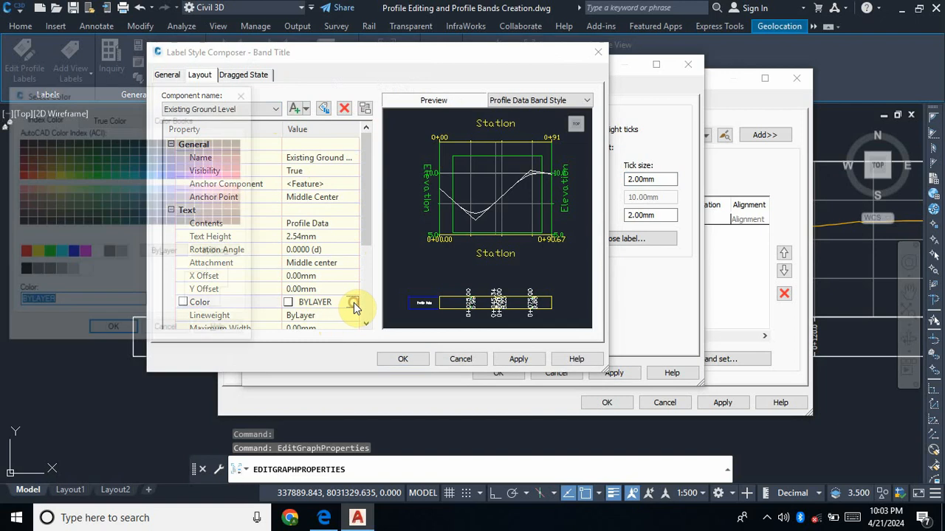
left_click(98, 254)
left_click(116, 332)
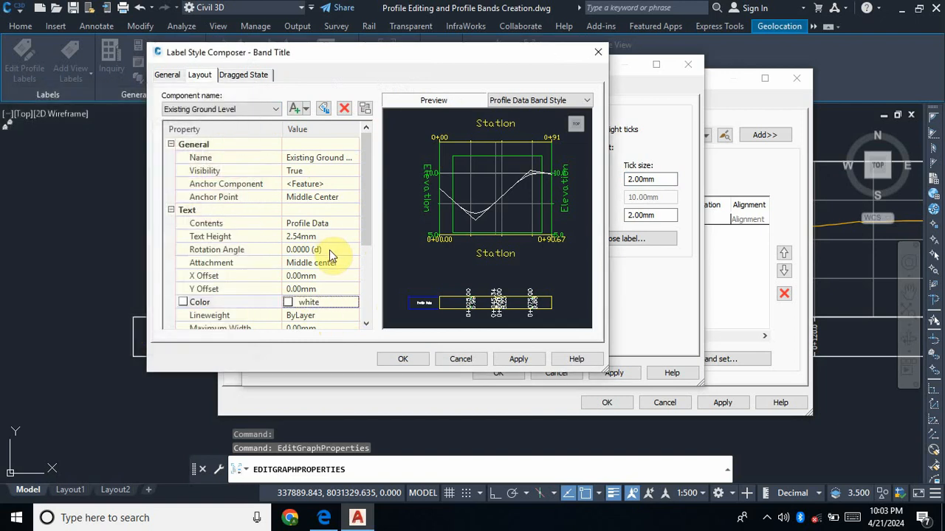
Replace the band title's default text contents with "Existing Ground Level"
left_click(335, 224)
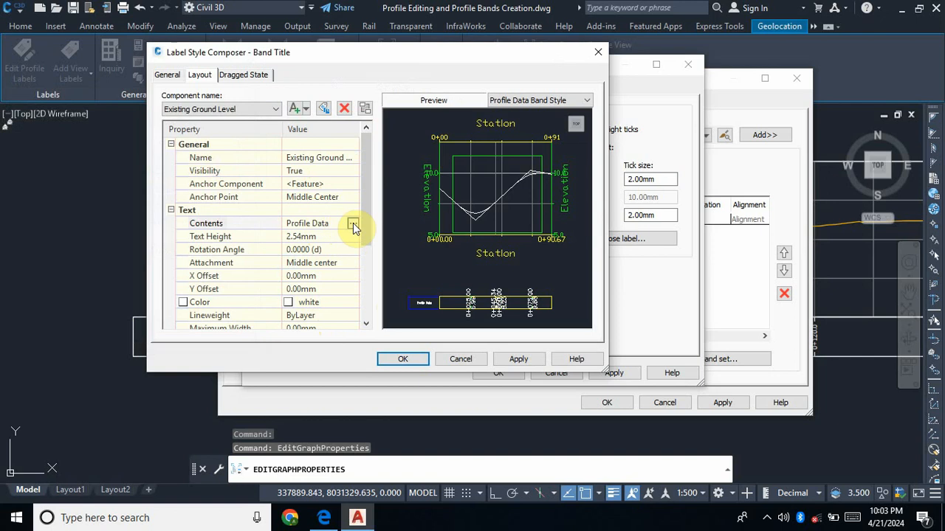
left_click(353, 224)
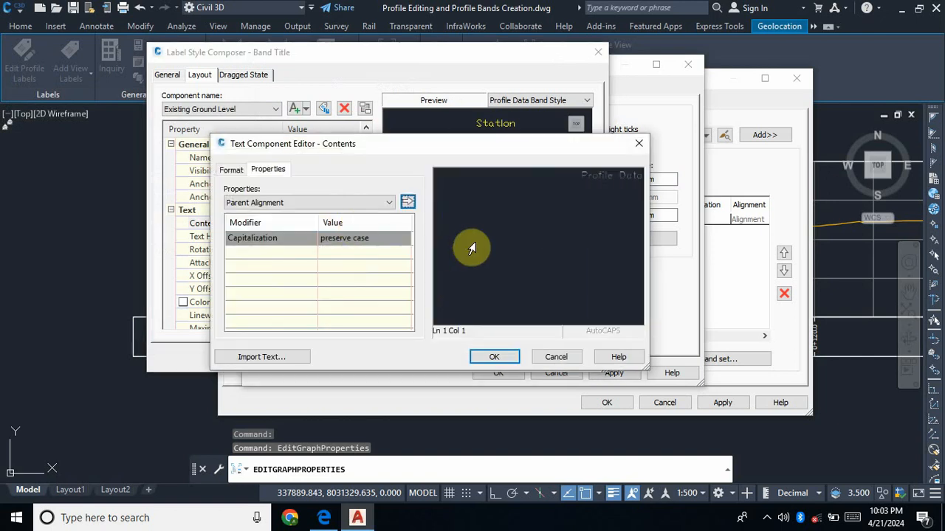
double_click(575, 188)
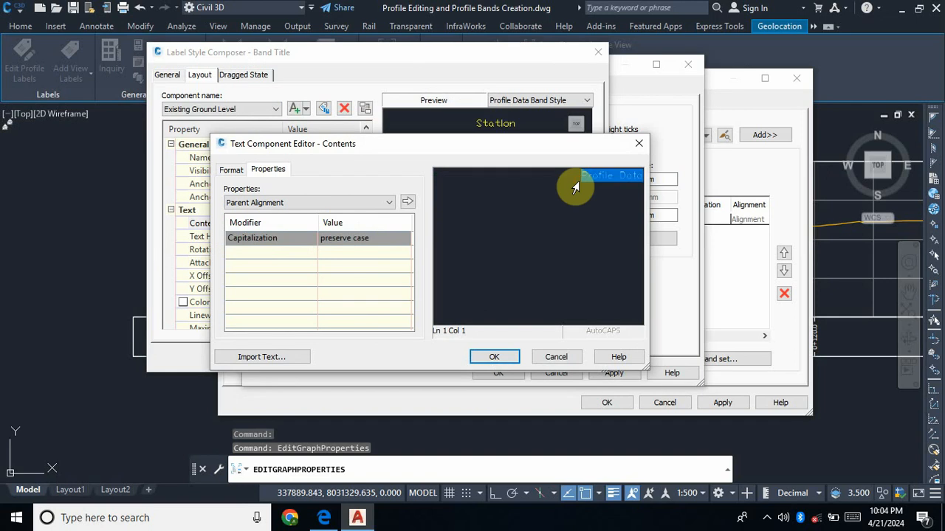
key("Delete")
Set the color of the "Existing Ground Level" title text to white in the text component editor
left_click_drag(576, 176, 432, 200)
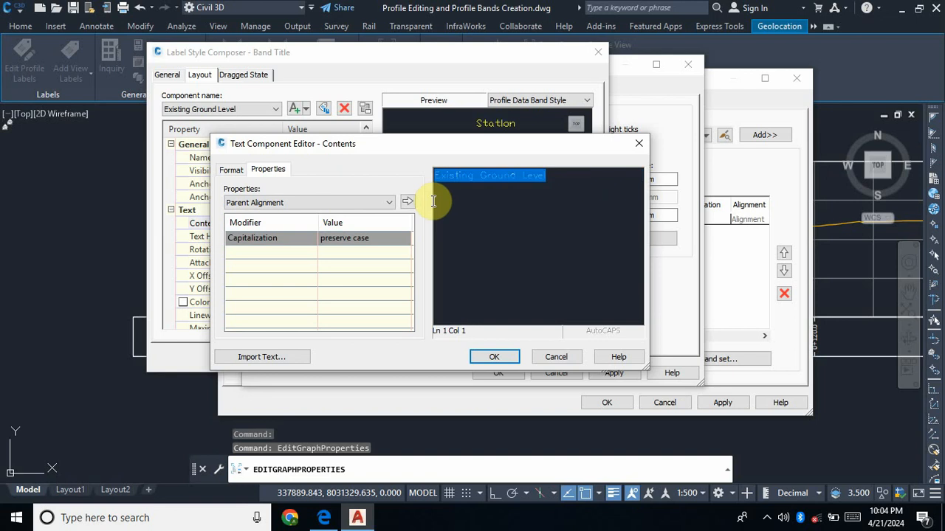
left_click(230, 170)
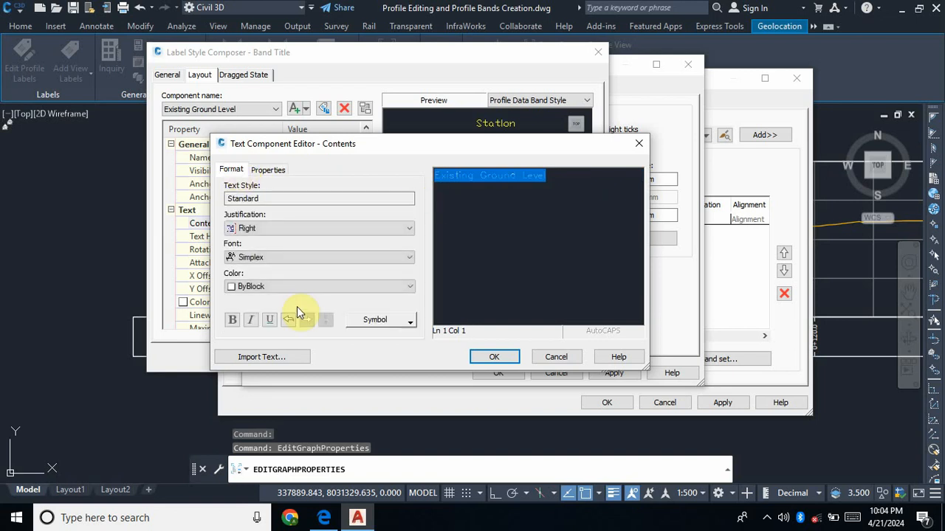
left_click(297, 286)
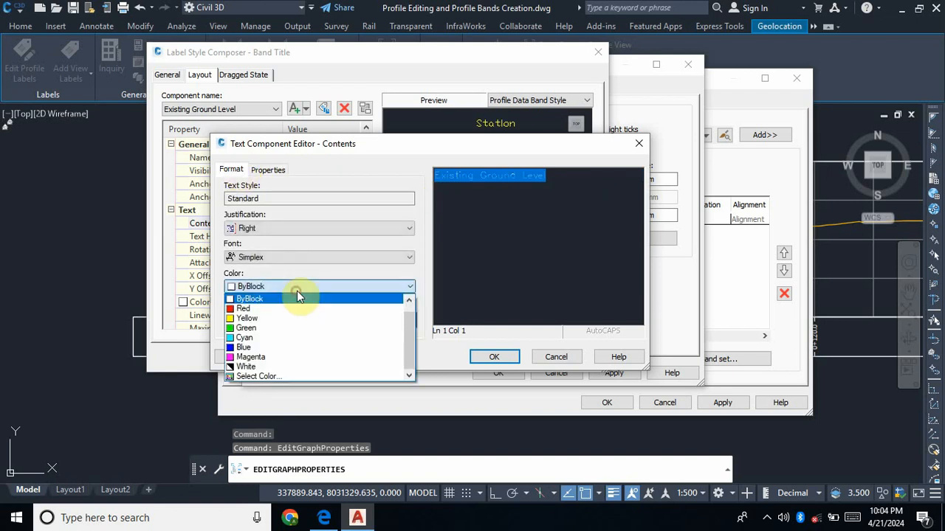
left_click(278, 367)
Set the band title text's font to Cambria, then apply and accept the title label changes
left_click(317, 257)
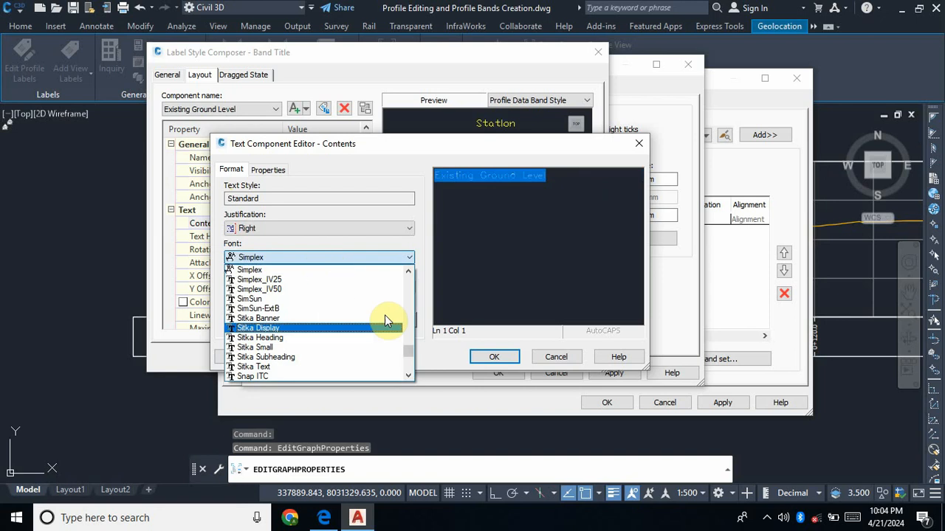
left_click_drag(411, 349, 410, 304)
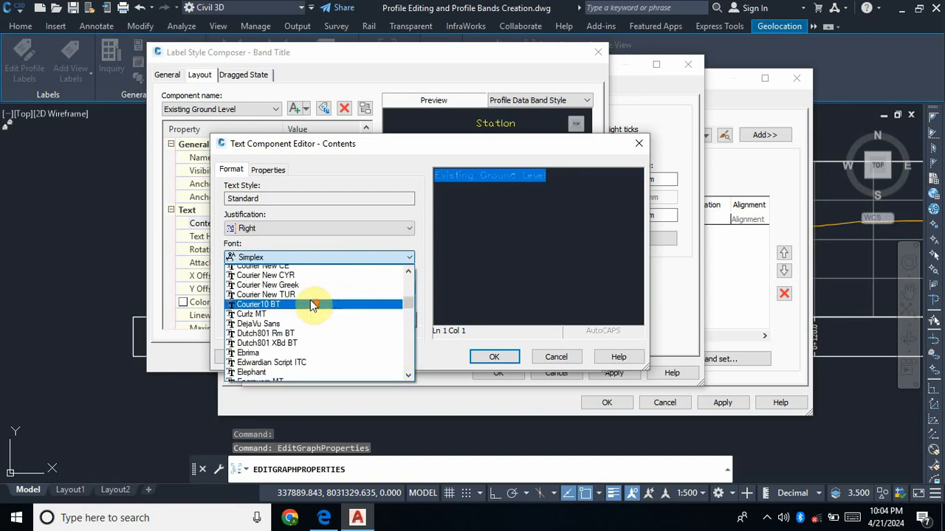
scroll(272, 313, "up", 8)
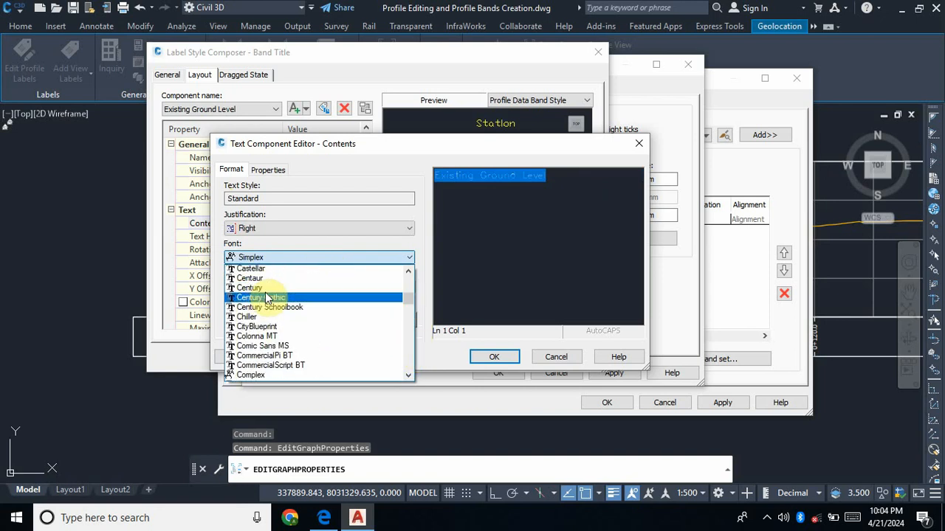
scroll(274, 310, "up", 2)
left_click(273, 308)
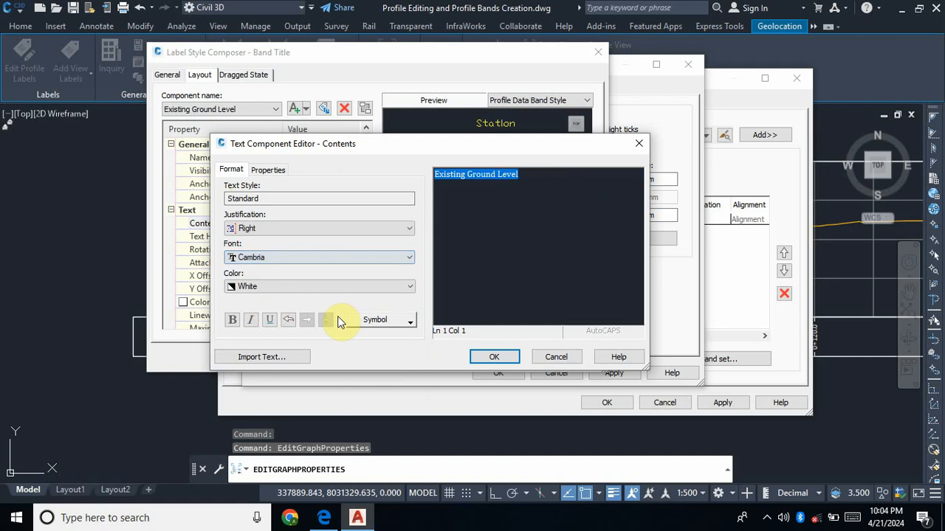
left_click(497, 357)
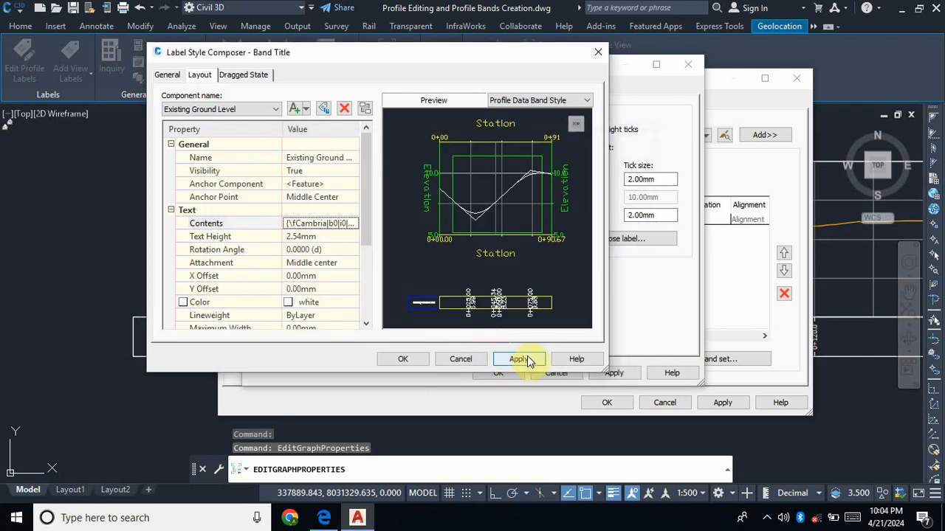
left_click(525, 360)
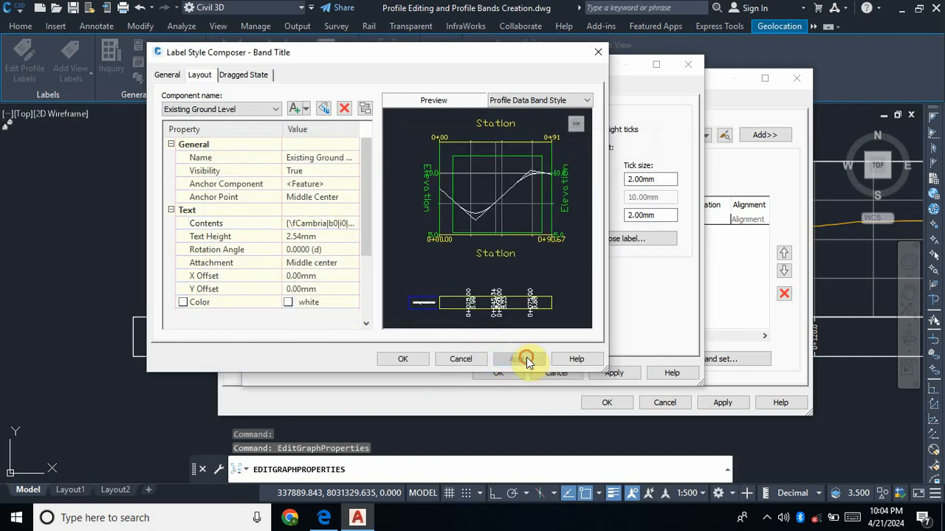
left_click(403, 360)
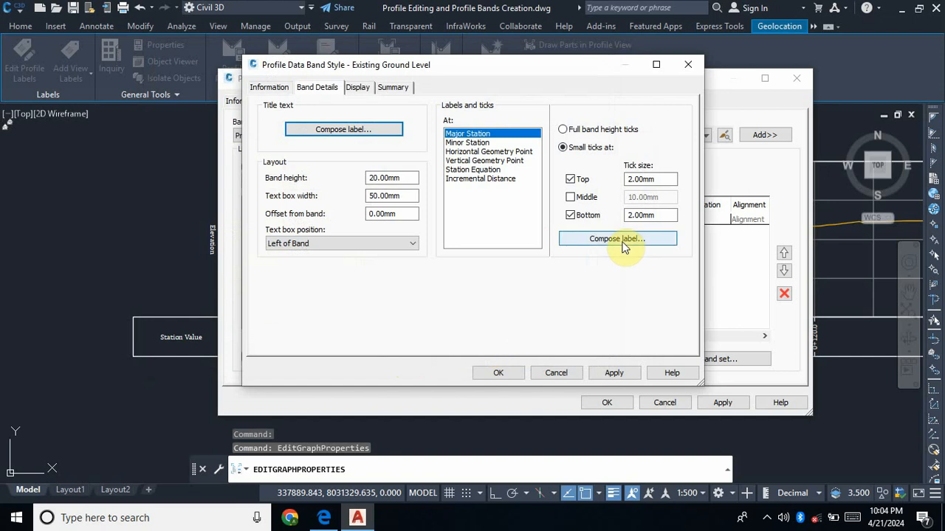
Open the Major Station label composer and delete its existing Station Value and Profile1 Elevation components
left_click(620, 241)
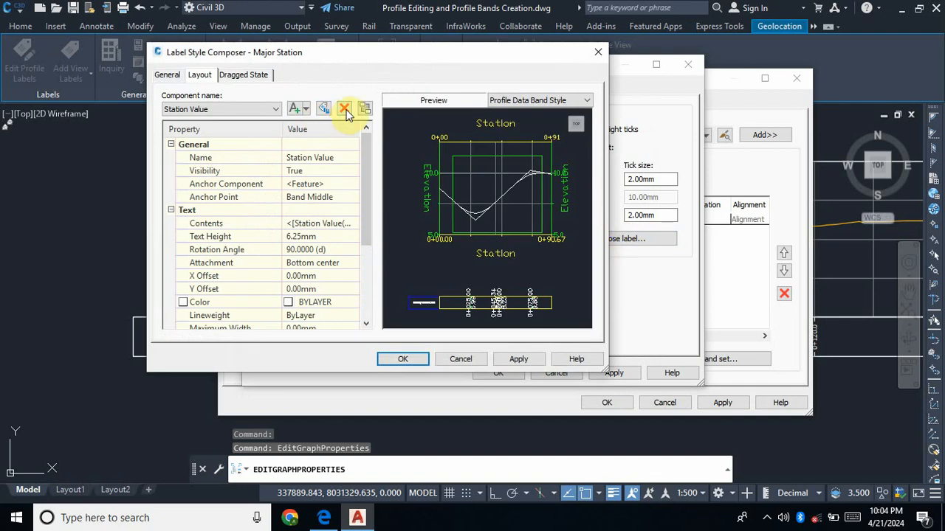
left_click(273, 110)
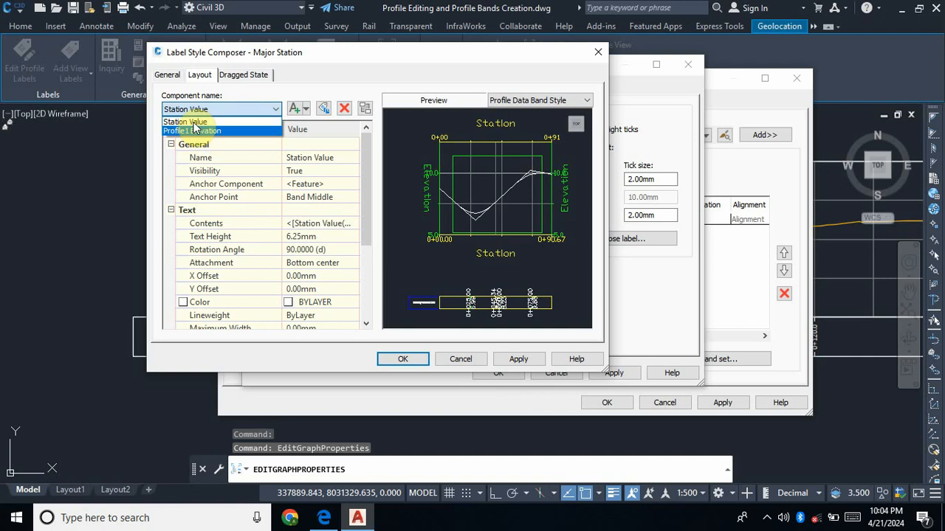
left_click(344, 110)
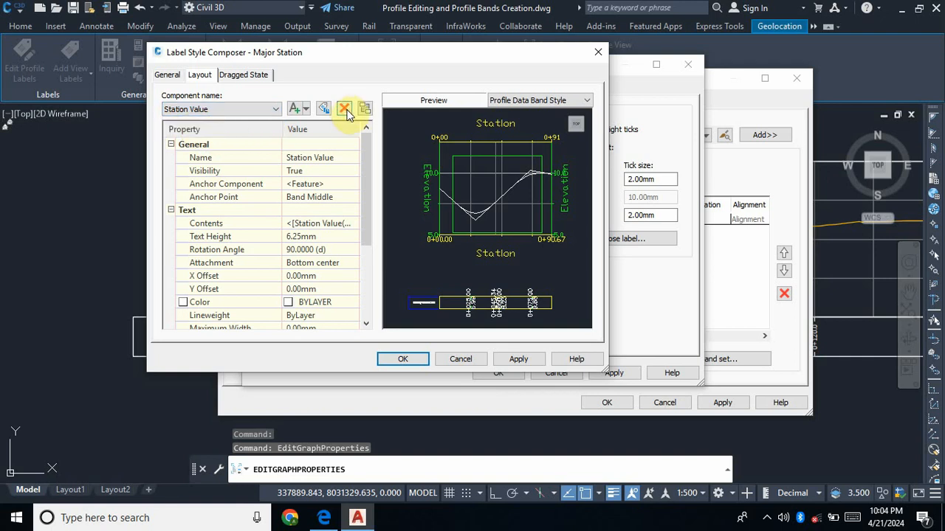
left_click(345, 109)
left_click(344, 110)
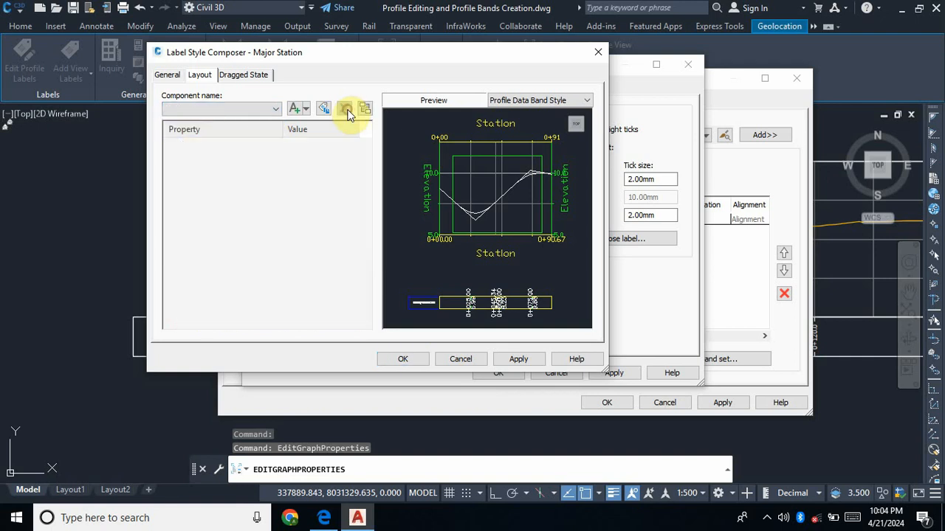
Add a text component to the Major Station label and name it "Existing Ground Level"
left_click(305, 109)
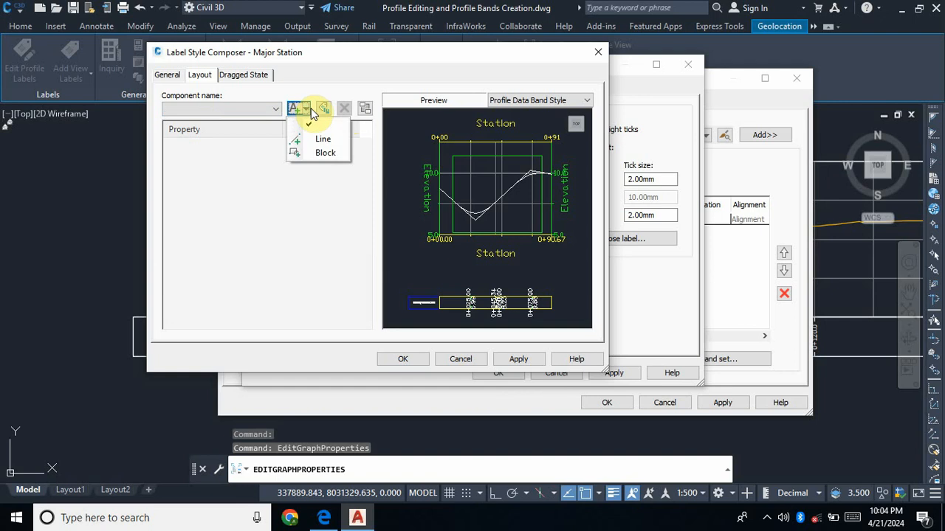
left_click(317, 124)
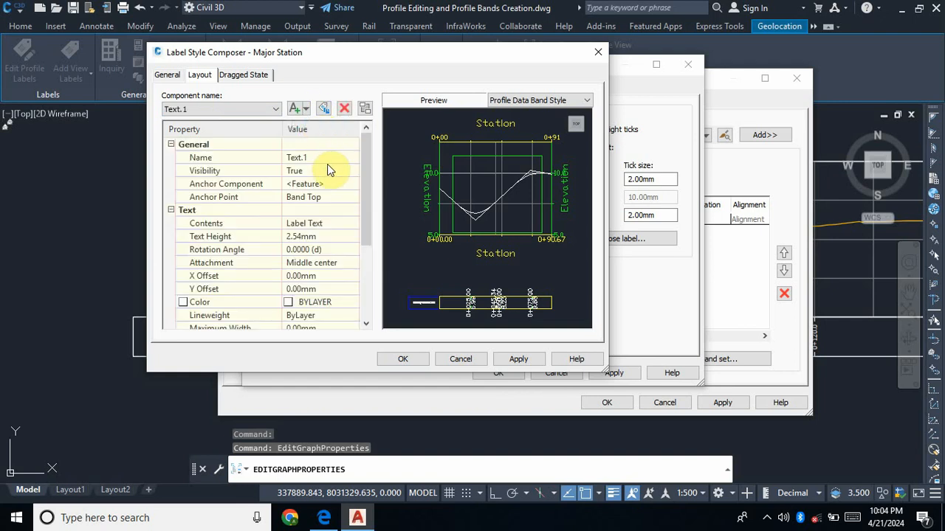
left_click(327, 157)
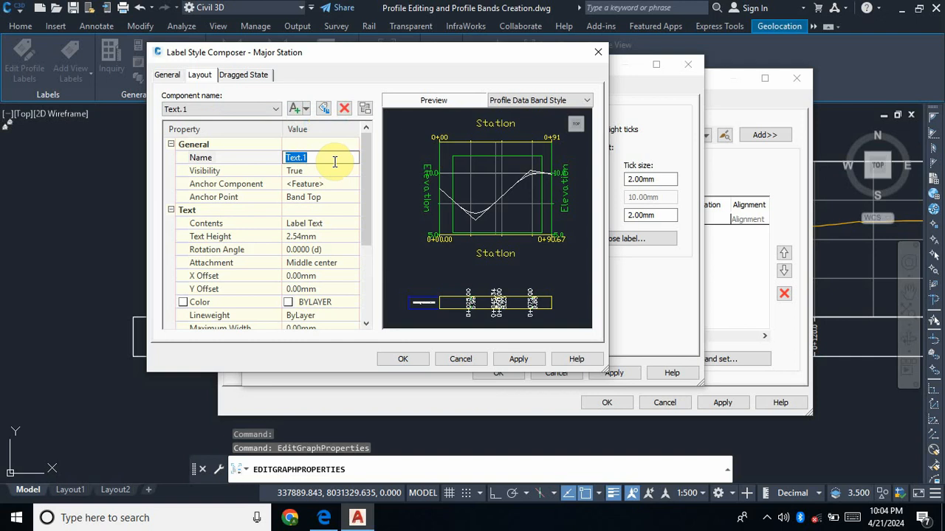
type("Existing Ground Level")
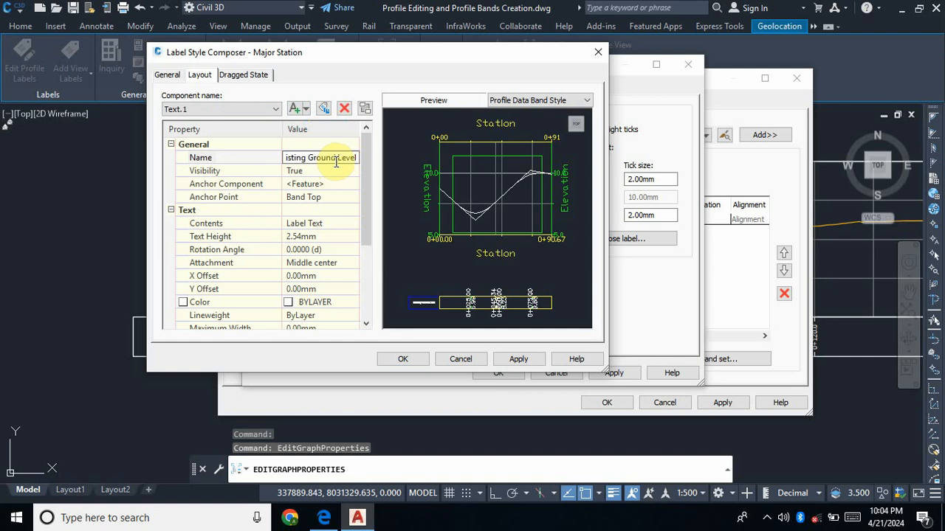
Set the Major Station text component's anchor point to Band Middle and its attachment to Middle center
left_click(332, 191)
left_click(331, 191)
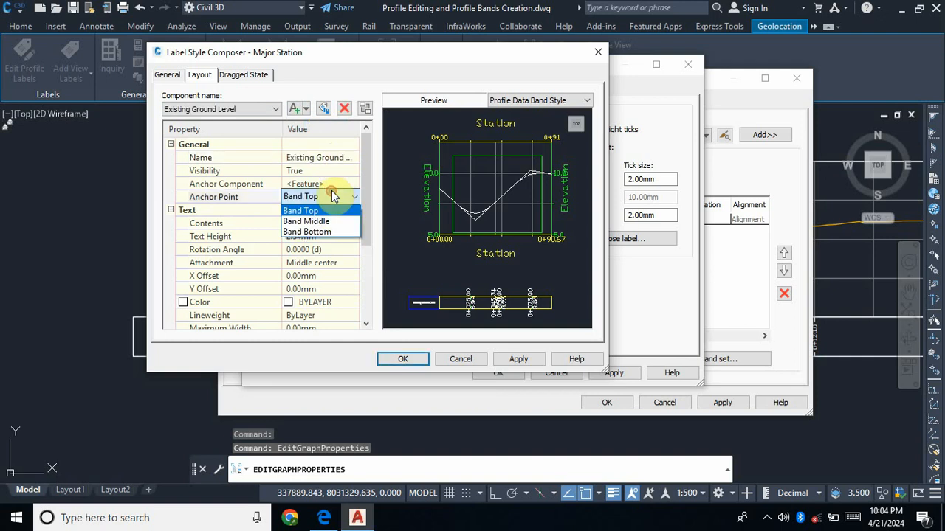
left_click(319, 221)
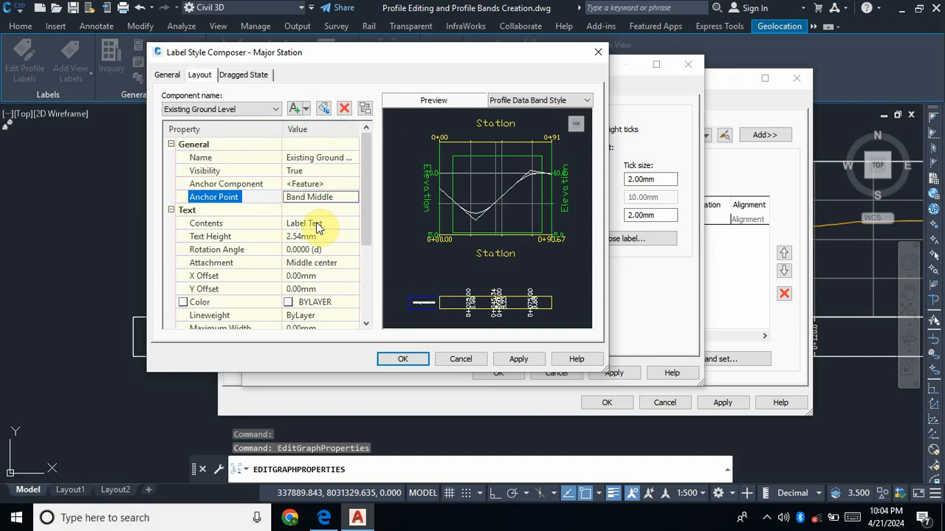
left_click(338, 262)
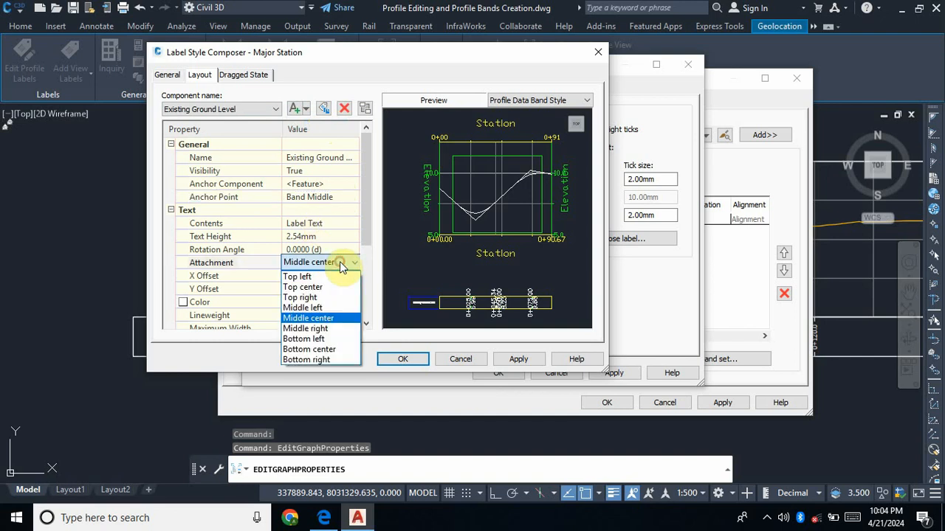
left_click(324, 318)
Set the Major Station component's text color to white and its rotation angle to 90 degrees, and apply the changes
left_click(335, 302)
left_click(352, 302)
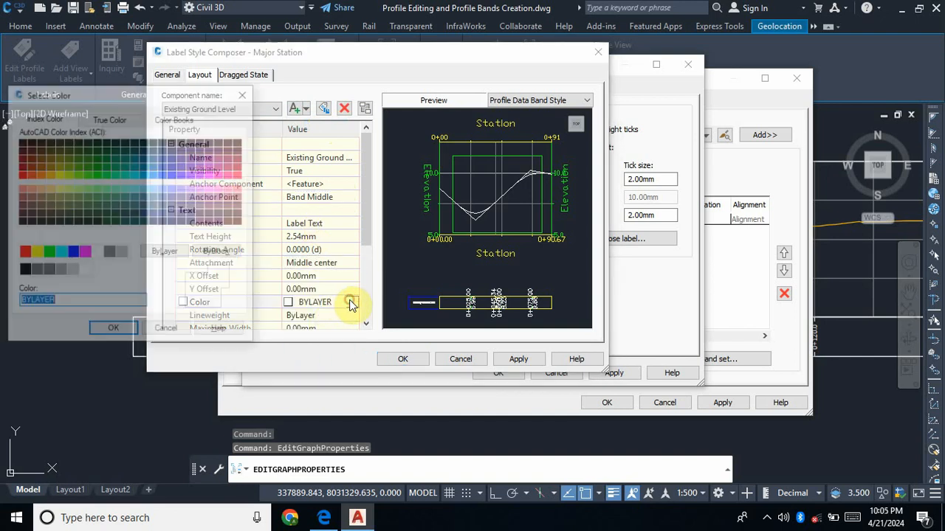
left_click(97, 254)
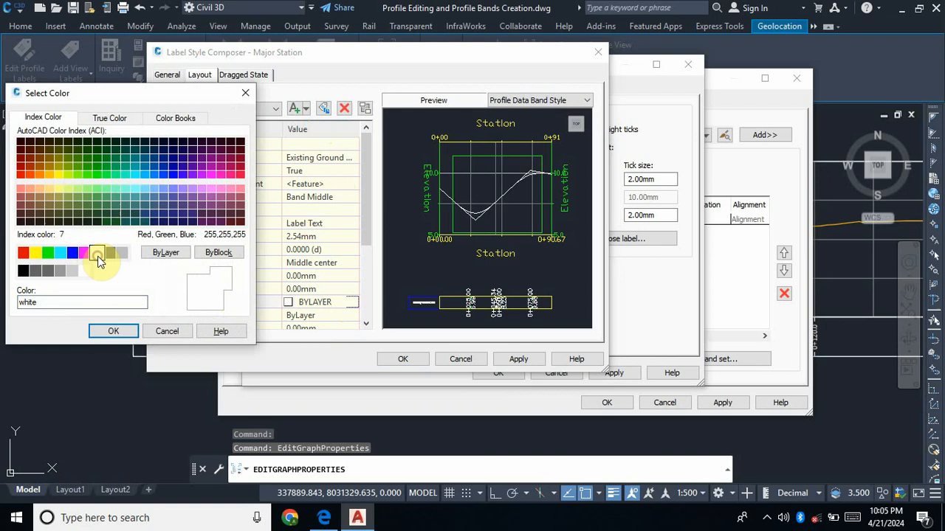
left_click(115, 331)
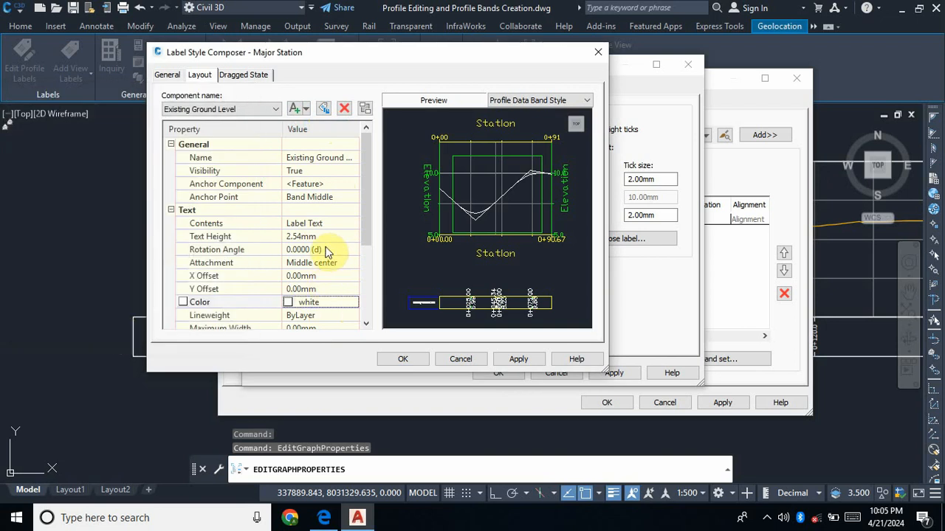
left_click(328, 250)
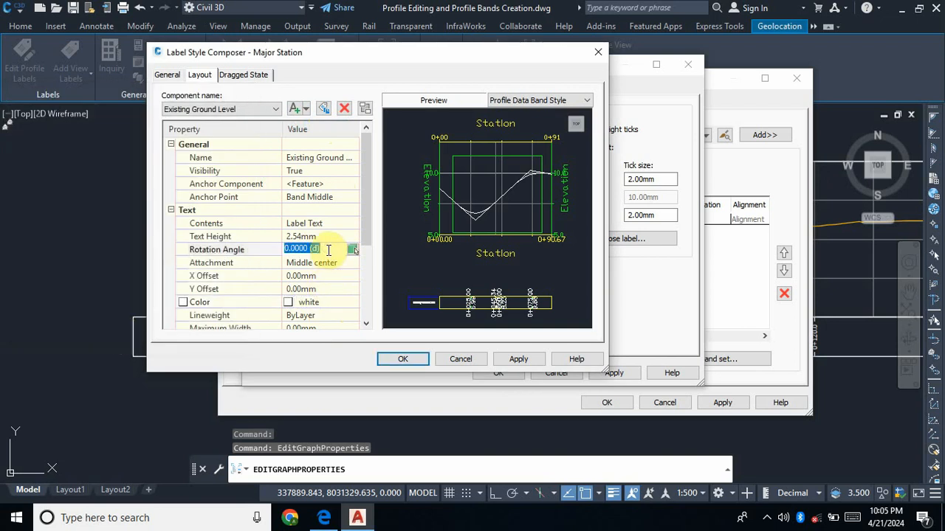
type("90")
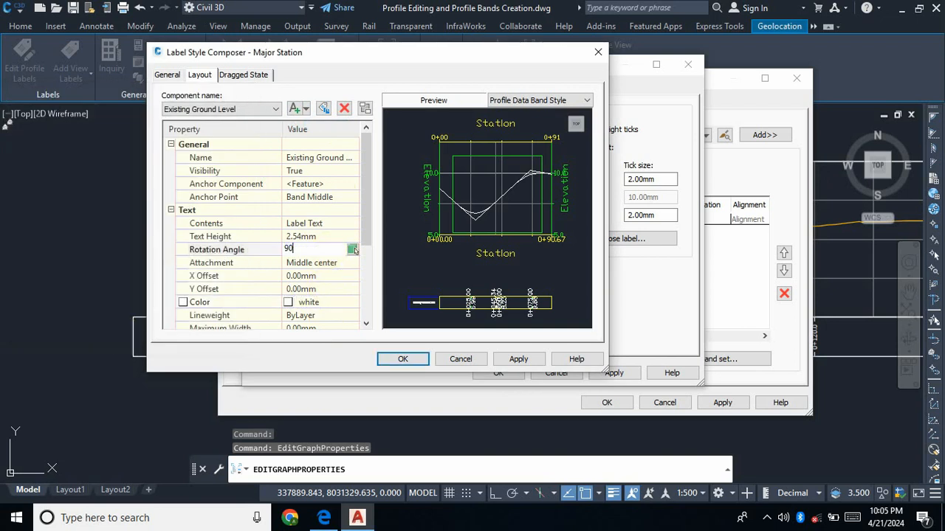
left_click(519, 359)
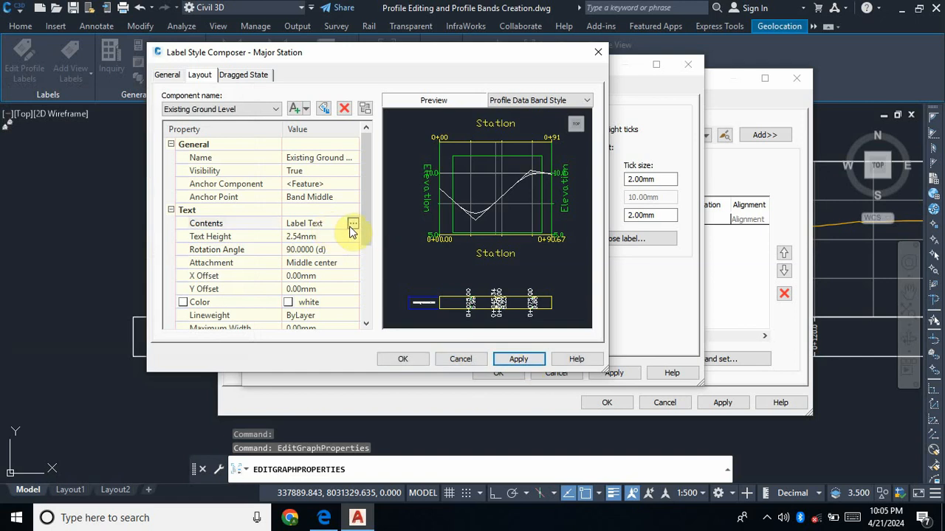
Open the Major Station component's text contents and delete the default "Label Text"
left_click(354, 223)
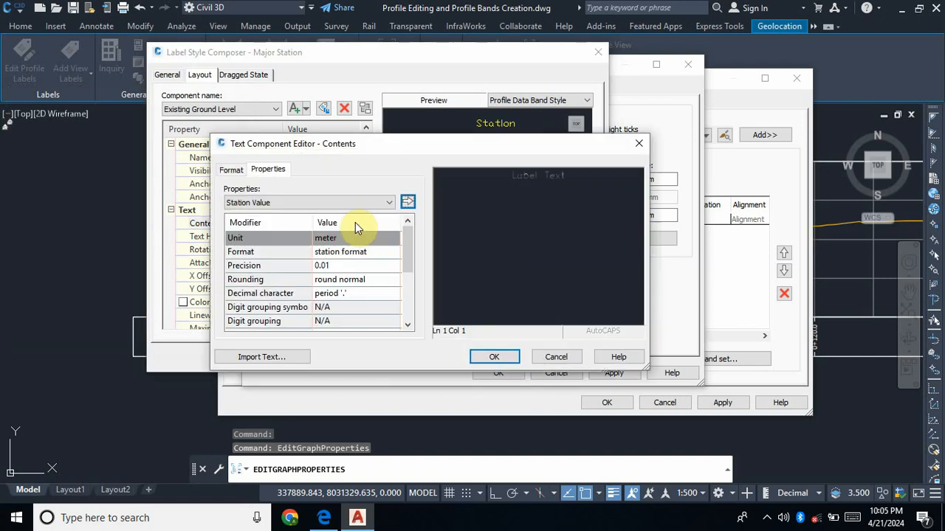
left_click_drag(580, 184, 480, 185)
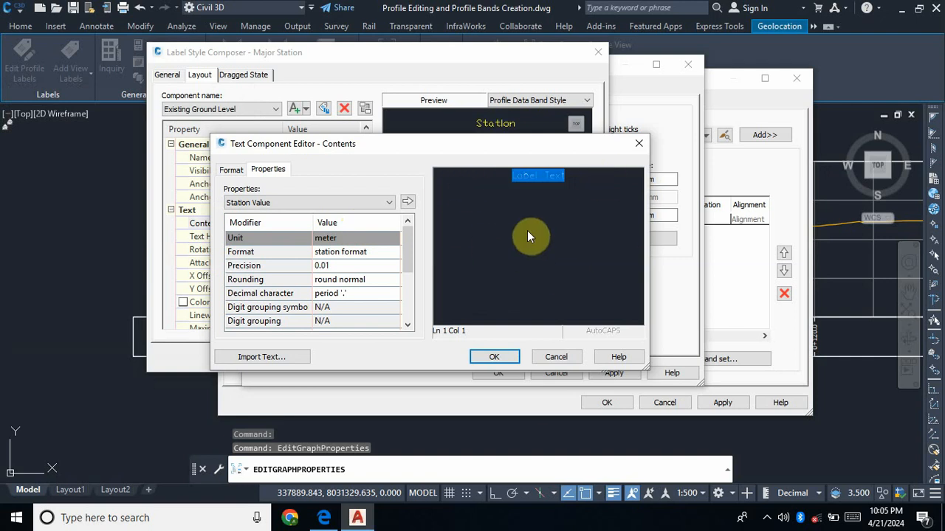
key("Delete")
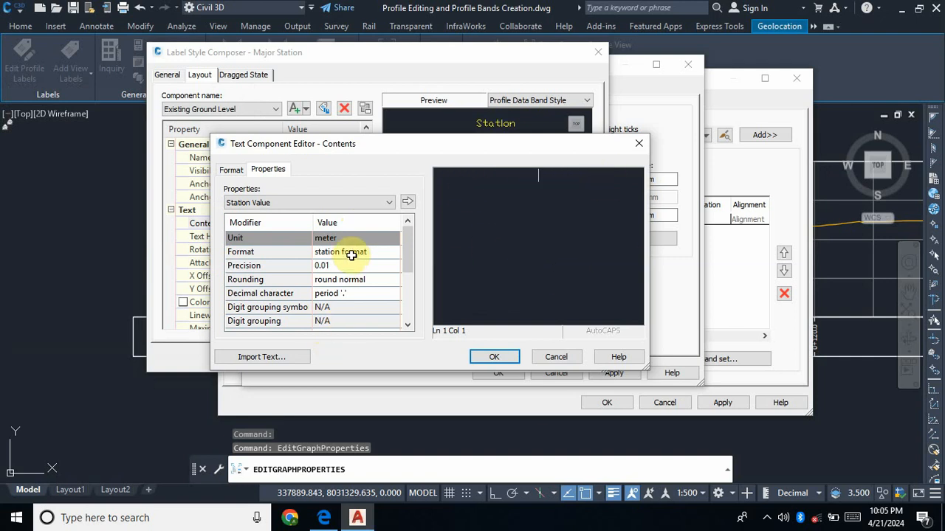
Insert the Profile1 Elevation property with 0.01 precision into the Major Station component's text contents
left_click(388, 203)
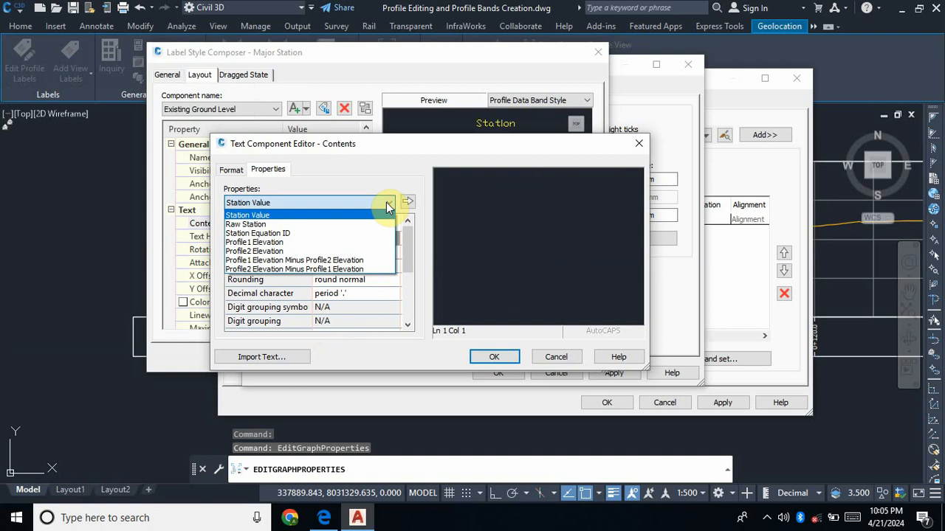
left_click(262, 251)
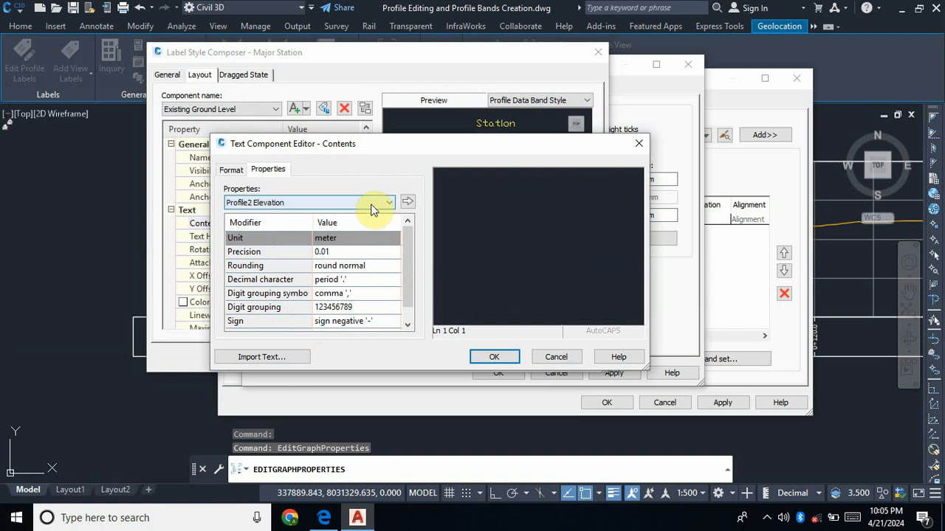
left_click(385, 203)
left_click(255, 243)
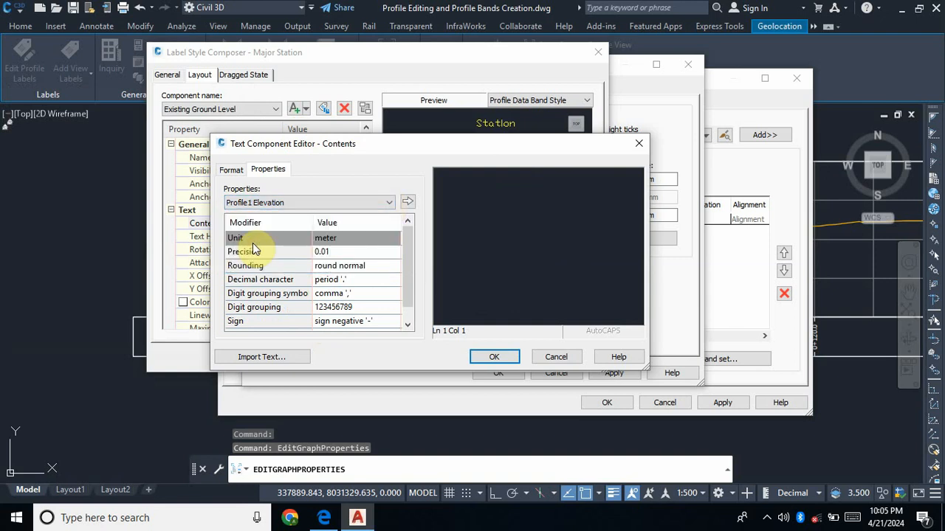
left_click(333, 252)
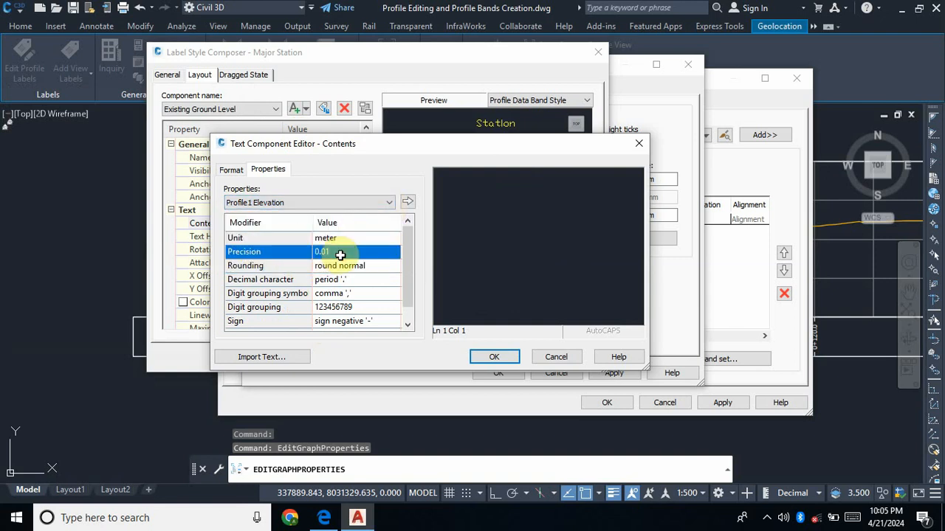
left_click(336, 252)
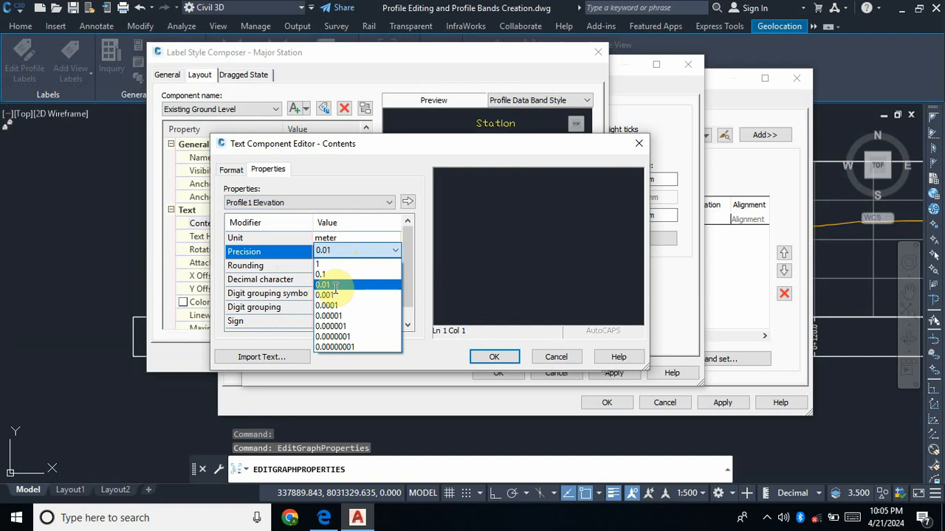
left_click(334, 284)
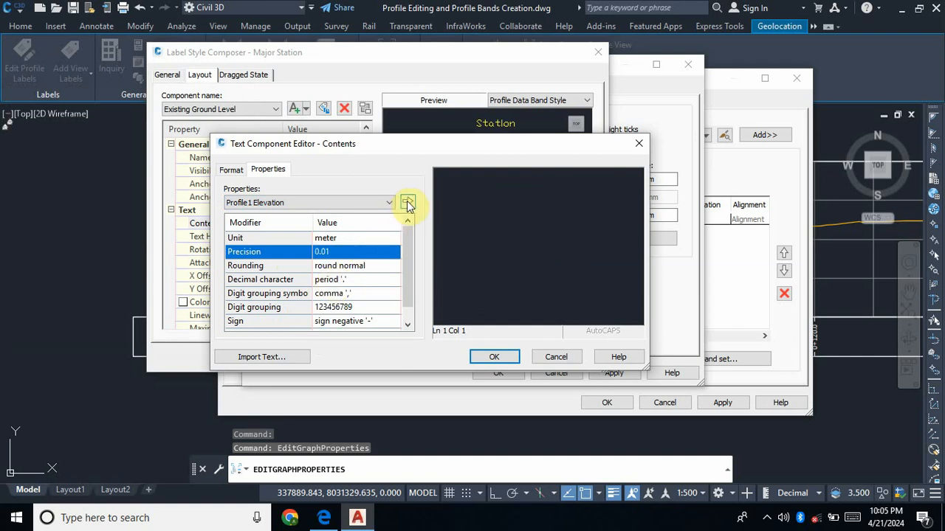
left_click(407, 203)
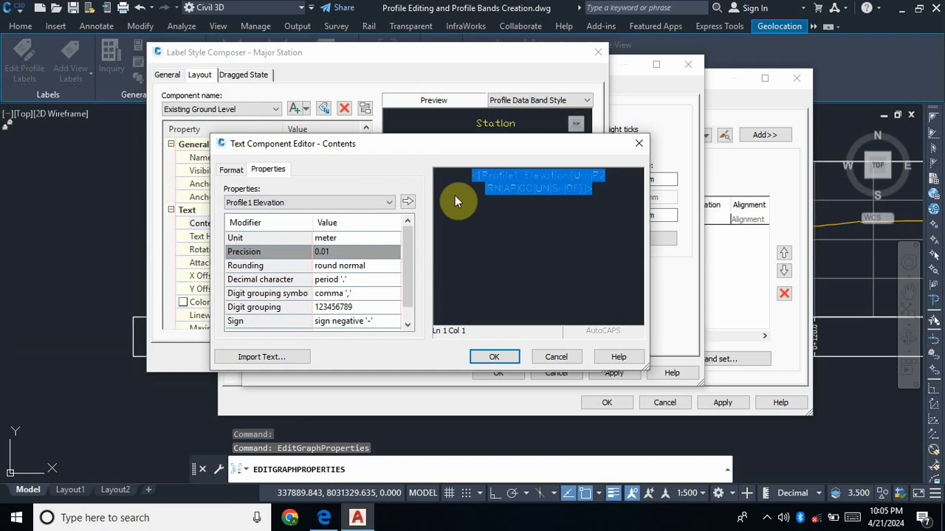
Format the elevation text in white with the Cambria font, then accept the Major Station label and apply the band style
left_click(232, 170)
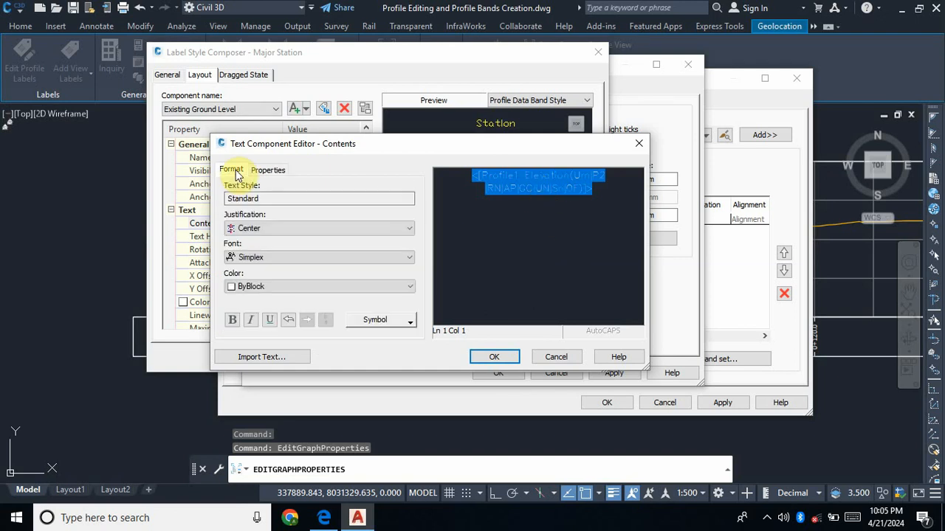
left_click(307, 288)
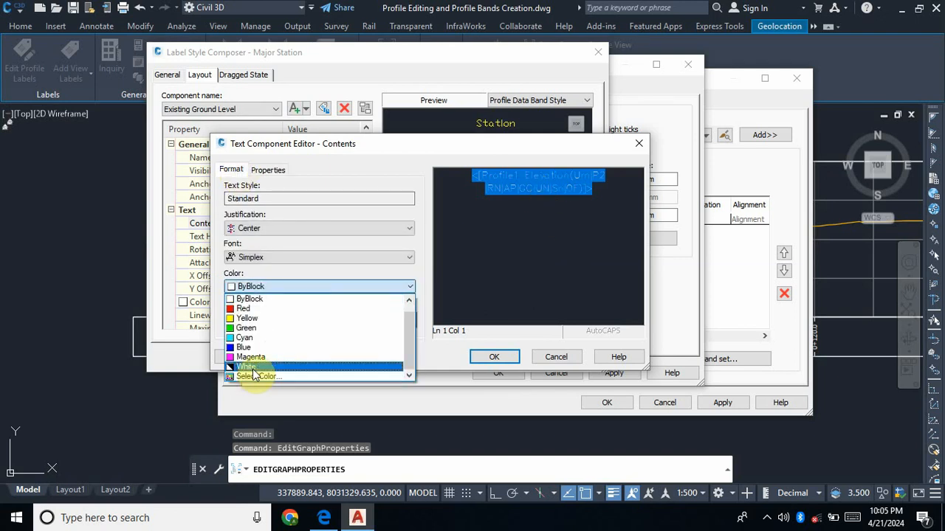
left_click(251, 367)
left_click(372, 258)
scroll(405, 347, "up", 5)
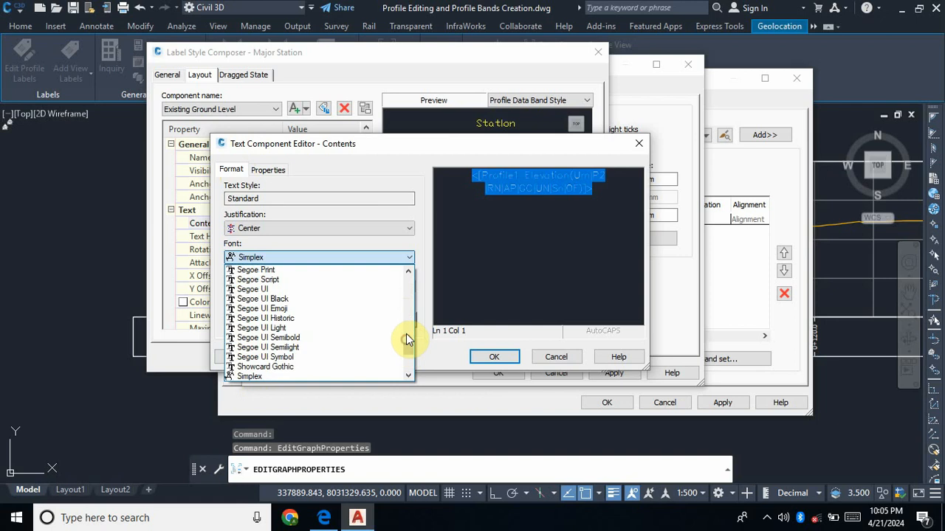
scroll(406, 333, "up", 20)
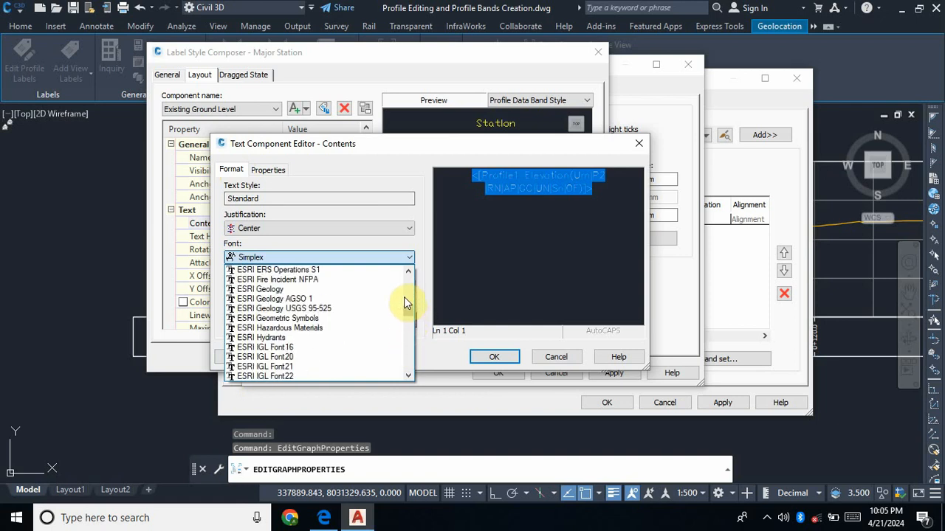
scroll(404, 299, "up", 10)
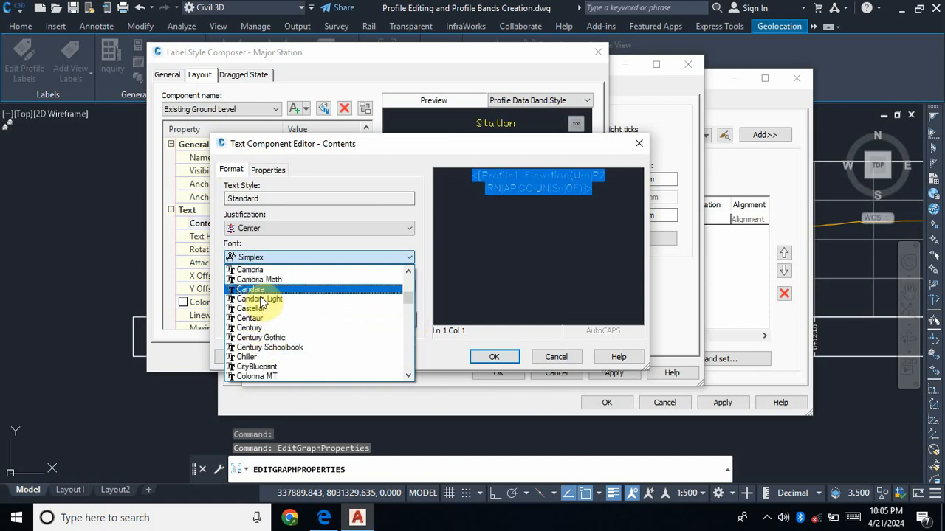
left_click(260, 270)
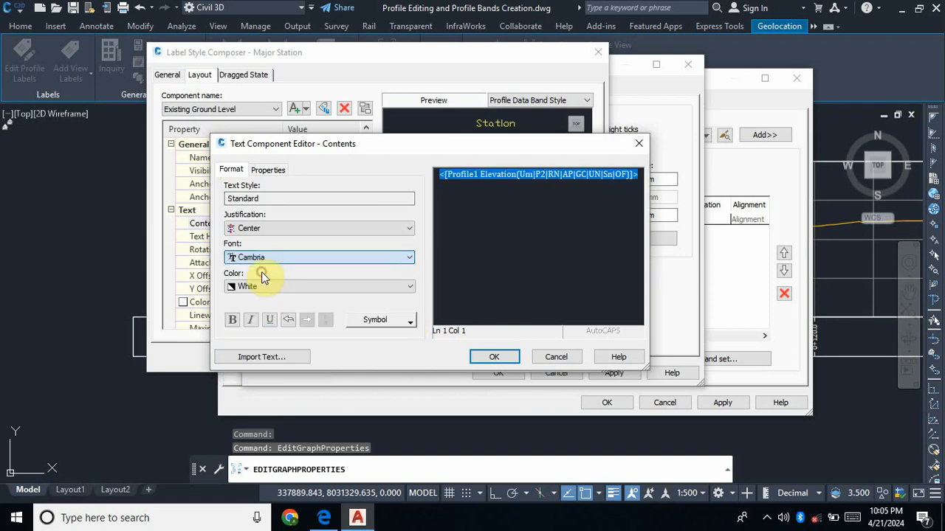
left_click(495, 357)
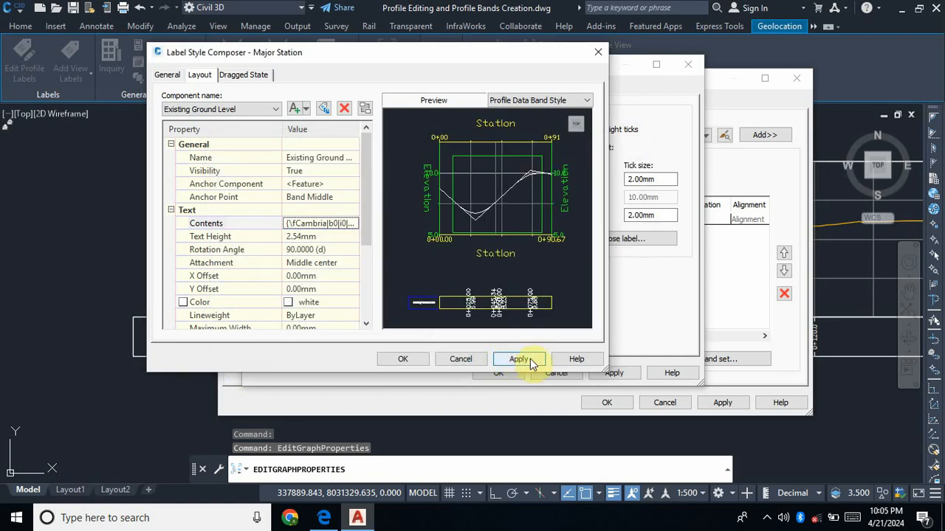
left_click(523, 359)
left_click(415, 359)
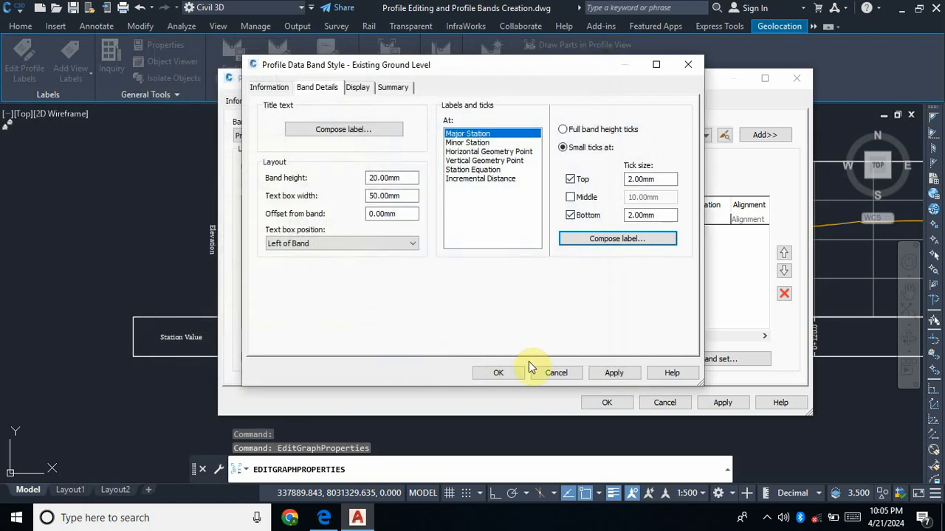
left_click(618, 375)
Set the display color of the Existing Ground Level style's Band Border and Band Title Box to white
left_click(357, 87)
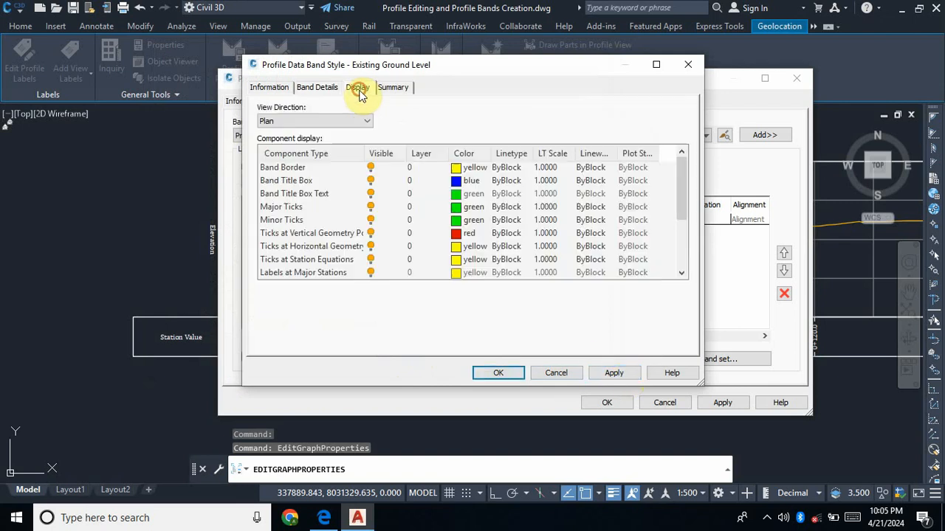
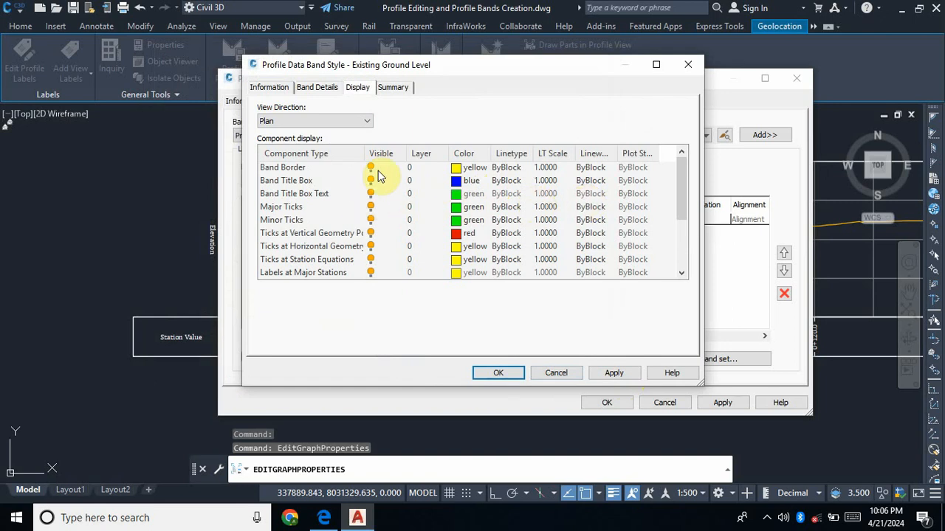
left_click(462, 168)
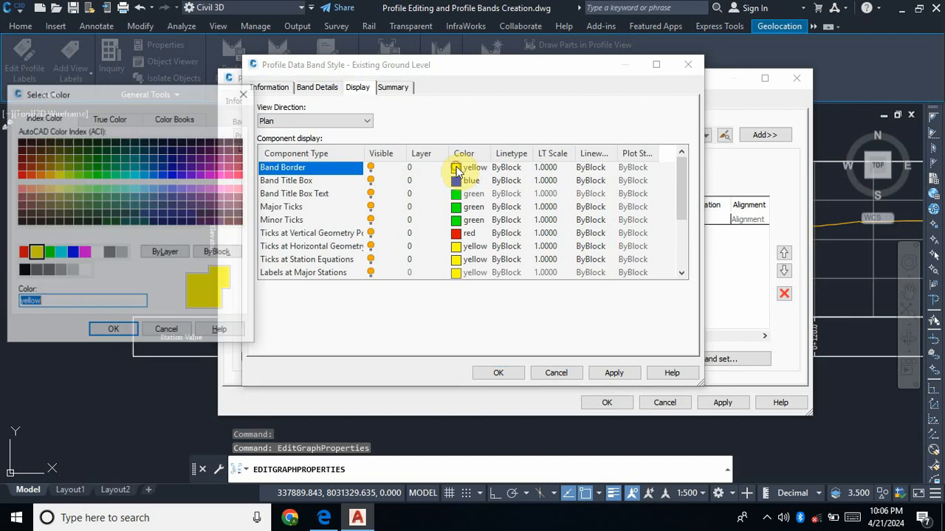
left_click(96, 252)
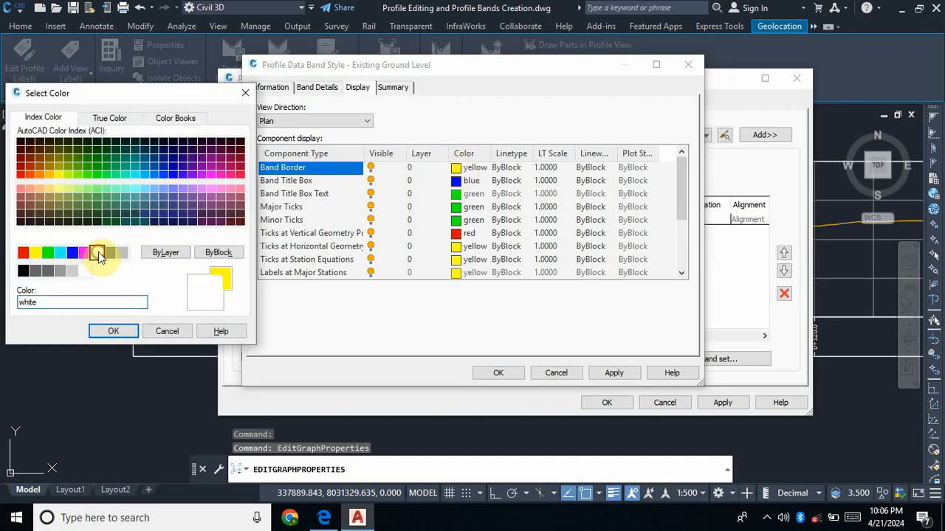
left_click(111, 331)
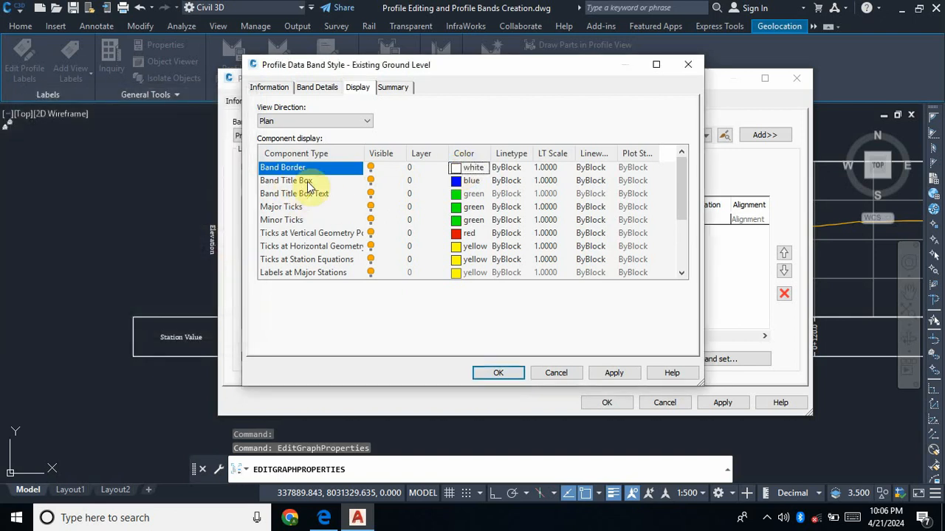
left_click(462, 180)
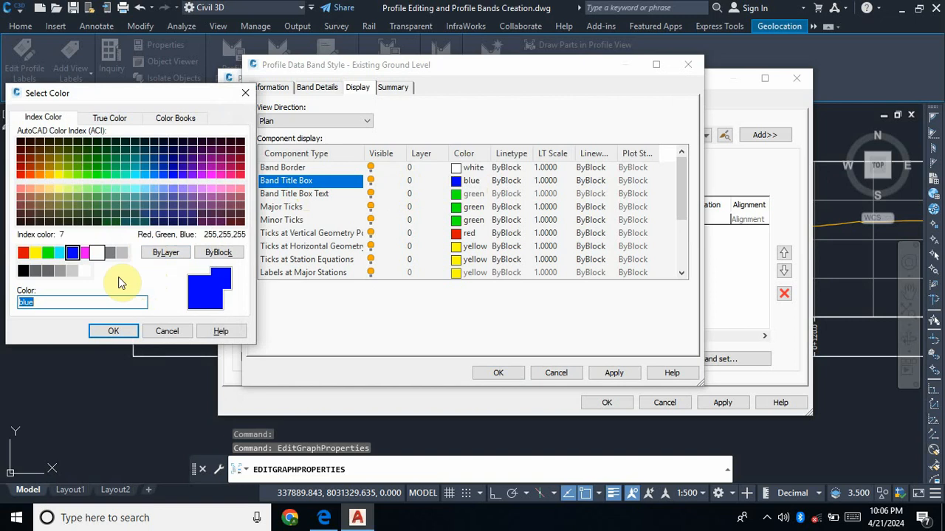
left_click(96, 253)
left_click(111, 331)
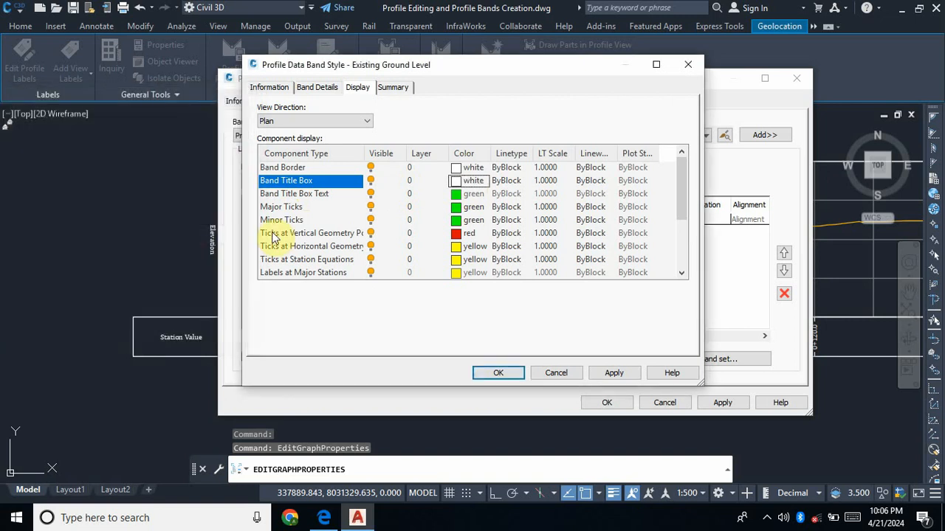
Set the display color of the band style's Major Ticks to white
left_click(316, 194)
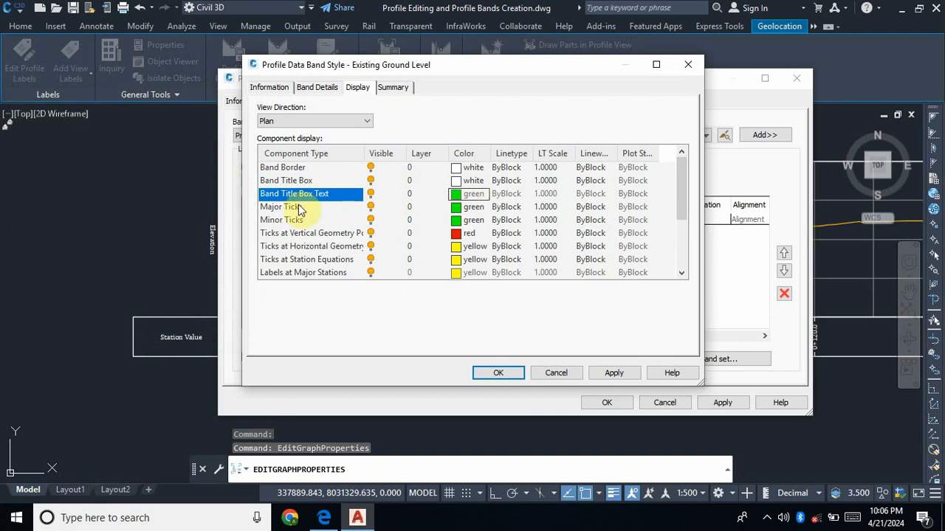
left_click(456, 207)
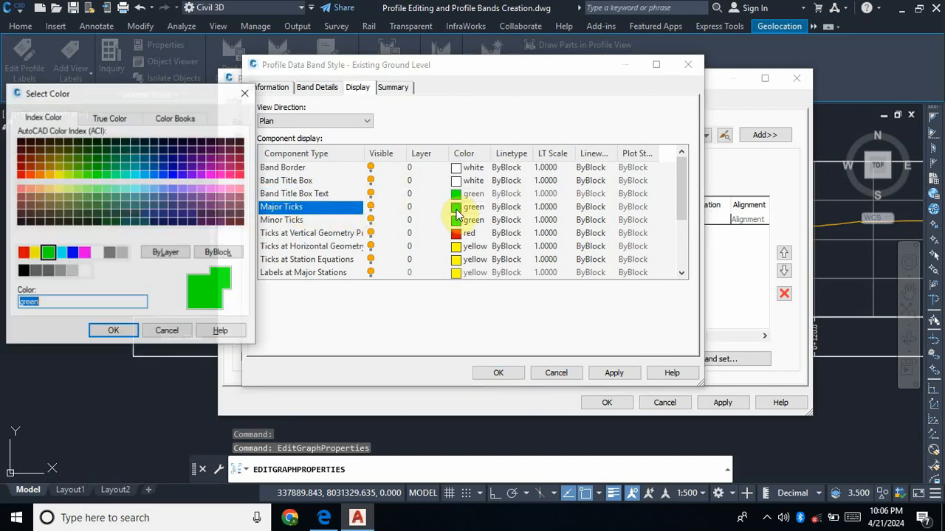
left_click(97, 252)
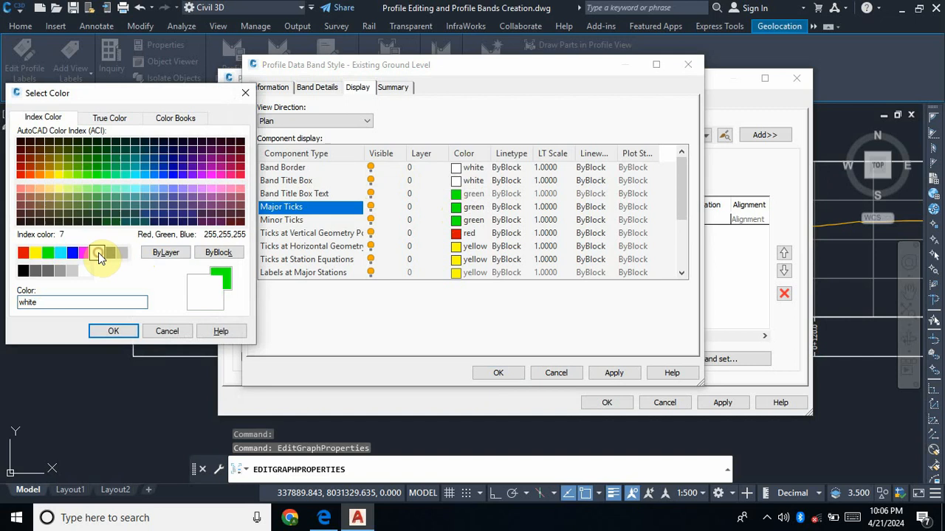
left_click(115, 331)
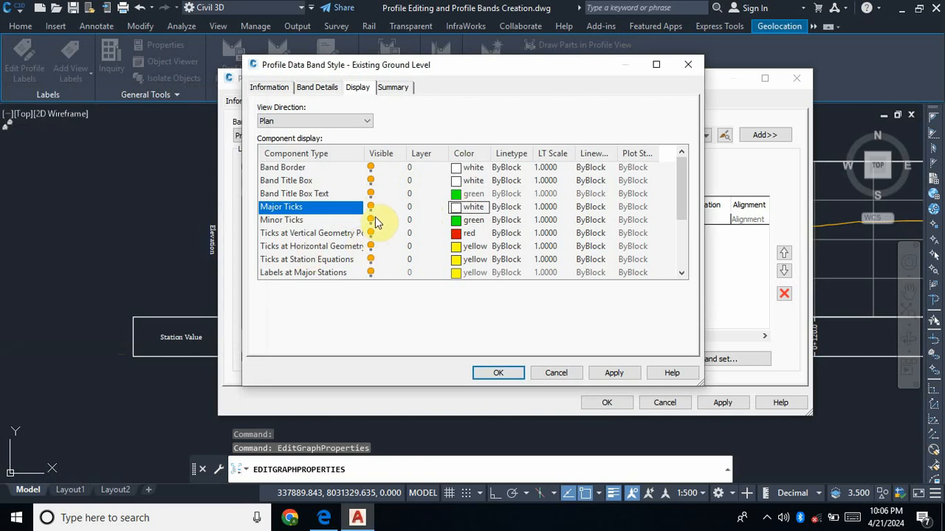
Hide the band's Minor Ticks and its ticks at vertical geometry points, horizontal geometry points and station equations
left_click(371, 220)
left_click(371, 233)
left_click(371, 246)
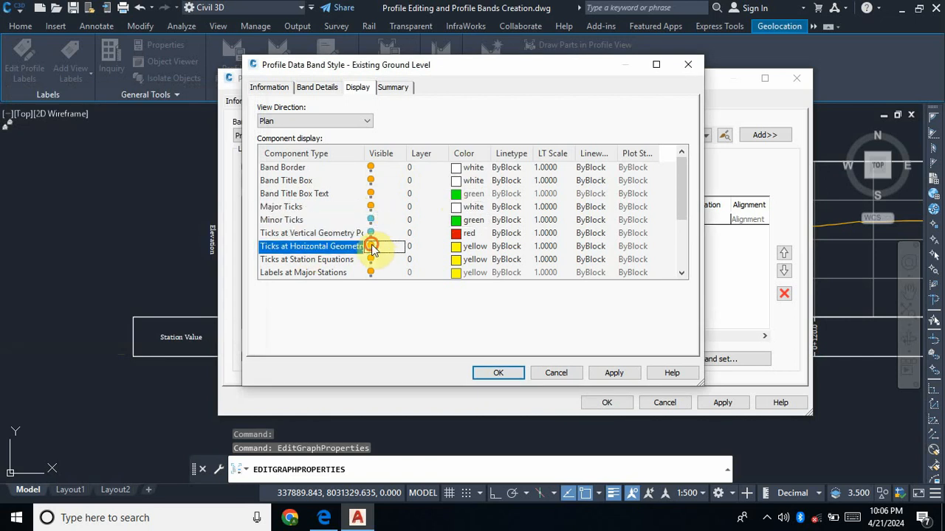
scroll(372, 250, "down", 1)
left_click(370, 220)
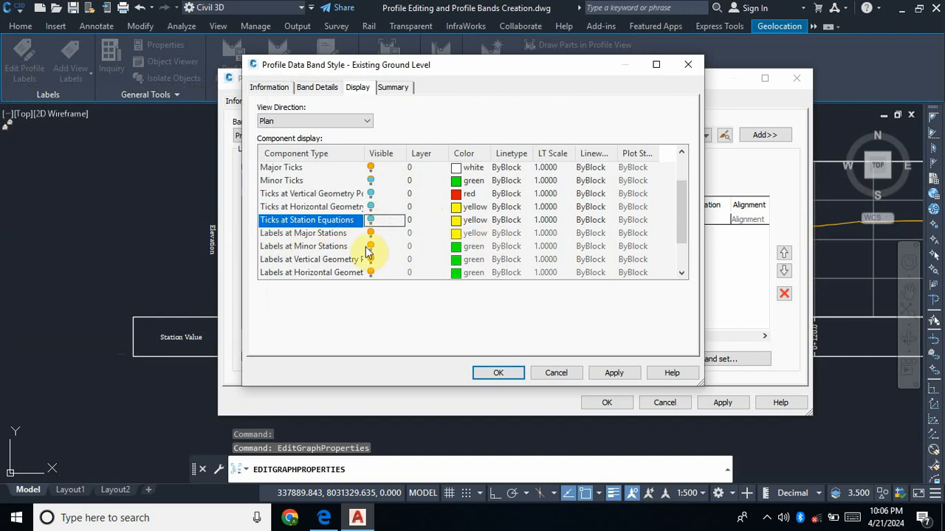
Hide the labels at minor stations, vertical and horizontal geometry points and station equations, and save the band style
left_click(373, 248)
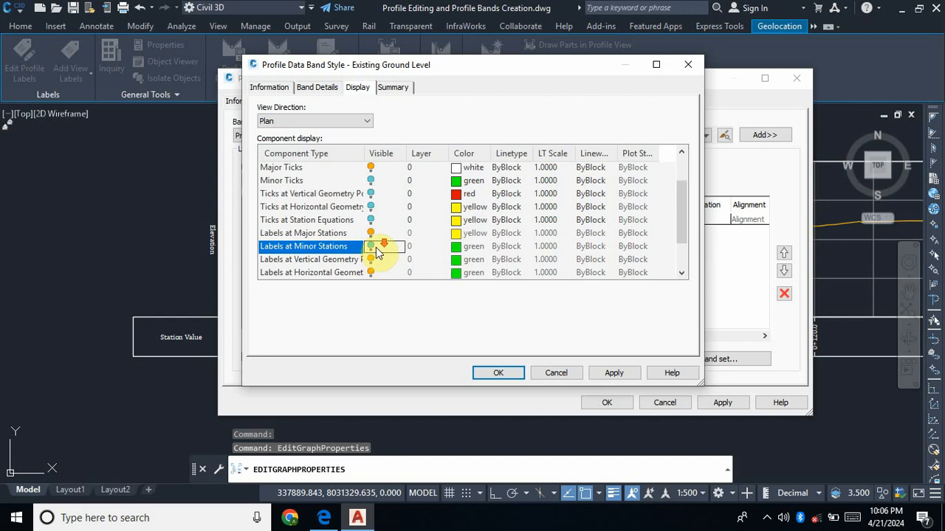
scroll(376, 252, "down", 1)
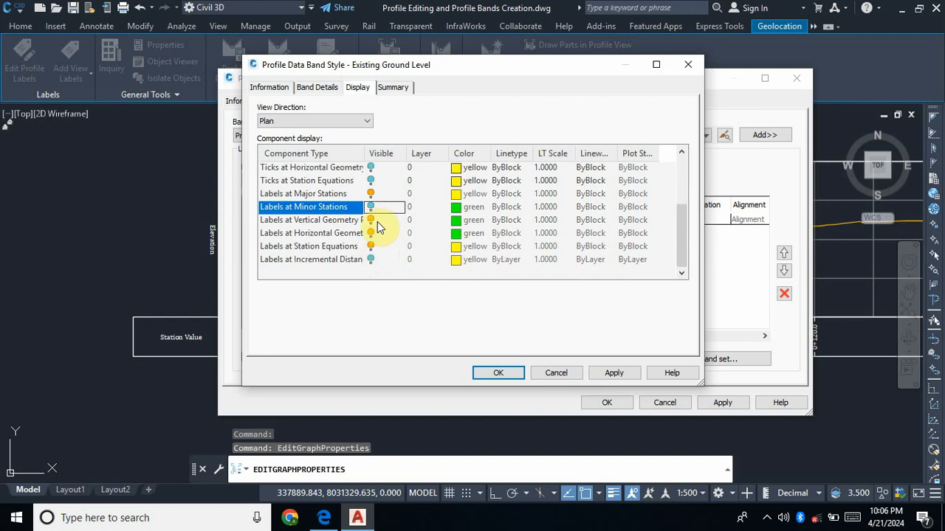
left_click(371, 221)
left_click(370, 233)
left_click(371, 246)
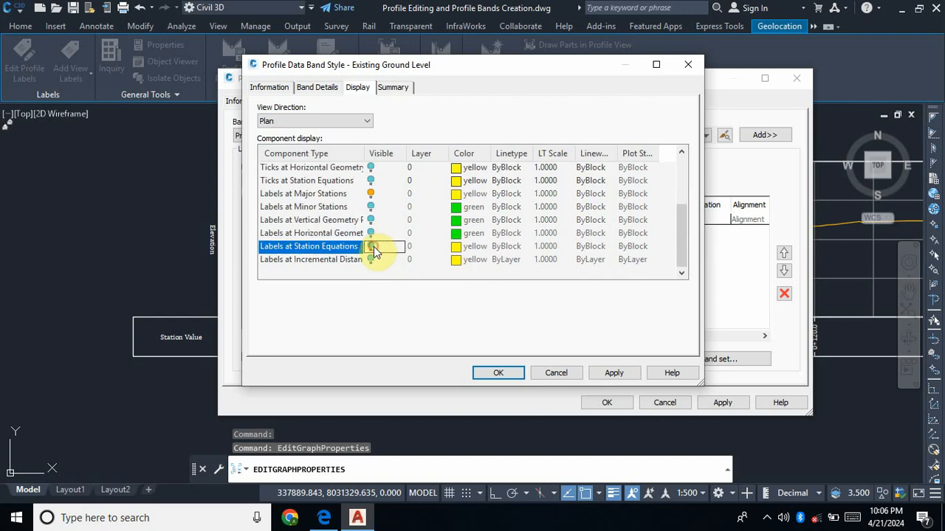
left_click(614, 373)
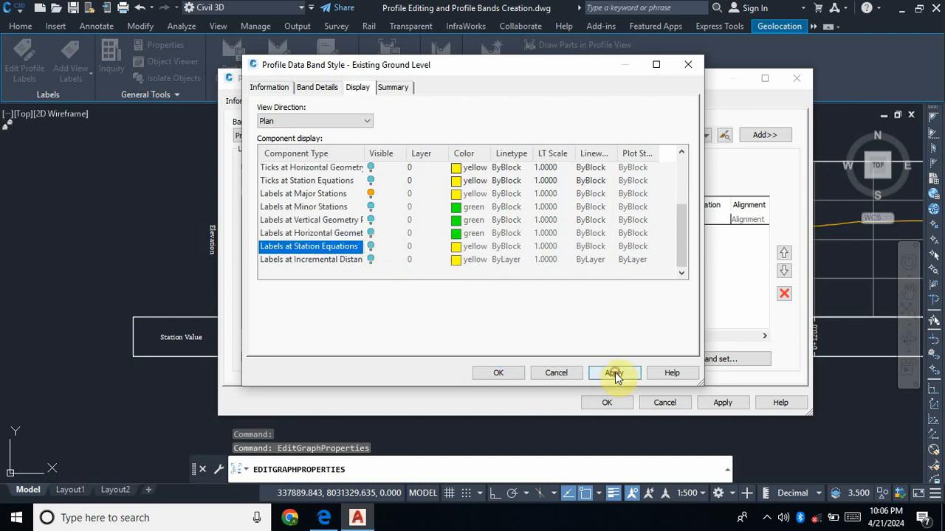
left_click(498, 373)
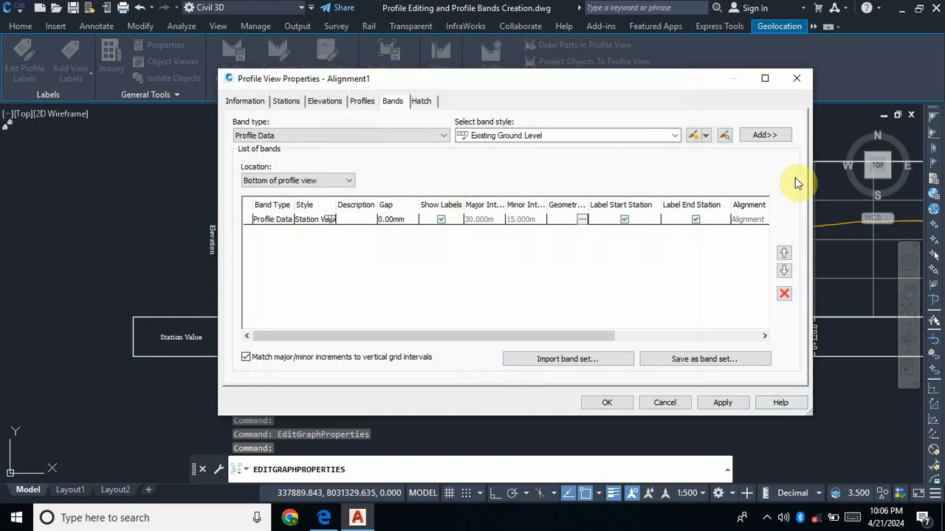
Add the Existing Ground Level band to the bottom of the profile view, using Surface 1 - Surface (1) as Profile 1
left_click(764, 135)
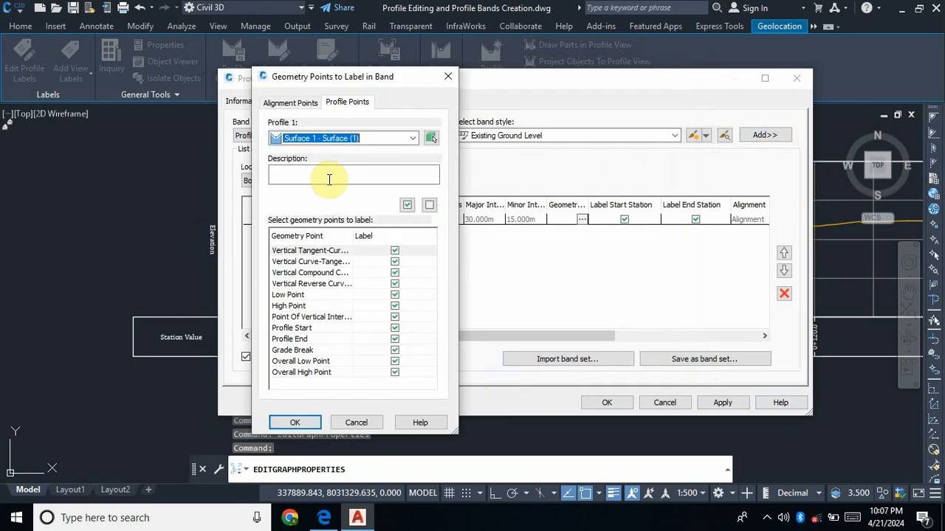
left_click(296, 422)
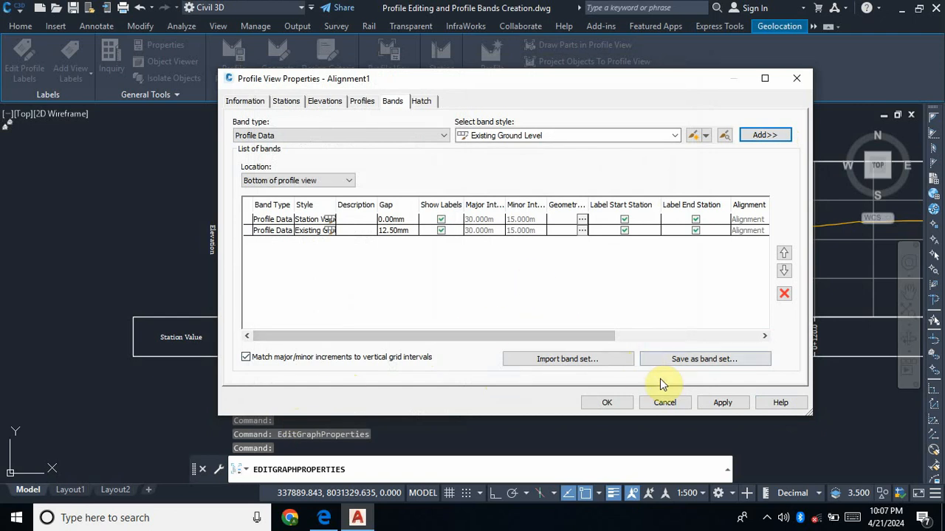
Set the gap of the Existing Ground Level band to 0 mm and apply the profile view properties
left_click(723, 403)
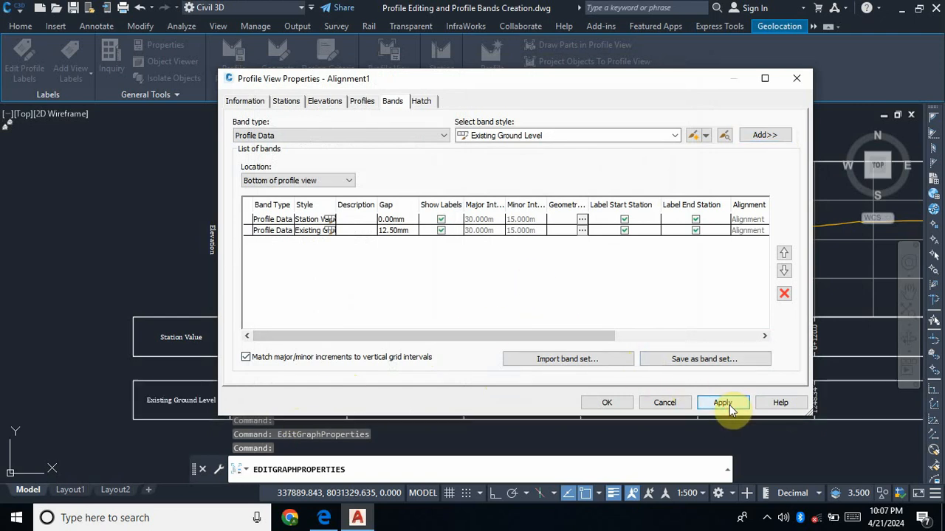
left_click_drag(494, 78, 487, 7)
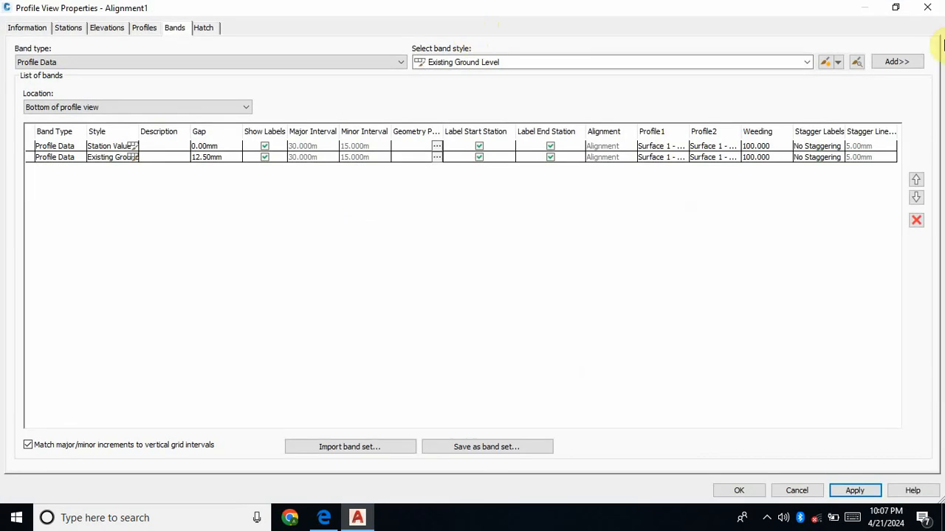
left_click(895, 7)
left_click_drag(569, 83, 408, 21)
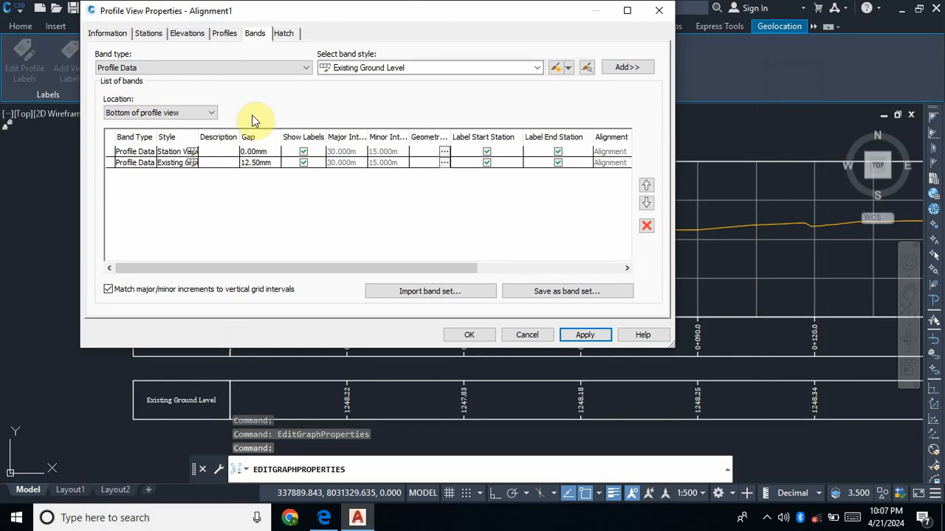
left_click_drag(460, 17, 659, 20)
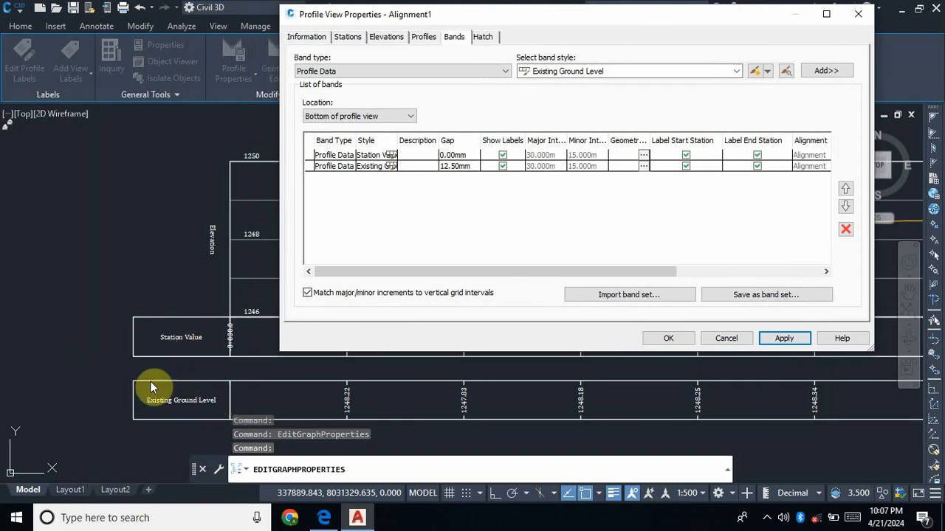
left_click(464, 167)
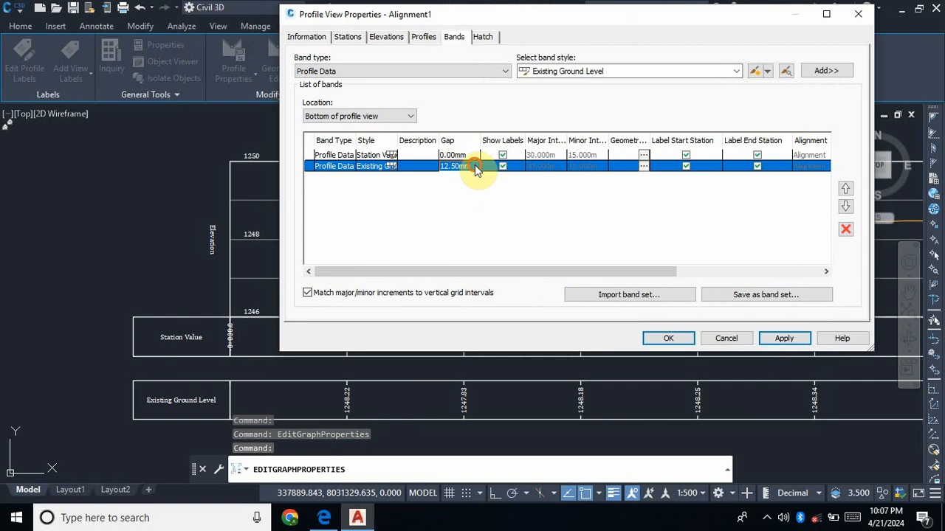
left_click(475, 167)
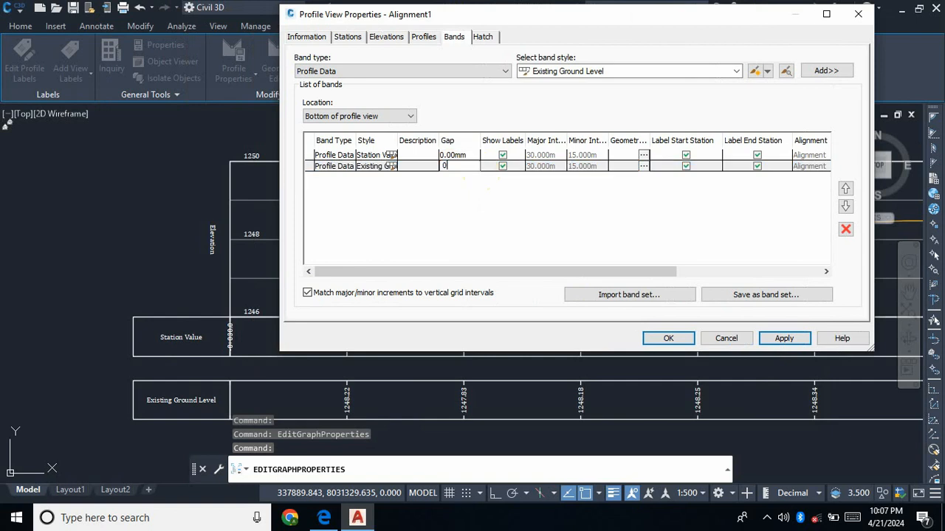
type("0")
left_click(784, 338)
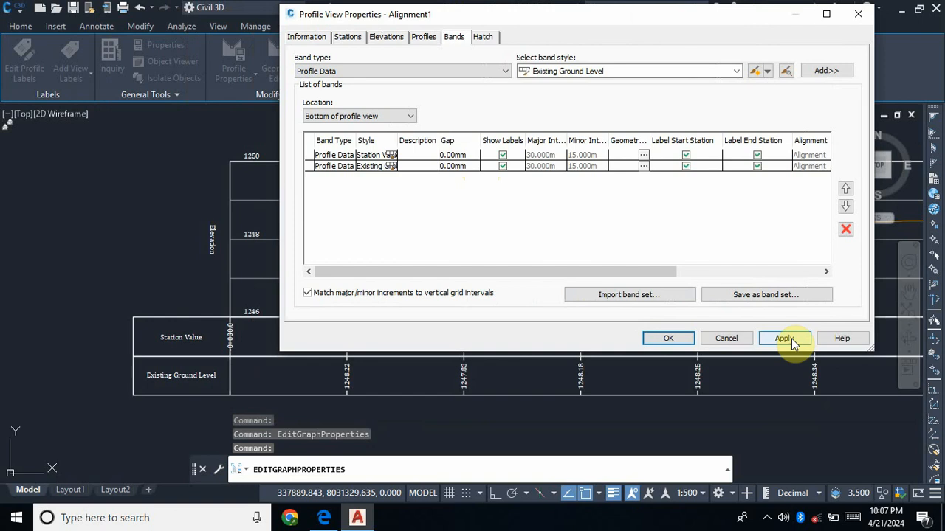
left_click(670, 339)
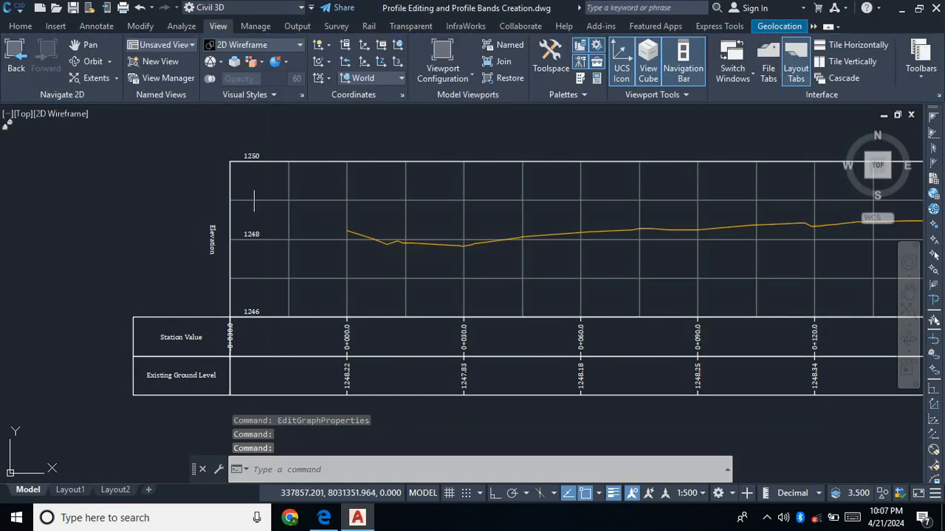
Examine the Station Value and Existing Ground Level bands along the full length of the profile view
scroll(247, 209, "down", 2)
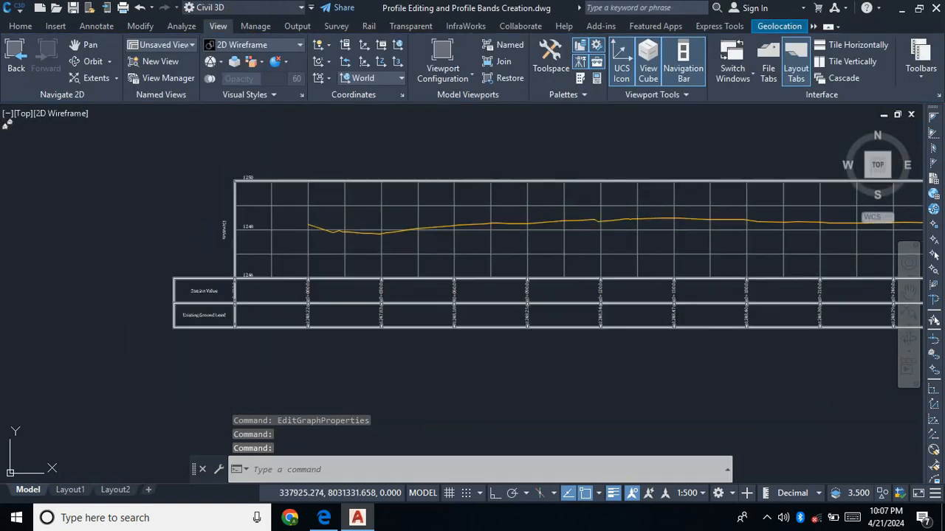
left_click(909, 293)
scroll(181, 235, "up", 2)
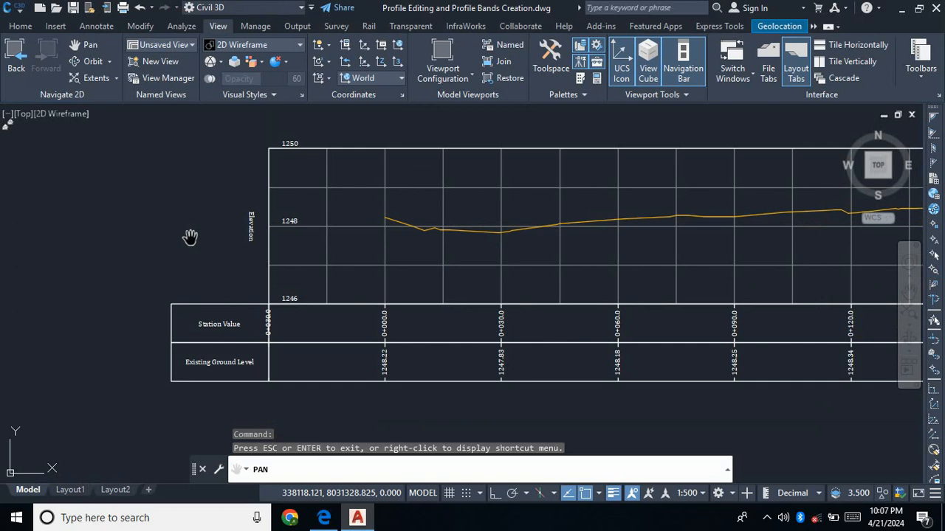
left_click_drag(620, 332, 575, 323)
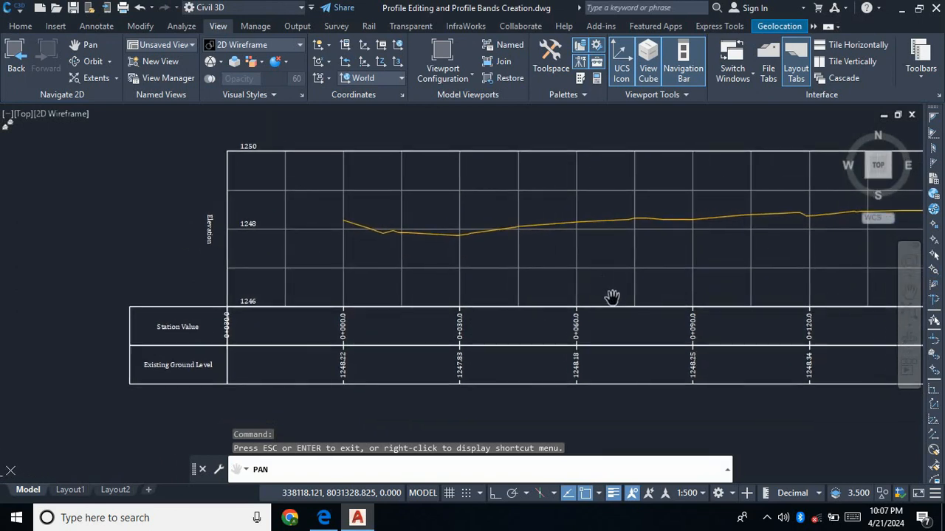
left_click_drag(611, 297, 531, 300)
scroll(129, 329, "up", 2)
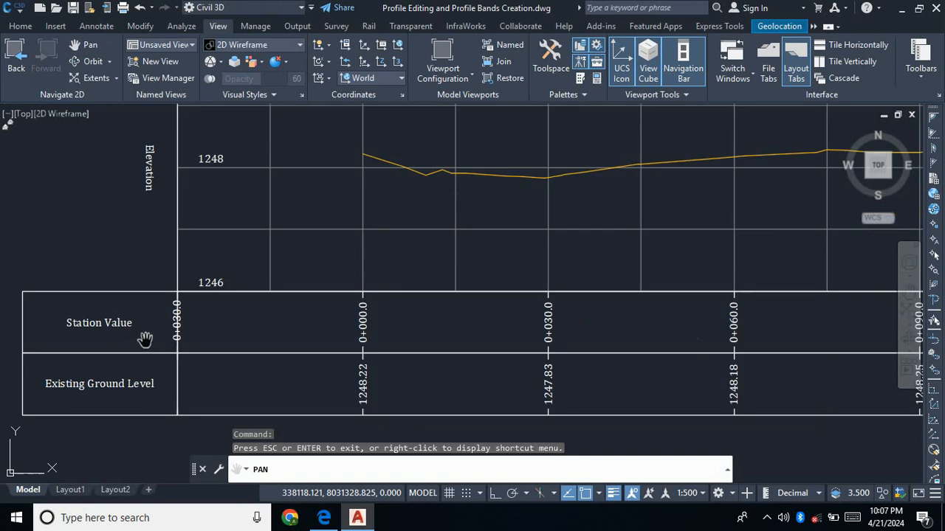
scroll(454, 284, "down", 4)
scroll(480, 218, "up", 2)
scroll(517, 281, "down", 2)
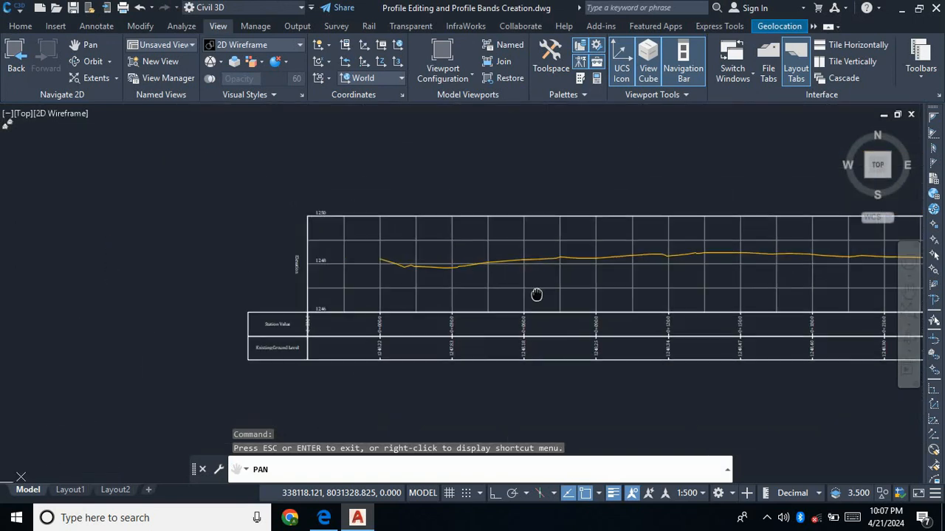
scroll(155, 321, "up", 2)
left_click_drag(538, 346, 398, 360)
left_click_drag(642, 365, 409, 374)
left_click_drag(583, 339, 302, 310)
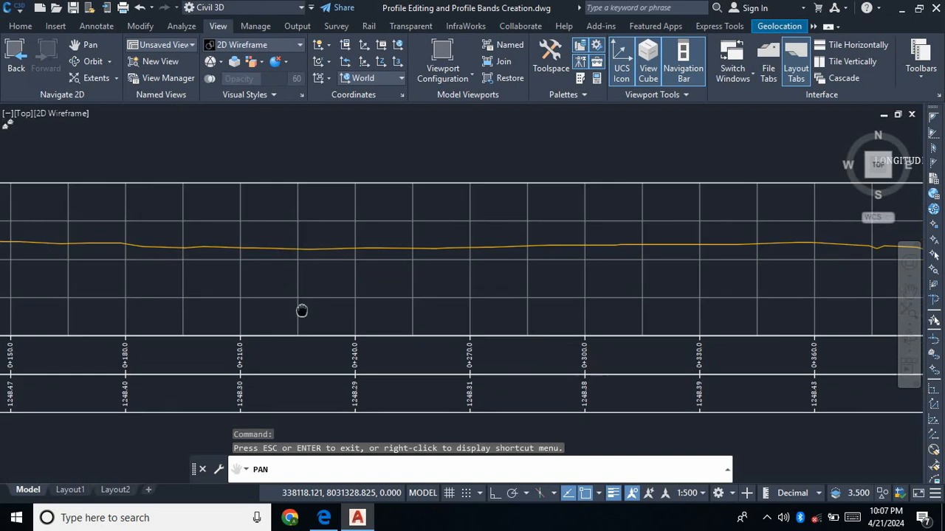
left_click_drag(796, 310, 249, 310)
left_click_drag(581, 325, 497, 358)
left_click_drag(634, 336, 517, 327)
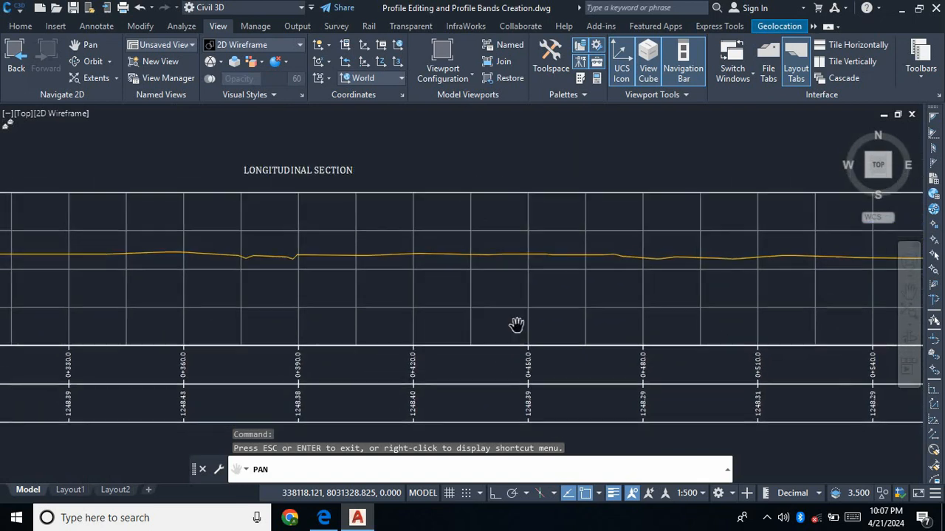
left_click_drag(707, 349, 458, 348)
left_click_drag(845, 377, 506, 350)
left_click_drag(856, 296, 364, 333)
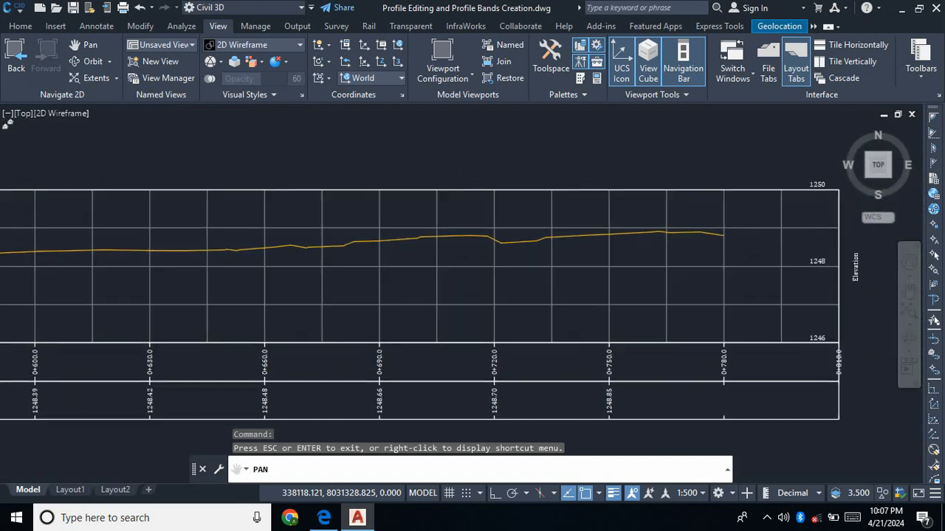
left_click_drag(617, 317, 757, 327)
left_click_drag(338, 290, 651, 274)
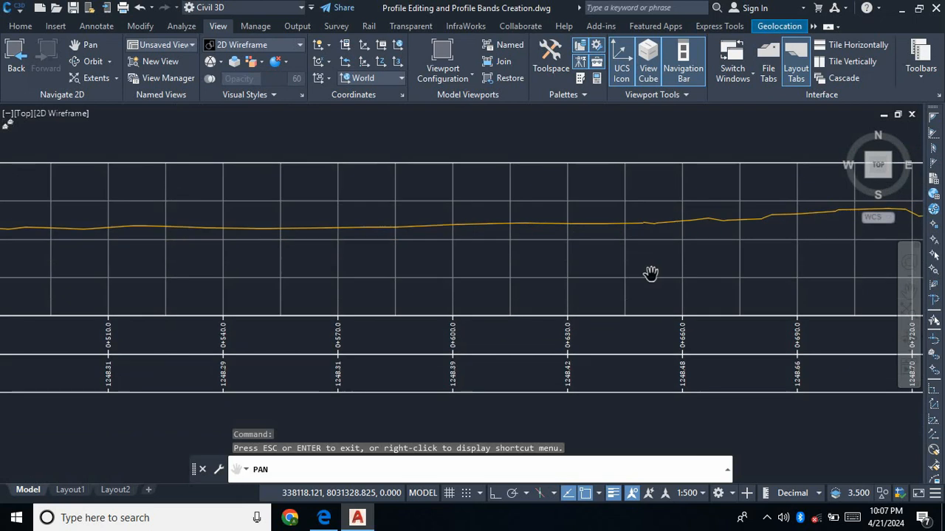
left_click_drag(141, 274, 535, 270)
left_click_drag(234, 274, 557, 297)
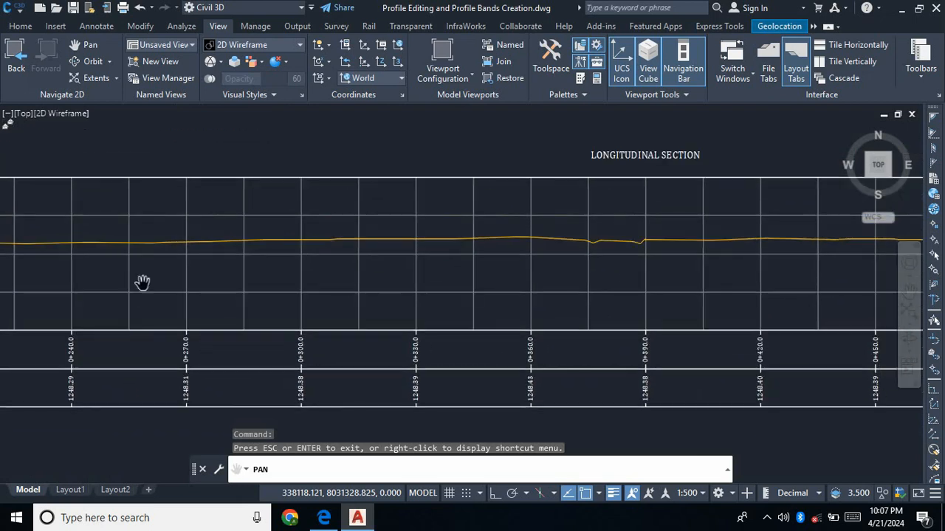
left_click_drag(144, 284, 567, 282)
left_click_drag(192, 284, 544, 284)
left_click_drag(296, 303, 238, 266)
key("Escape")
scroll(259, 244, "down", 4)
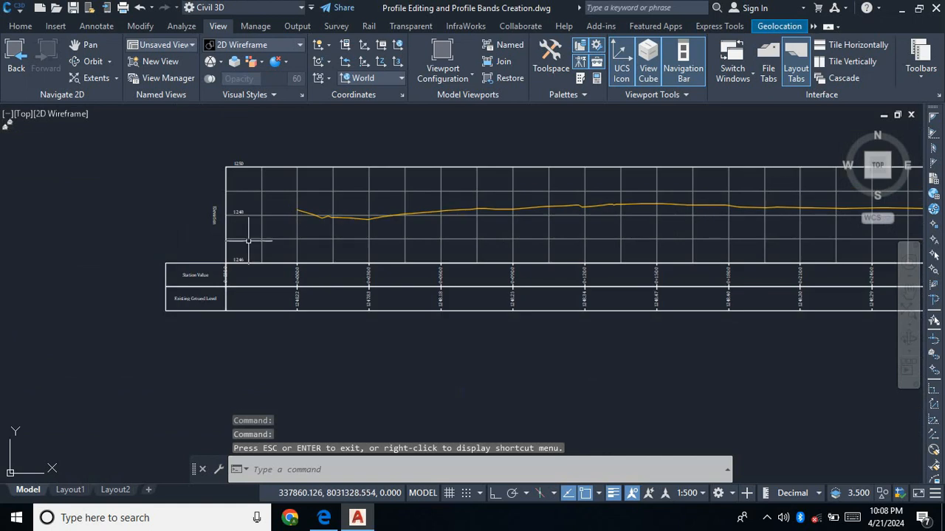
left_click(255, 195)
scroll(204, 208, "up", 2)
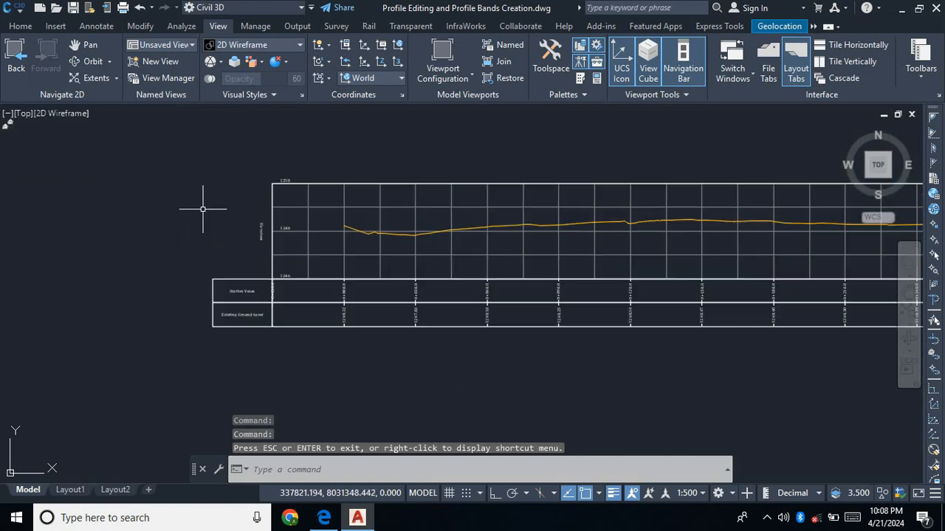
key("Escape")
key("Escape")
key("Escape")
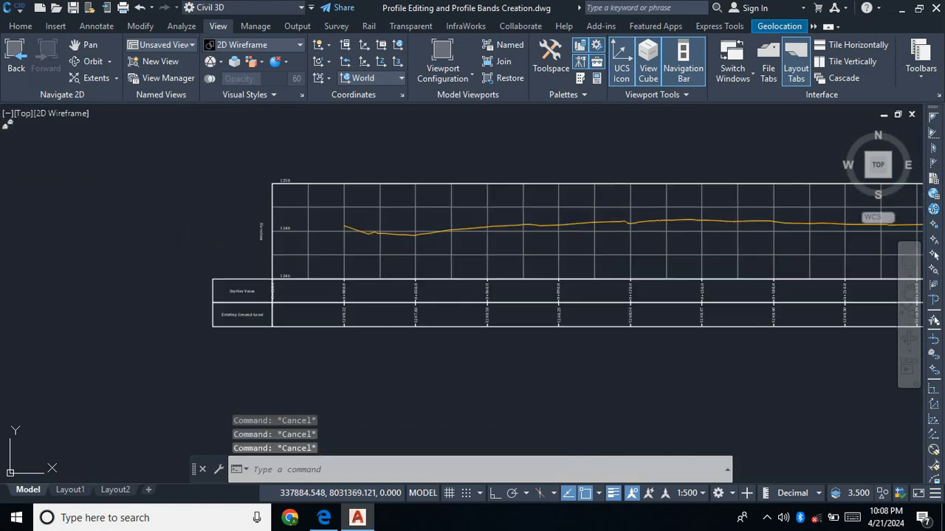
Display the Toolspace palette beside the drawing
left_click(22, 28)
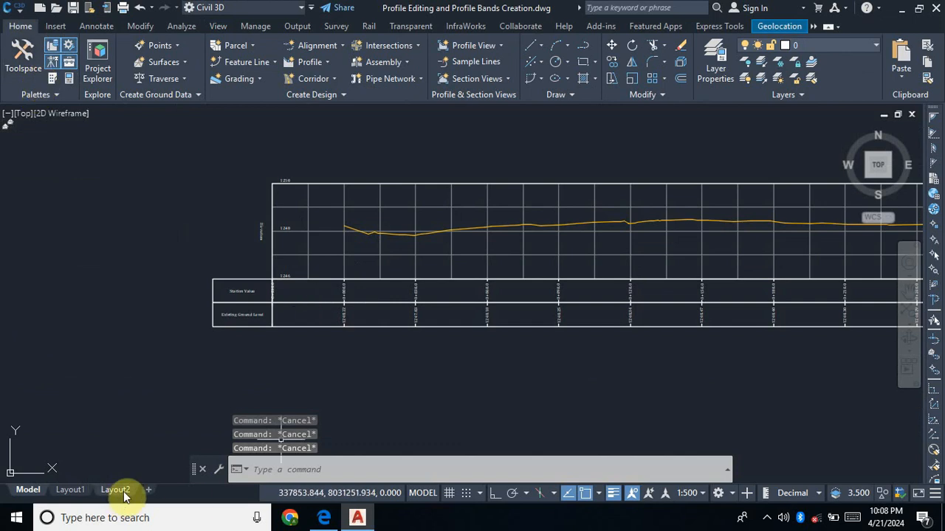
left_click(24, 59)
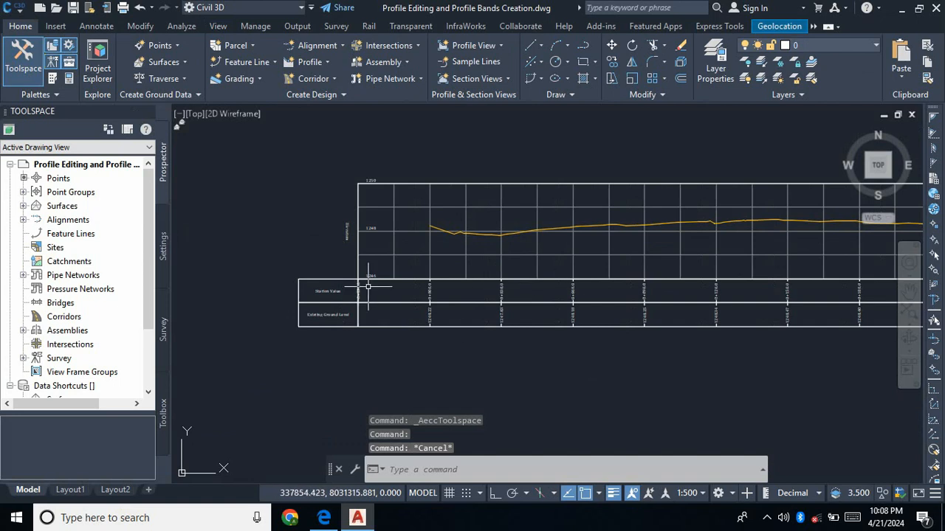
key("Escape")
Switch to Layout2 and assign DWG To PDF.pc3 as the plotter in its page setup
mouse_move(124, 493)
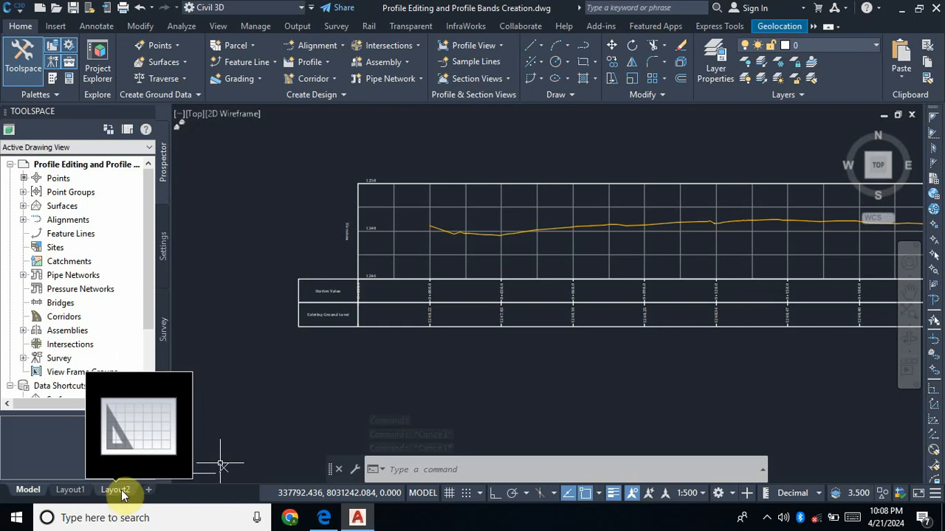
left_click(118, 492)
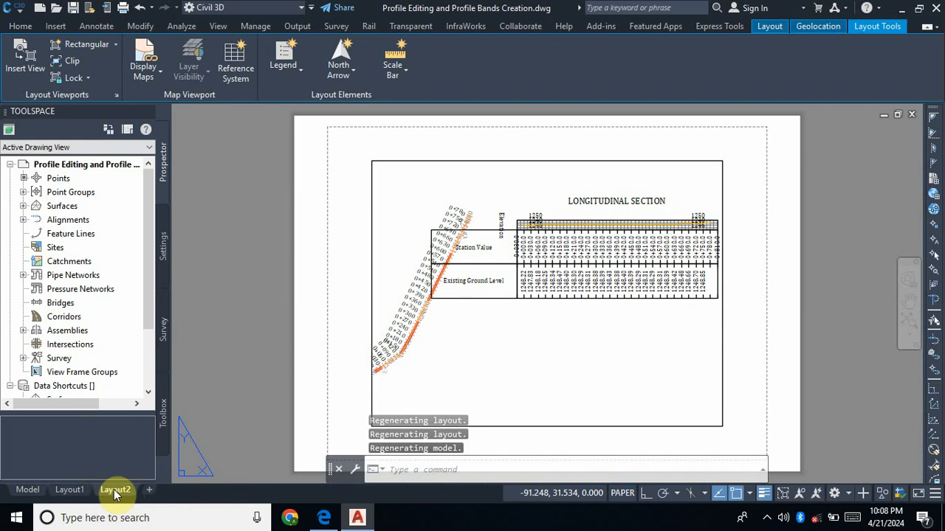
right_click(114, 491)
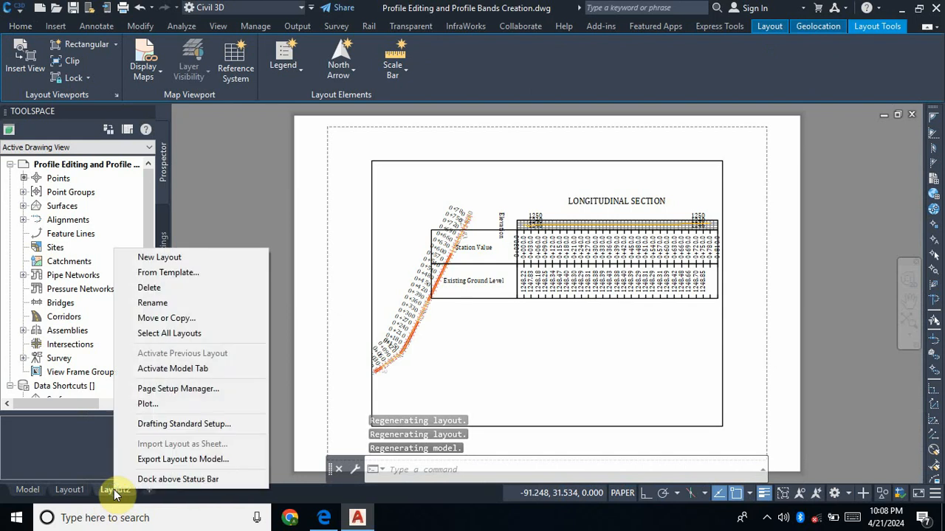
left_click(180, 388)
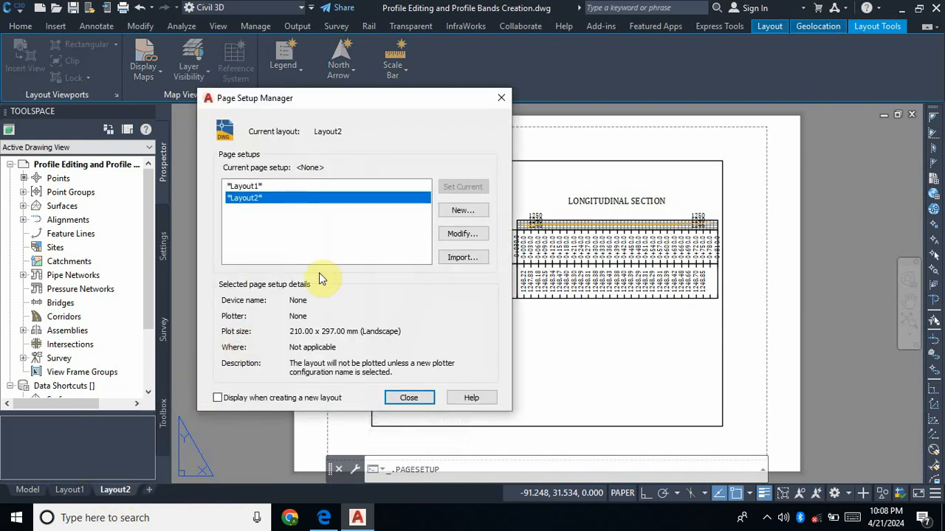
left_click(462, 234)
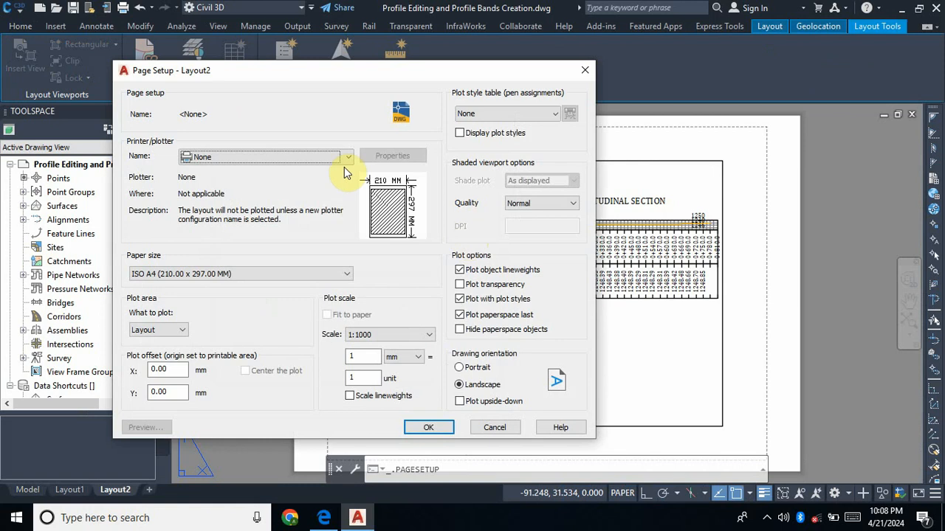
left_click(347, 161)
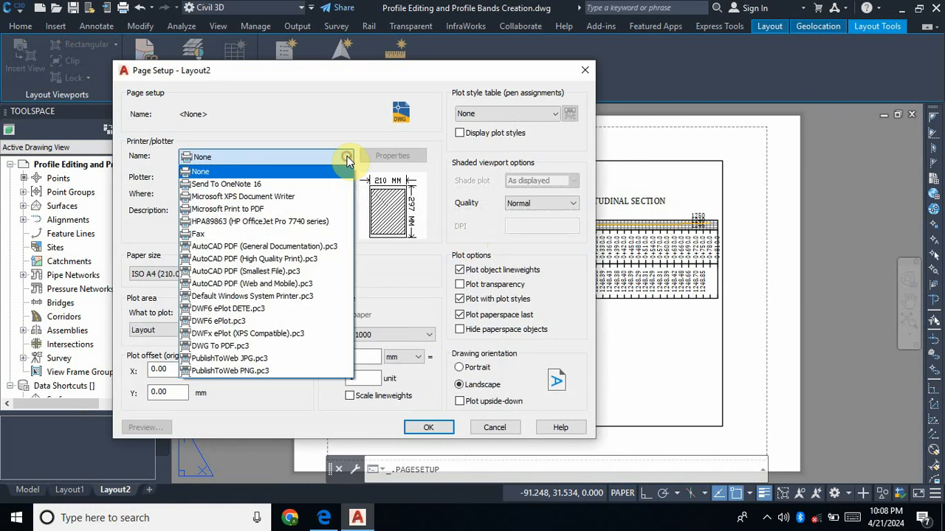
left_click(241, 346)
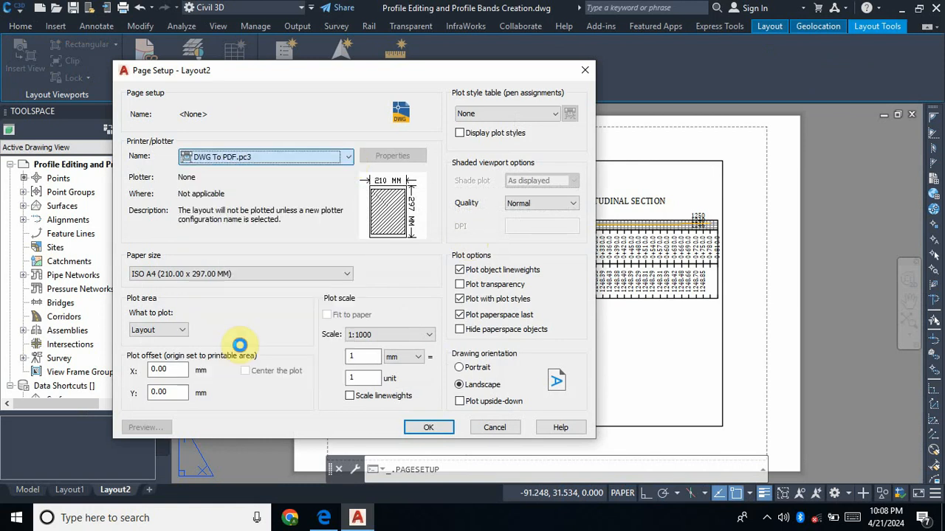
Set the Layout2 paper size to ISO A1 (841.00 x 594.00 MM) and save the page setup
left_click(335, 273)
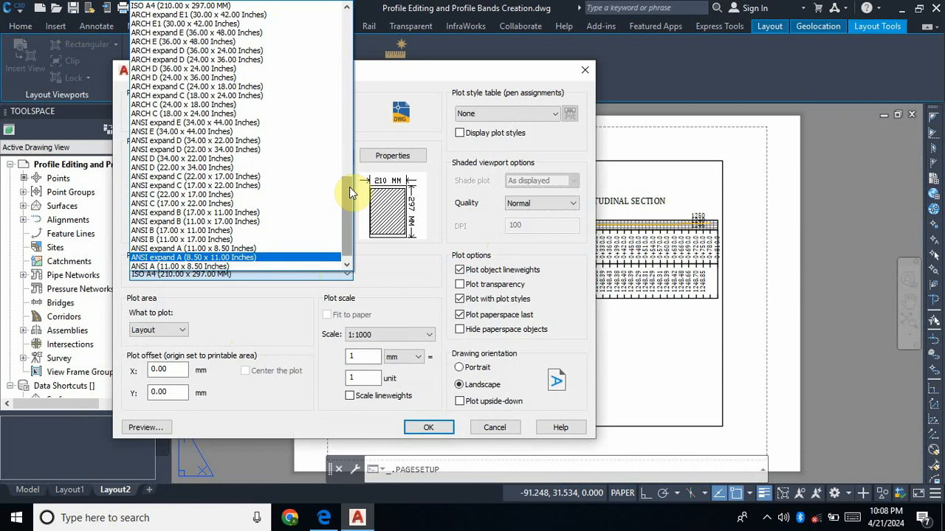
left_click_drag(348, 204, 344, 121)
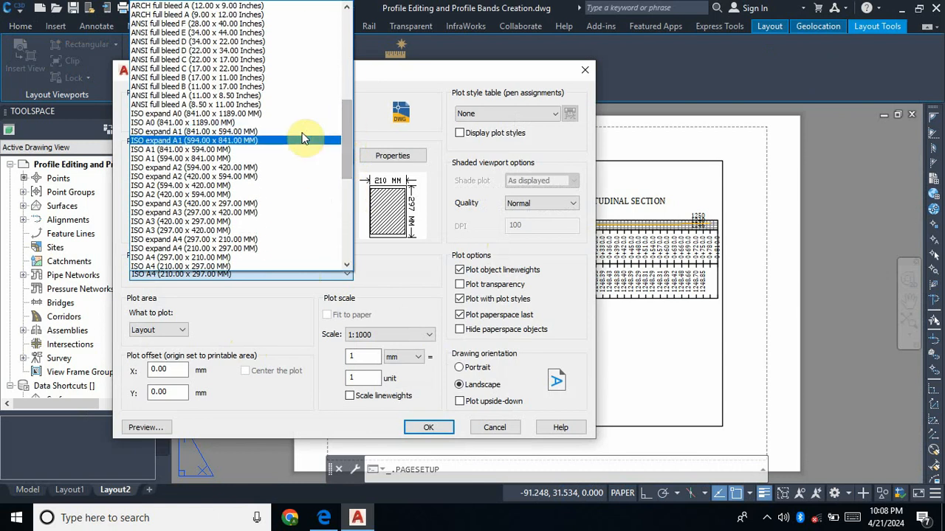
left_click(198, 150)
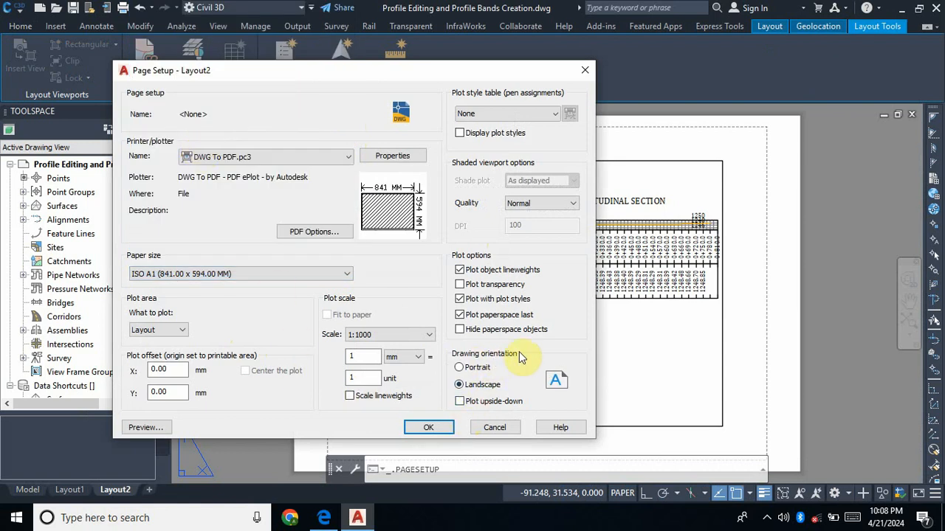
left_click(429, 429)
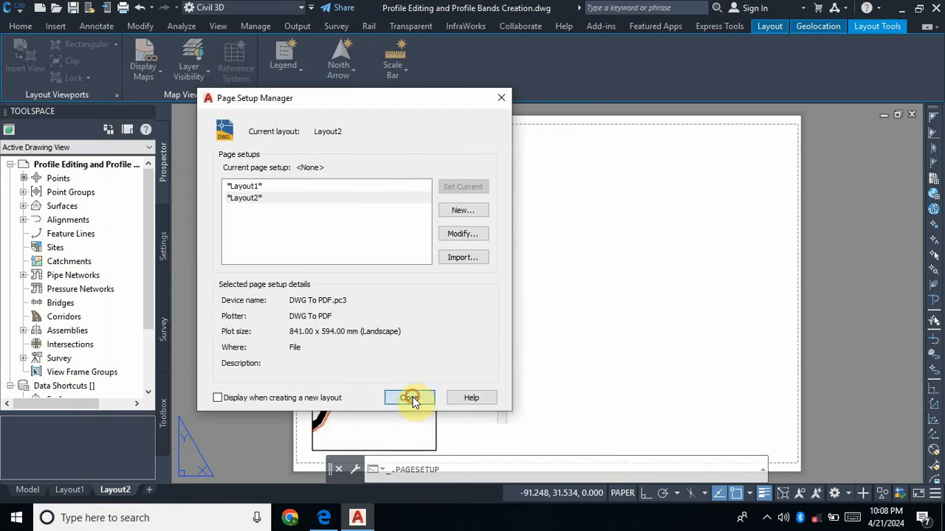
left_click(411, 400)
Close the page setup manager and stretch the Layout2 viewport's upper-right corner to just inside the sheet's printable margin
left_click(436, 352)
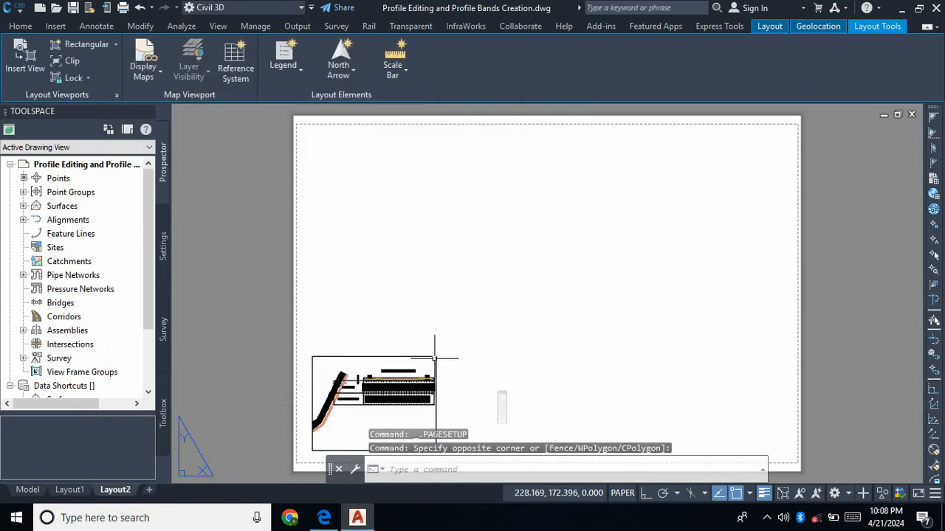
left_click(435, 357)
left_click(435, 357)
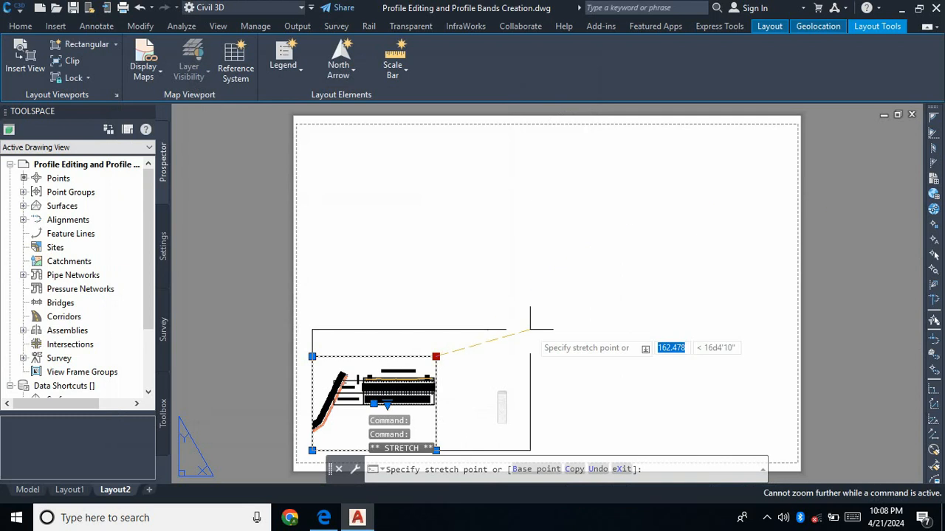
scroll(687, 200, "up", 2)
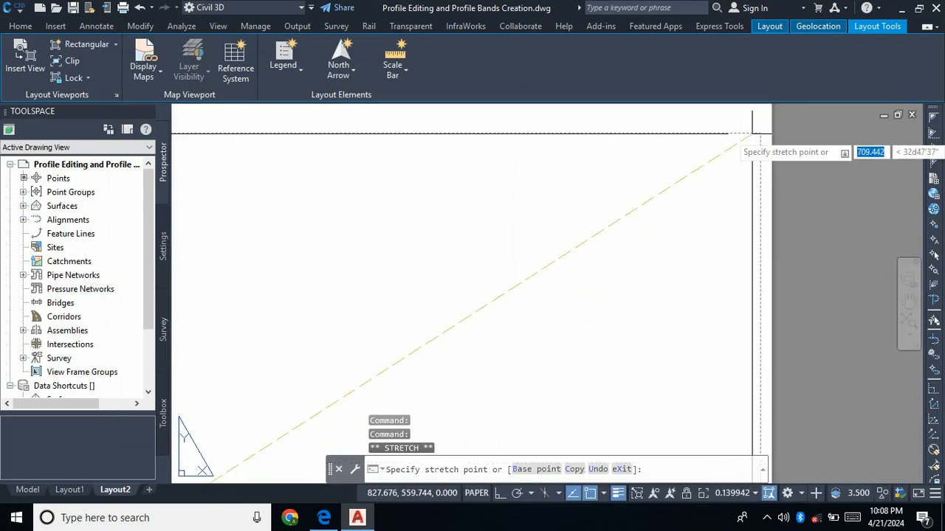
left_click(753, 134)
scroll(753, 137, "down", 4)
scroll(604, 259, "up", 2)
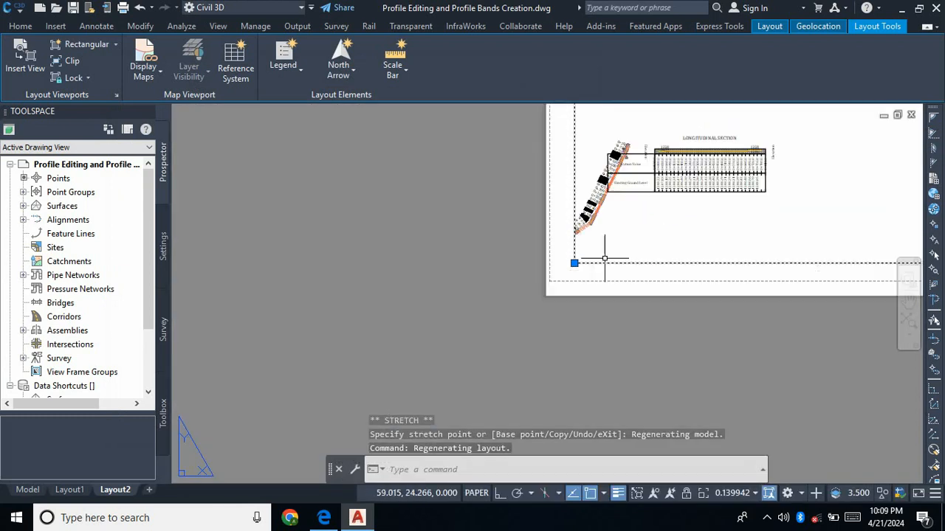
Stretch the viewport's lower-left corner out to the sheet's lower-left printable margin corner and deselect the viewport
scroll(576, 264, "up", 2)
left_click(560, 268)
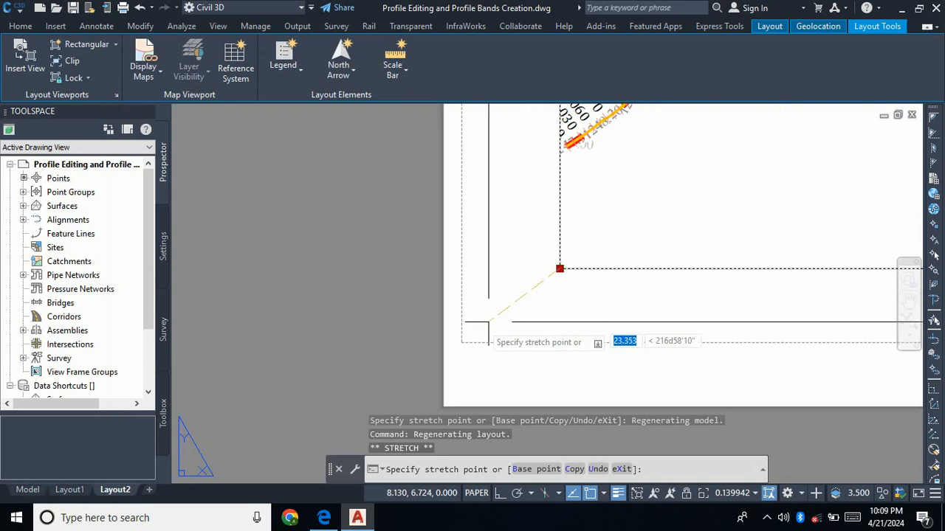
left_click(459, 341)
scroll(450, 344, "down", 5)
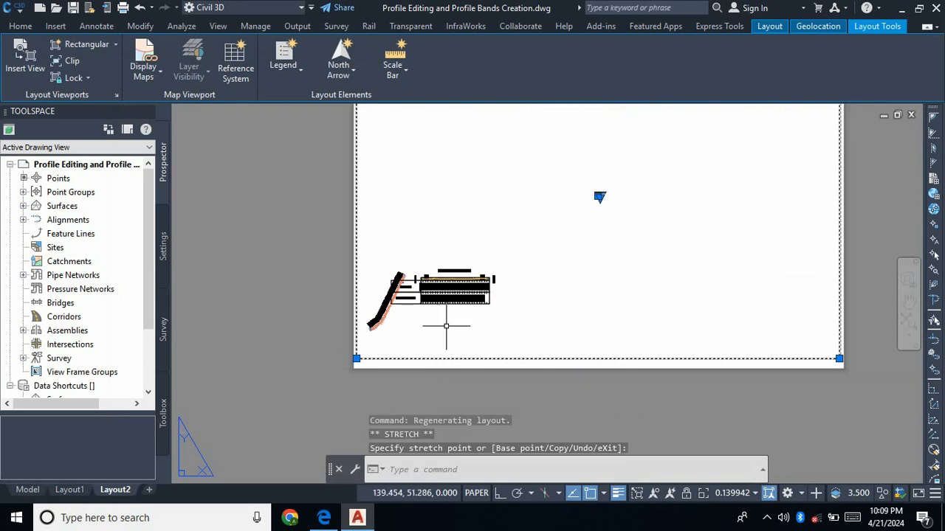
scroll(447, 348, "up", 2)
key("Escape")
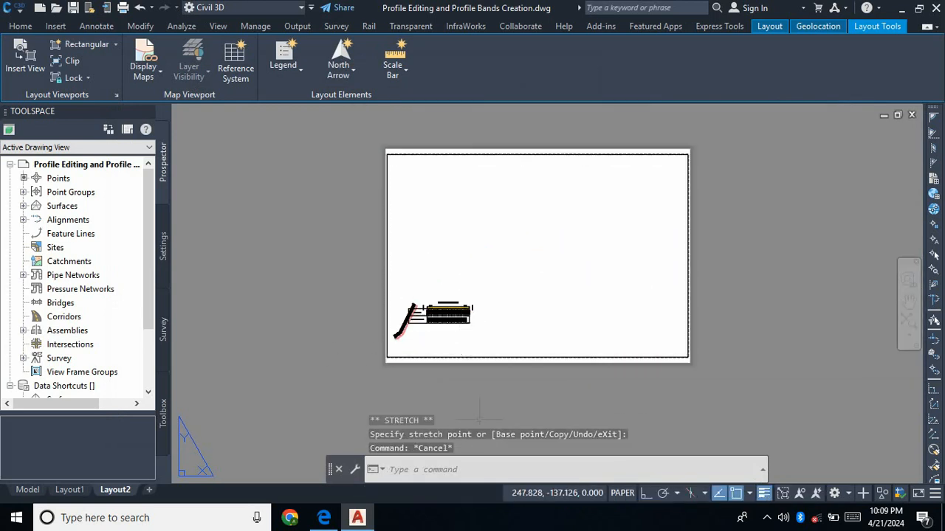
Activate model space inside the Layout2 viewport, then centre and enlarge the alignment and profile view to a scale of about 0.2225
left_click(631, 494)
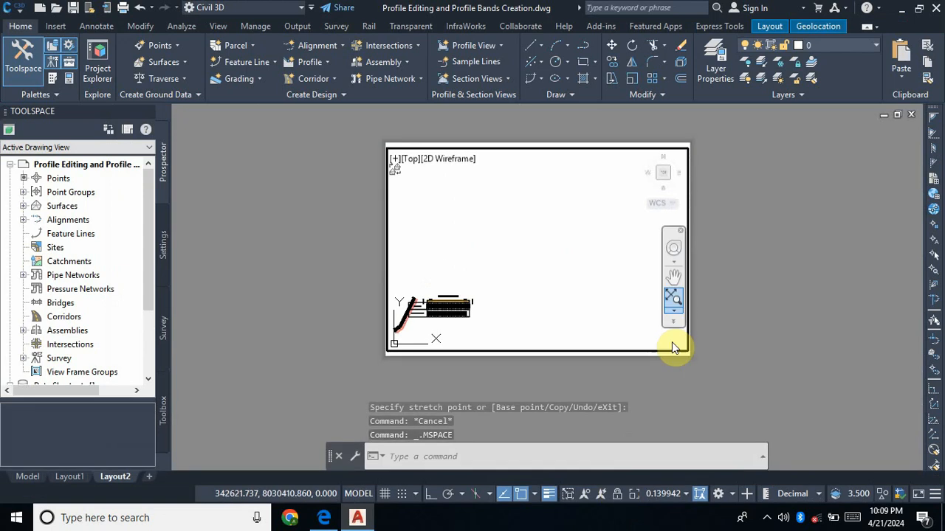
left_click(674, 275)
mouse_move(461, 322)
left_mouse_down()
mouse_move(536, 274)
mouse_move(551, 273)
mouse_move(546, 278)
left_mouse_up()
key("Escape")
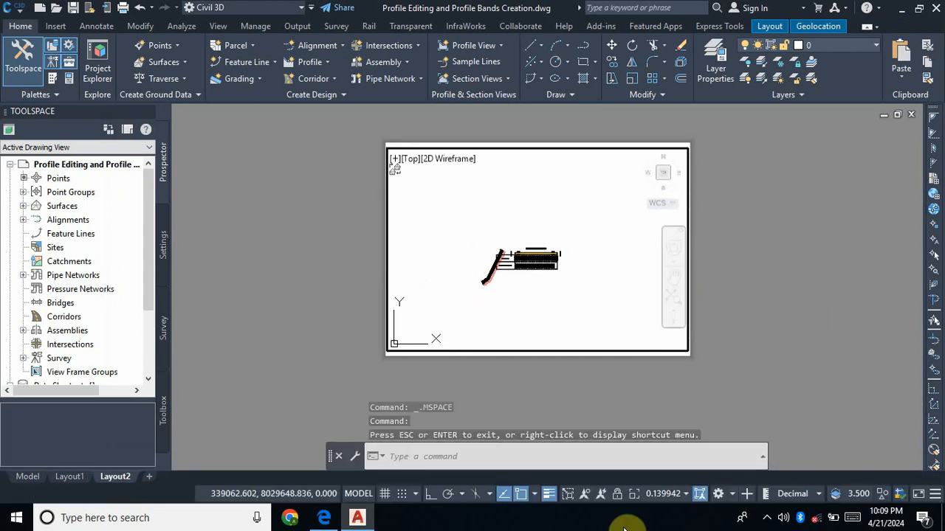
scroll(534, 274, "up", 2)
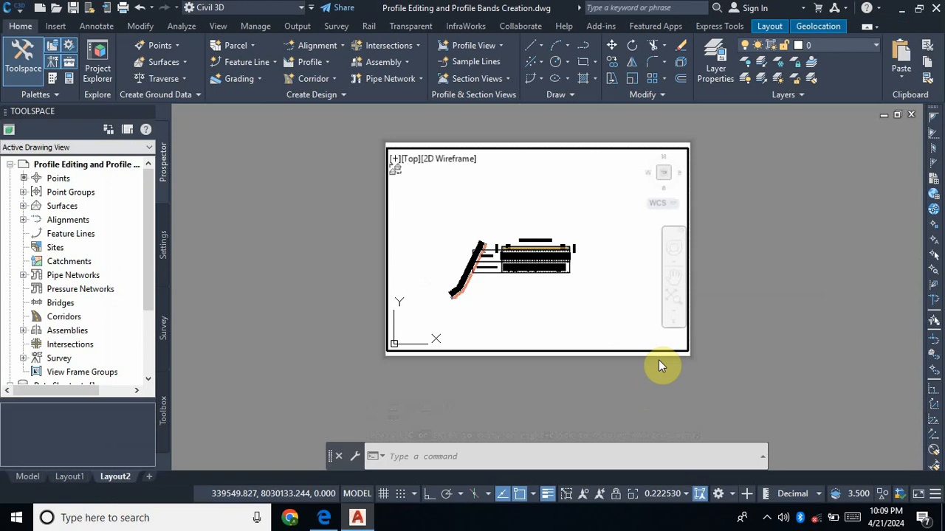
Lock the viewport and examine the alignment labels and profile bands on the sheet at different magnifications
left_click(633, 494)
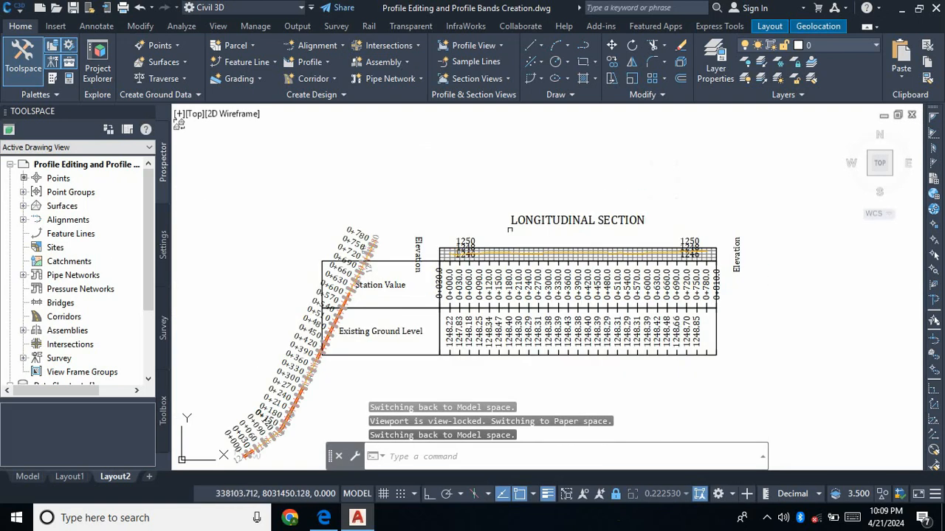
scroll(557, 184, "down", 2)
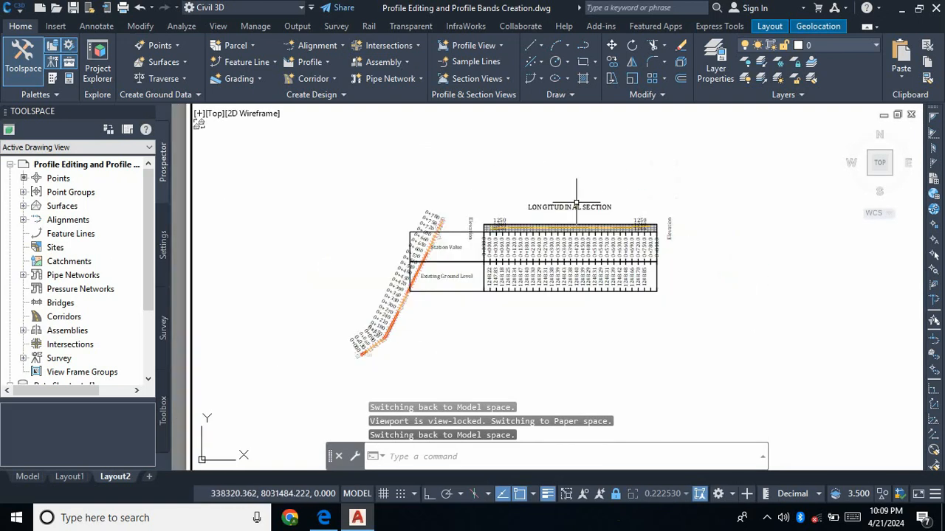
scroll(512, 214, "down", 1)
scroll(508, 240, "down", 2)
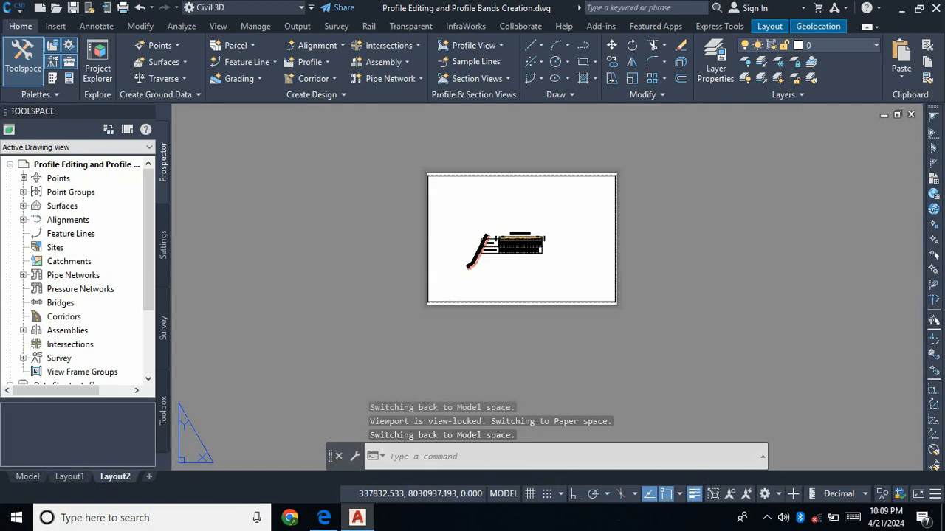
scroll(507, 244, "up", 2)
scroll(521, 202, "up", 2)
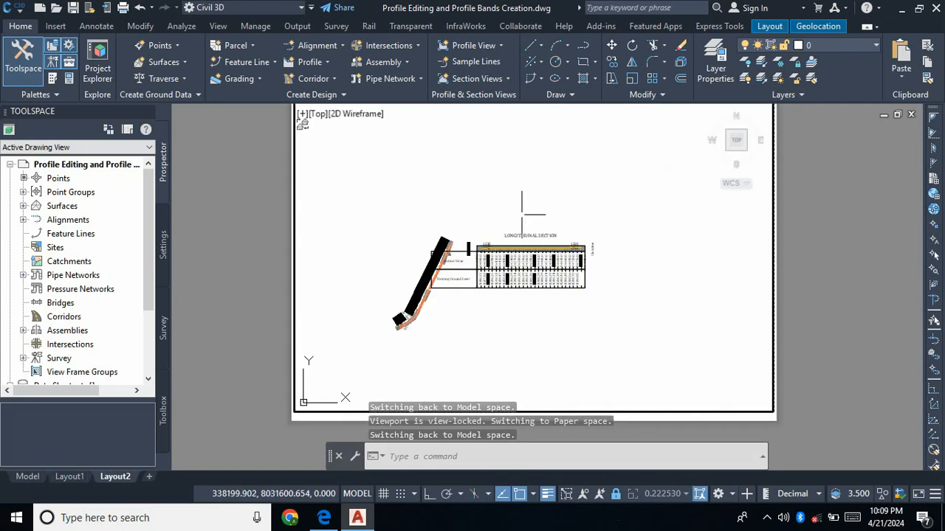
key("Escape")
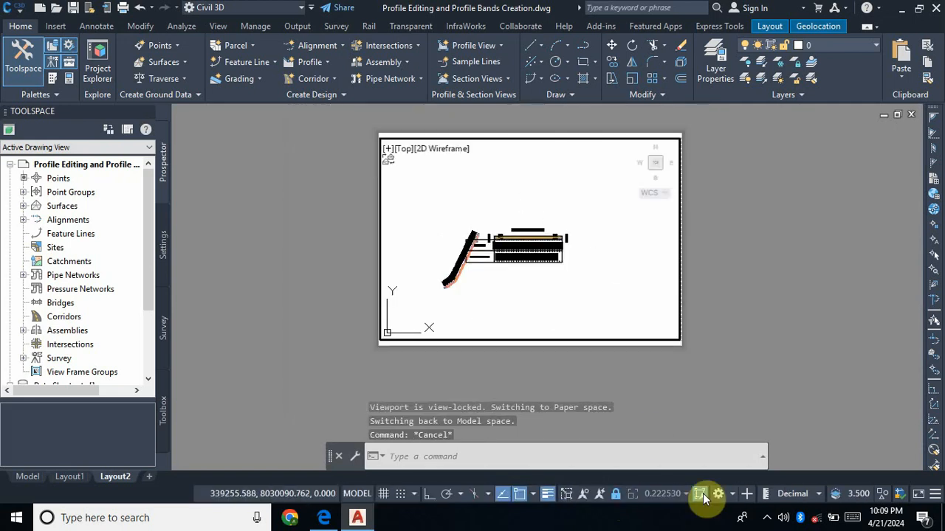
Unlock the viewport and regenerate the model so the annotation adapts to the viewport scale
left_click(616, 496)
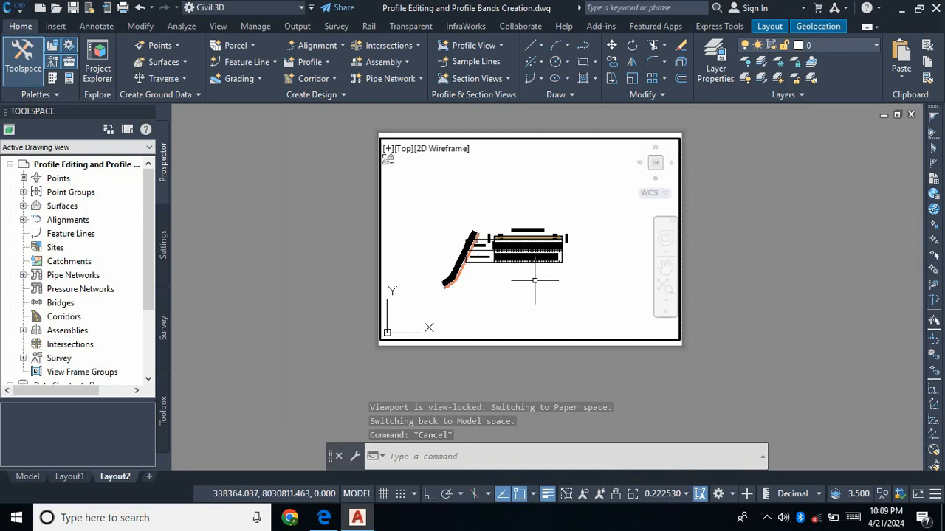
type("re")
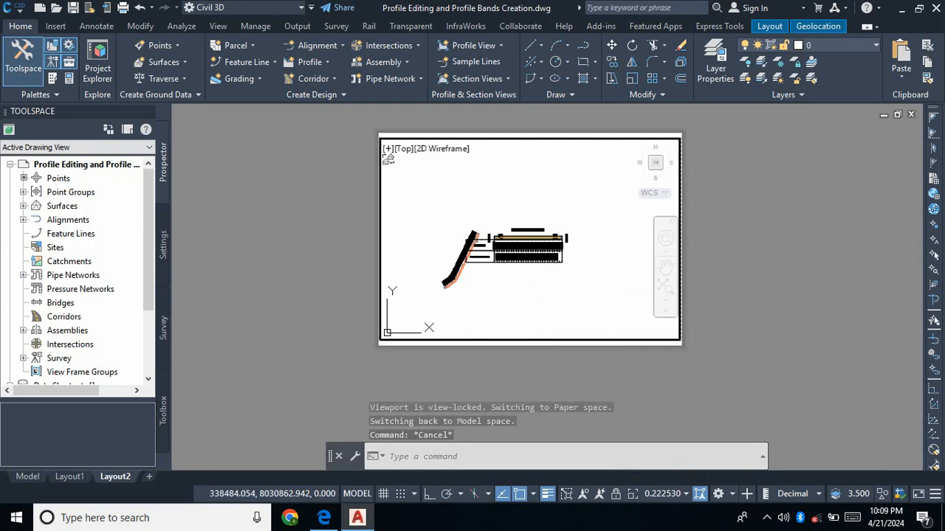
key("Return")
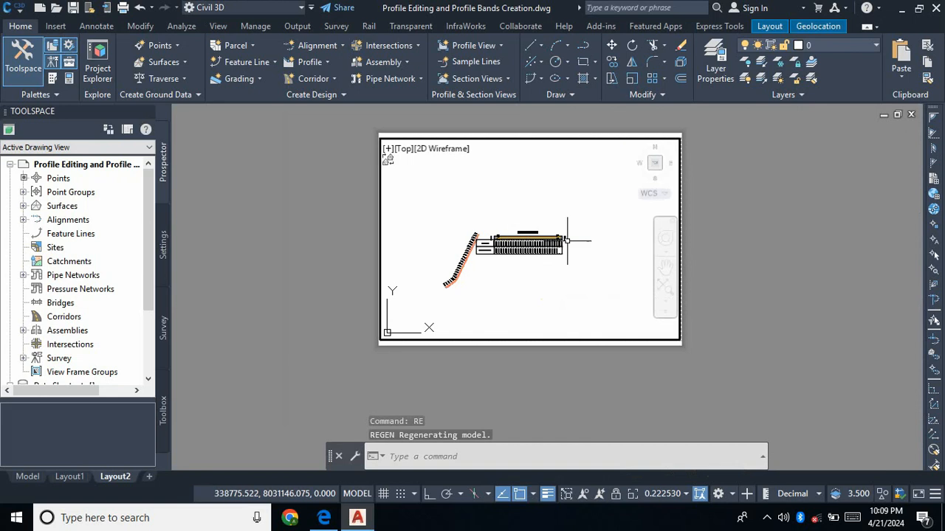
Enlarge the profile view inside the viewport to a scale of about 0.557 and regenerate the model
scroll(511, 239, "up", 6)
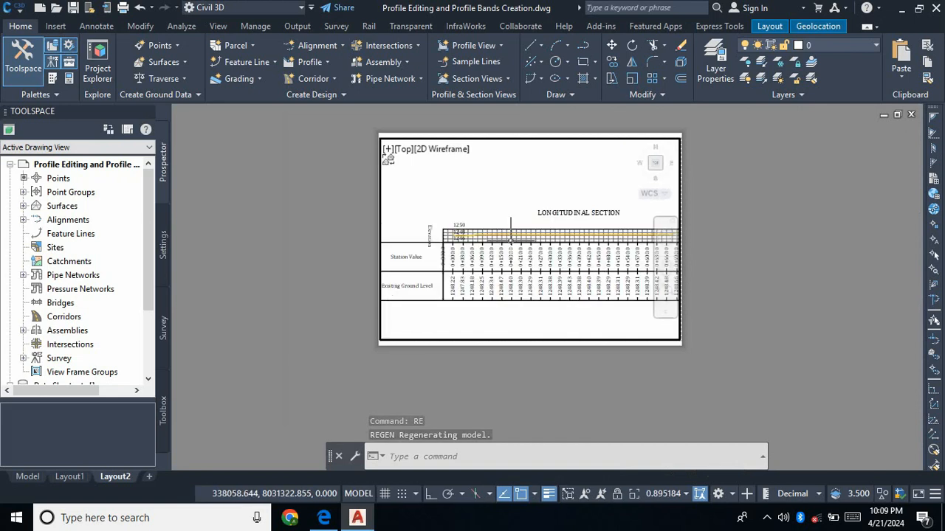
scroll(511, 240, "down", 4)
scroll(510, 240, "up", 2)
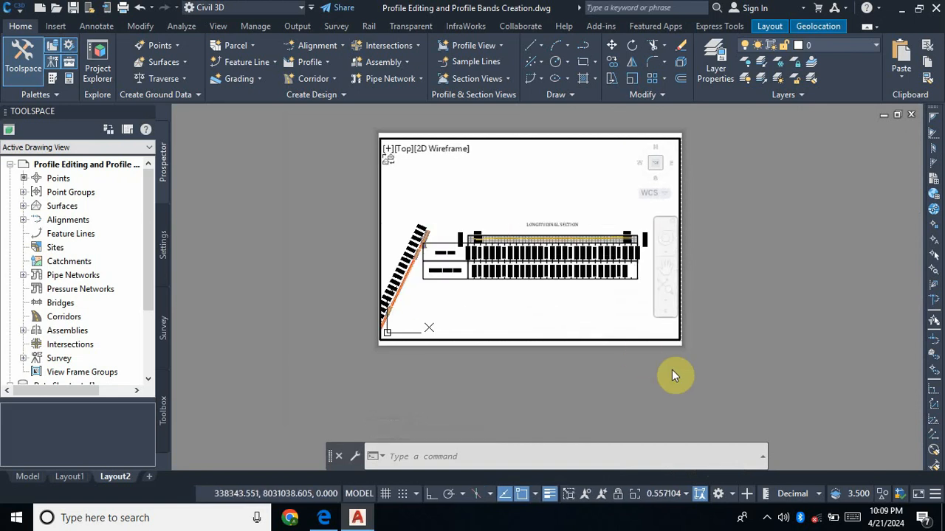
type("re")
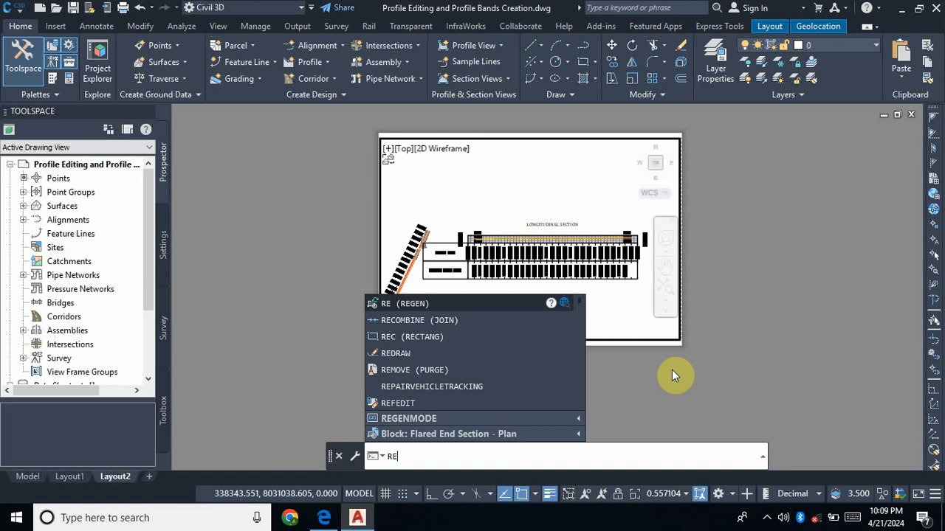
key("Return")
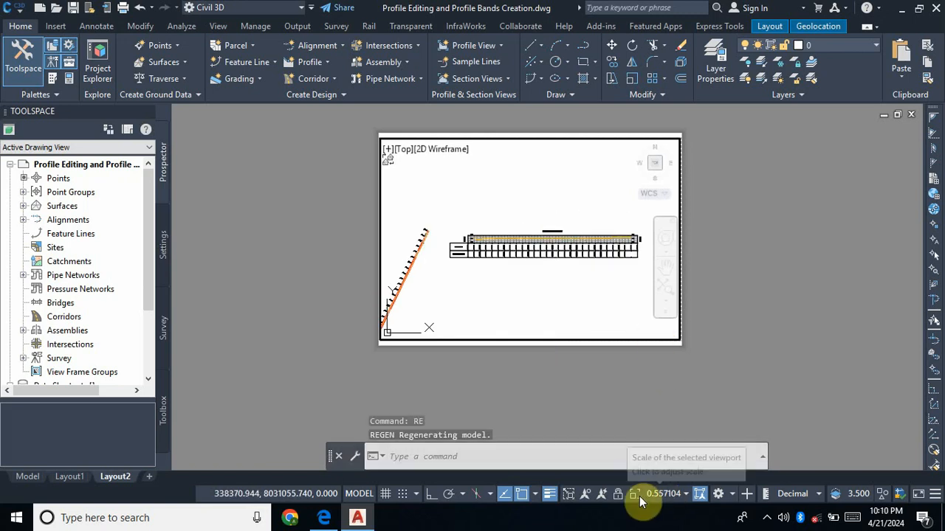
Inspect the Station Value and Existing Ground Level bands up close with the viewport temporarily locked
double_click(582, 338)
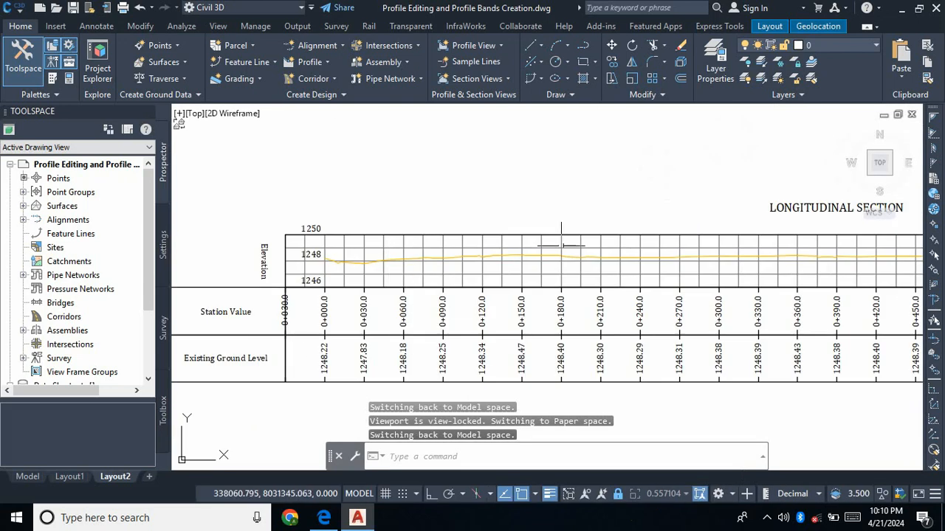
scroll(560, 245, "down", 5)
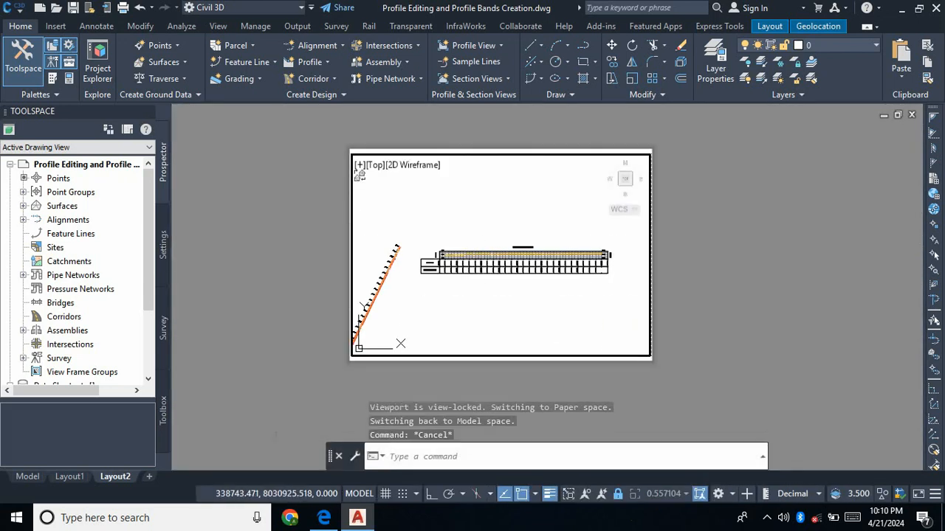
left_click(617, 493)
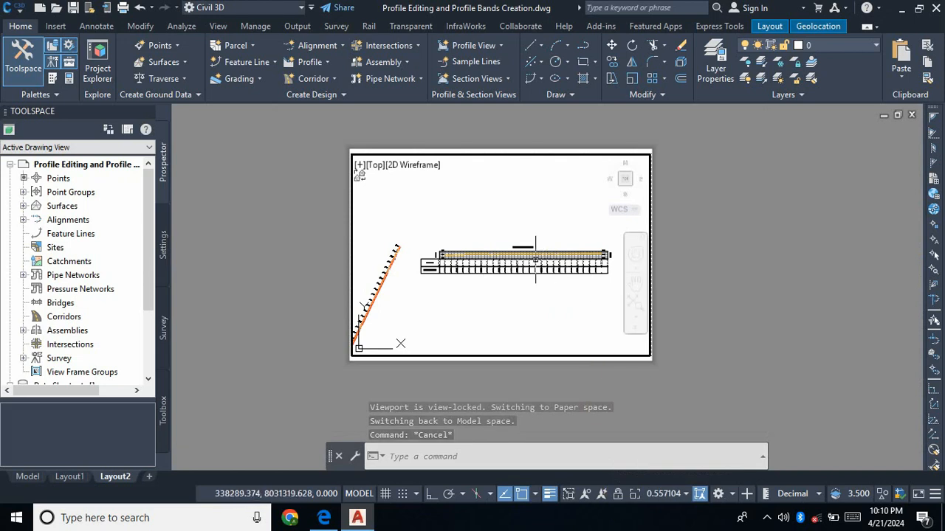
Enlarge the profile view to a scale of about 0.888, regenerate, and shift it to fit within the viewport's width
scroll(557, 263, "up", 2)
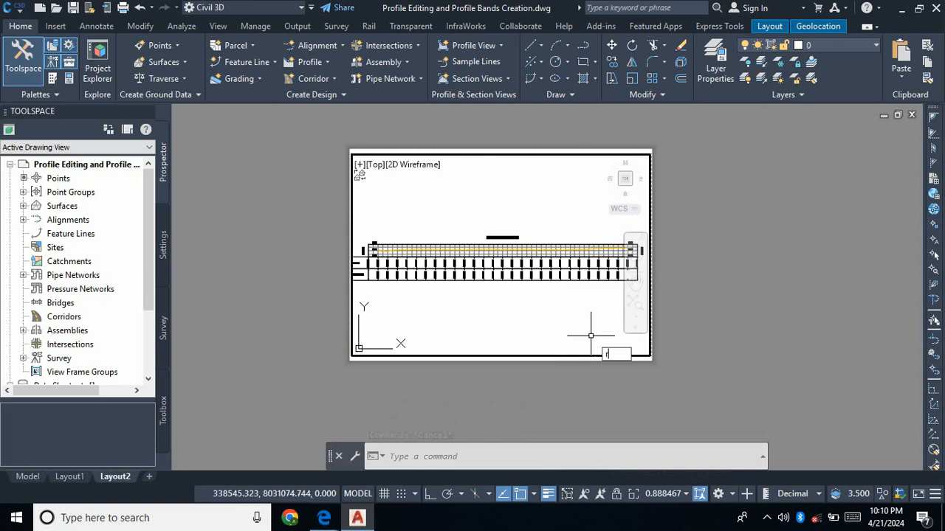
key("Return")
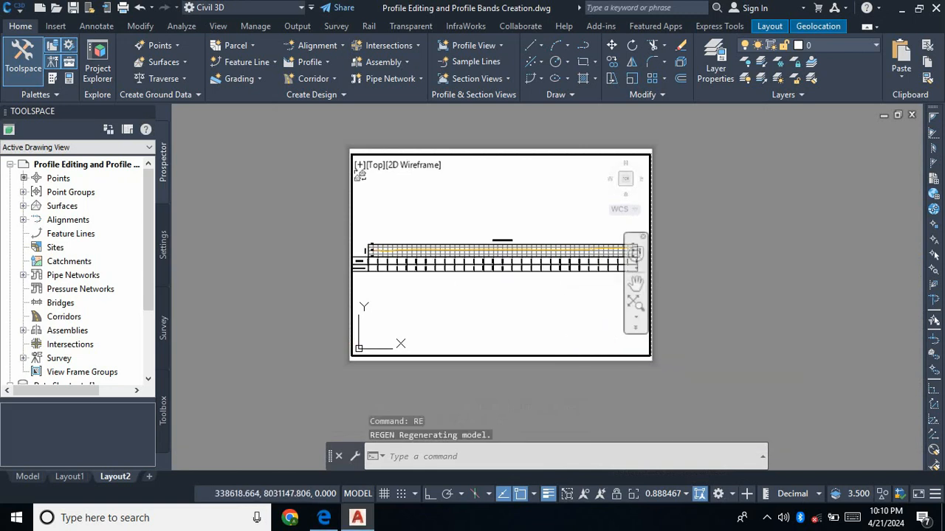
left_click(635, 286)
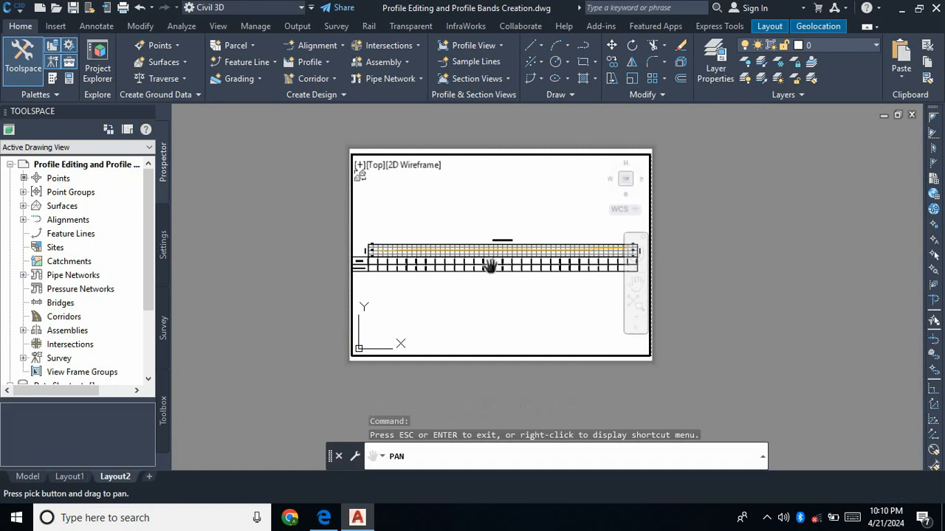
left_click_drag(489, 266, 497, 269)
key("Escape")
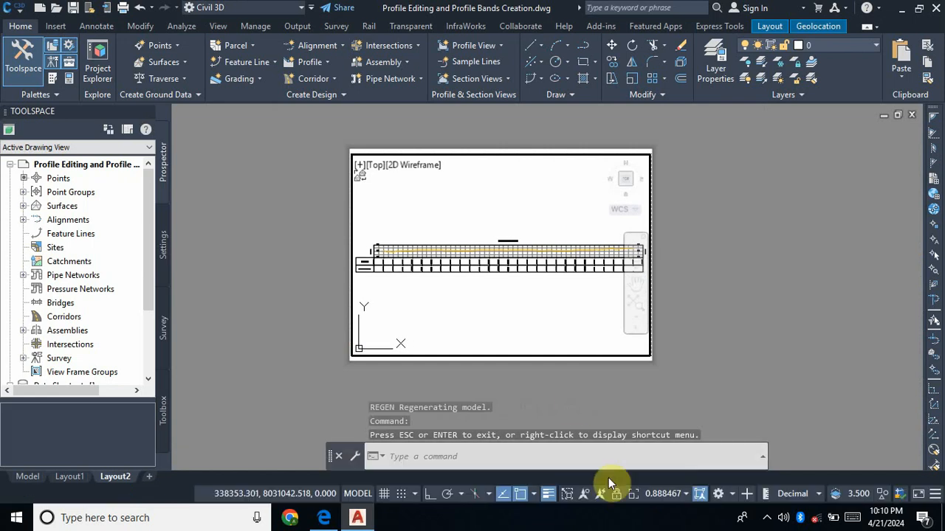
Return to paper space and examine the grid and both profile bands from the first station to the end of the profile
left_click(358, 494)
scroll(417, 266, "up", 5)
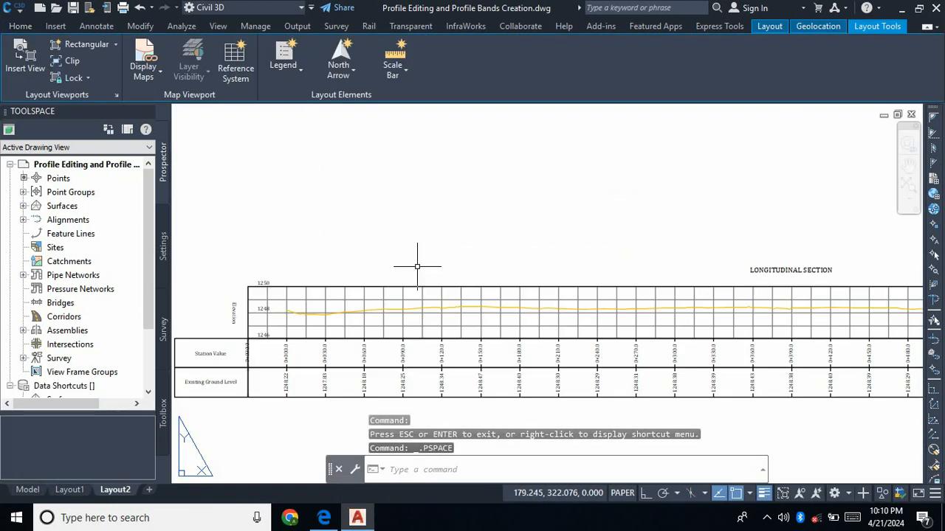
scroll(470, 238, "down", 3)
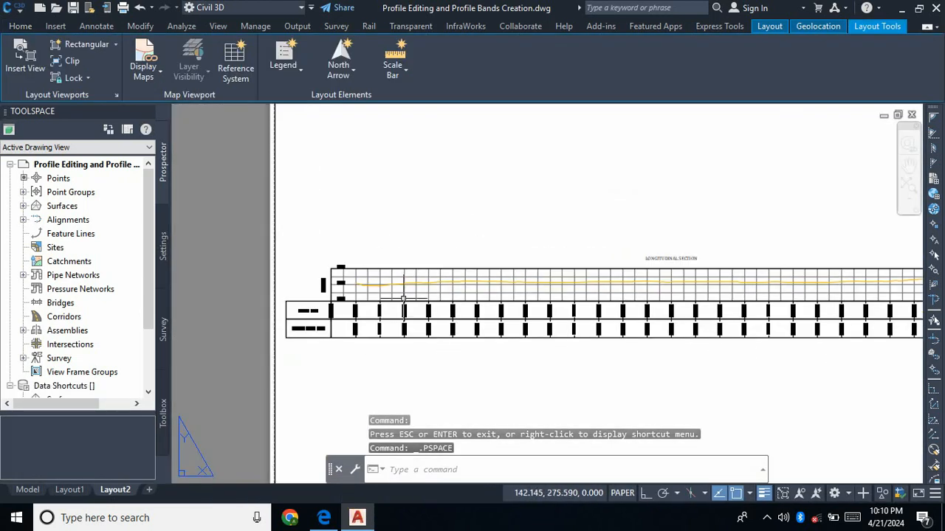
scroll(403, 299, "up", 4)
scroll(387, 284, "down", 6)
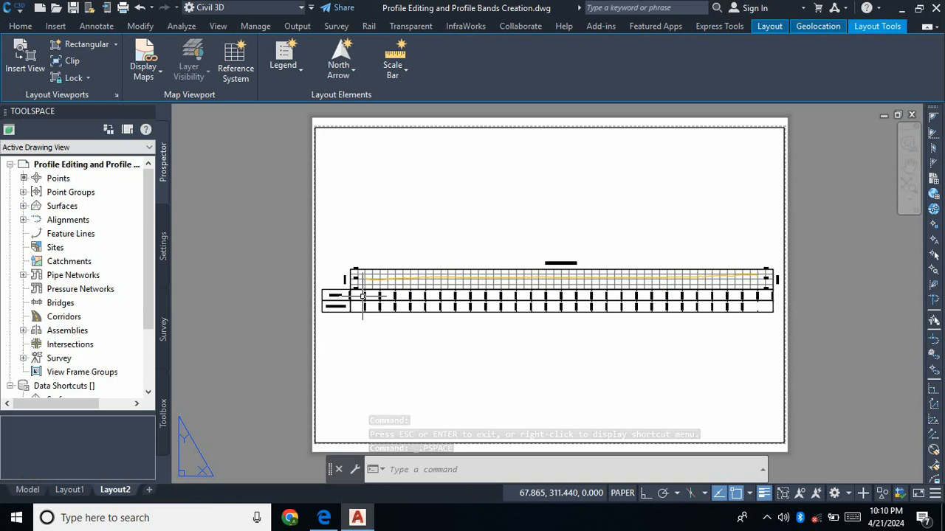
scroll(361, 269, "up", 3)
scroll(362, 269, "down", 1)
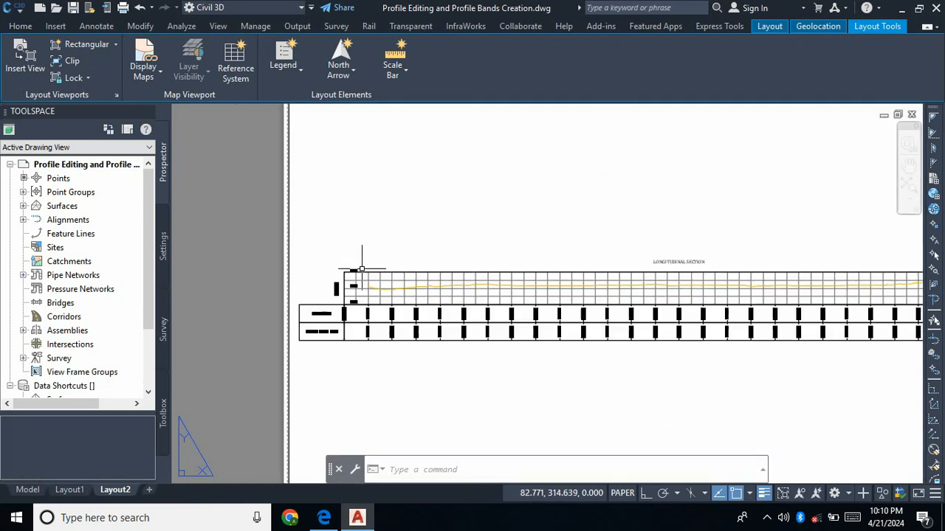
scroll(450, 272, "down", 3)
scroll(798, 281, "up", 3)
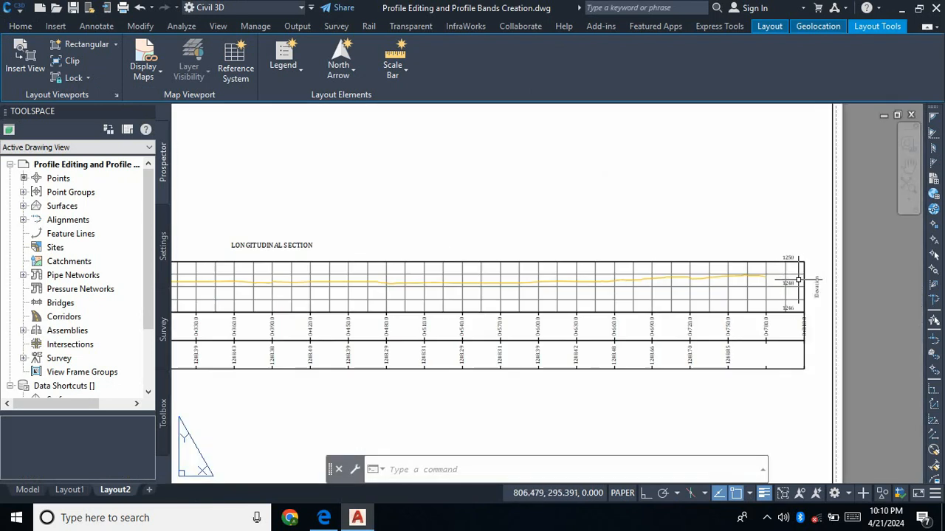
scroll(805, 276, "down", 4)
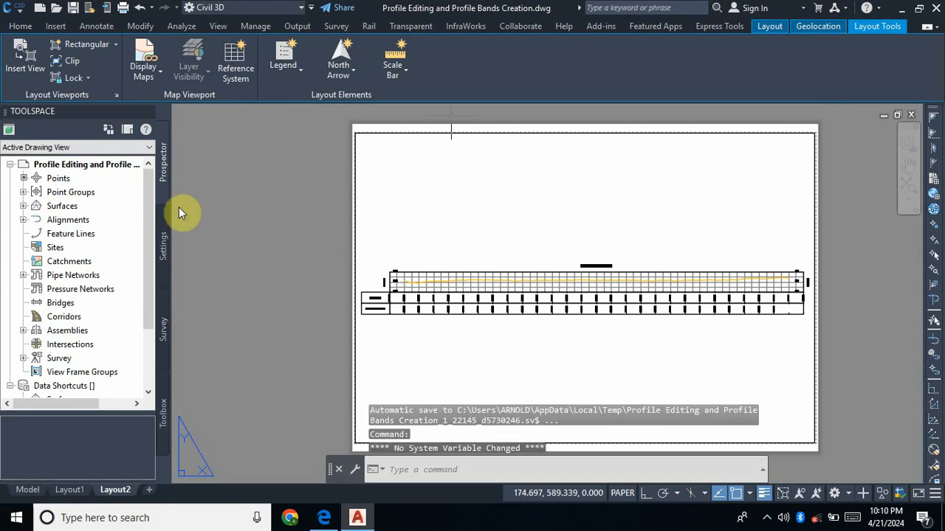
Preview the A1 layout and plot it to "Profile Editing and Profile Bands Creation-Layout2.pdf" in Documents, then close the opened PDF
left_click(122, 7)
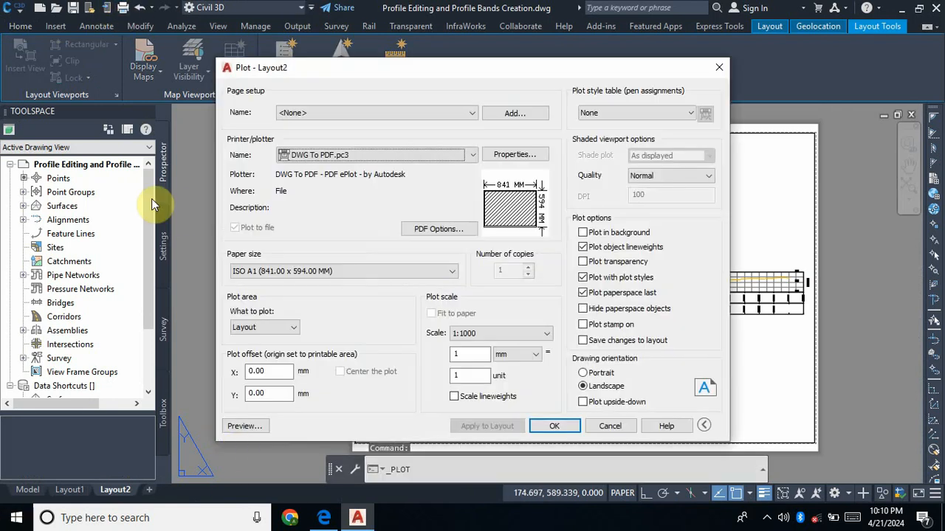
left_click(244, 427)
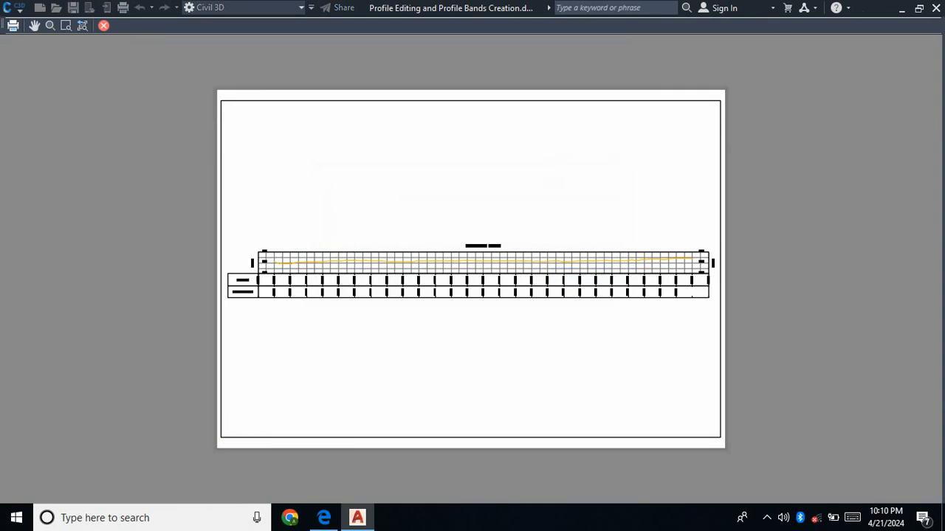
left_click(13, 26)
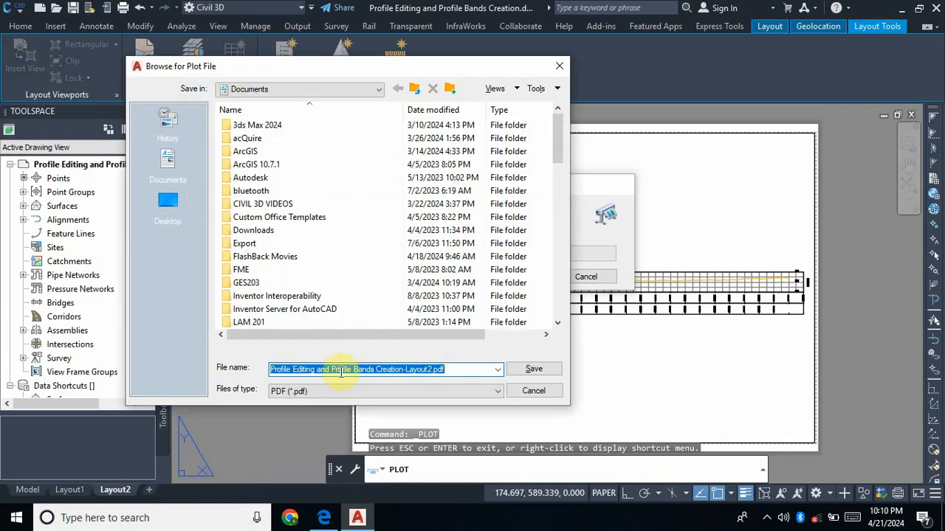
left_click(529, 369)
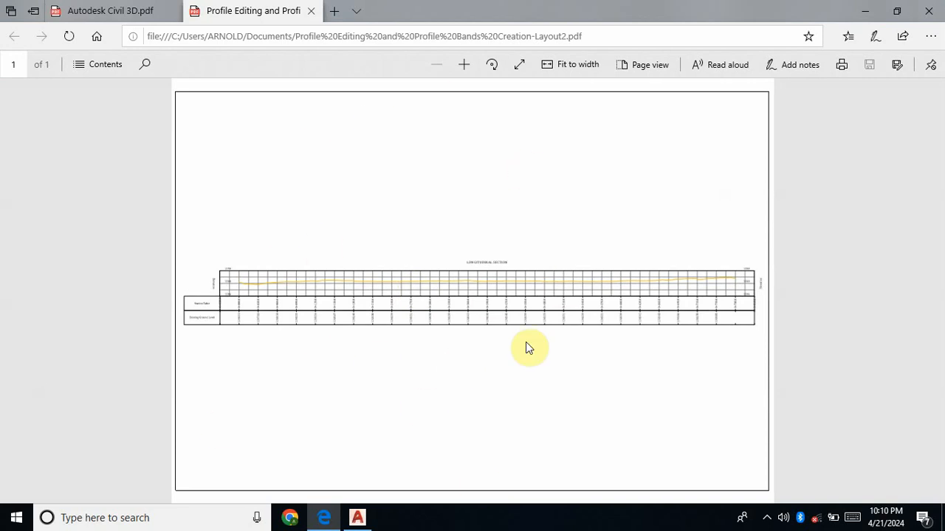
left_click(312, 12)
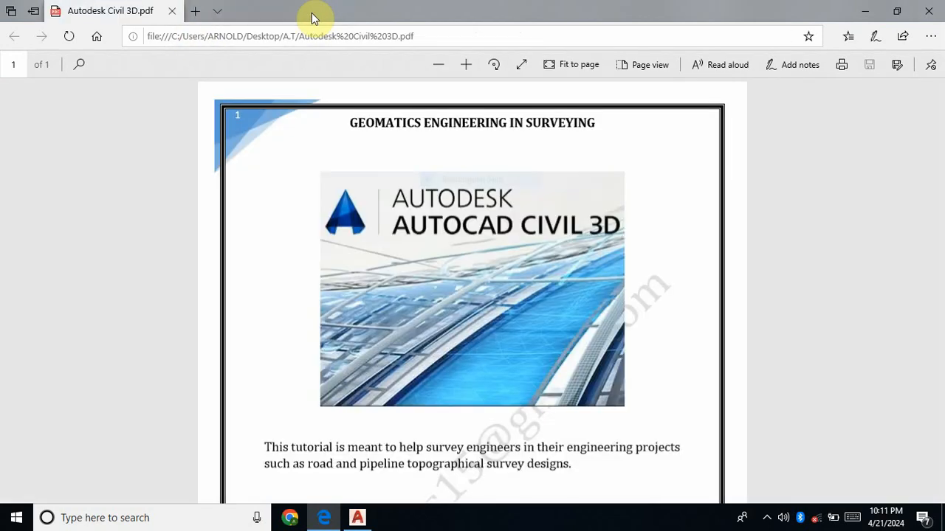
Find "Profile Editing and Profile Bands Creation-Layout2" in the Documents folder and open it with Adobe Reader
left_click(867, 11)
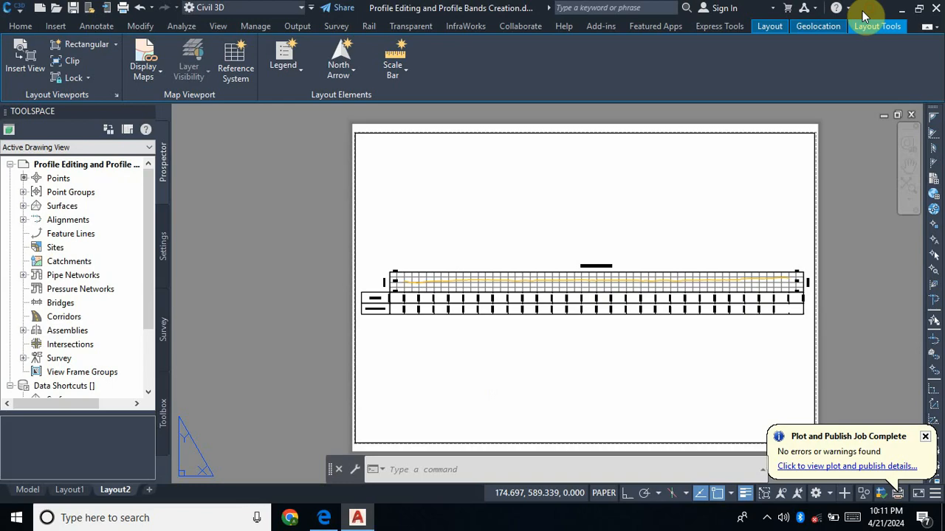
left_click(901, 13)
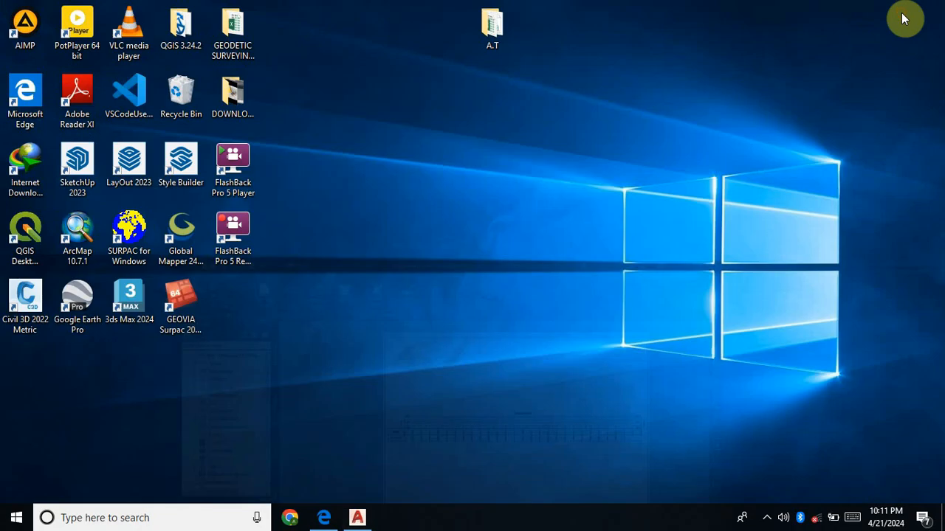
double_click(495, 25)
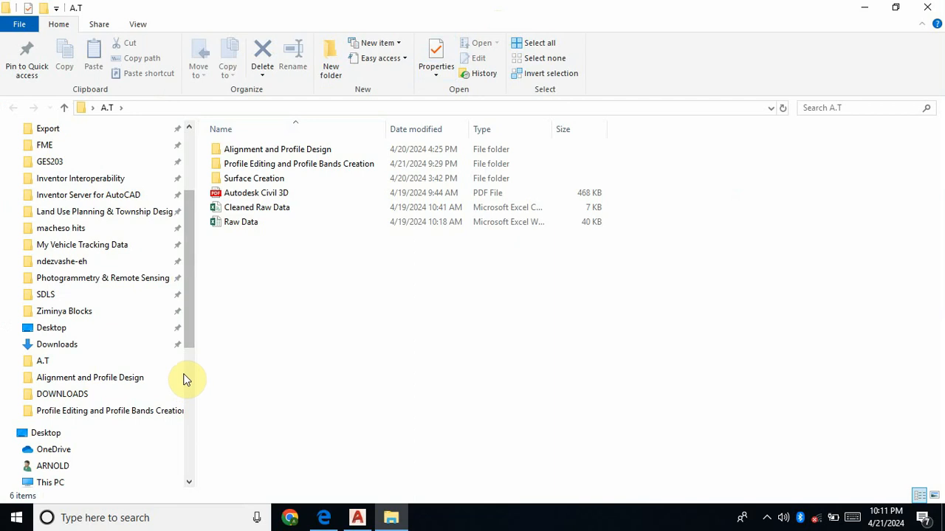
scroll(185, 379, "down", 2)
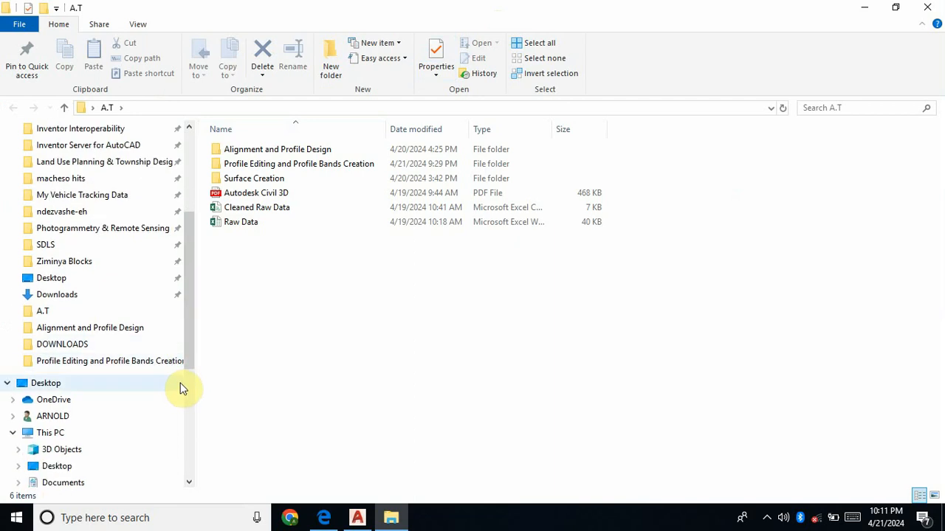
scroll(161, 425, "down", 1)
left_click(65, 452)
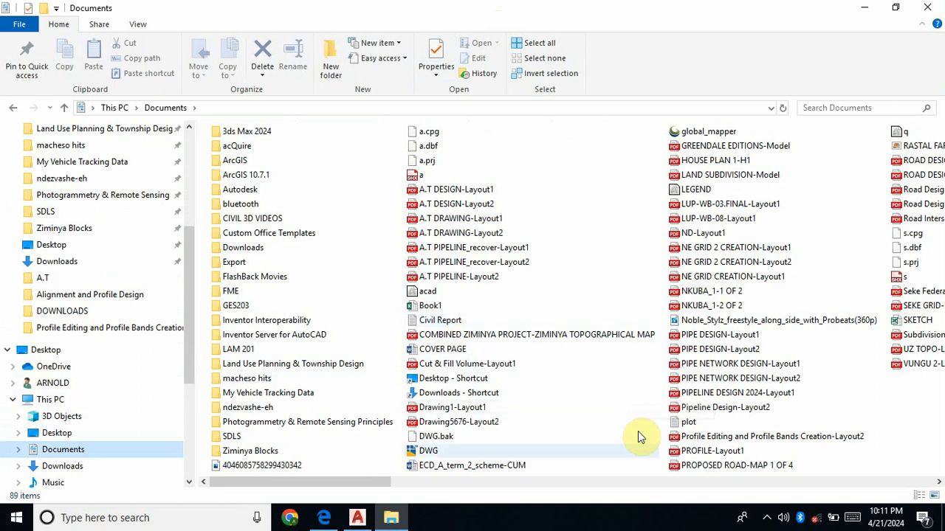
left_click(763, 439)
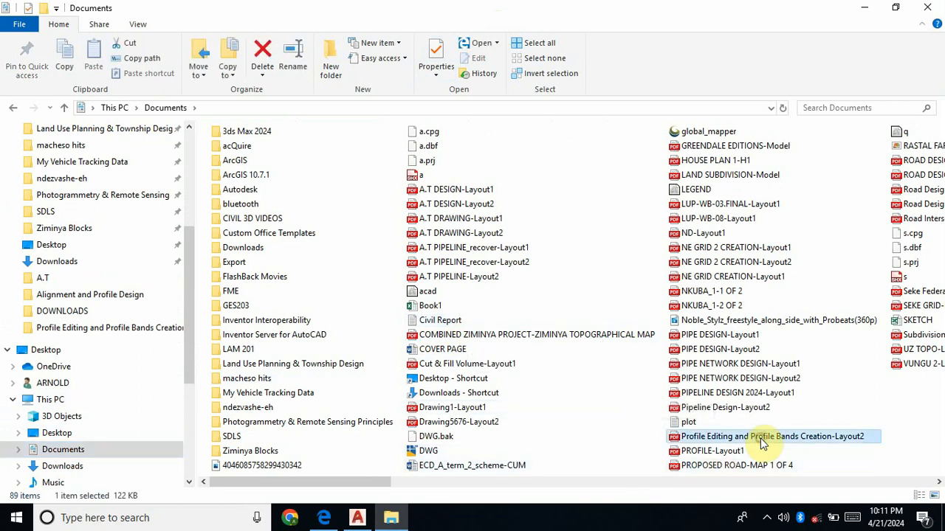
right_click(764, 440)
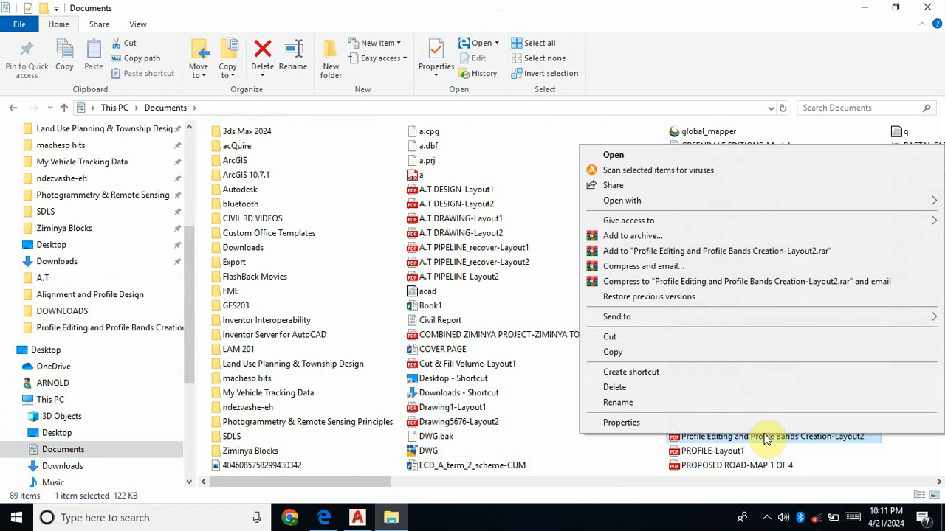
mouse_move(626, 201)
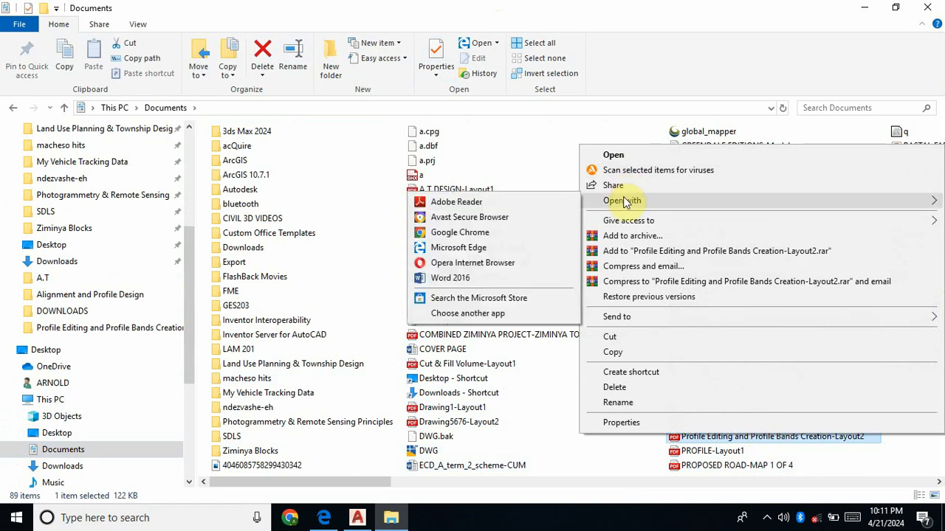
left_click(446, 202)
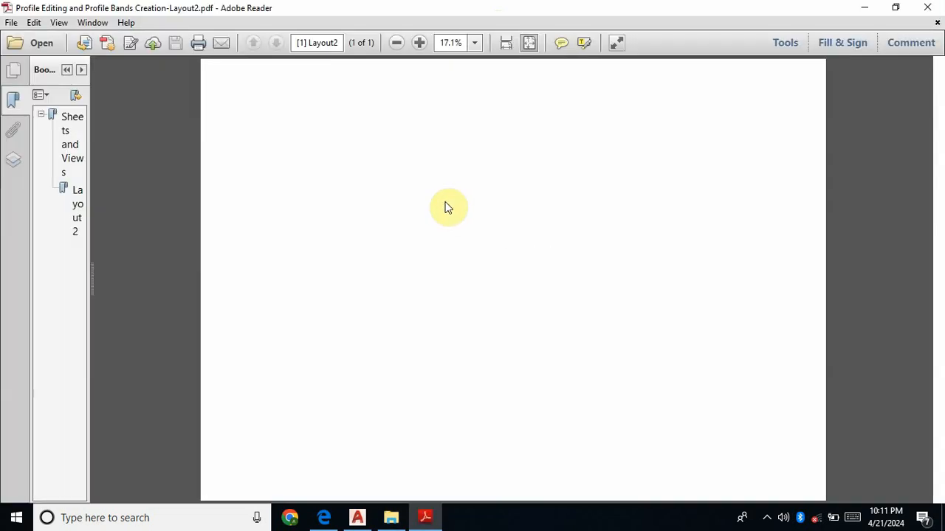
Display the PDF at actual size and examine the longitudinal section and both bands along the whole profile
left_click(477, 44)
left_click(509, 278)
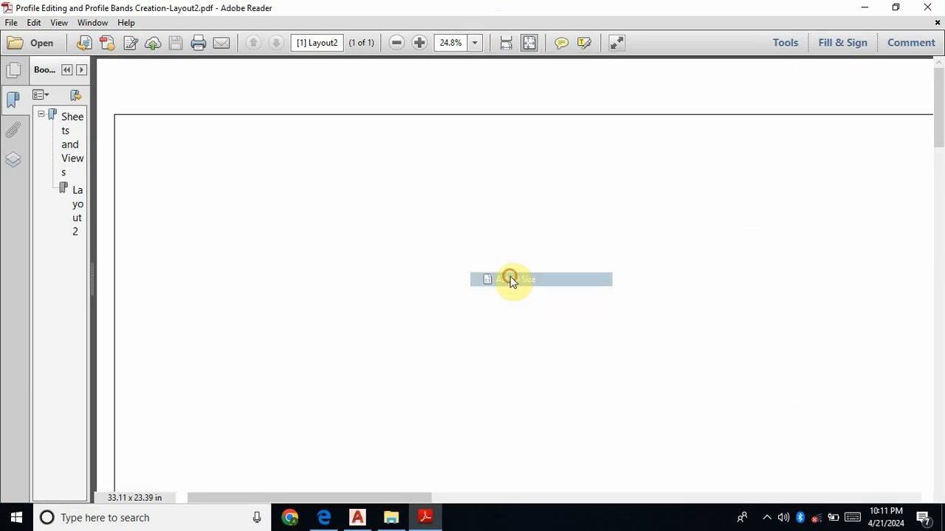
left_click_drag(938, 83, 939, 100)
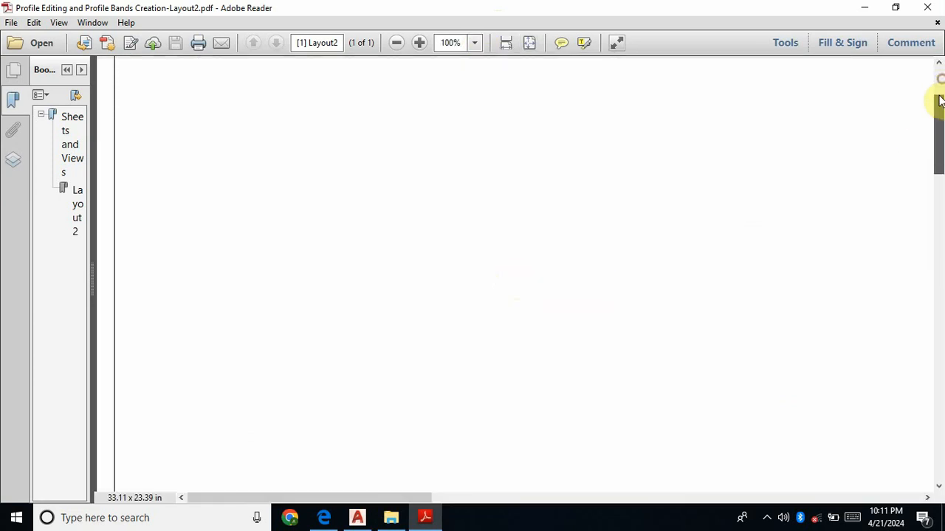
left_click_drag(940, 145, 924, 249)
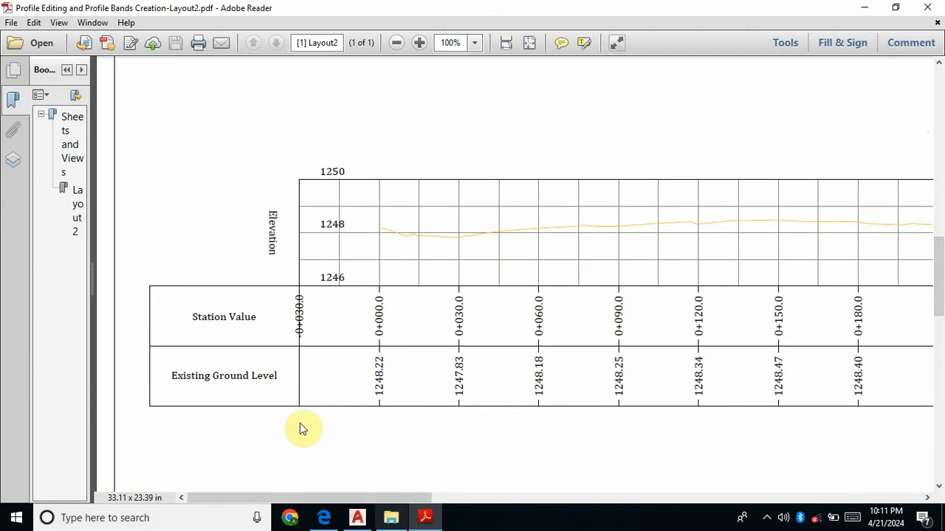
left_click_drag(318, 497, 327, 500)
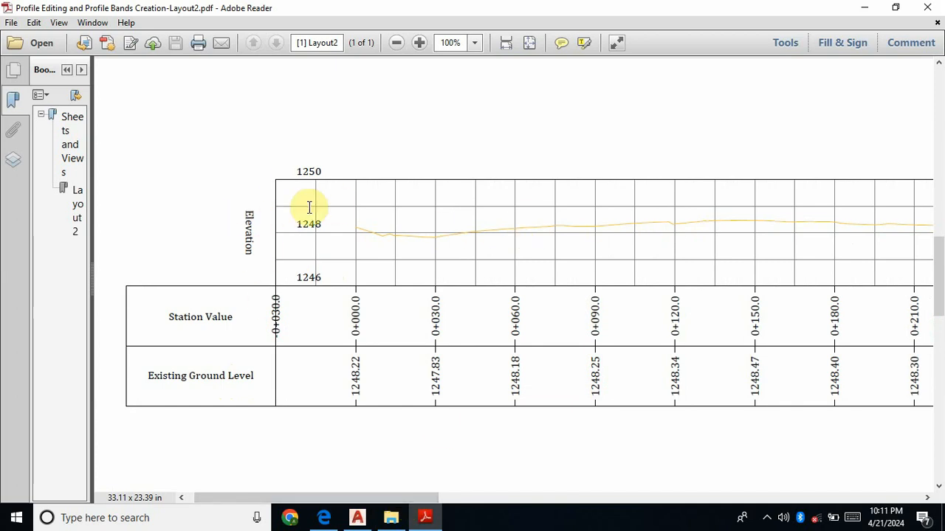
left_click_drag(404, 497, 653, 525)
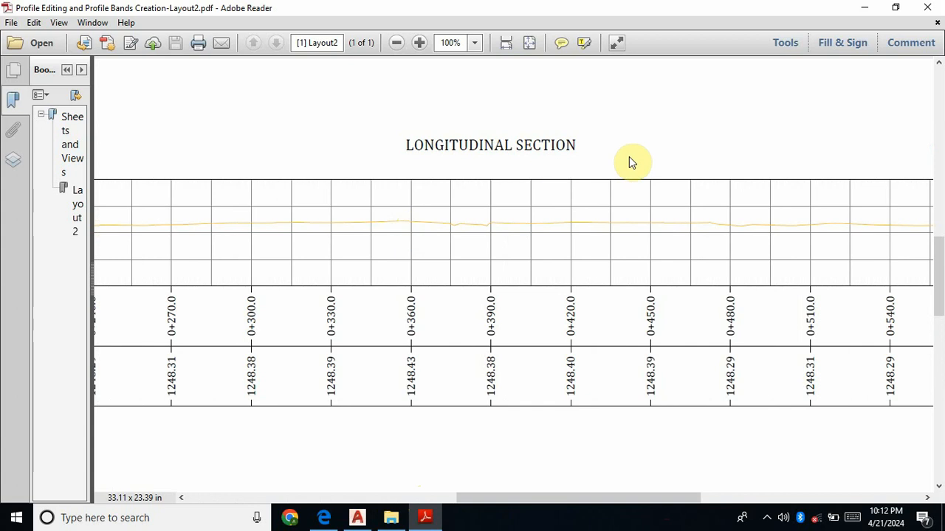
mouse_move(674, 499)
left_mouse_down()
mouse_move(764, 494)
mouse_move(901, 509)
left_mouse_up()
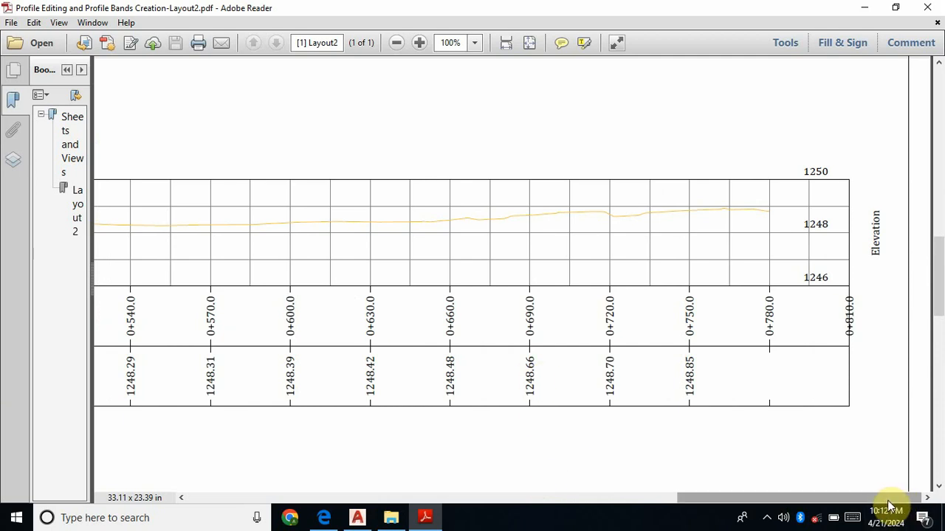
left_click_drag(888, 503, 531, 483)
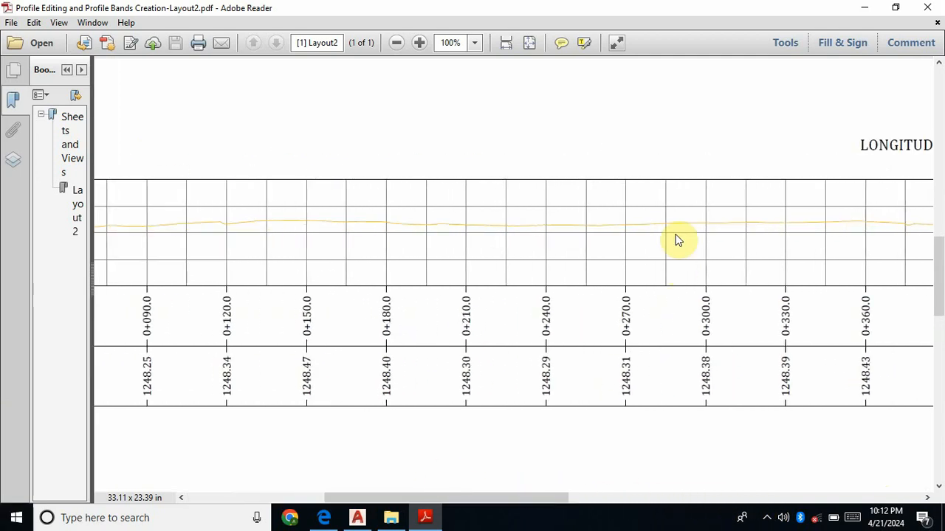
Close the plotted PDF, the Documents folder and the Autodesk Civil 3D tutorial PDF, and return to Civil 3D
left_click(933, 8)
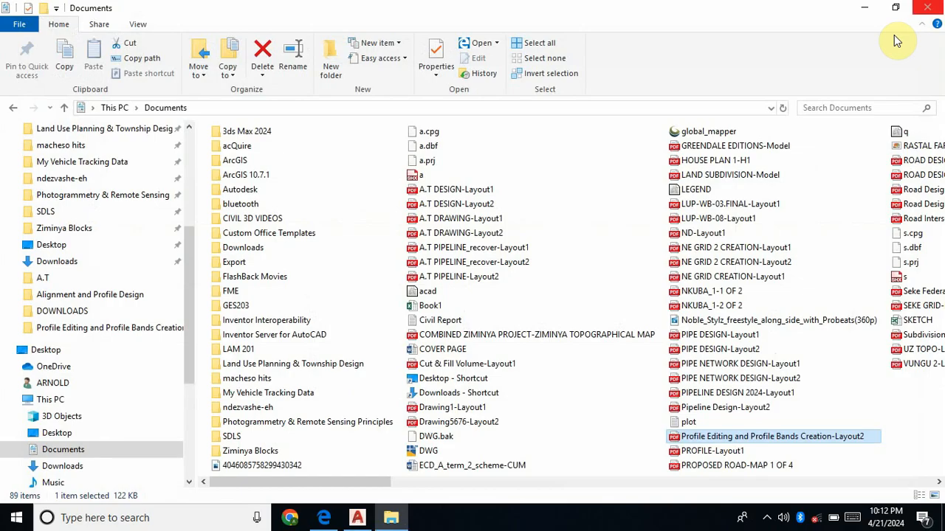
left_click(931, 8)
left_click(327, 517)
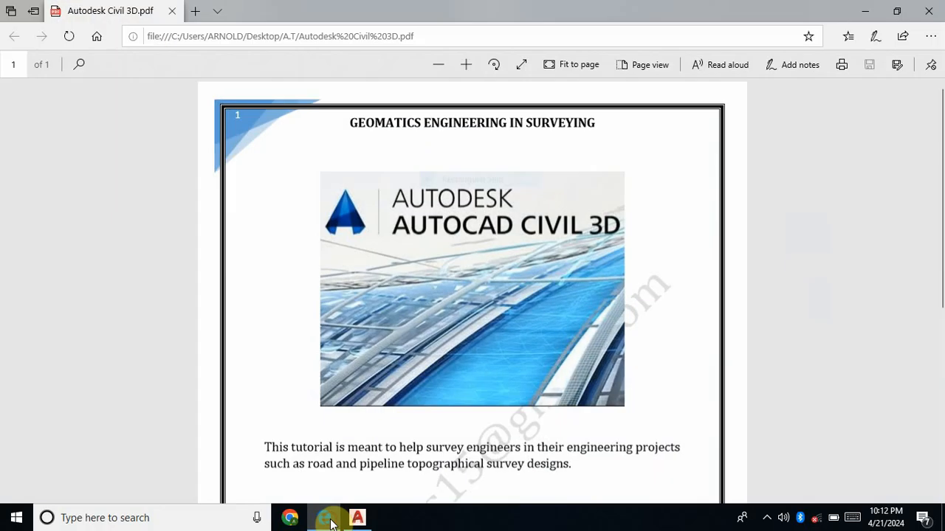
left_click(934, 8)
left_click(327, 518)
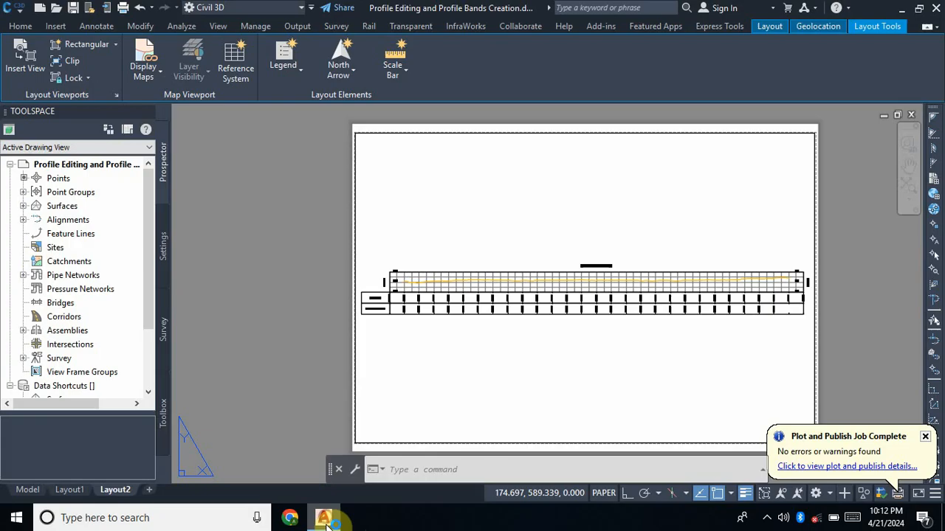
Return the drawing to model space and quit Civil 3D, saving the changes to the drawing
left_click(27, 490)
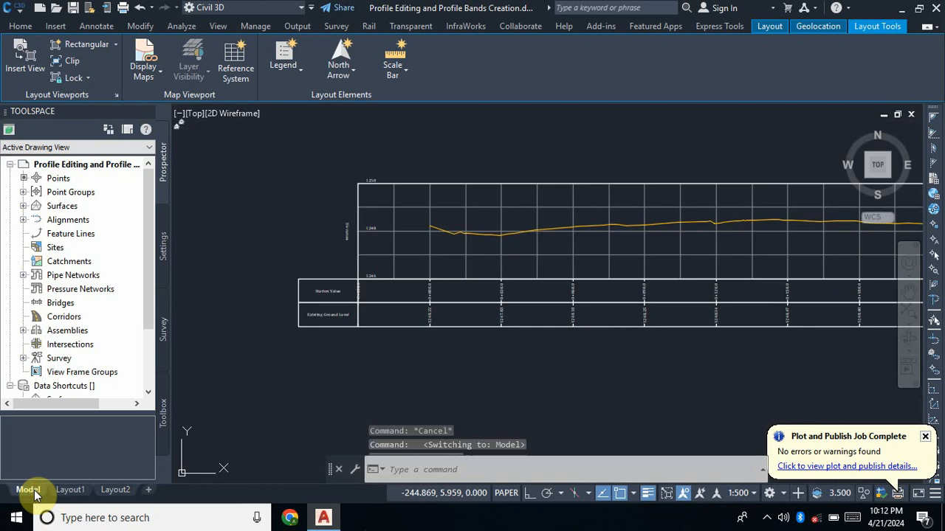
scroll(391, 273, "down", 3)
scroll(376, 279, "up", 2)
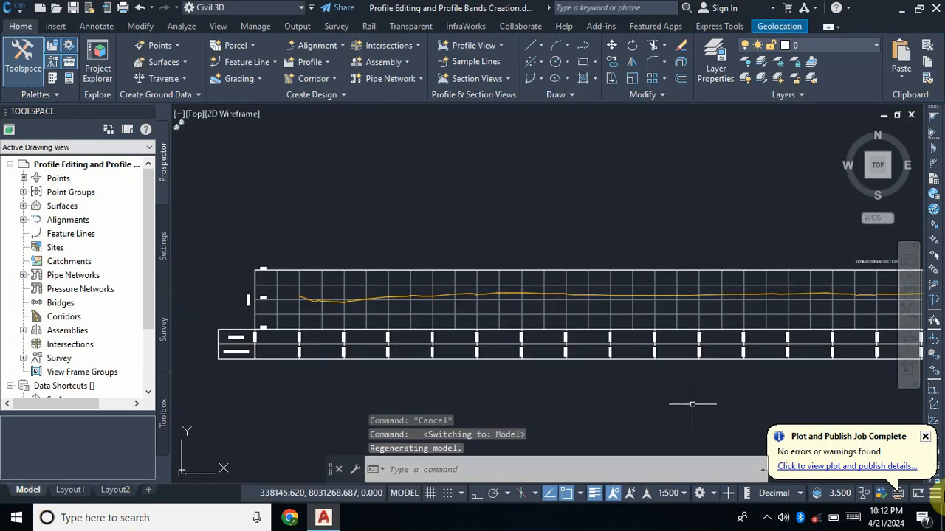
left_click(927, 439)
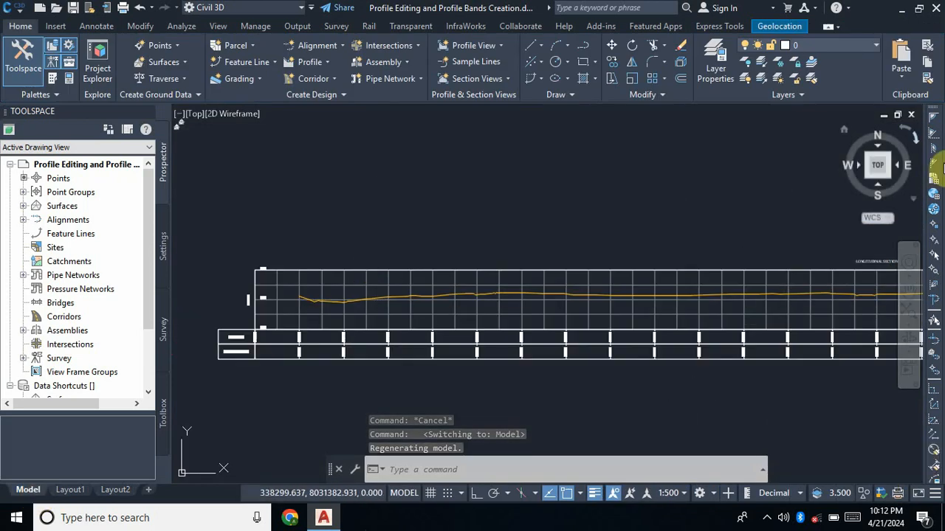
left_click(934, 8)
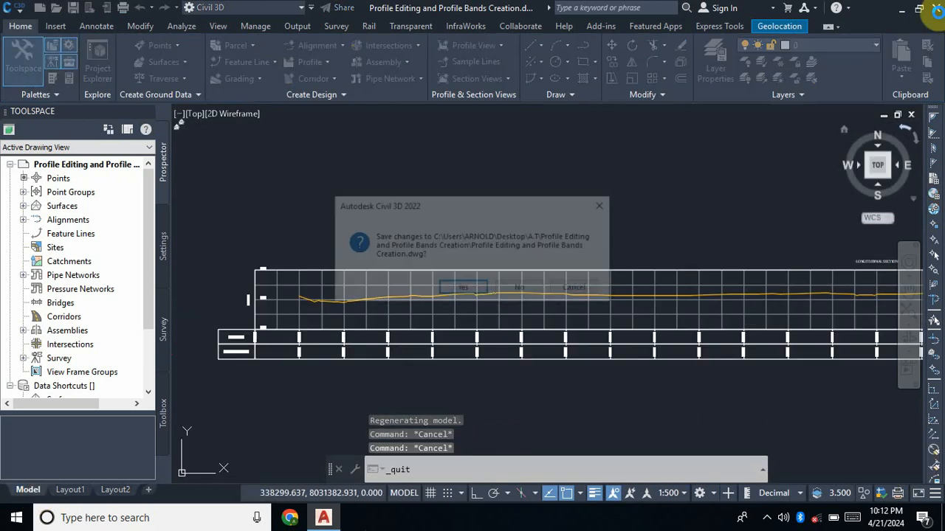
left_click(468, 289)
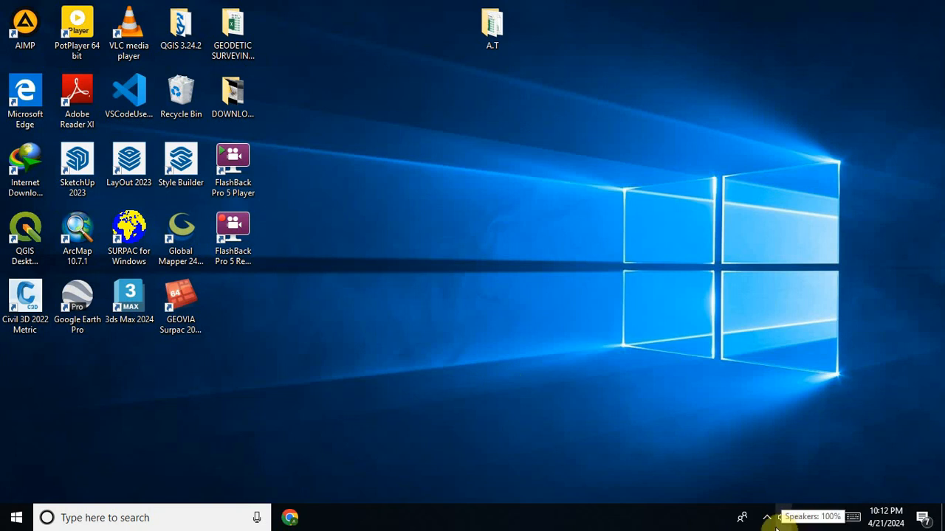
left_click(767, 517)
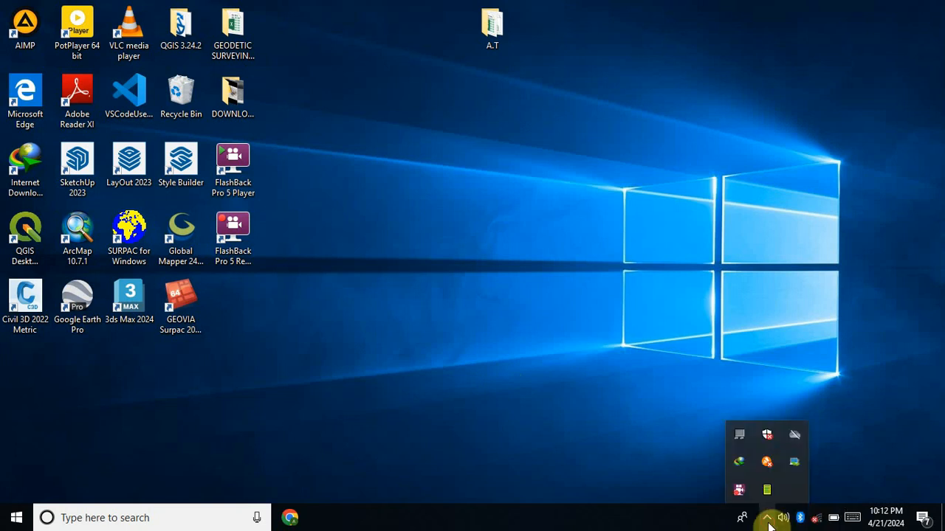
right_click(740, 493)
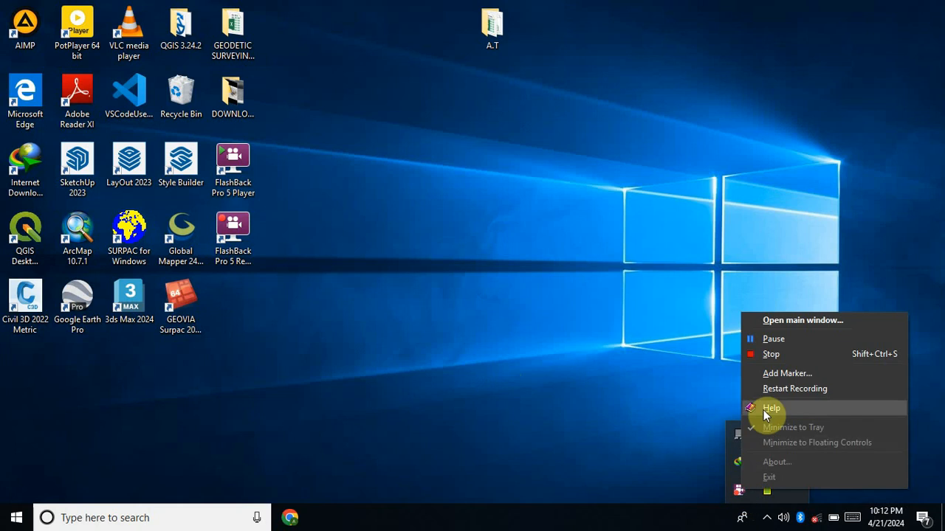